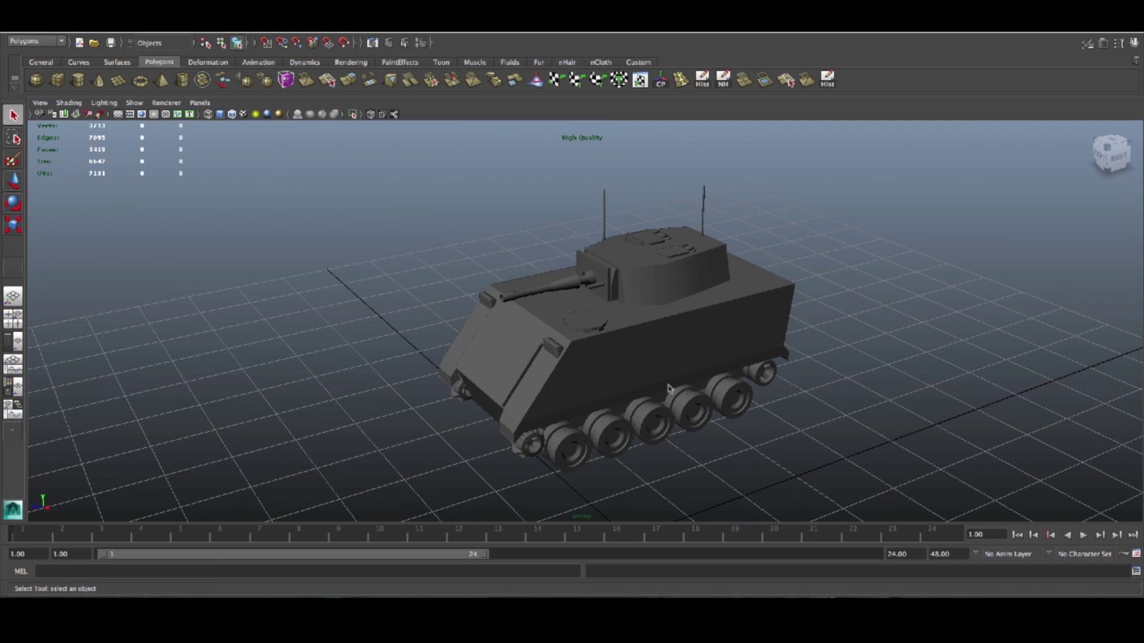
Step: Create a polygon cube at the tank and raise it to about 2.27 units in height
{"action": "left_click_drag", "start_coordinate": [574, 392], "coordinate": [614, 379], "text": "alt"}
{"action": "left_click_drag", "start_coordinate": [716, 386], "coordinate": [690, 407], "text": "alt"}
{"action": "left_click_drag", "start_coordinate": [554, 407], "coordinate": [791, 391], "text": "alt"}
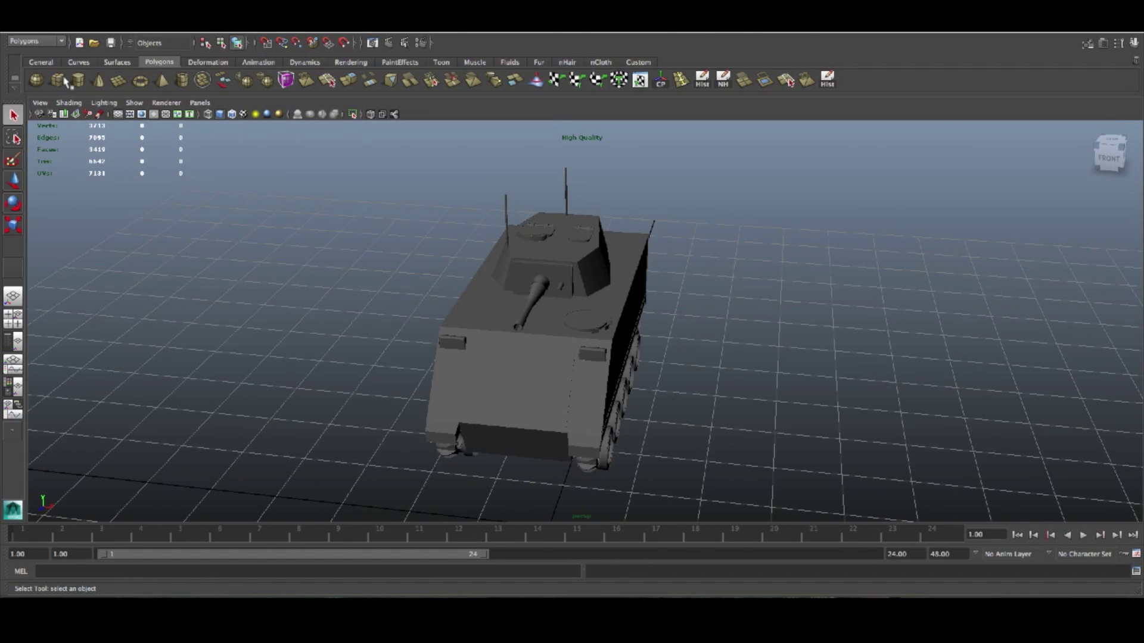
{"action": "left_click", "coordinate": [58, 80]}
{"action": "key", "text": "w"}
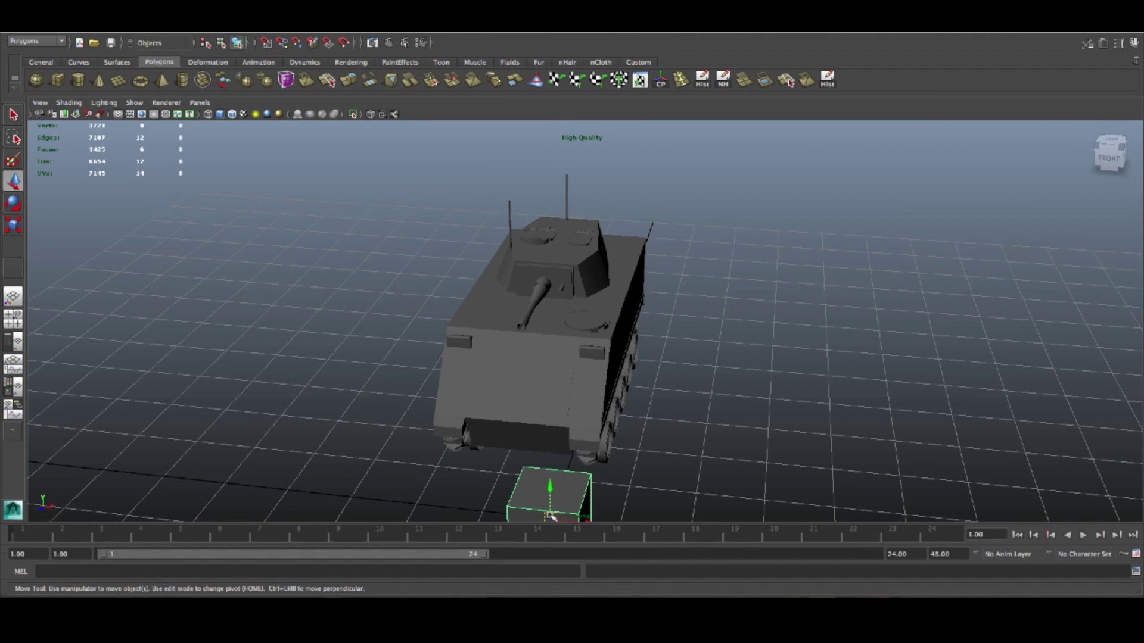
{"action": "middle_click_drag", "start_coordinate": [565, 412], "coordinate": [575, 341]}
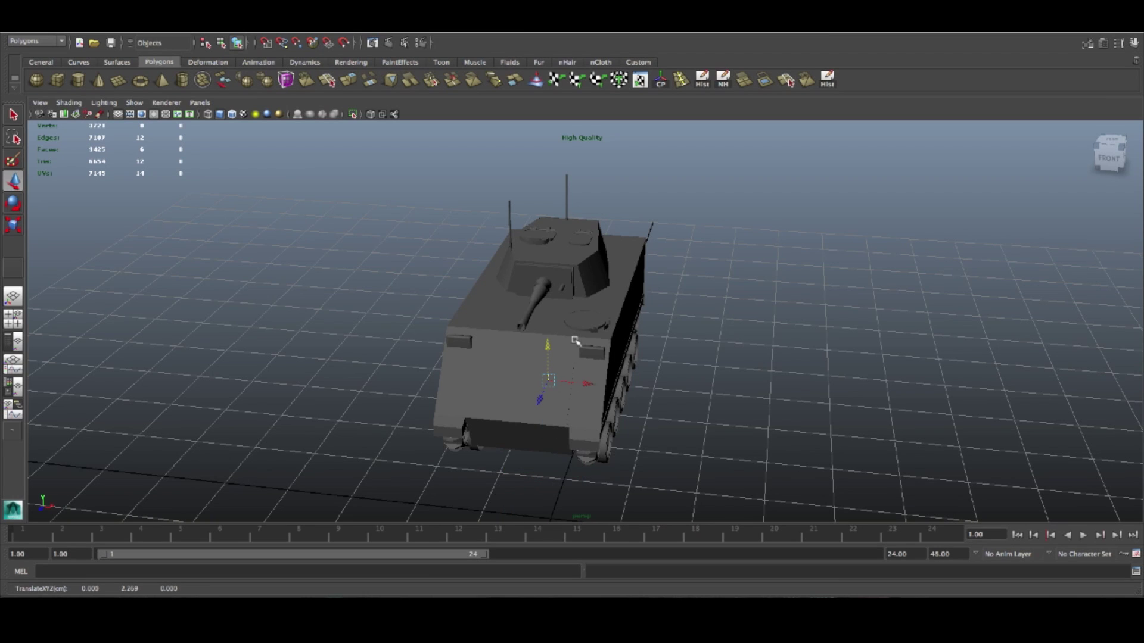
Step: Flatten the cube into a thin slab and position it directly beneath the middle road wheels
{"action": "key", "text": "space"}
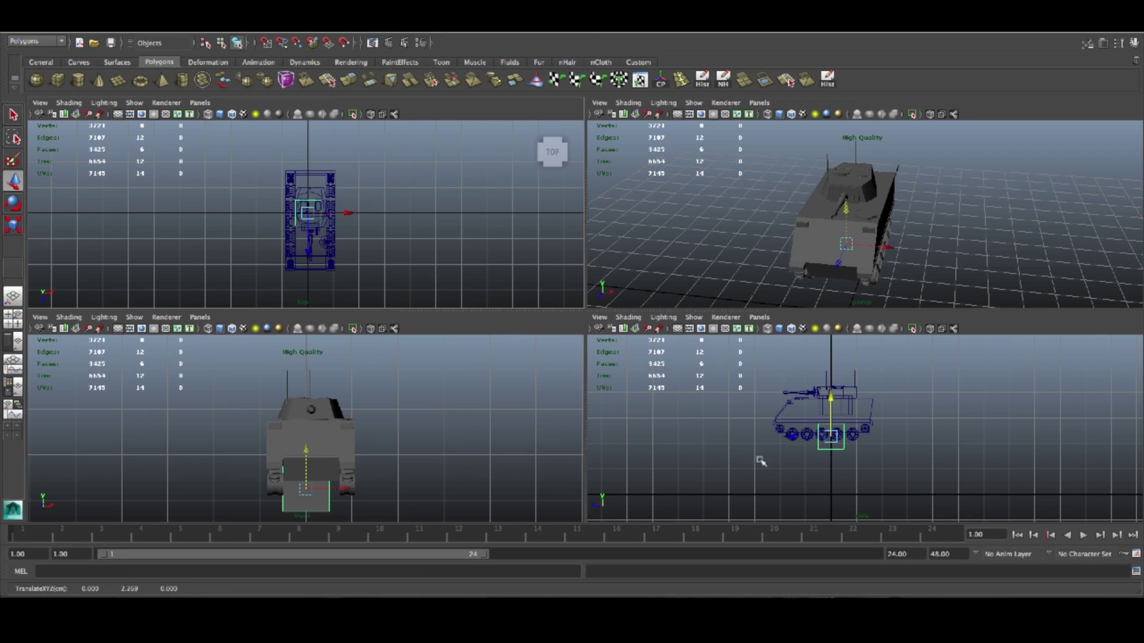
{"action": "left_click", "coordinate": [820, 437]}
{"action": "left_click_drag", "start_coordinate": [833, 438], "coordinate": [820, 437]}
{"action": "key", "text": "space"}
{"action": "key", "text": "e"}
{"action": "key", "text": "r"}
{"action": "left_click_drag", "start_coordinate": [485, 284], "coordinate": [504, 344]}
{"action": "key", "text": "w"}
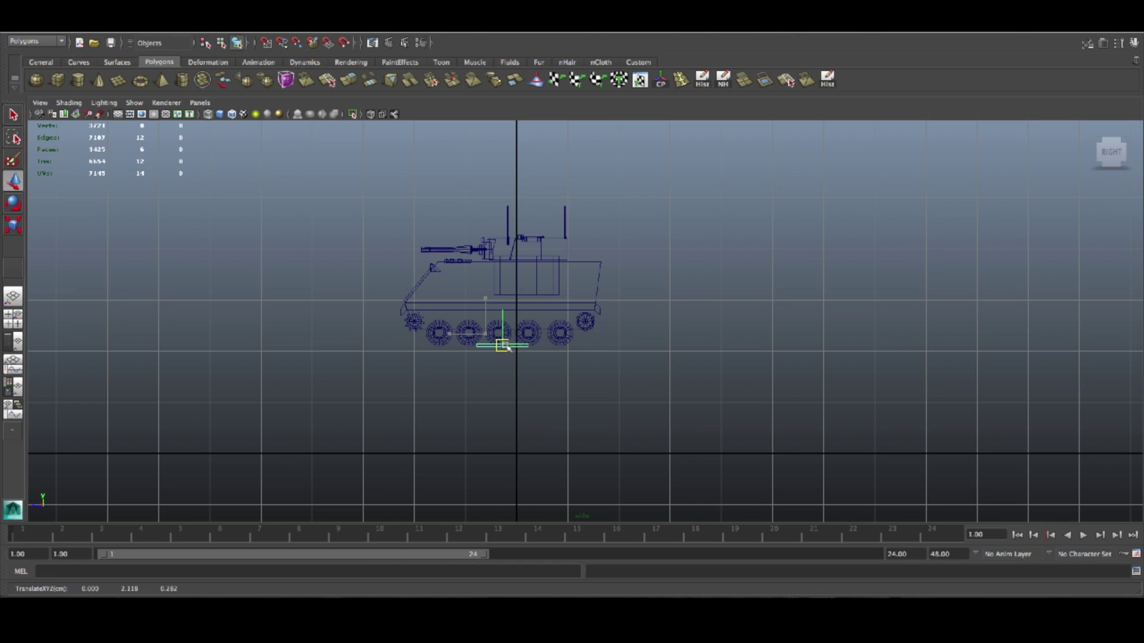
Step: Lengthen the slab by moving its end vertices so it spans from the front road wheel to the rear one
{"action": "right_click_drag", "start_coordinate": [520, 346], "coordinate": [479, 339]}
{"action": "scroll", "coordinate": [480, 339], "scroll_direction": "up", "scroll_amount": 1}
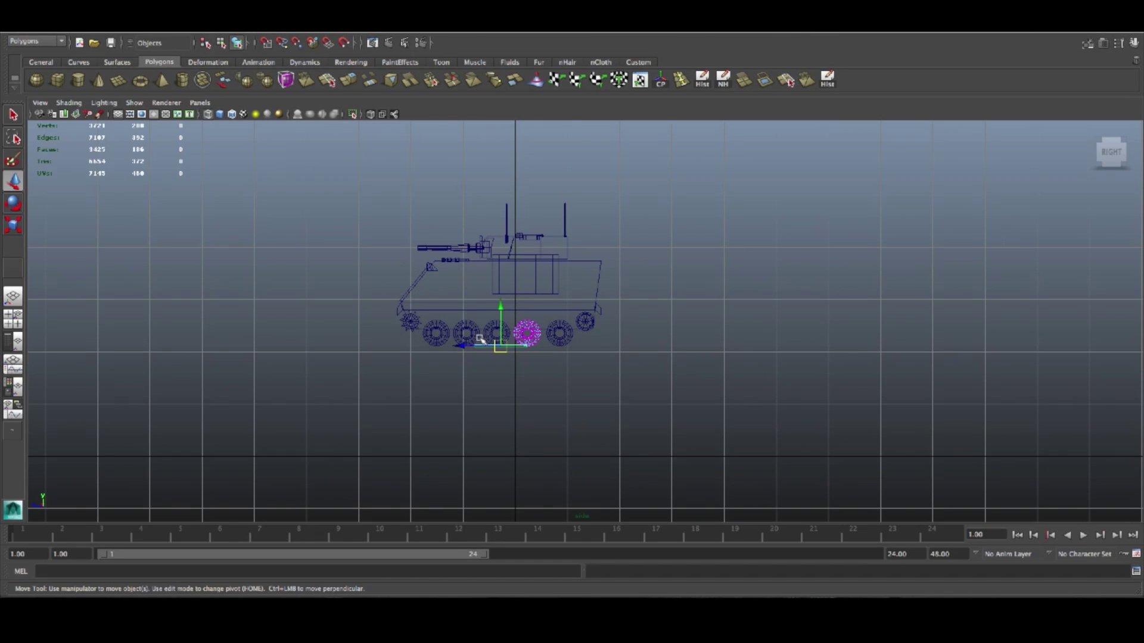
{"action": "scroll", "coordinate": [490, 352], "scroll_direction": "down", "scroll_amount": 5}
{"action": "scroll", "coordinate": [539, 342], "scroll_direction": "up", "scroll_amount": 3}
{"action": "key", "text": "f"}
{"action": "right_click_drag", "start_coordinate": [990, 231], "coordinate": [805, 327]}
{"action": "right_click_drag", "start_coordinate": [988, 255], "coordinate": [1041, 221]}
{"action": "left_click", "coordinate": [960, 349]}
{"action": "scroll", "coordinate": [960, 352], "scroll_direction": "down", "scroll_amount": 10}
{"action": "left_click_drag", "start_coordinate": [600, 325], "coordinate": [685, 323]}
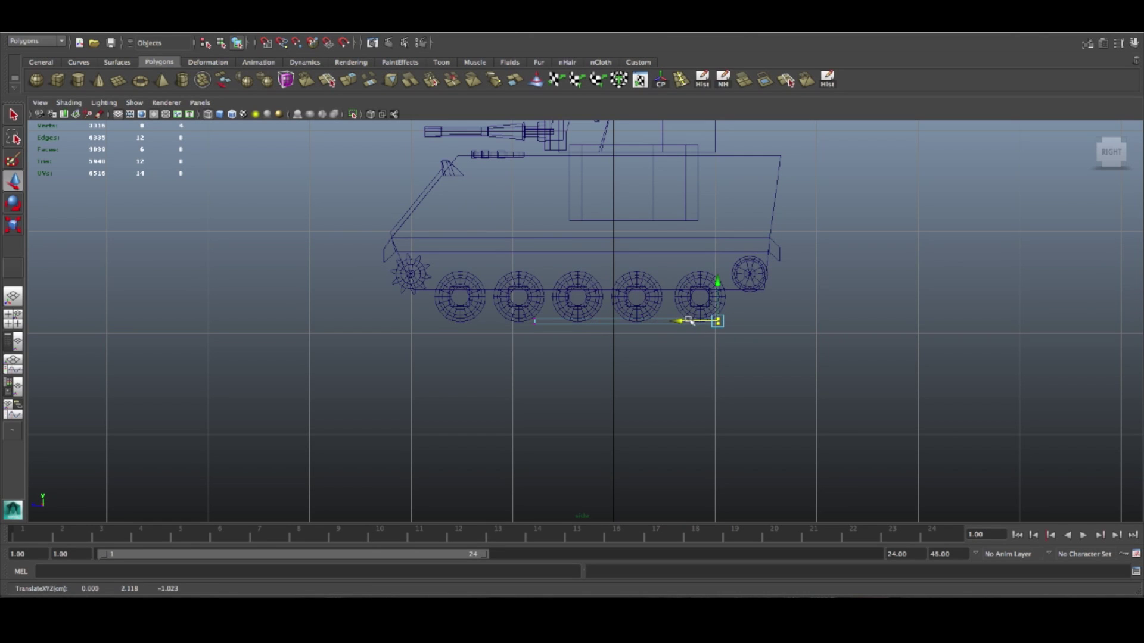
{"action": "left_click_drag", "start_coordinate": [525, 347], "coordinate": [398, 323]}
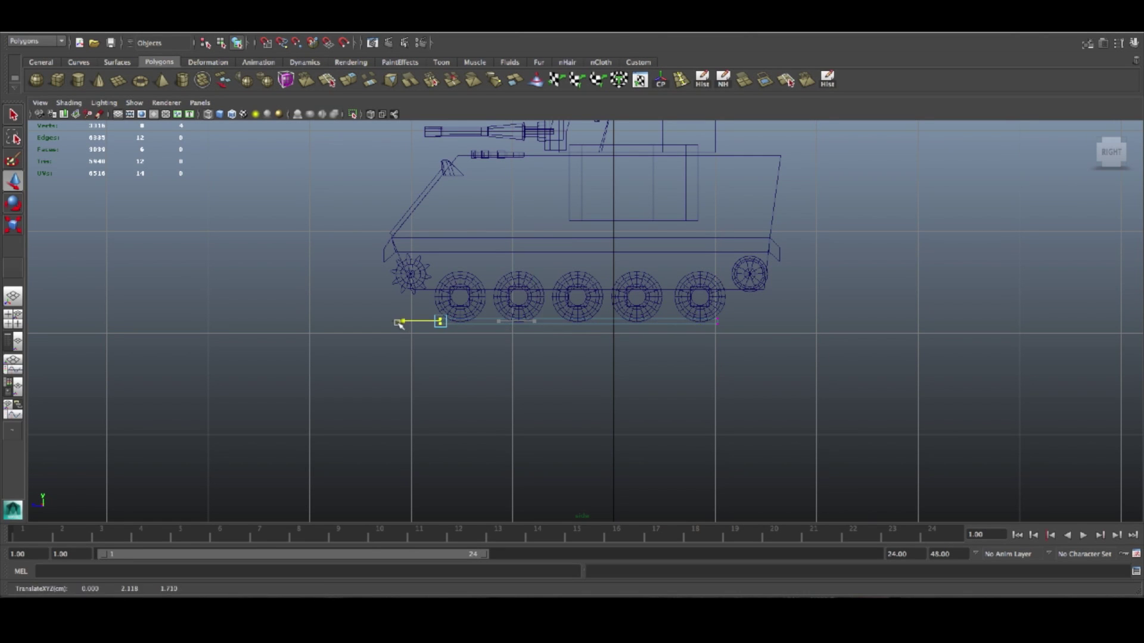
Step: Narrow the slab to the wheel width and move it sideways to about X 0.9, under one row of wheels
{"action": "key", "text": "space"}
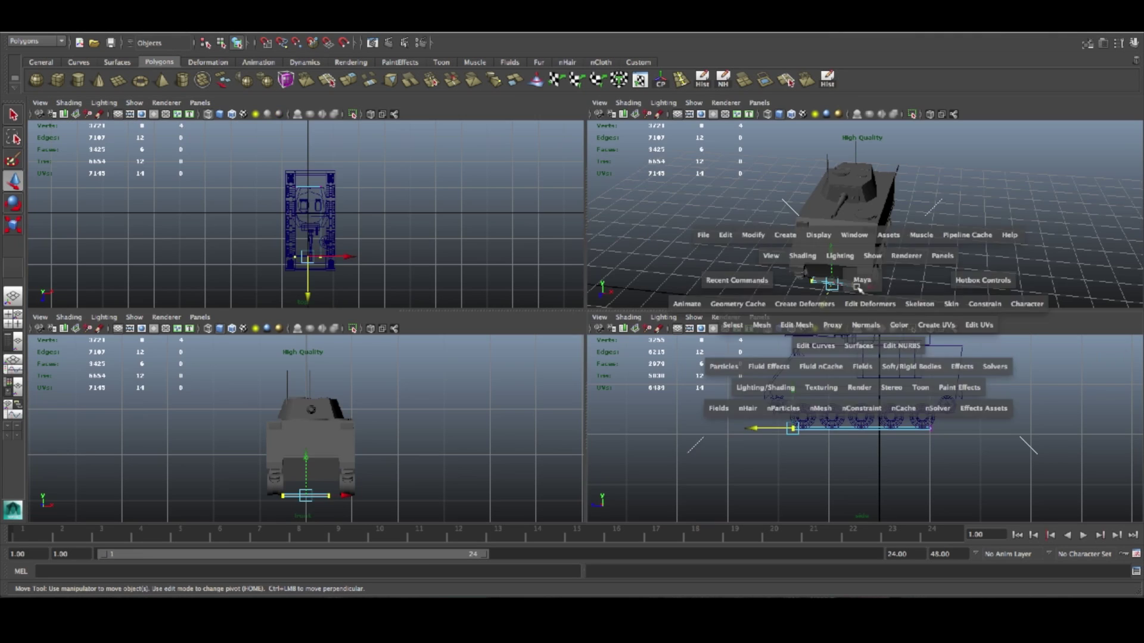
{"action": "key", "text": "space"}
{"action": "left_click_drag", "start_coordinate": [761, 280], "coordinate": [536, 450], "text": "alt"}
{"action": "right_click_drag", "start_coordinate": [537, 389], "coordinate": [589, 375]}
{"action": "left_click", "coordinate": [548, 464]}
{"action": "key", "text": "e"}
{"action": "key", "text": "r"}
{"action": "left_click_drag", "start_coordinate": [587, 445], "coordinate": [651, 450]}
{"action": "key", "text": "w"}
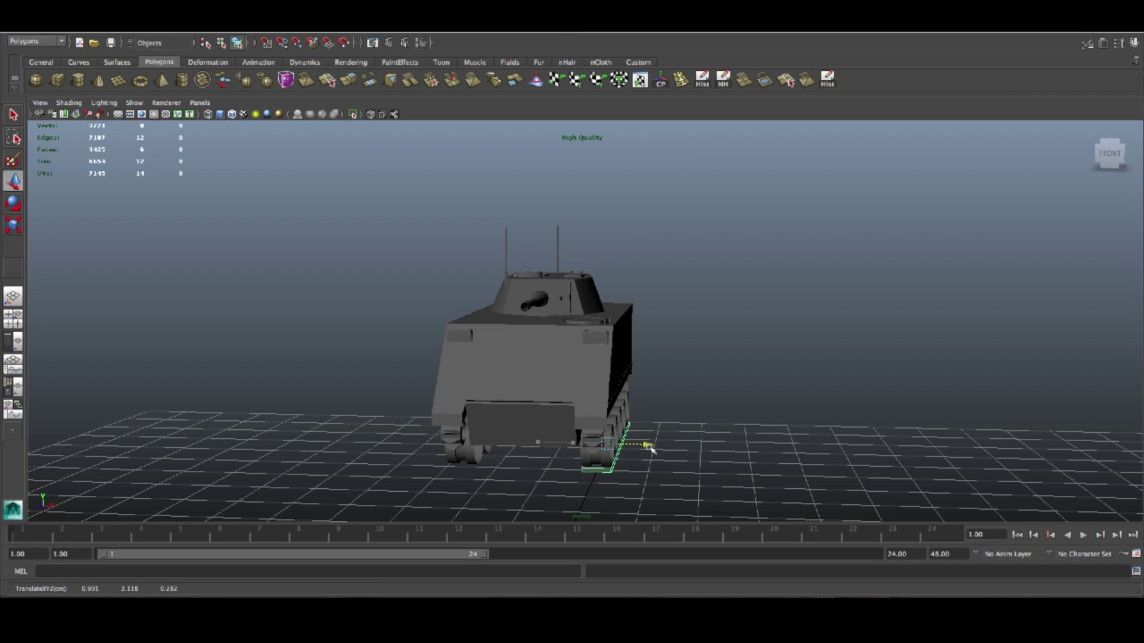
Step: Extrude the slab's front end face and move it diagonally up in front of the sprocket wheel
{"action": "key", "text": "space"}
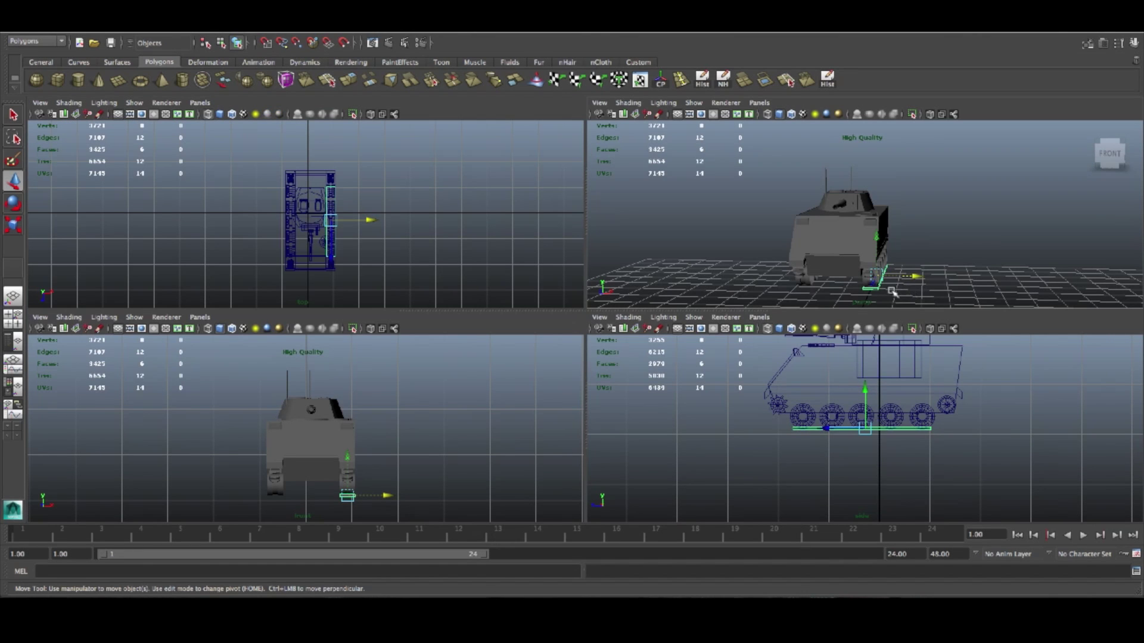
{"action": "right_click_drag", "start_coordinate": [875, 287], "coordinate": [881, 303]}
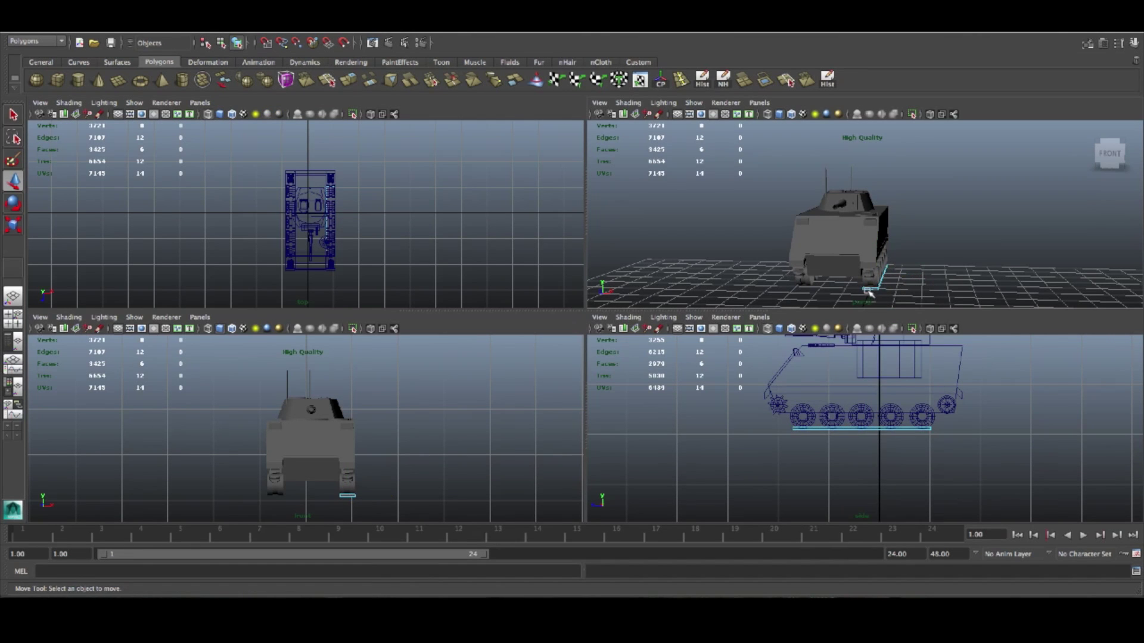
{"action": "left_click", "coordinate": [869, 289]}
{"action": "key", "text": "space"}
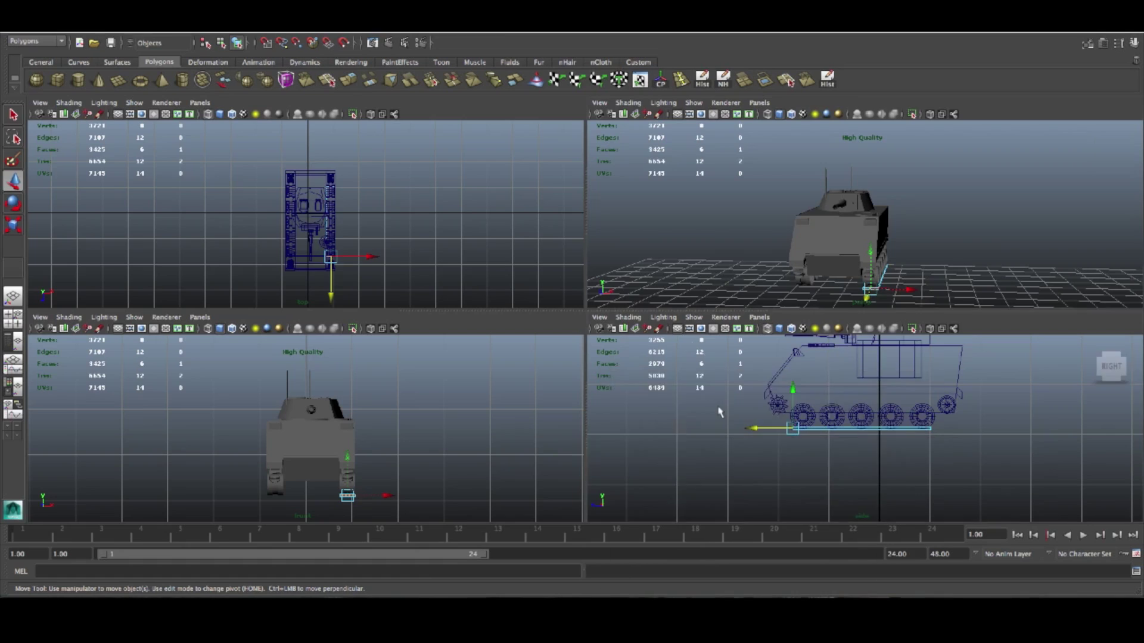
{"action": "left_click", "coordinate": [353, 84]}
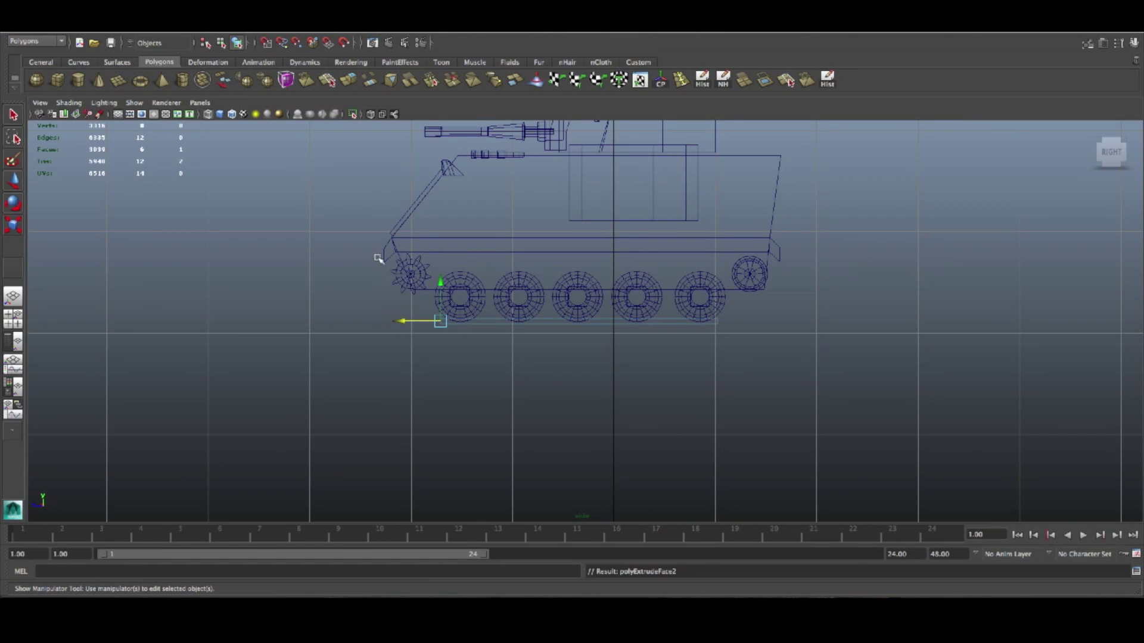
{"action": "key", "text": "w"}
{"action": "left_click_drag", "start_coordinate": [440, 322], "coordinate": [404, 296]}
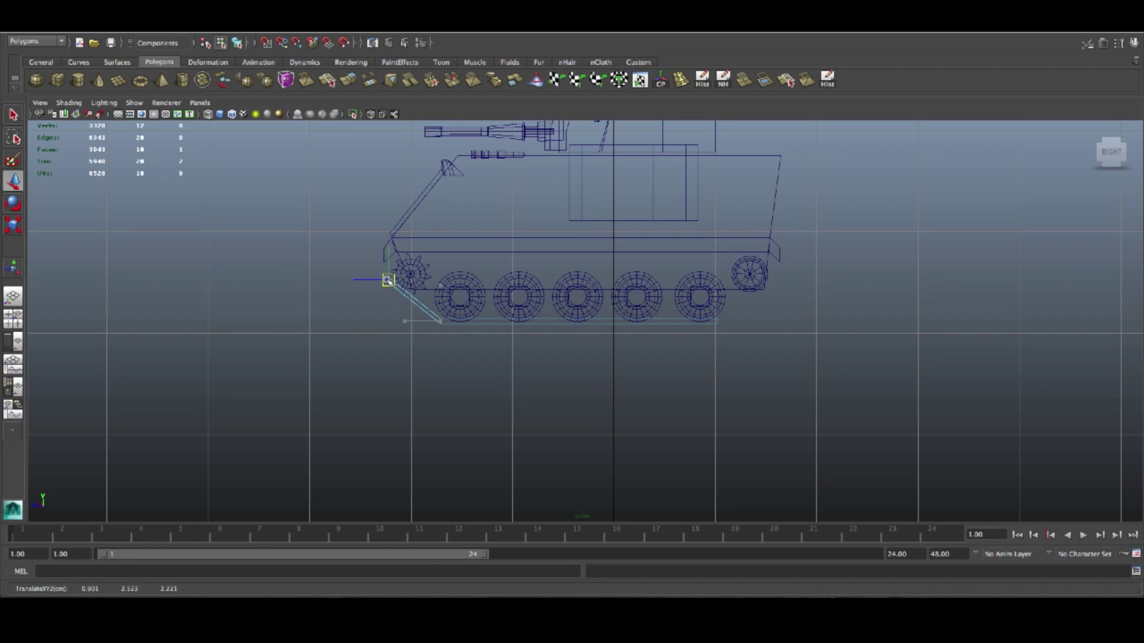
Step: Rotate the extruded front end face to lie horizontally and lower it slightly beside the sprocket
{"action": "key", "text": "e"}
{"action": "key", "text": "f"}
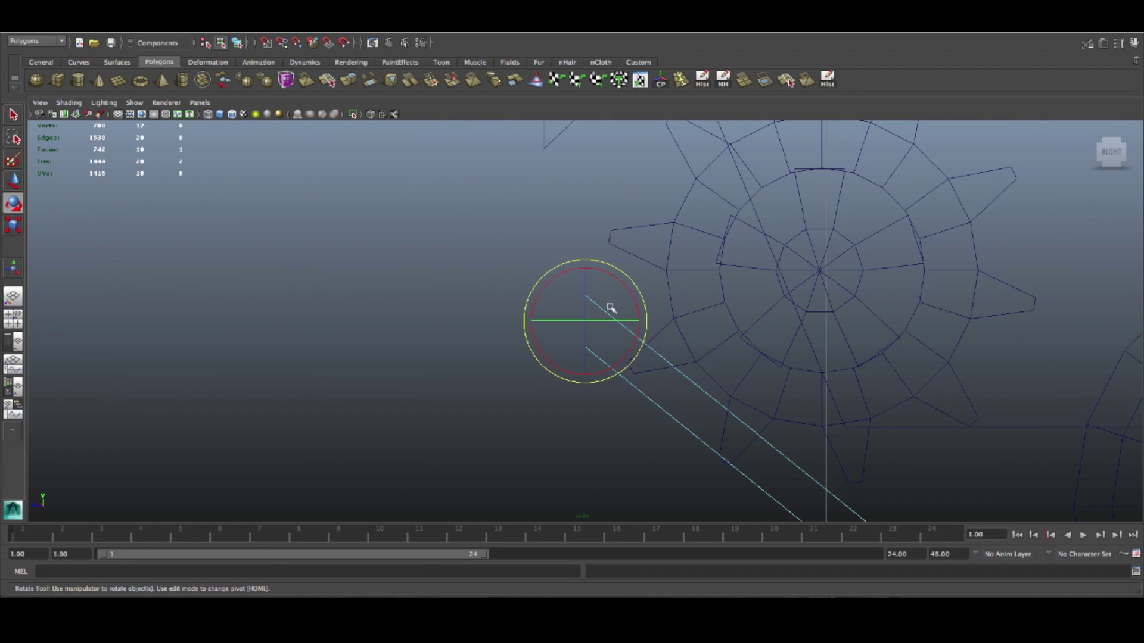
{"action": "left_click_drag", "start_coordinate": [613, 281], "coordinate": [633, 353]}
{"action": "key", "text": "w"}
{"action": "left_click_drag", "start_coordinate": [584, 322], "coordinate": [584, 378]}
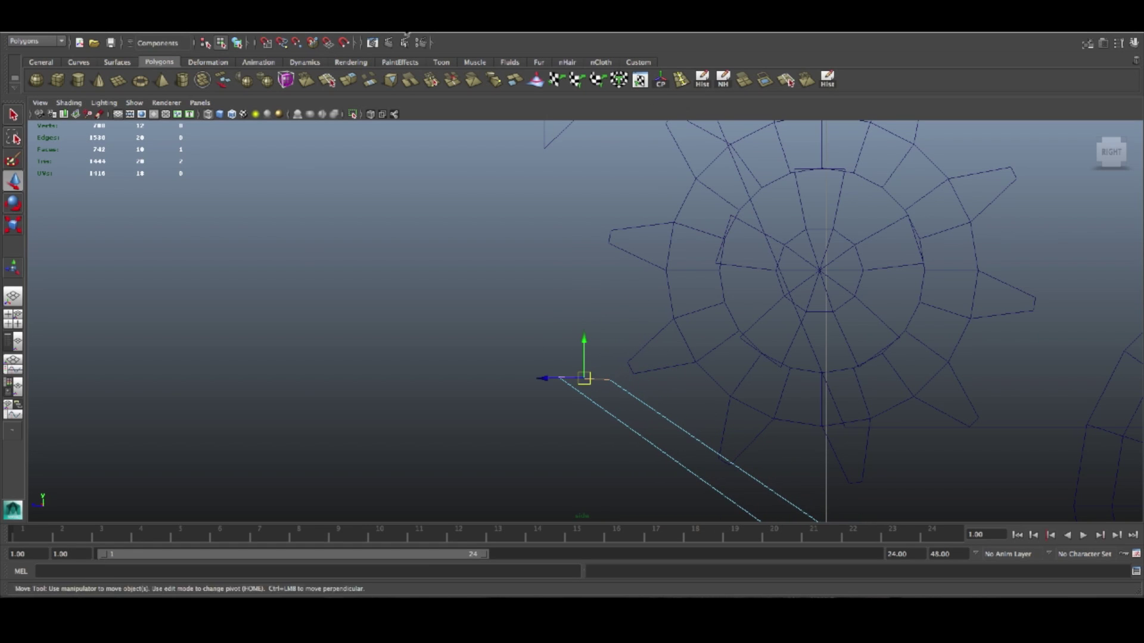
Step: Extrude the front end face upward past the sprocket, shift it slightly rearward and adjust its angle
{"action": "left_click", "coordinate": [360, 23]}
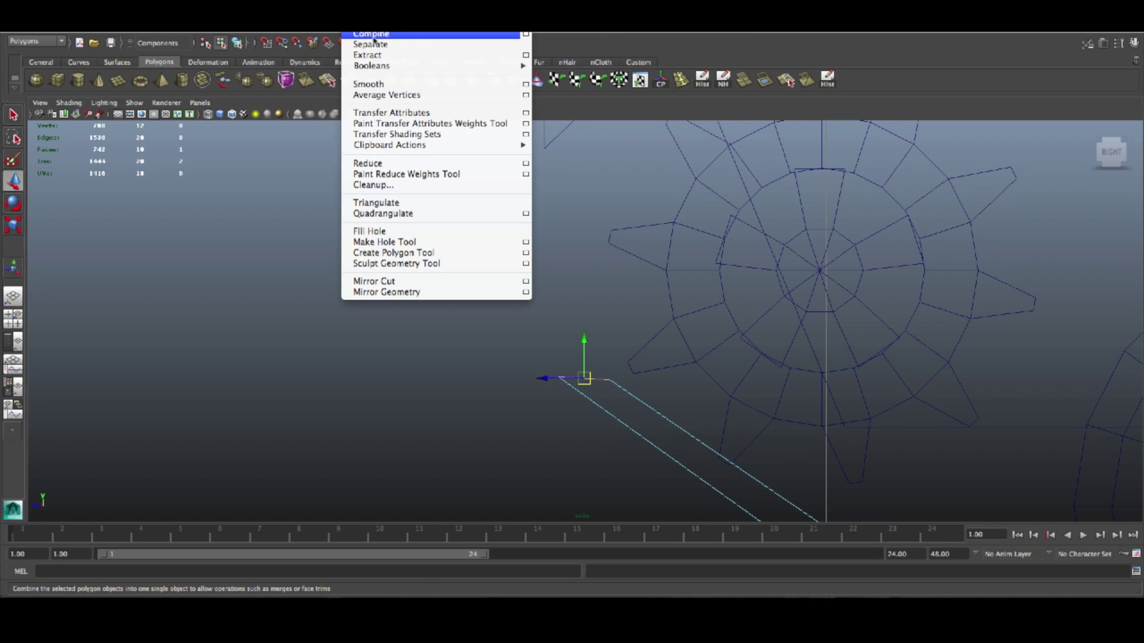
{"action": "mouse_move", "coordinate": [399, 23]}
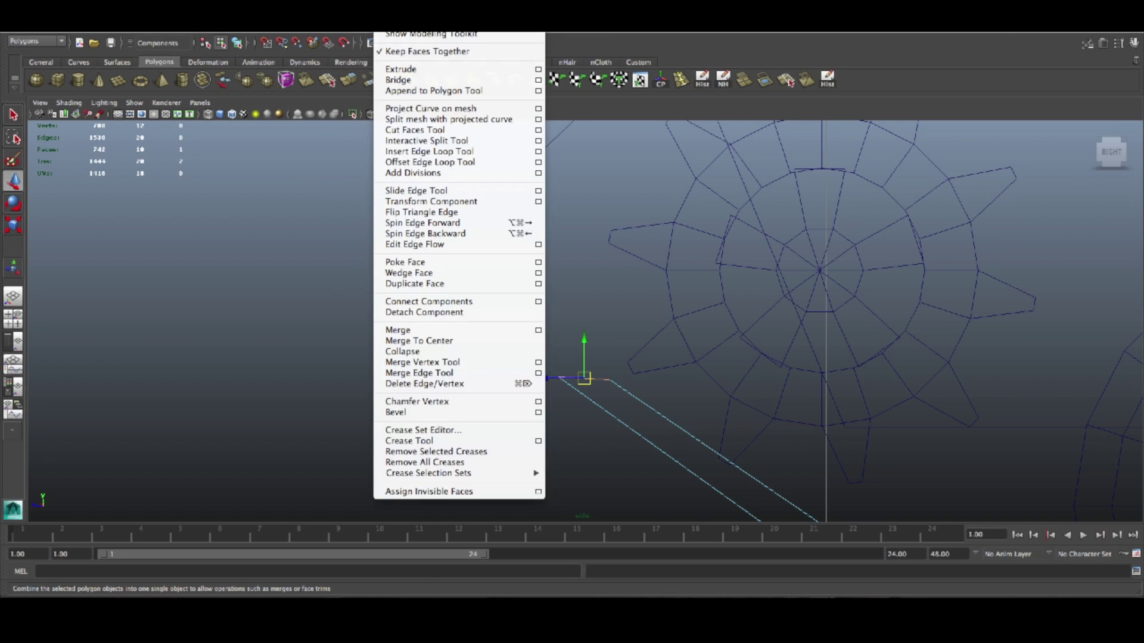
{"action": "left_click", "coordinate": [416, 70]}
{"action": "left_click_drag", "start_coordinate": [584, 341], "coordinate": [582, 171]}
{"action": "scroll", "coordinate": [614, 184], "scroll_direction": "down", "scroll_amount": 6}
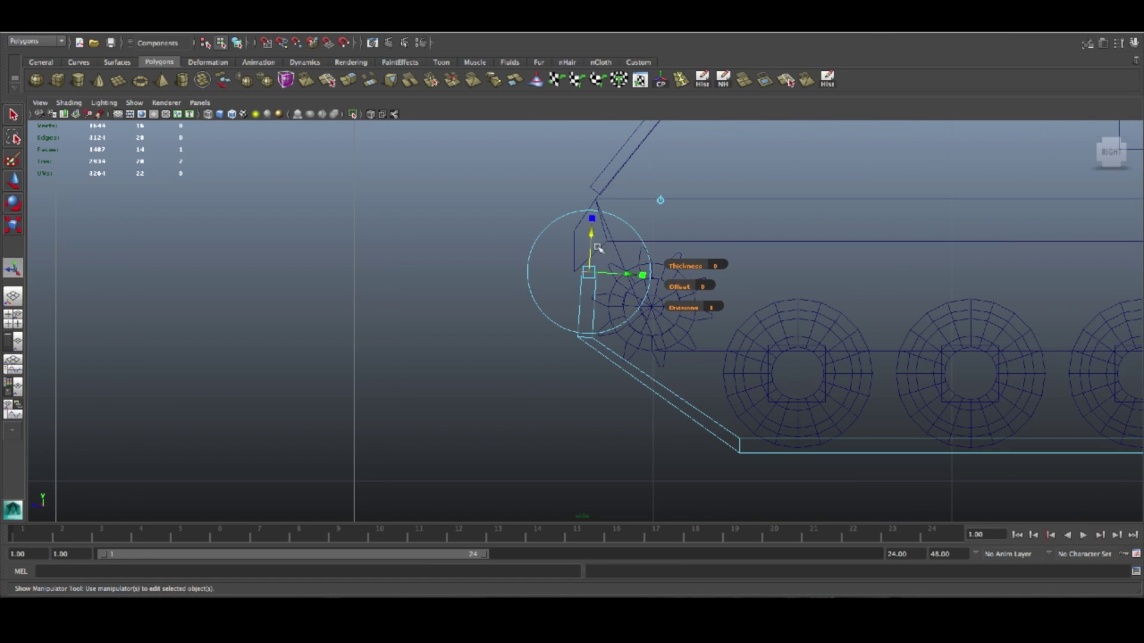
{"action": "left_click_drag", "start_coordinate": [589, 236], "coordinate": [591, 227]}
{"action": "left_click_drag", "start_coordinate": [629, 266], "coordinate": [638, 267]}
{"action": "key", "text": "e"}
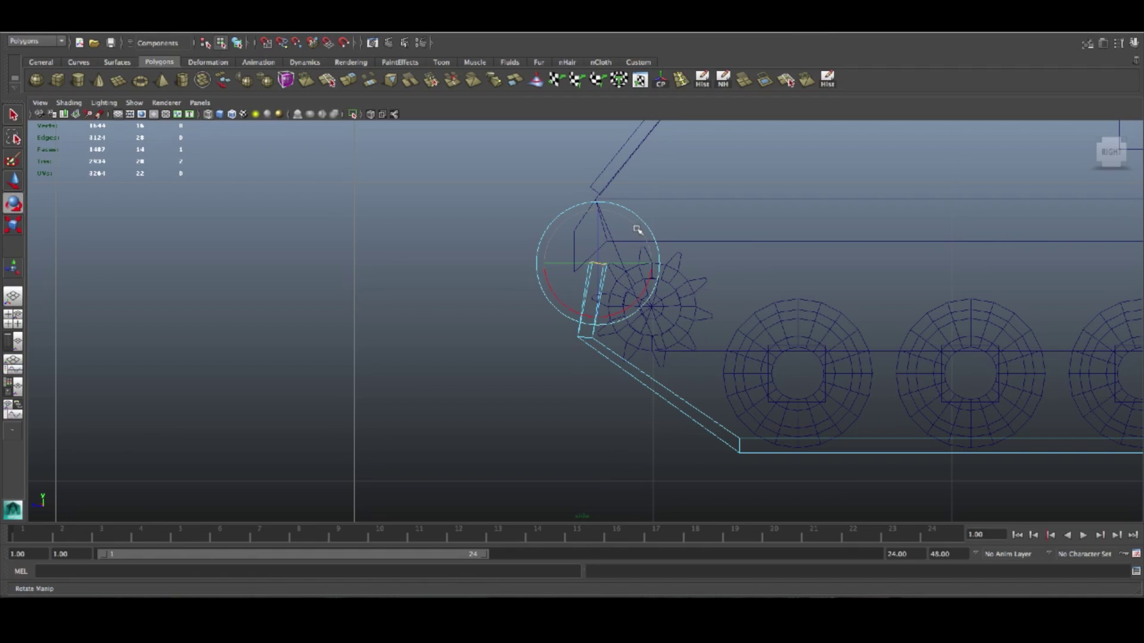
{"action": "left_click_drag", "start_coordinate": [647, 290], "coordinate": [646, 290]}
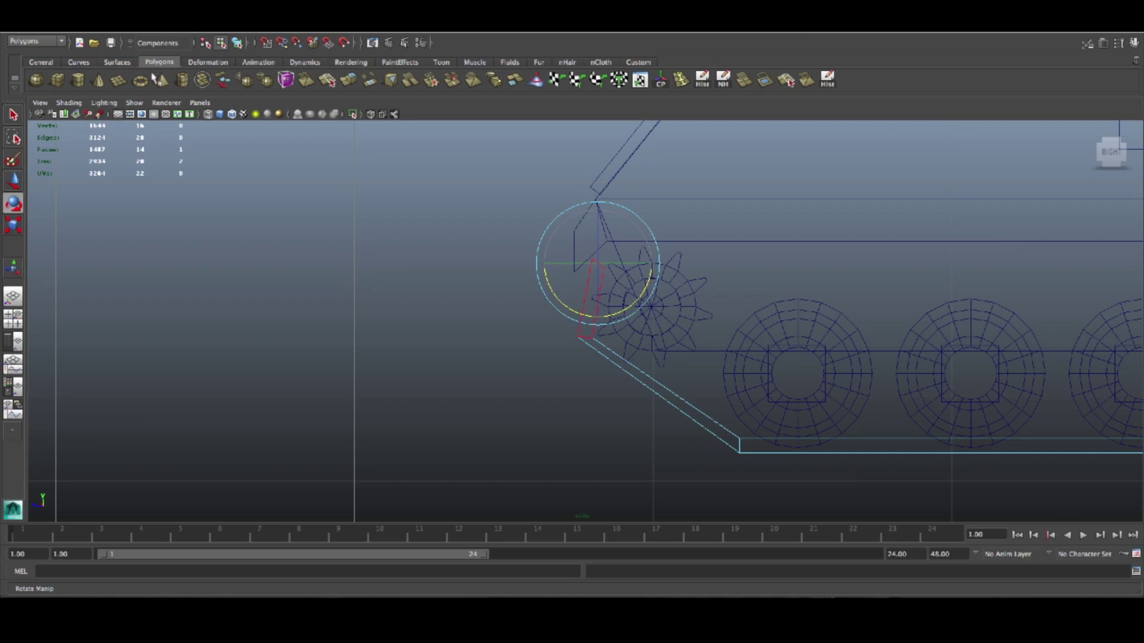
Step: Extrude the end face rearward above the wheels to just behind the rear idler, rotating it to stand vertically
{"action": "left_click", "coordinate": [350, 82]}
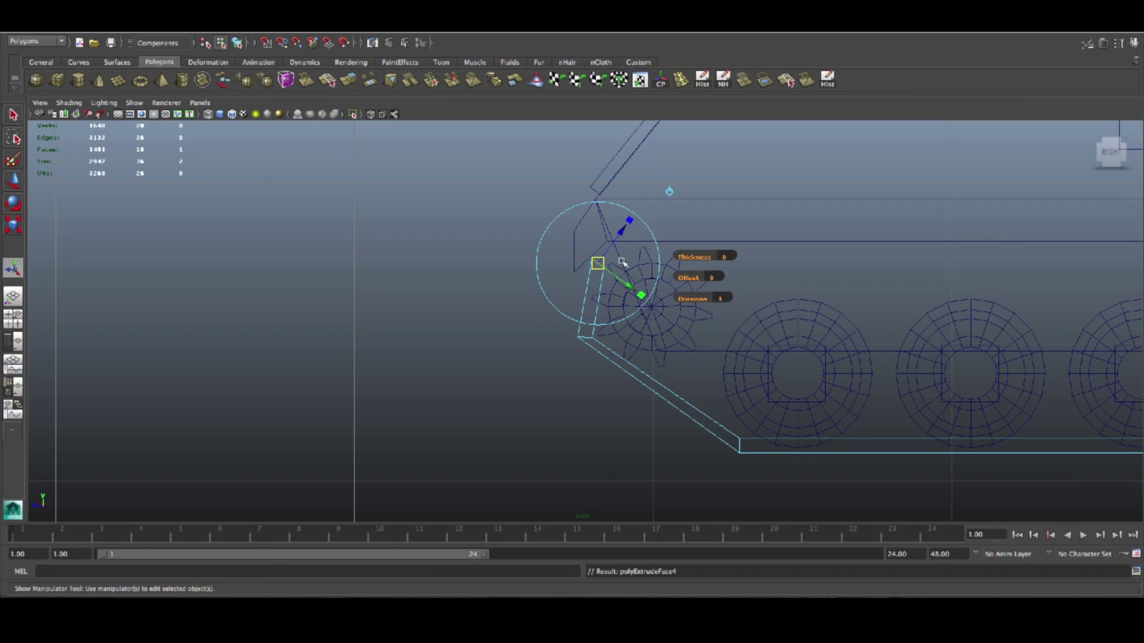
{"action": "key", "text": "w"}
{"action": "left_click_drag", "start_coordinate": [597, 263], "coordinate": [1127, 259]}
{"action": "key", "text": "e"}
{"action": "key", "text": "f"}
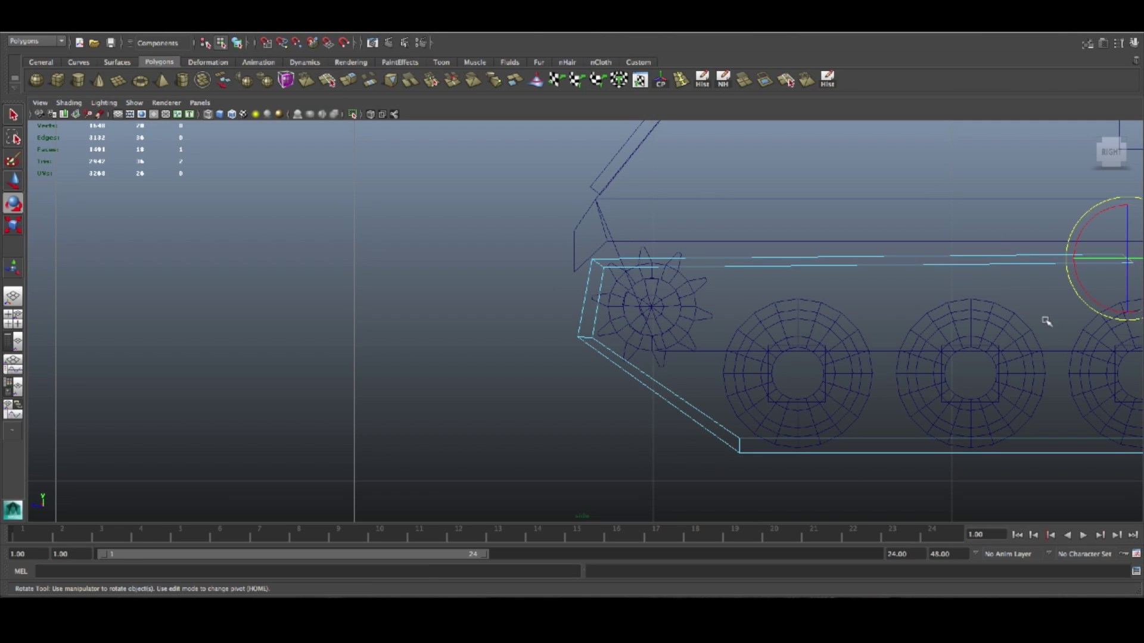
{"action": "left_click_drag", "start_coordinate": [616, 279], "coordinate": [630, 319]}
{"action": "scroll", "coordinate": [709, 318], "scroll_direction": "down", "scroll_amount": 15}
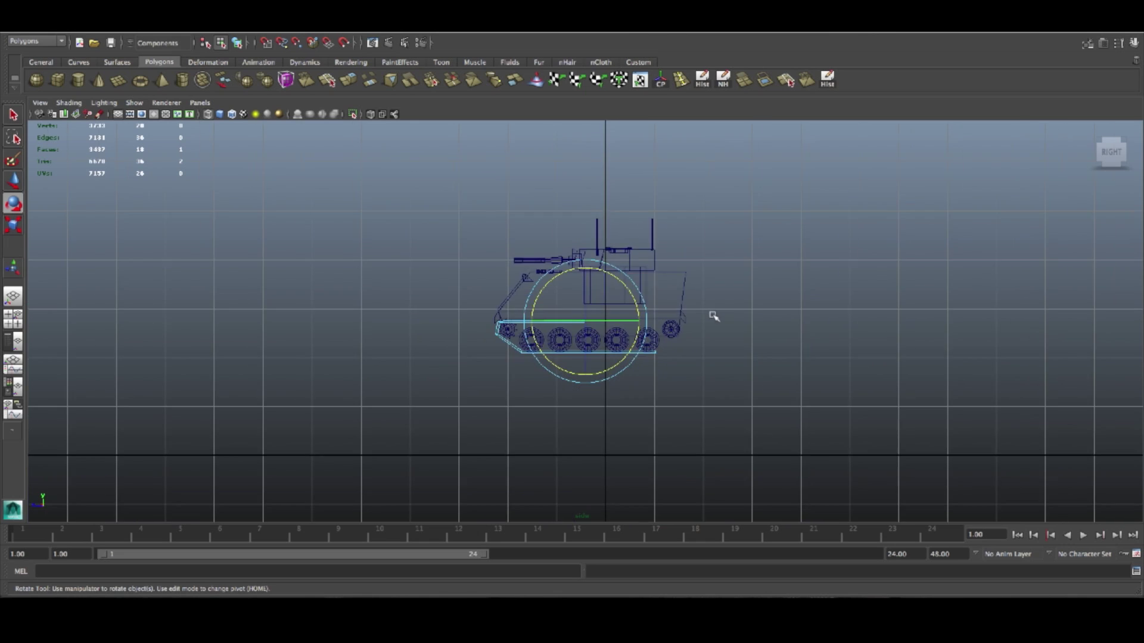
{"action": "scroll", "coordinate": [727, 312], "scroll_direction": "up", "scroll_amount": 6}
{"action": "key", "text": "w"}
{"action": "left_click_drag", "start_coordinate": [551, 337], "coordinate": [788, 339]}
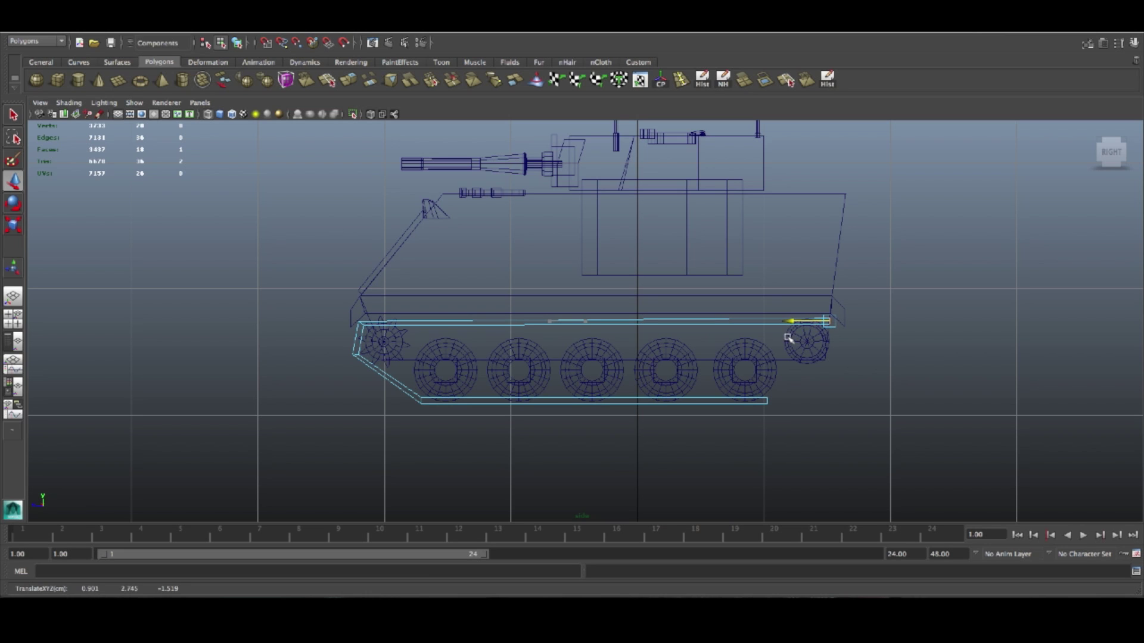
Step: Extrude the rear end face down to the bottom slab's level behind the idler and rotate it to lie flat
{"action": "left_click", "coordinate": [346, 82]}
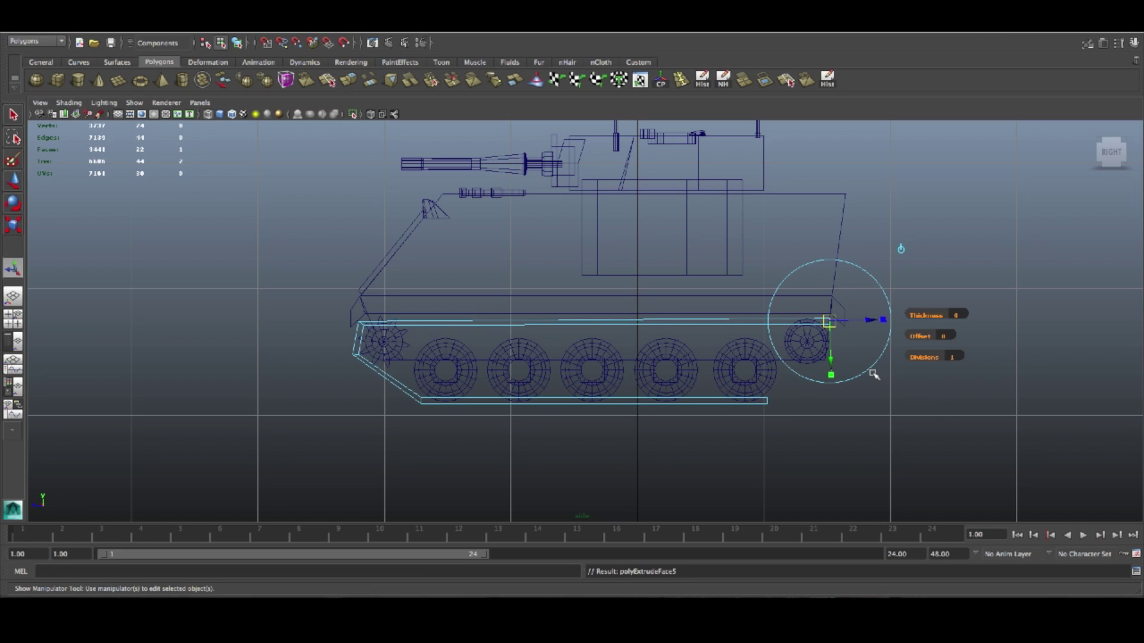
{"action": "left_click_drag", "start_coordinate": [832, 338], "coordinate": [832, 430]}
{"action": "key", "text": "e"}
{"action": "left_click_drag", "start_coordinate": [841, 355], "coordinate": [906, 414]}
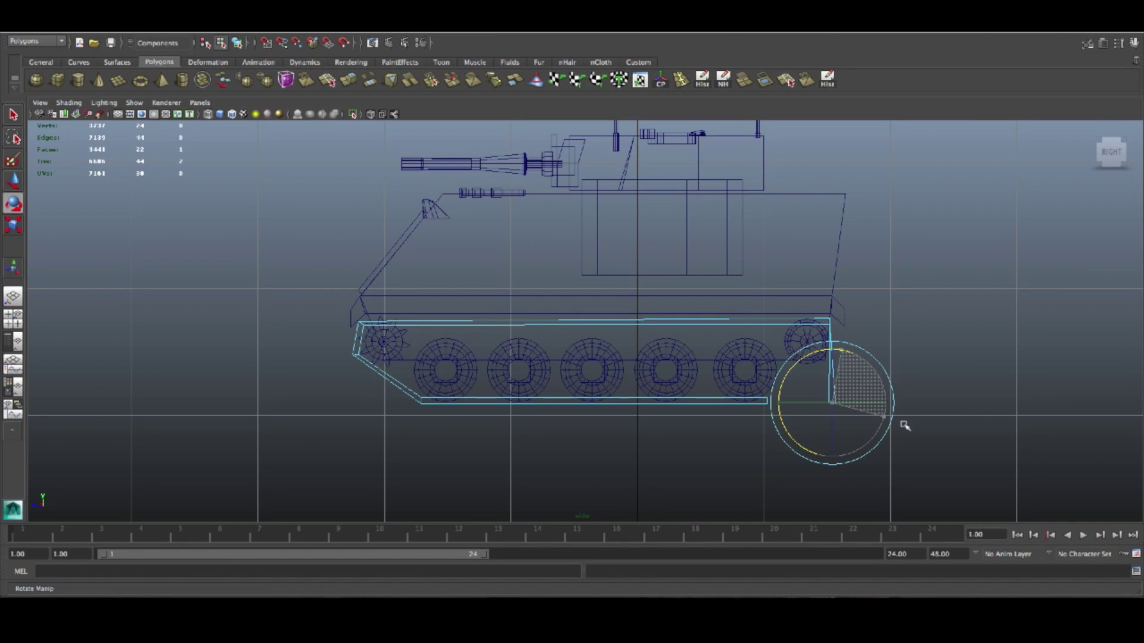
{"action": "right_click", "coordinate": [824, 322]}
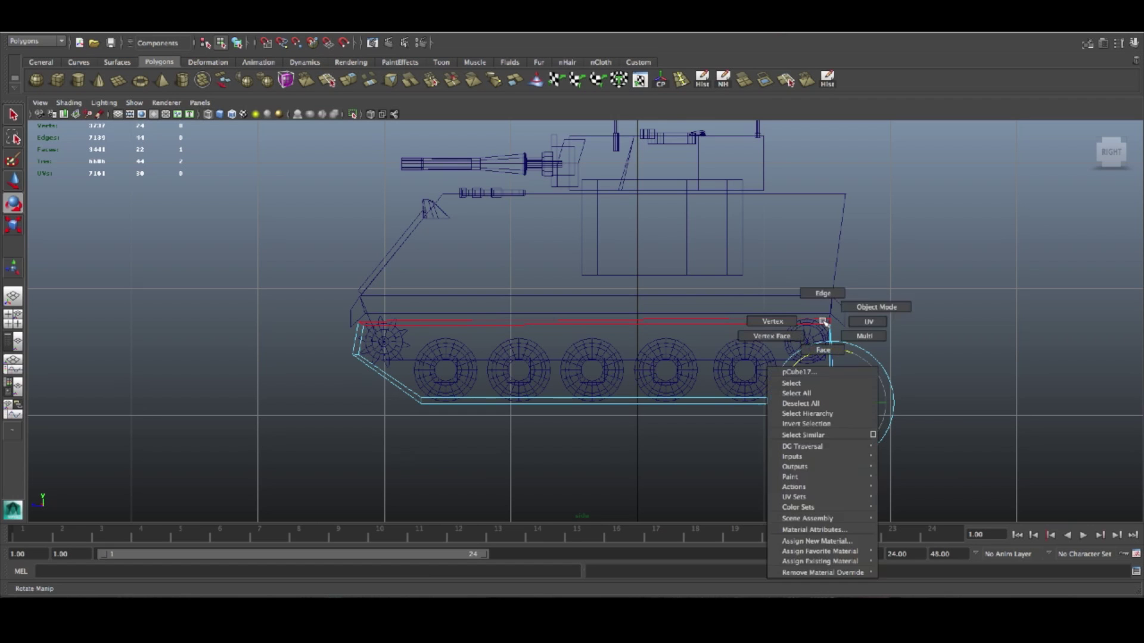
{"action": "right_click_drag", "start_coordinate": [828, 279], "coordinate": [828, 278]}
{"action": "key", "text": "f"}
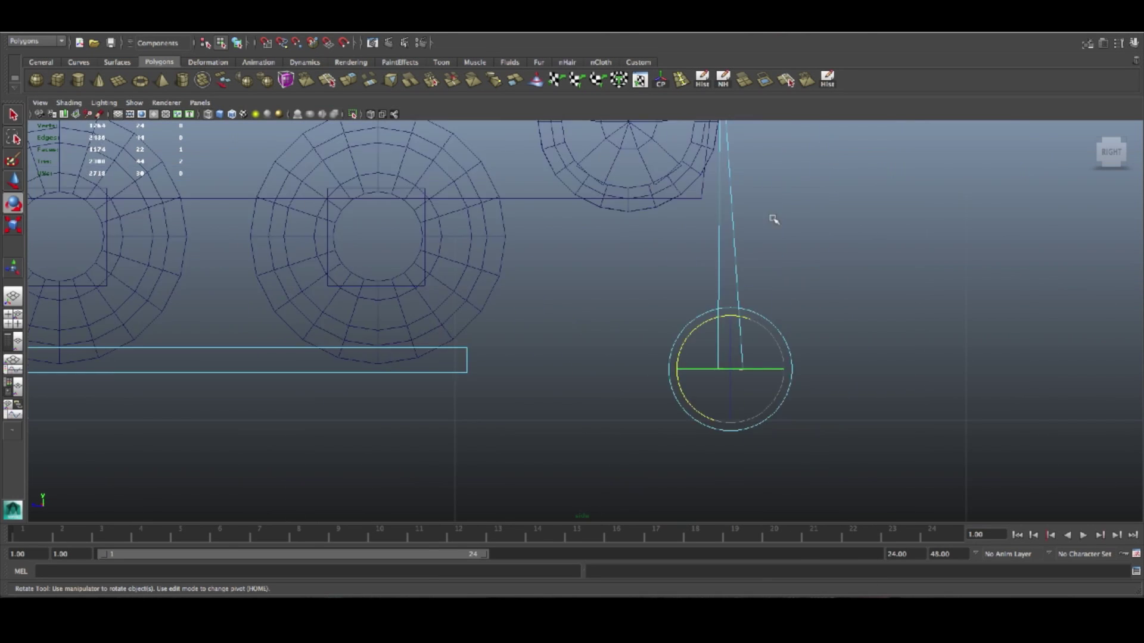
{"action": "scroll", "coordinate": [723, 206], "scroll_direction": "down", "scroll_amount": 10}
{"action": "left_click_drag", "start_coordinate": [556, 195], "coordinate": [596, 242]}
{"action": "key", "text": "f"}
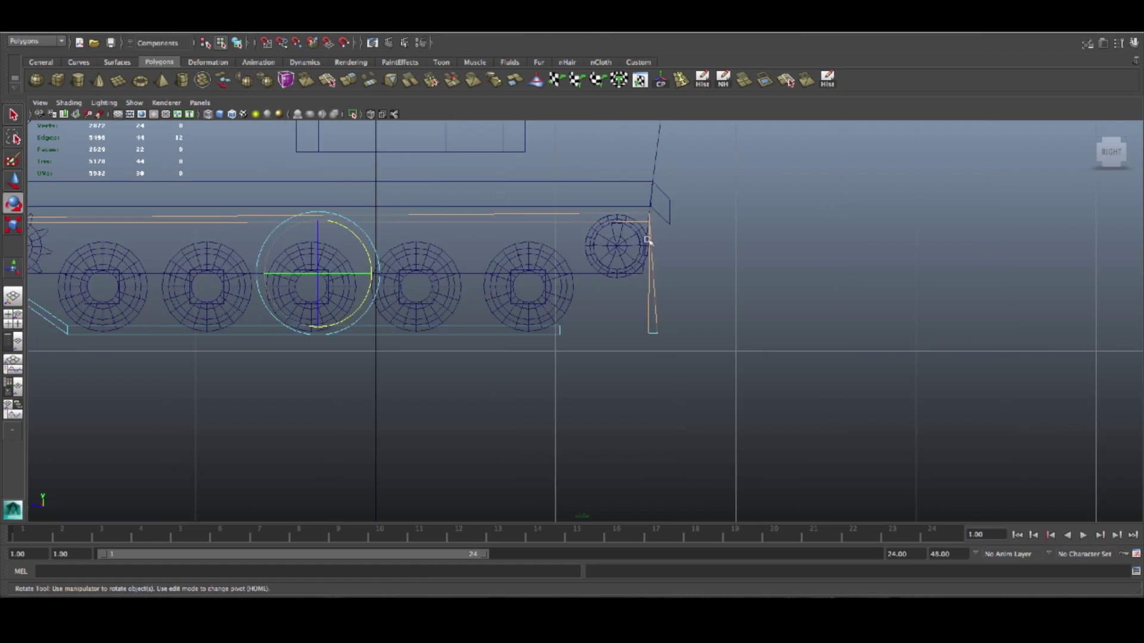
{"action": "left_click", "coordinate": [1105, 241]}
{"action": "key", "text": "space"}
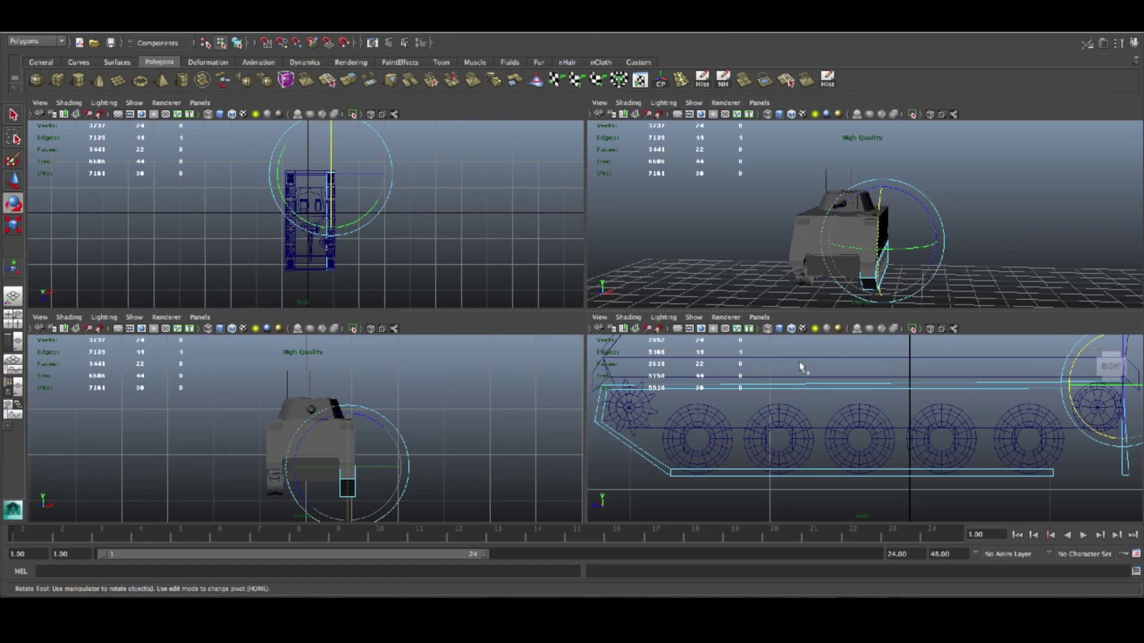
Step: Raise the lower end face of the rear section above the bottom slab's level and shift it slightly toward the idler
{"action": "key", "text": "space"}
{"action": "left_click_drag", "start_coordinate": [883, 296], "coordinate": [763, 286], "text": "alt"}
{"action": "key", "text": "f"}
{"action": "left_click_drag", "start_coordinate": [900, 393], "coordinate": [824, 404], "text": "alt"}
{"action": "left_click_drag", "start_coordinate": [616, 284], "coordinate": [613, 382], "text": "alt"}
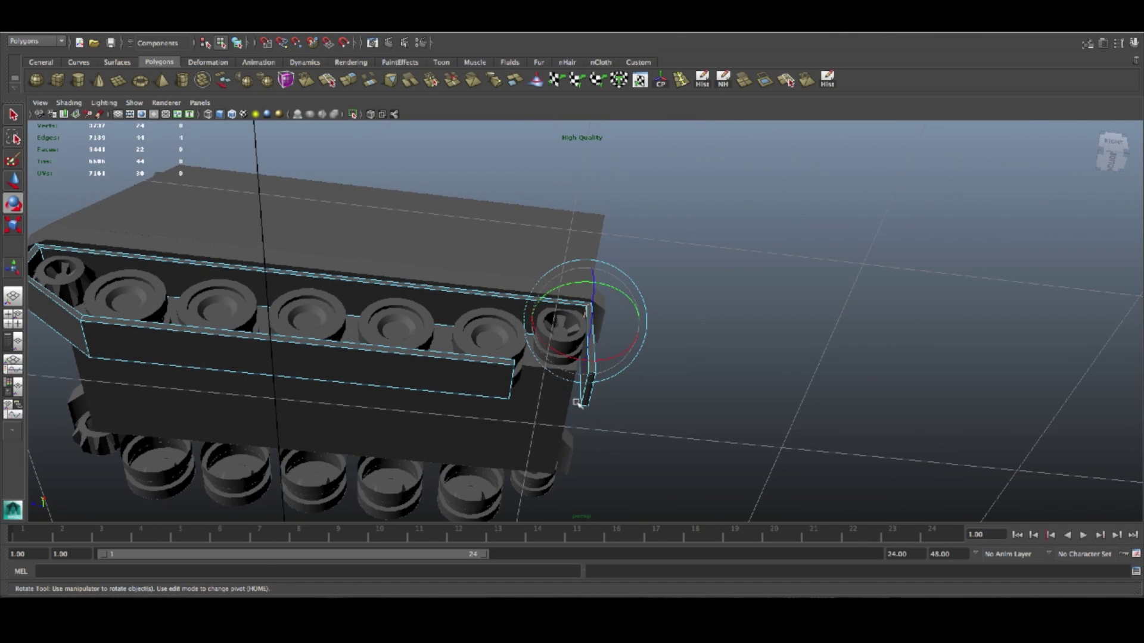
{"action": "double_click", "coordinate": [590, 400]}
{"action": "right_click_drag", "start_coordinate": [588, 388], "coordinate": [587, 418]}
{"action": "left_click", "coordinate": [589, 391]}
{"action": "key", "text": "space"}
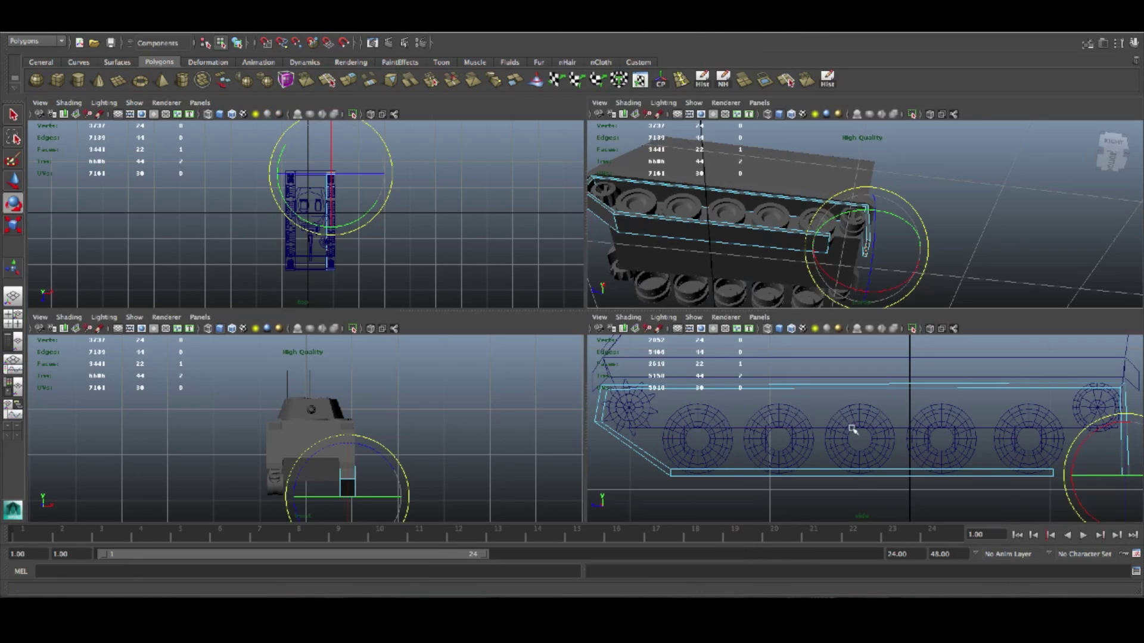
{"action": "key", "text": "space"}
{"action": "key", "text": "f"}
{"action": "scroll", "coordinate": [687, 392], "scroll_direction": "down", "scroll_amount": 10}
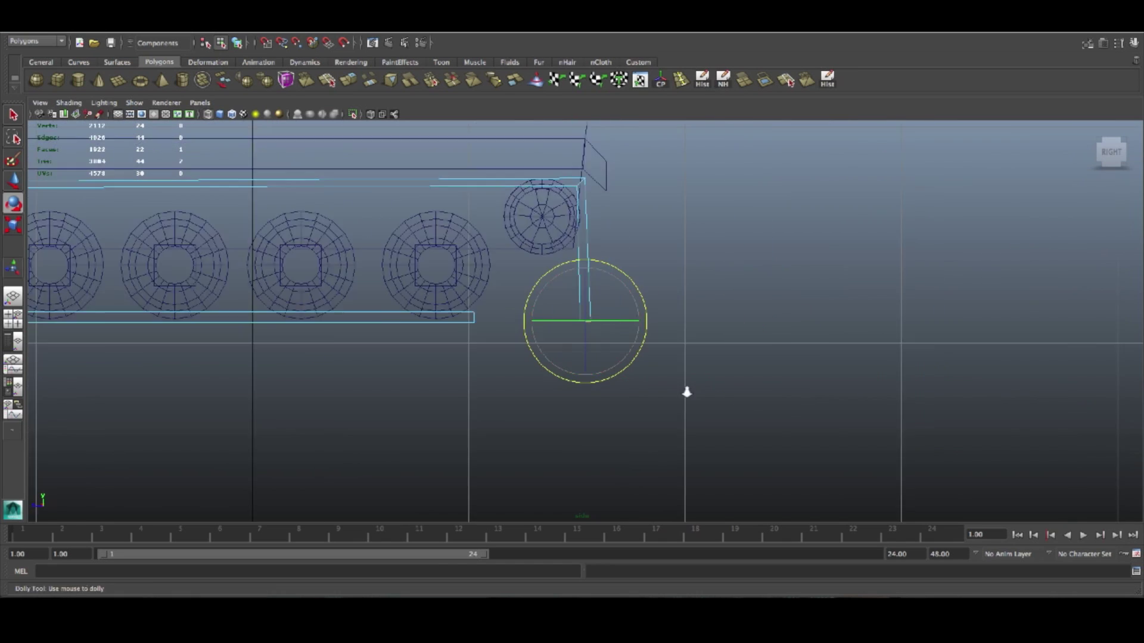
{"action": "scroll", "coordinate": [690, 393], "scroll_direction": "up", "scroll_amount": 6}
{"action": "left_click_drag", "start_coordinate": [625, 291], "coordinate": [580, 296]}
{"action": "key", "text": "w"}
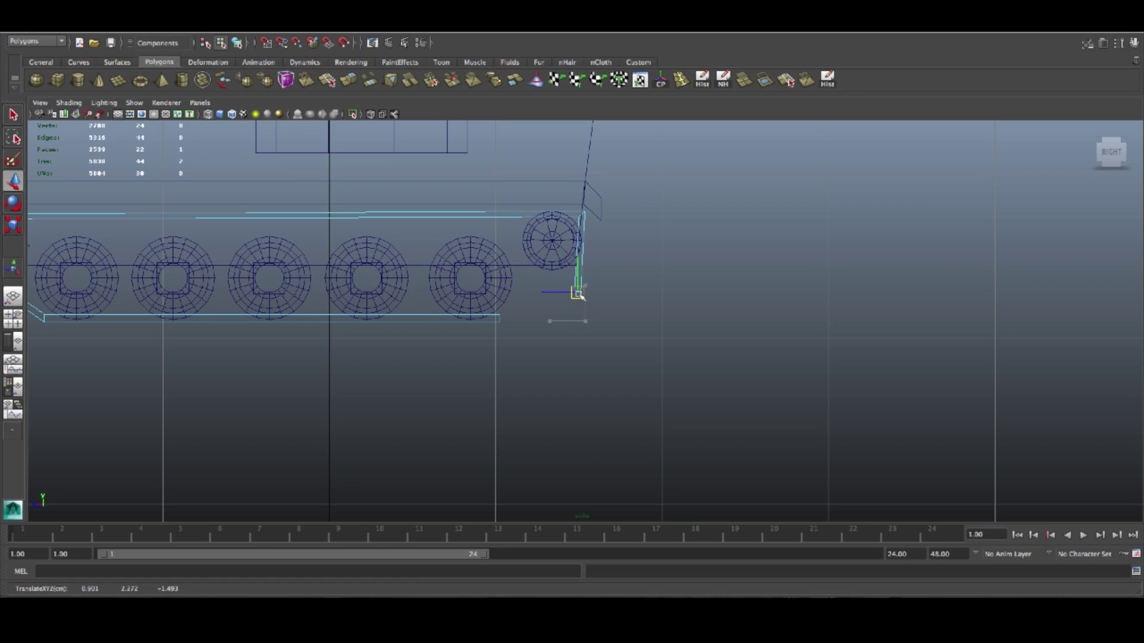
Step: Delete the bottom slab's rear end face and the lower end face of the rear section
{"action": "right_click", "coordinate": [492, 322]}
{"action": "key", "text": "space"}
{"action": "key", "text": "space"}
{"action": "left_click_drag", "start_coordinate": [900, 281], "coordinate": [483, 507], "text": "alt"}
{"action": "scroll", "coordinate": [505, 423], "scroll_direction": "up", "scroll_amount": 5}
{"action": "left_click", "coordinate": [474, 511]}
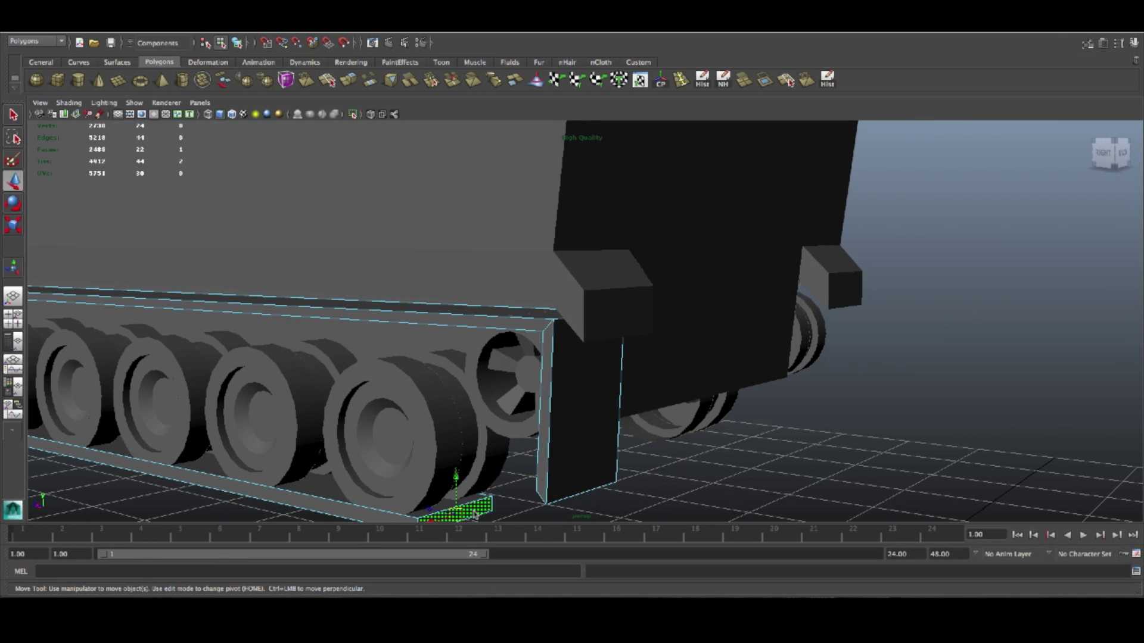
{"action": "key", "text": "f"}
{"action": "scroll", "coordinate": [709, 411], "scroll_direction": "down", "scroll_amount": 7}
{"action": "key", "text": "Delete"}
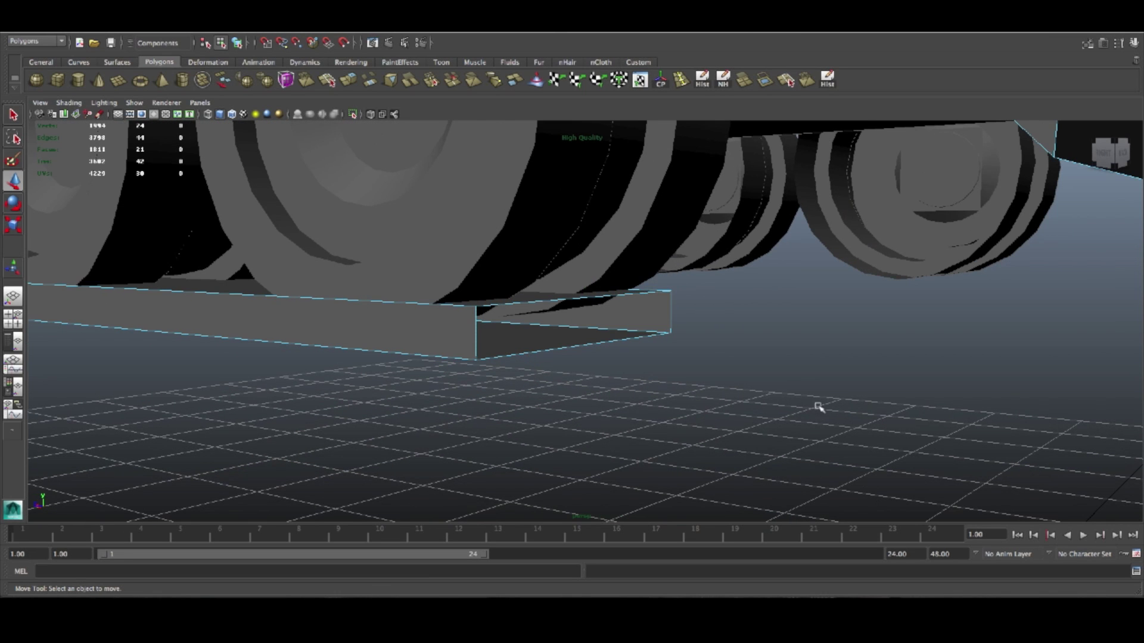
{"action": "left_click_drag", "start_coordinate": [606, 426], "coordinate": [818, 288], "text": "alt"}
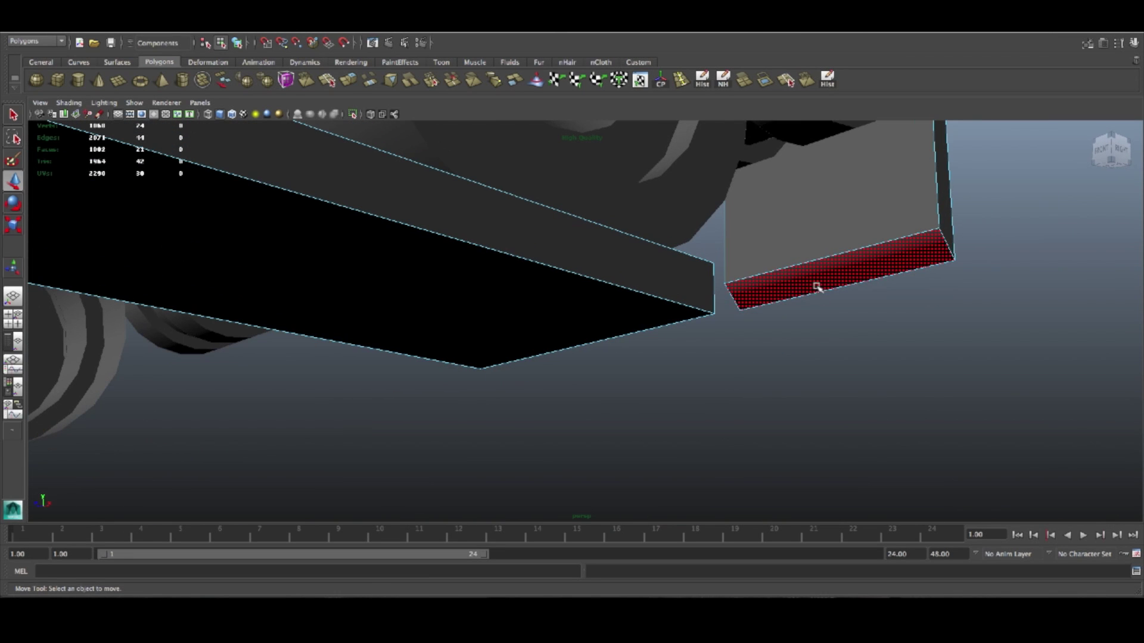
{"action": "left_click", "coordinate": [825, 285]}
{"action": "key", "text": "Delete"}
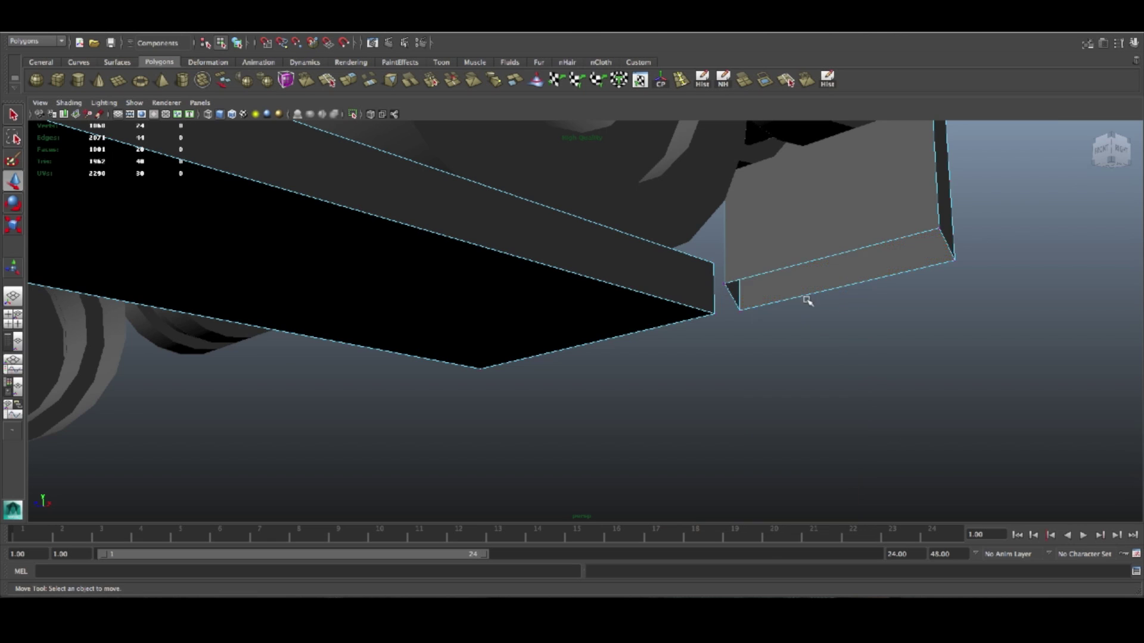
Step: Snap the four vertices of the rear section's open end onto the matching corners of the bottom slab's open end
{"action": "left_click_drag", "start_coordinate": [806, 301], "coordinate": [848, 244], "text": "alt"}
{"action": "left_click", "coordinate": [842, 224]}
{"action": "mouse_move", "coordinate": [899, 363]}
{"action": "left_mouse_down", "text": "alt"}
{"action": "mouse_move", "coordinate": [866, 383]}
{"action": "mouse_move", "coordinate": [917, 358]}
{"action": "mouse_move", "coordinate": [905, 382]}
{"action": "mouse_move", "coordinate": [891, 370]}
{"action": "left_mouse_up", "text": "alt"}
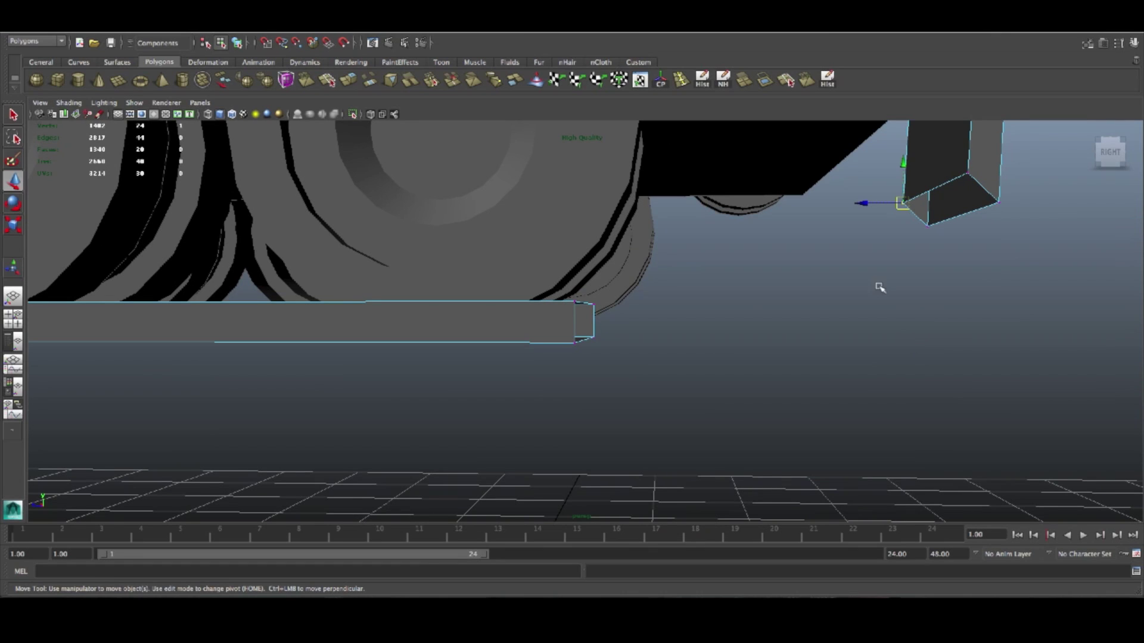
{"action": "left_click", "coordinate": [299, 46]}
{"action": "left_click_drag", "start_coordinate": [1002, 237], "coordinate": [998, 255], "text": "alt"}
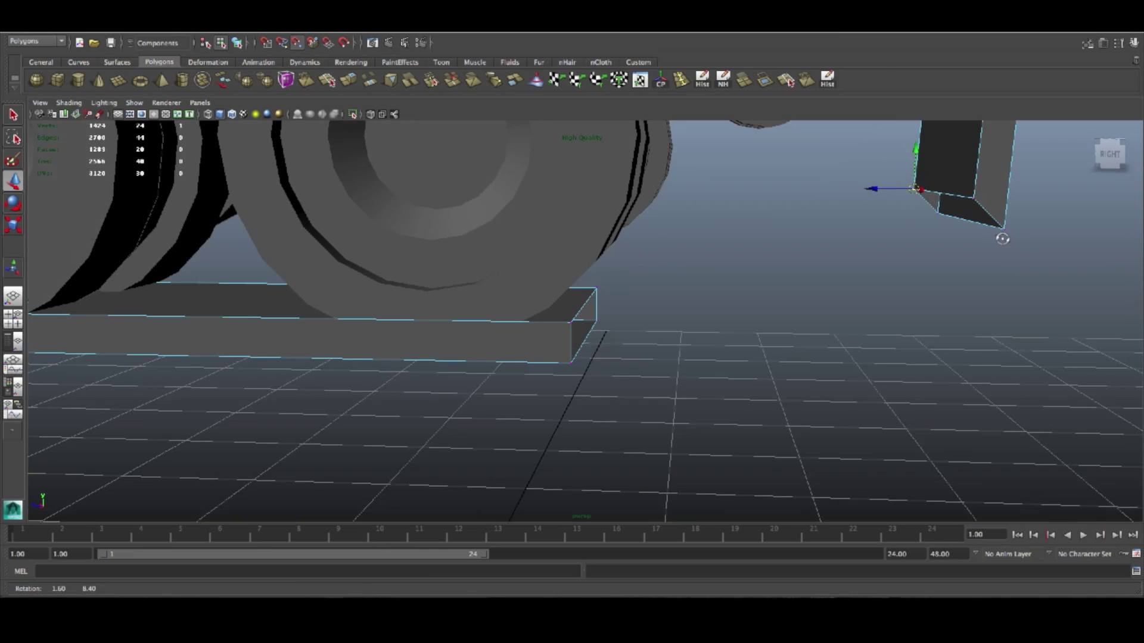
{"action": "left_click_drag", "start_coordinate": [916, 189], "coordinate": [612, 311]}
{"action": "left_click", "coordinate": [906, 270]}
{"action": "left_click", "coordinate": [968, 231]}
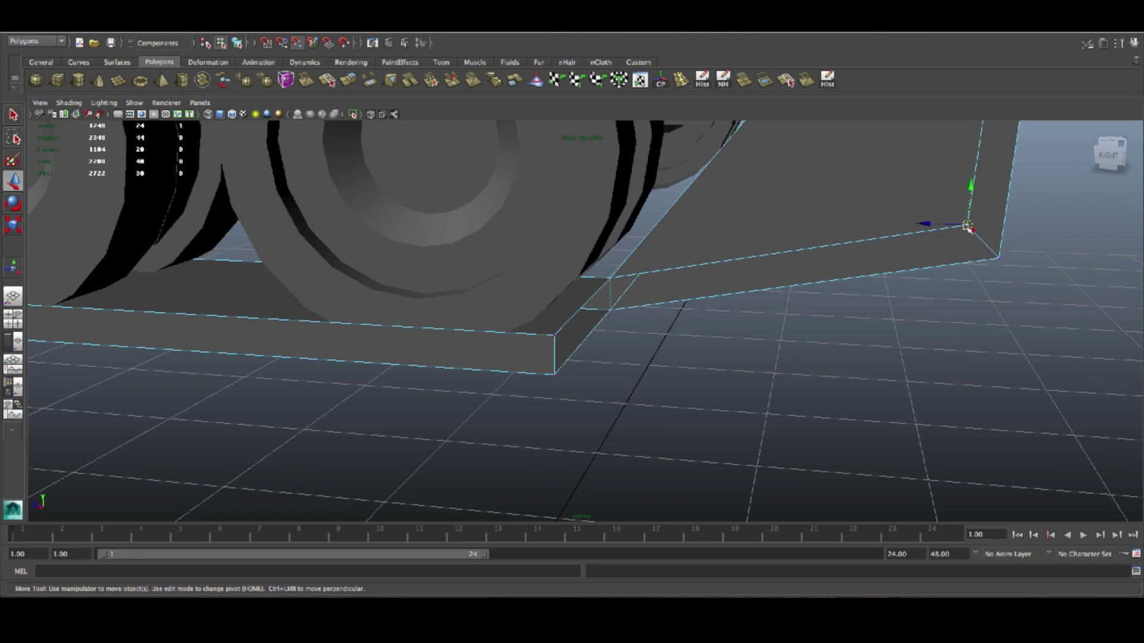
{"action": "left_click_drag", "start_coordinate": [968, 226], "coordinate": [554, 335]}
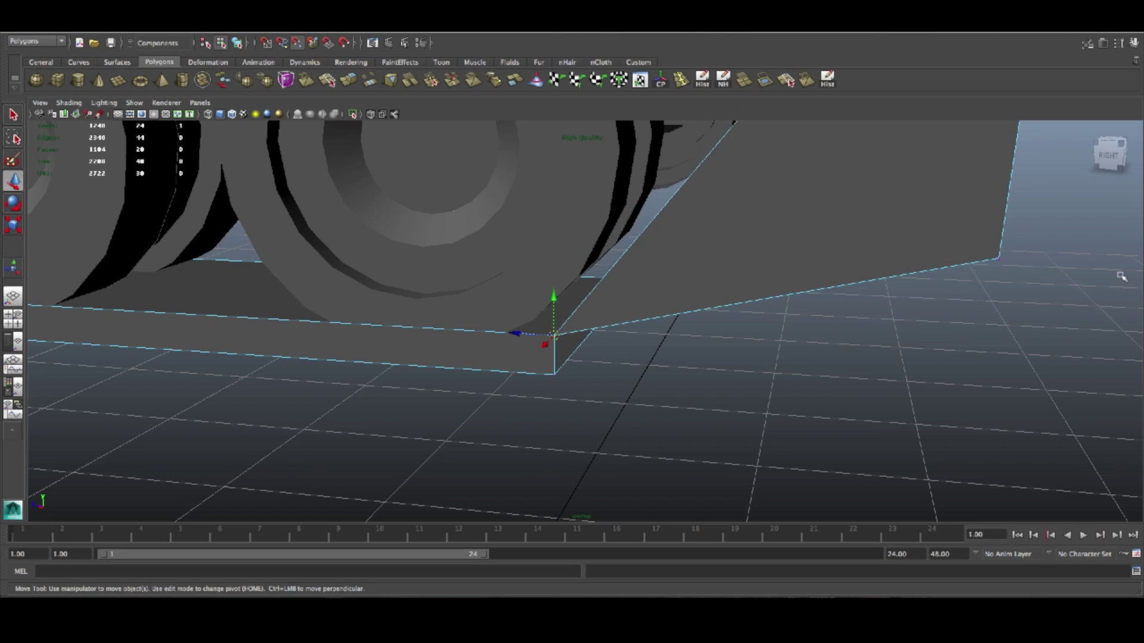
{"action": "left_click", "coordinate": [1001, 263]}
{"action": "left_click_drag", "start_coordinate": [1001, 262], "coordinate": [566, 369]}
{"action": "left_click_drag", "start_coordinate": [760, 386], "coordinate": [758, 439], "text": "alt"}
Step: Merge the overlapping vertices where the rear section meets the bottom slab
{"action": "left_click_drag", "start_coordinate": [769, 498], "coordinate": [494, 238]}
{"action": "left_click", "coordinate": [432, 82]}
{"action": "left_click", "coordinate": [703, 286]}
Step: Insert an edge loop in the slanted rear section and move it outward below and behind the idler
{"action": "scroll", "coordinate": [703, 286], "scroll_direction": "down", "scroll_amount": 6}
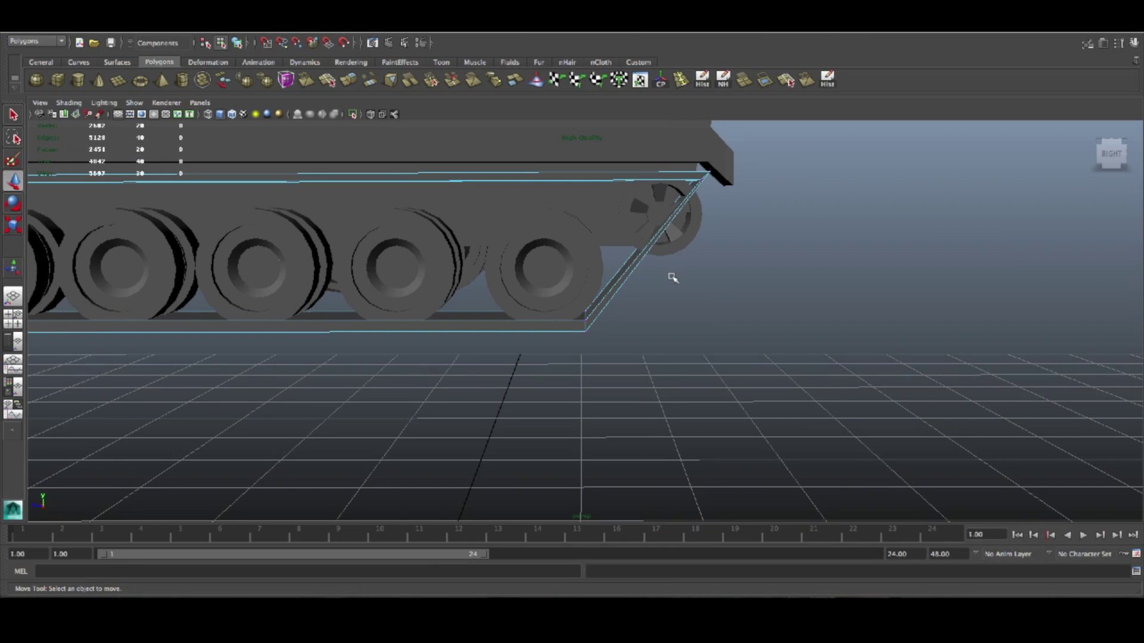
{"action": "left_click", "coordinate": [681, 79]}
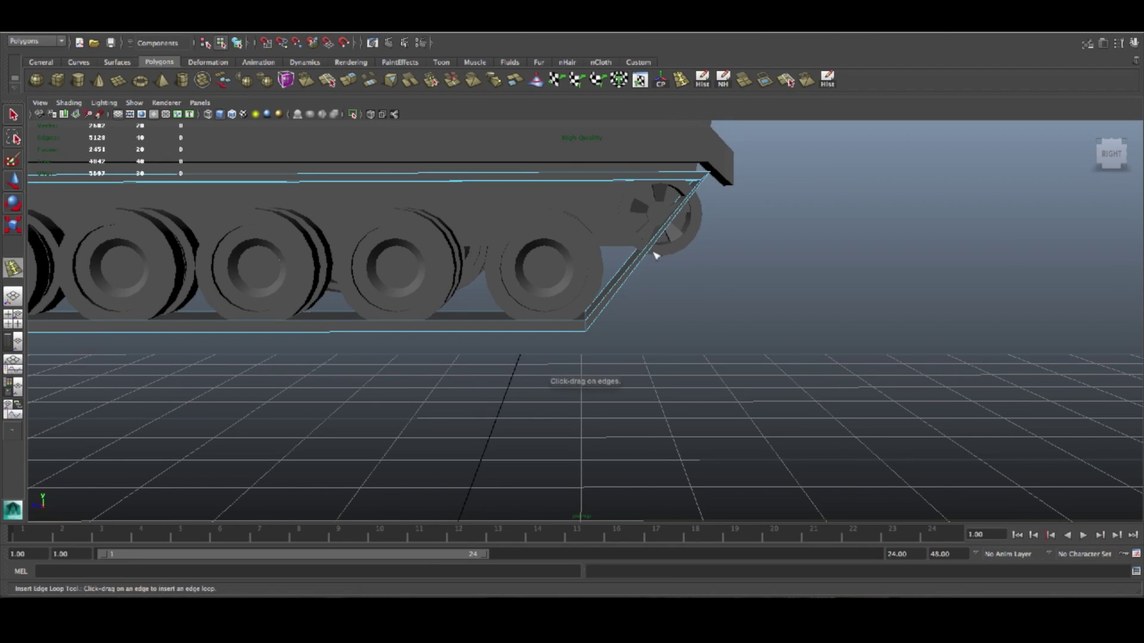
{"action": "left_click", "coordinate": [661, 248]}
{"action": "key", "text": "w"}
{"action": "left_click_drag", "start_coordinate": [649, 245], "coordinate": [709, 272]}
Step: Preview the track smoothed, return to the unsmoothed display and scale up the edge loop at the rear lower corner
{"action": "key", "text": "e"}
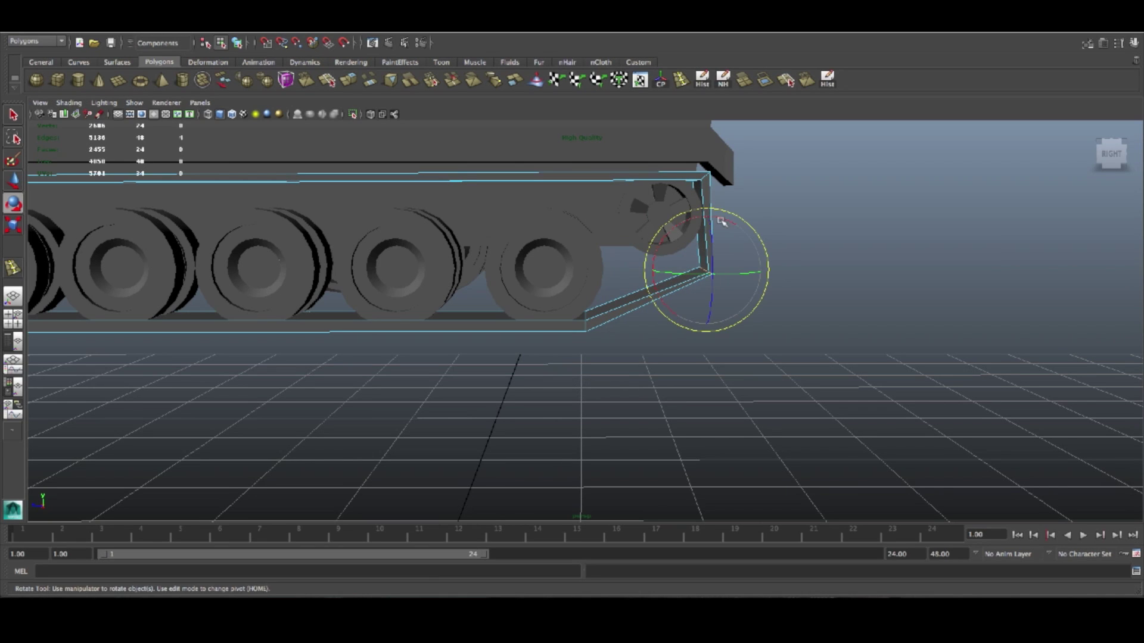
{"action": "key", "text": "3"}
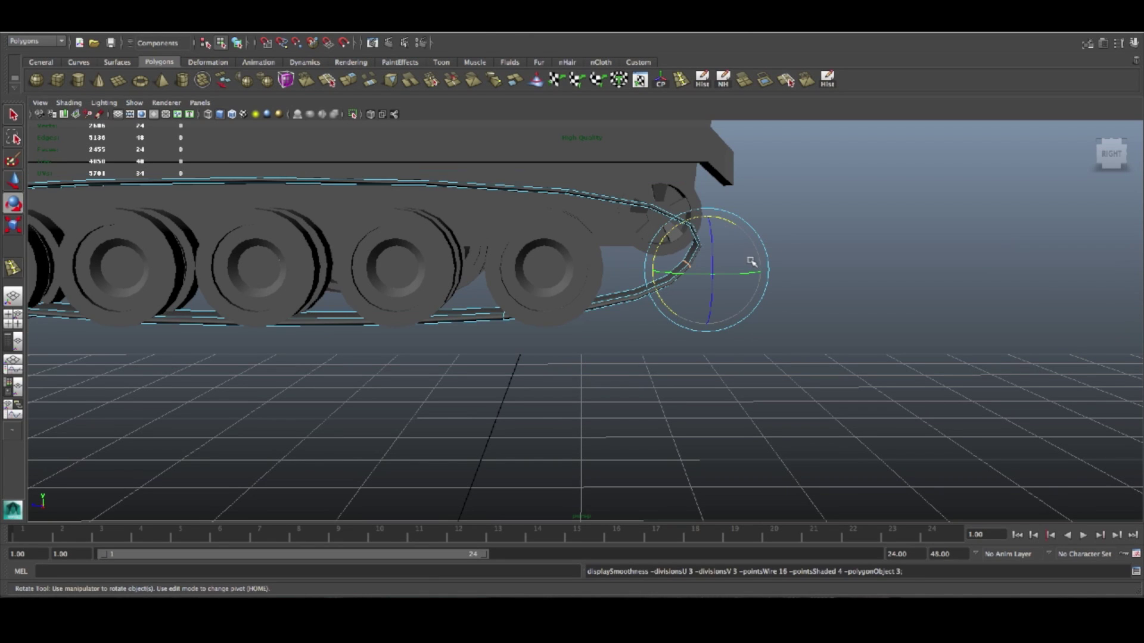
{"action": "key", "text": "1"}
{"action": "left_click_drag", "start_coordinate": [762, 228], "coordinate": [732, 239], "text": "alt"}
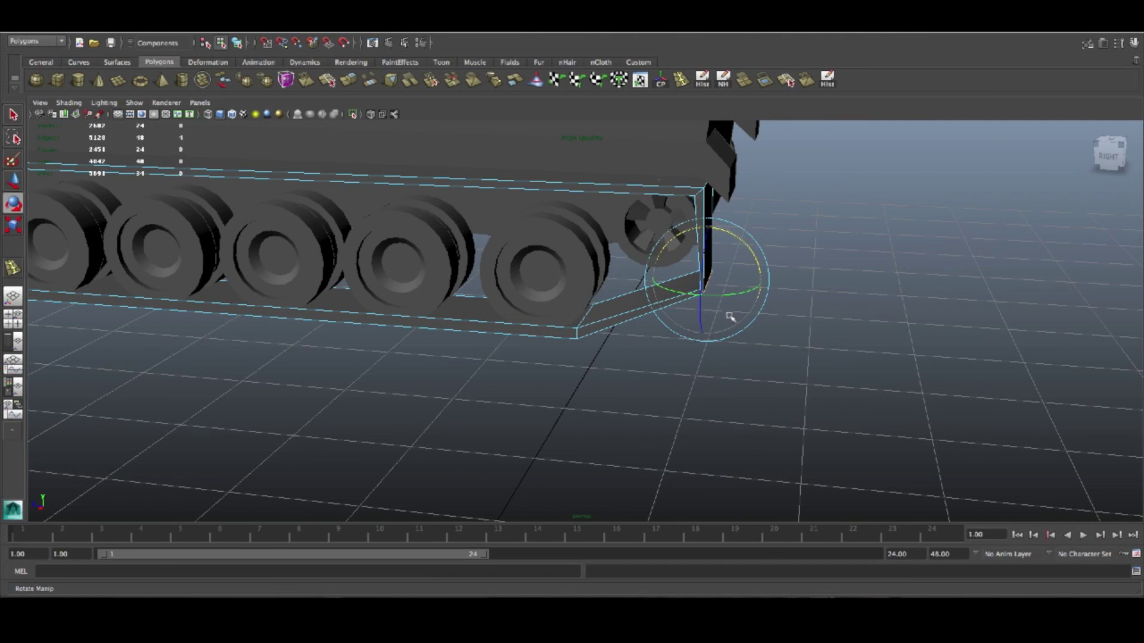
{"action": "key", "text": "f"}
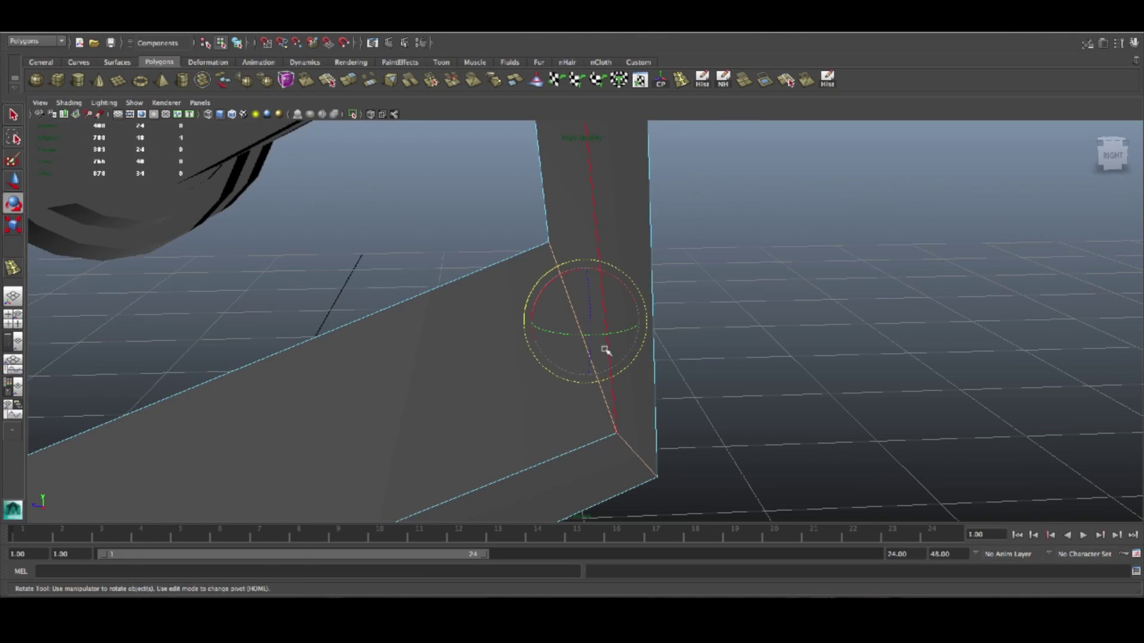
{"action": "key", "text": "r"}
{"action": "left_click_drag", "start_coordinate": [641, 323], "coordinate": [722, 340]}
{"action": "scroll", "coordinate": [597, 350], "scroll_direction": "down", "scroll_amount": 10}
{"action": "left_click_drag", "start_coordinate": [465, 363], "coordinate": [442, 351], "text": "alt"}
{"action": "scroll", "coordinate": [444, 353], "scroll_direction": "down", "scroll_amount": 10}
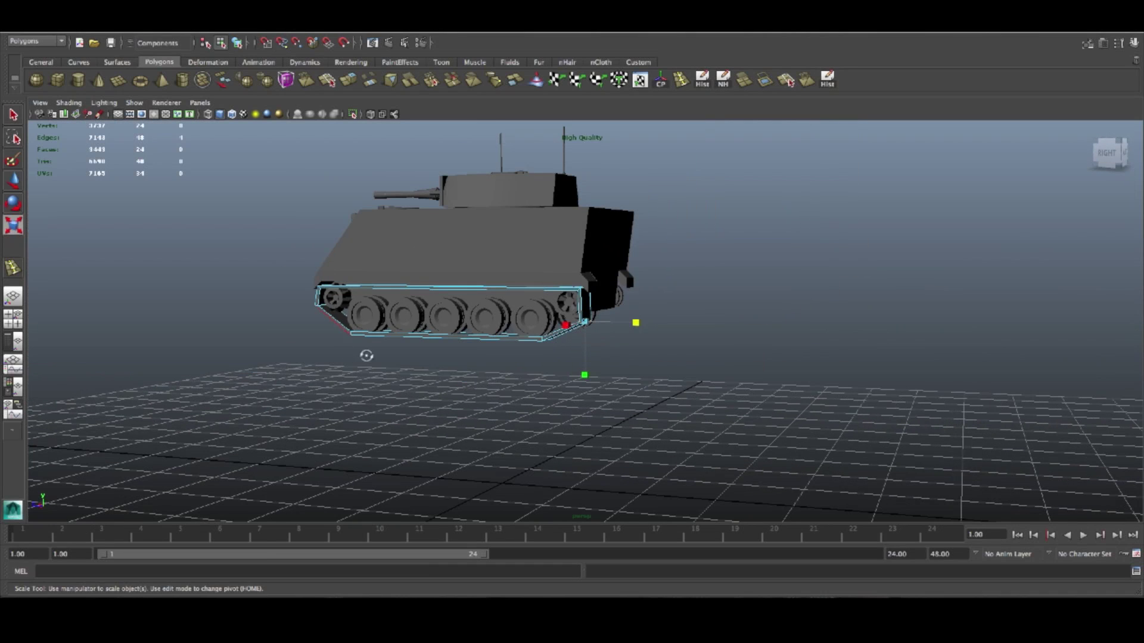
Step: Switch the track back to object mode, select it and display it in smooth preview
{"action": "left_click_drag", "start_coordinate": [349, 355], "coordinate": [410, 326], "text": "alt"}
{"action": "right_click_drag", "start_coordinate": [391, 345], "coordinate": [430, 338]}
{"action": "left_click", "coordinate": [400, 345]}
{"action": "left_click_drag", "start_coordinate": [399, 347], "coordinate": [670, 432], "text": "alt"}
{"action": "left_click", "coordinate": [669, 432]}
{"action": "left_click_drag", "start_coordinate": [753, 401], "coordinate": [561, 332], "text": "alt"}
{"action": "left_click", "coordinate": [561, 332]}
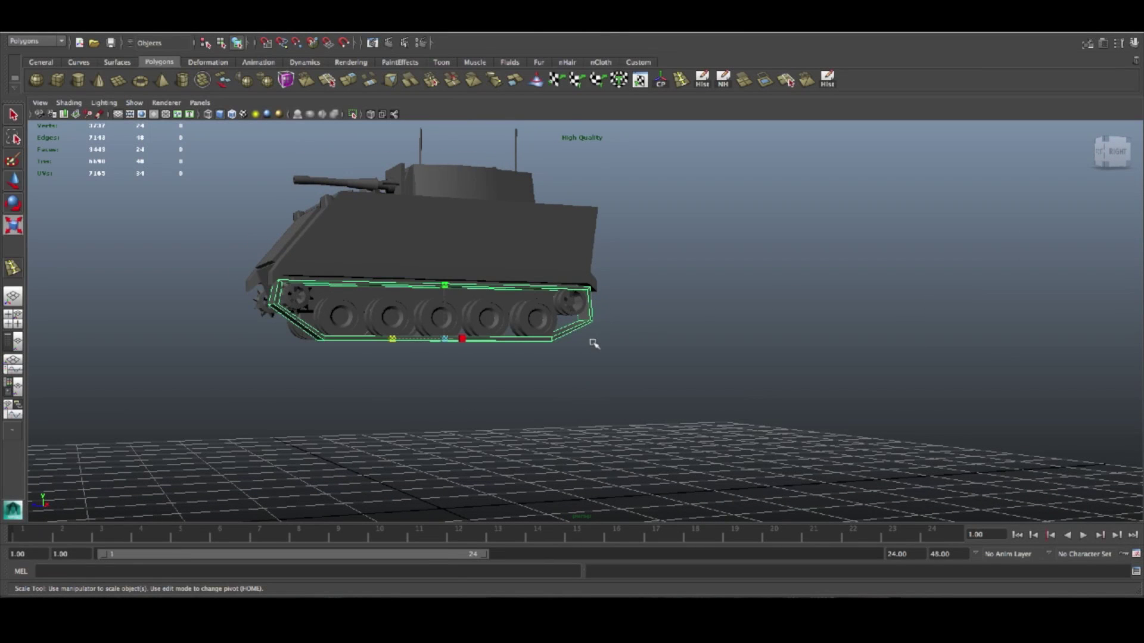
{"action": "key", "text": "3"}
{"action": "left_click_drag", "start_coordinate": [560, 335], "coordinate": [484, 344], "text": "alt"}
{"action": "key", "text": "super+q"}
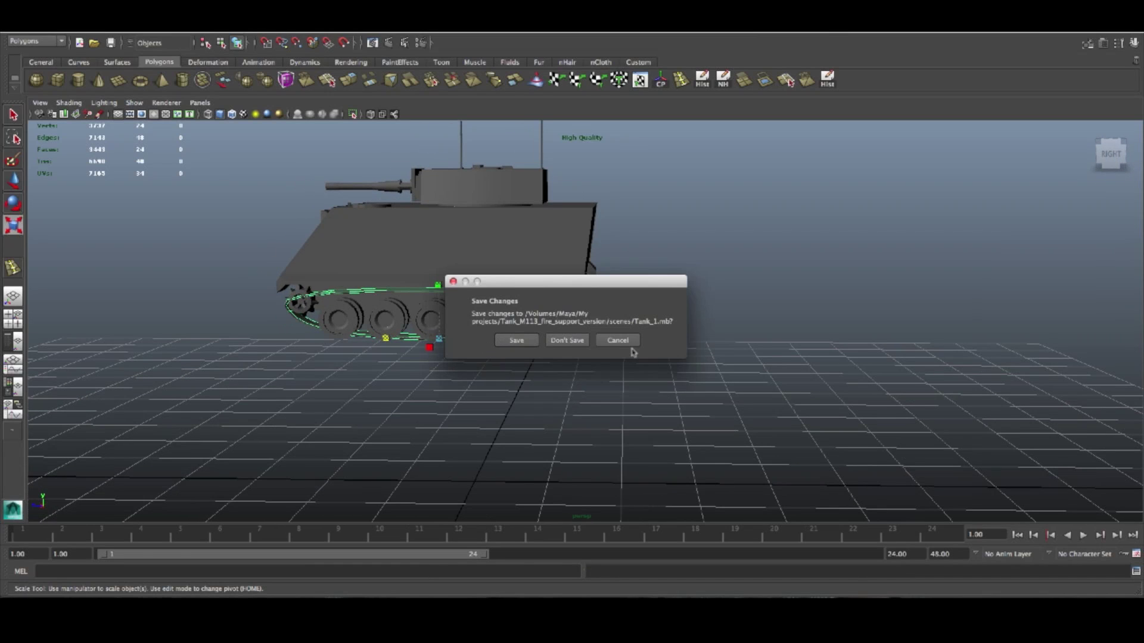
{"action": "left_click", "coordinate": [603, 343]}
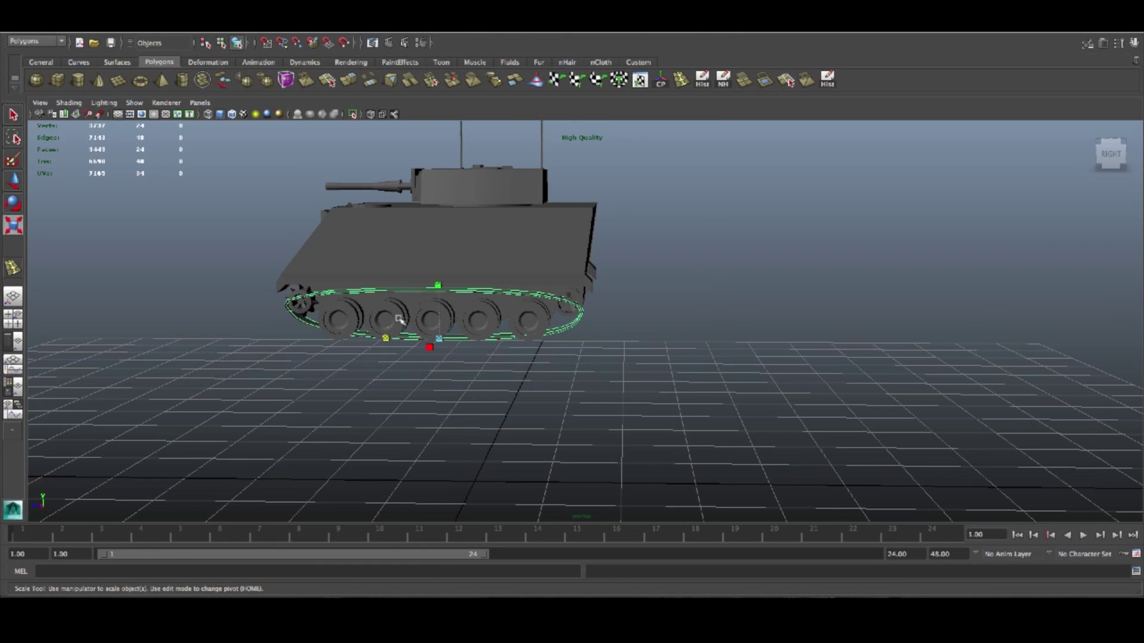
Step: Examine how the track fits around the sprocket and idler, comparing the smoothed and unsmoothed shapes
{"action": "key", "text": "f"}
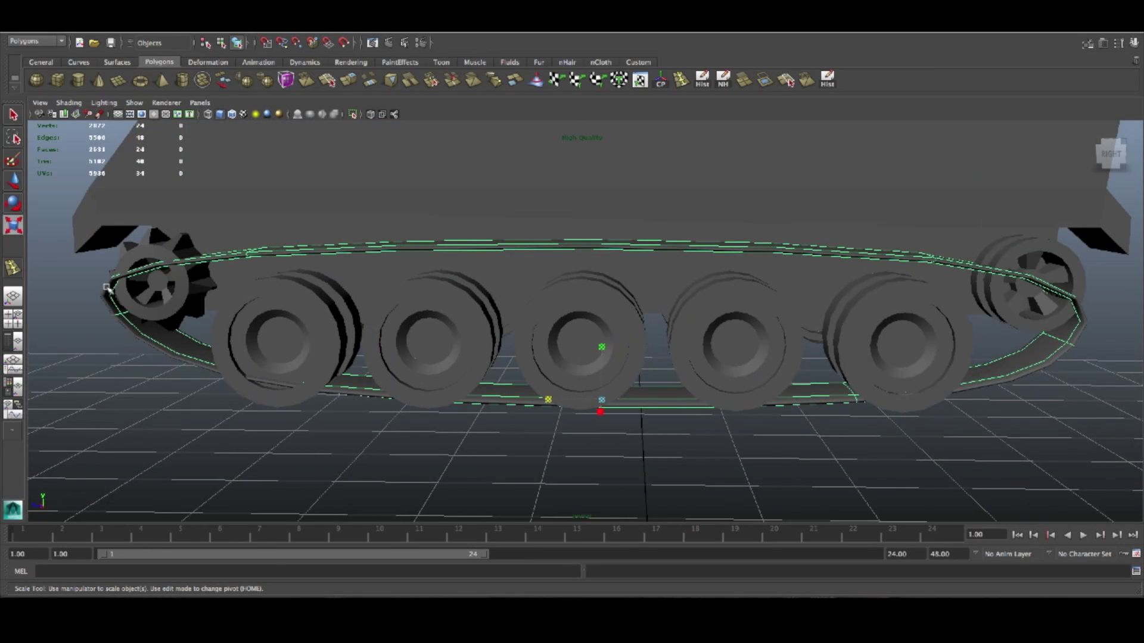
{"action": "right_click_drag", "start_coordinate": [107, 288], "coordinate": [84, 259]}
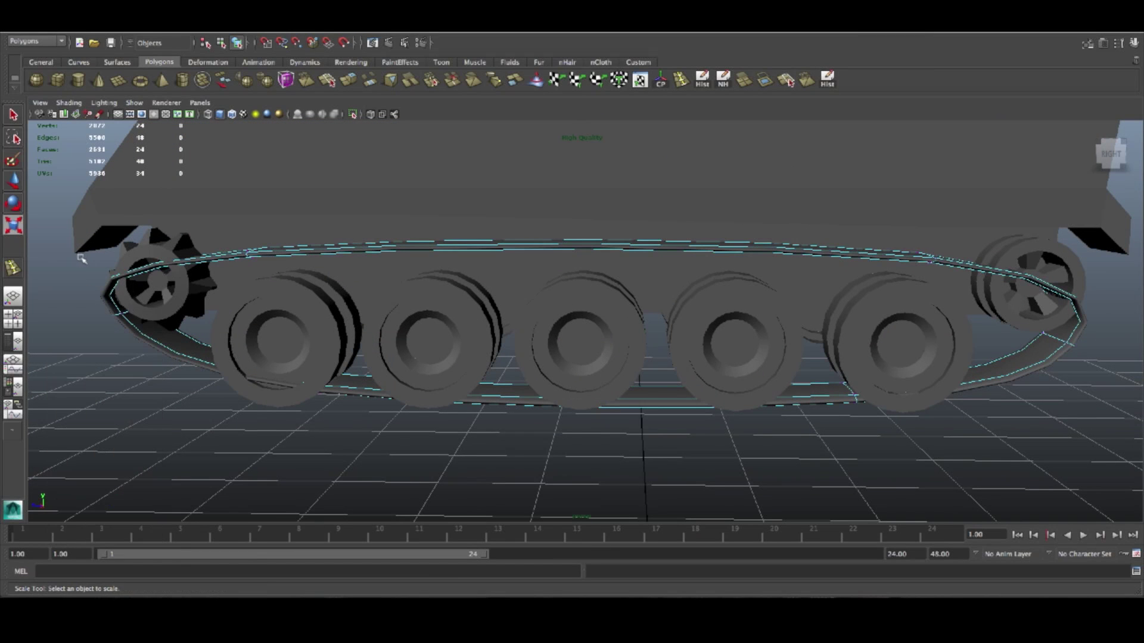
{"action": "left_click_drag", "start_coordinate": [146, 288], "coordinate": [160, 284], "text": "alt"}
{"action": "key", "text": "r"}
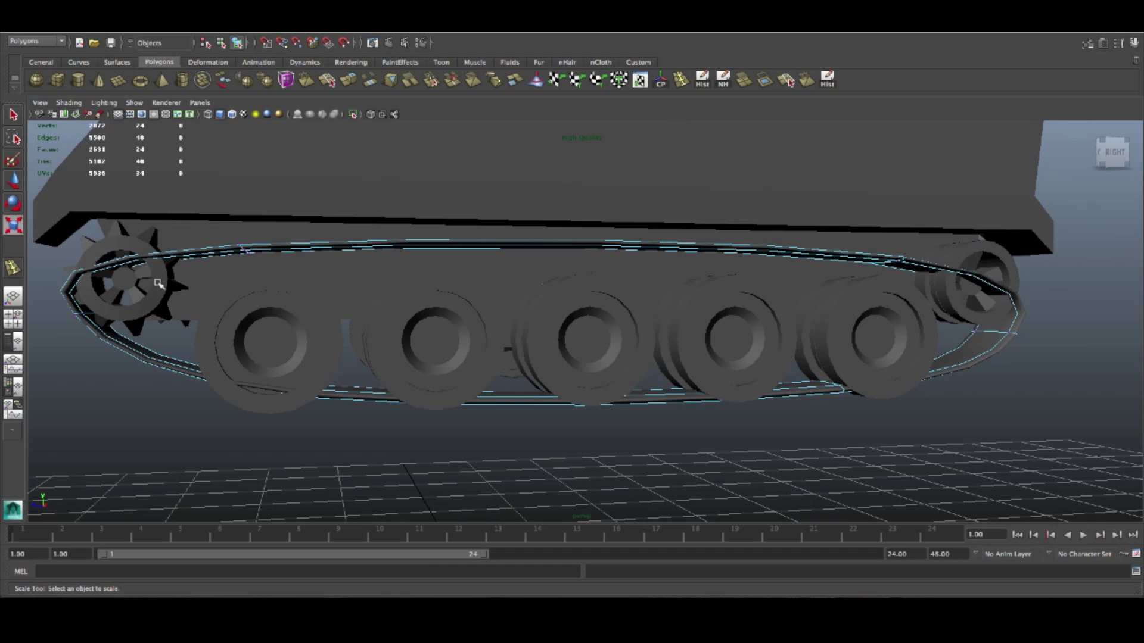
{"action": "key", "text": "1"}
{"action": "key", "text": "3"}
{"action": "key", "text": "1"}
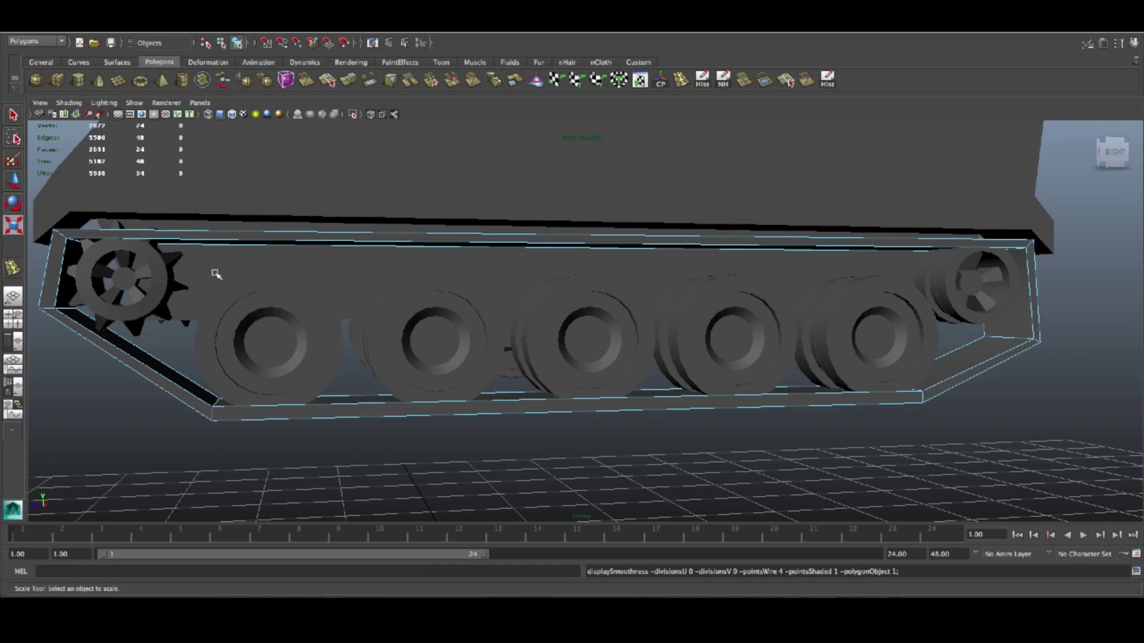
Step: Insert four edge loops in the track, one near each end of its upper run and its lower run
{"action": "left_click", "coordinate": [681, 79]}
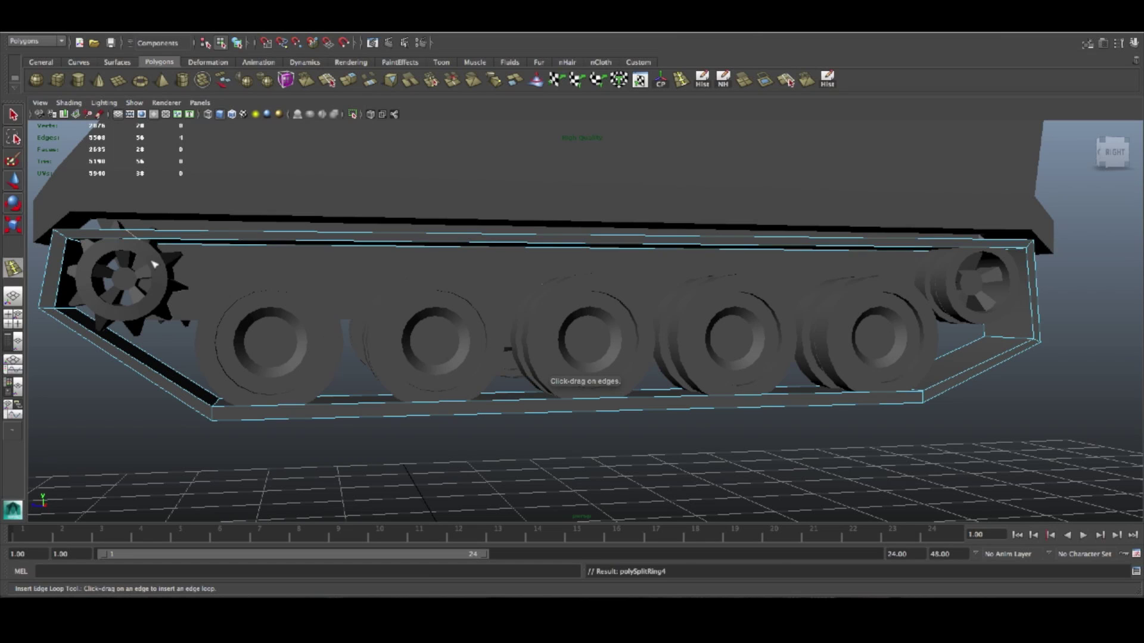
{"action": "key", "text": "3"}
{"action": "left_click_drag", "start_coordinate": [965, 244], "coordinate": [968, 250]}
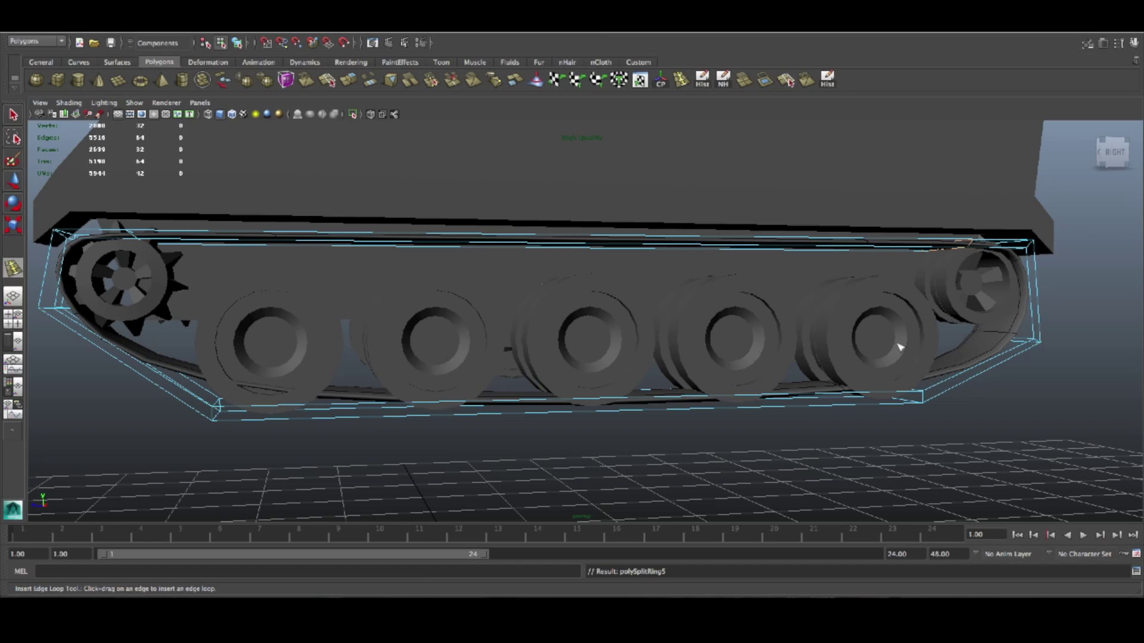
{"action": "left_click_drag", "start_coordinate": [271, 410], "coordinate": [282, 409]}
{"action": "left_click_drag", "start_coordinate": [870, 395], "coordinate": [881, 421]}
{"action": "left_click_drag", "start_coordinate": [790, 444], "coordinate": [724, 456], "text": "alt"}
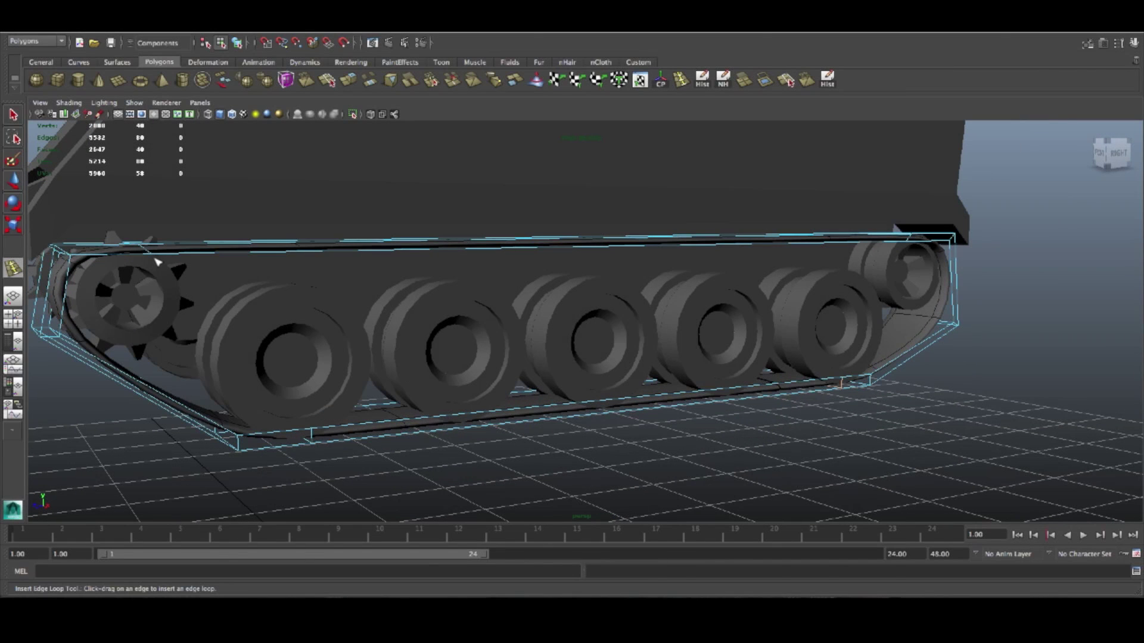
Step: Raise the vertices of the upper run's front edge loop above the sprocket and show the track smoothed
{"action": "key", "text": "1"}
{"action": "key", "text": "e"}
{"action": "right_click_drag", "start_coordinate": [187, 253], "coordinate": [145, 251]}
{"action": "key", "text": "w"}
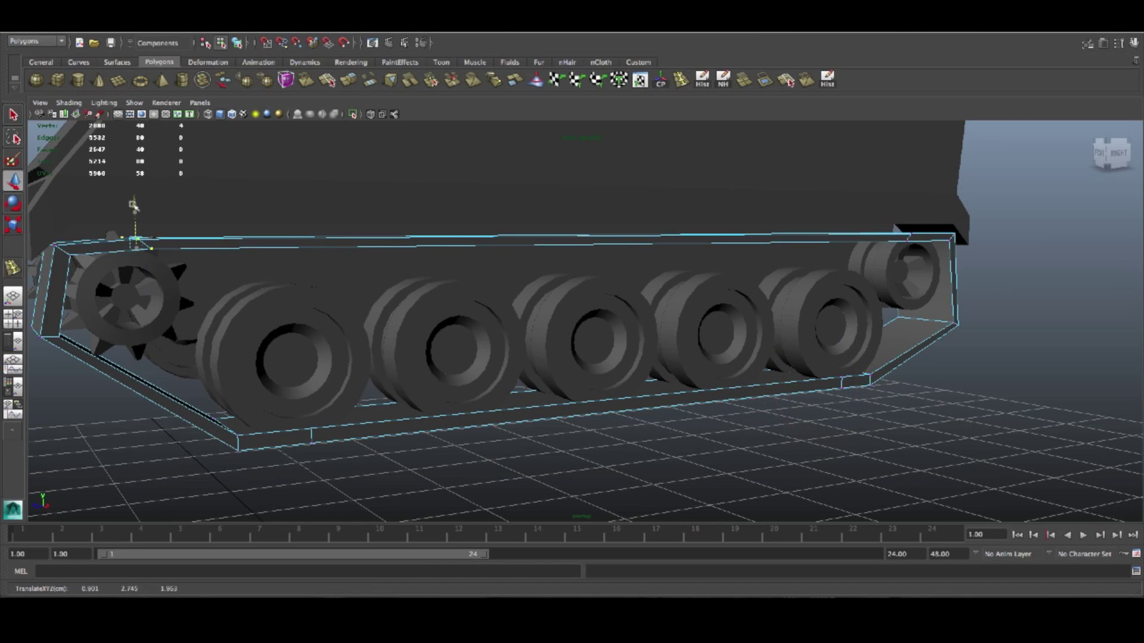
{"action": "key", "text": "3"}
{"action": "left_click_drag", "start_coordinate": [143, 247], "coordinate": [128, 182], "text": "alt"}
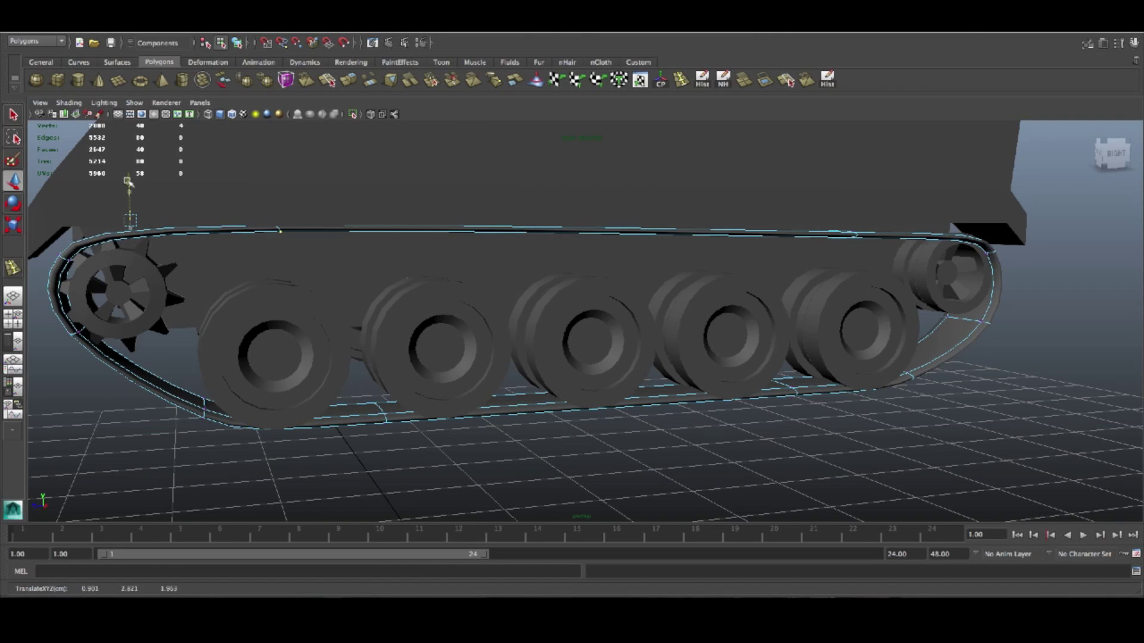
Step: Insert an edge loop at the middle of the upper run and lower it so the smoothed track sags
{"action": "left_click", "coordinate": [681, 81]}
{"action": "left_click", "coordinate": [570, 230]}
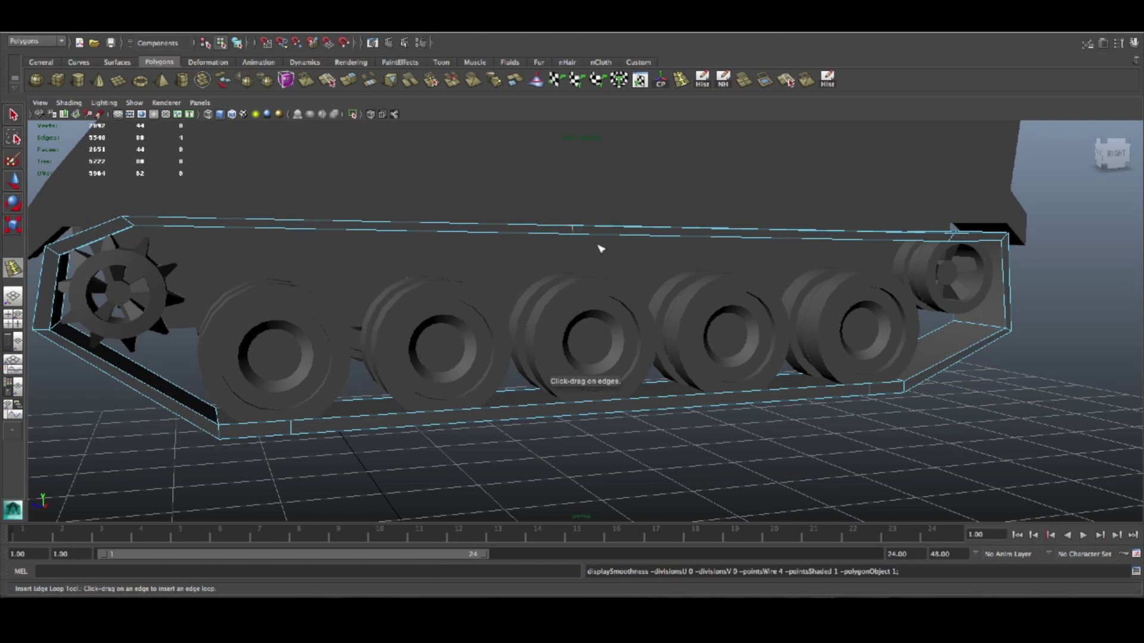
{"action": "key", "text": "w"}
{"action": "left_click_drag", "start_coordinate": [557, 190], "coordinate": [558, 220]}
{"action": "key", "text": "3"}
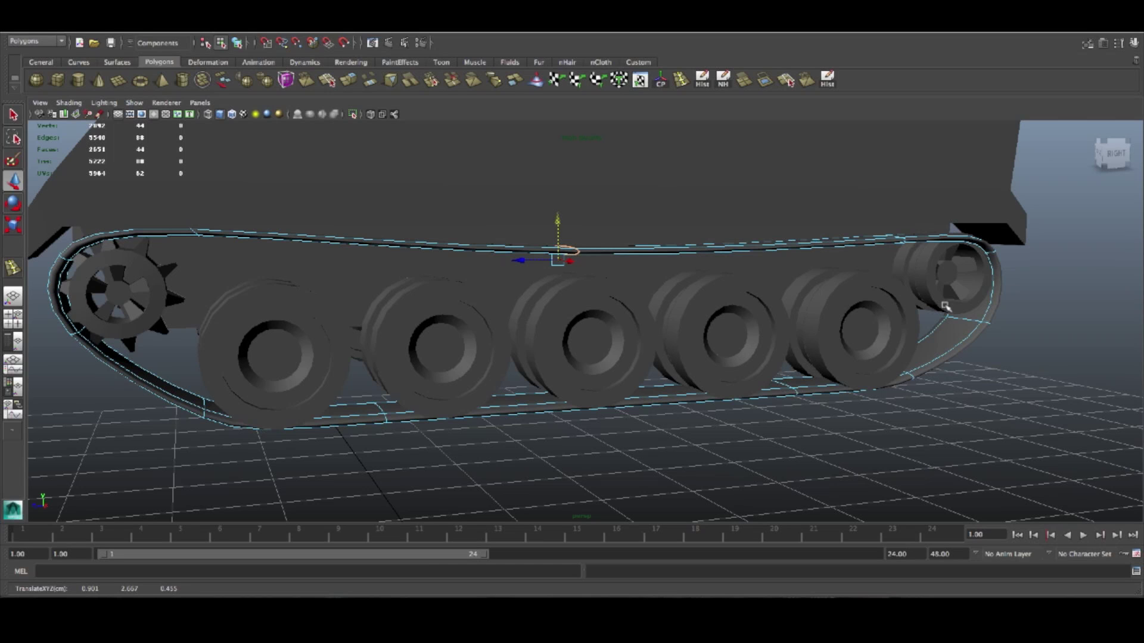
Step: Raise the track's upper corner vertices around the toothed sprocket so the curve clears it more
{"action": "left_click_drag", "start_coordinate": [905, 296], "coordinate": [177, 318], "text": "alt"}
{"action": "right_click_drag", "start_coordinate": [80, 244], "coordinate": [116, 354]}
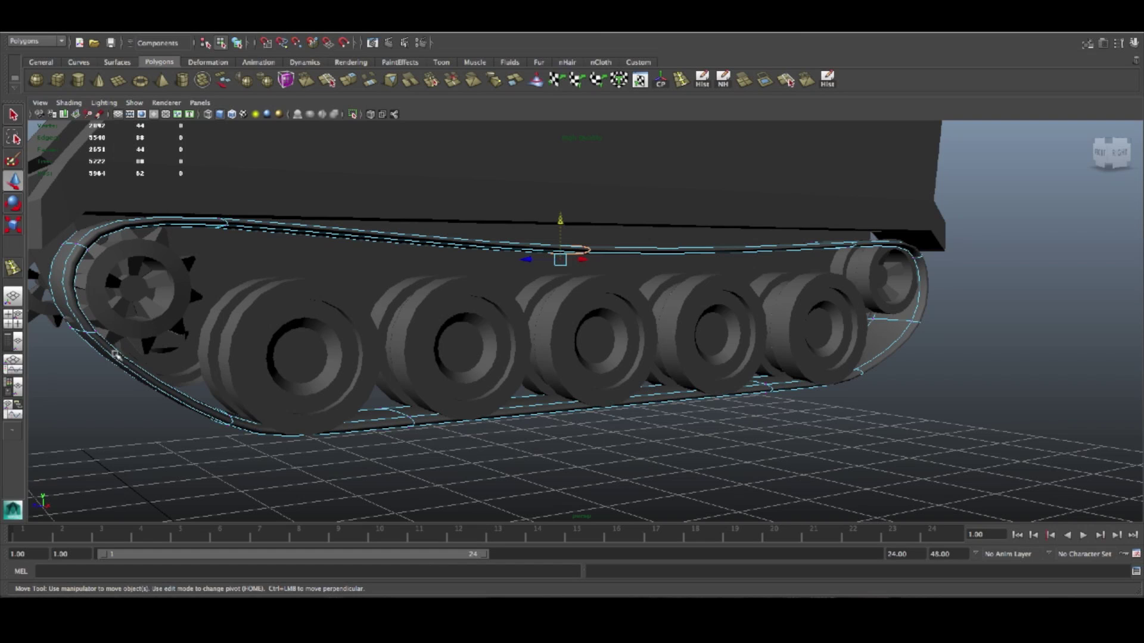
{"action": "left_click_drag", "start_coordinate": [27, 298], "coordinate": [26, 298]}
{"action": "left_click_drag", "start_coordinate": [171, 340], "coordinate": [24, 317], "text": "alt"}
{"action": "left_click_drag", "start_coordinate": [65, 213], "coordinate": [63, 195]}
Step: Move the track's upper corner vertices at the idler end outward and up so the curve wraps the idler
{"action": "left_click_drag", "start_coordinate": [859, 326], "coordinate": [983, 358], "text": "alt"}
{"action": "left_click_drag", "start_coordinate": [1135, 245], "coordinate": [1078, 320]}
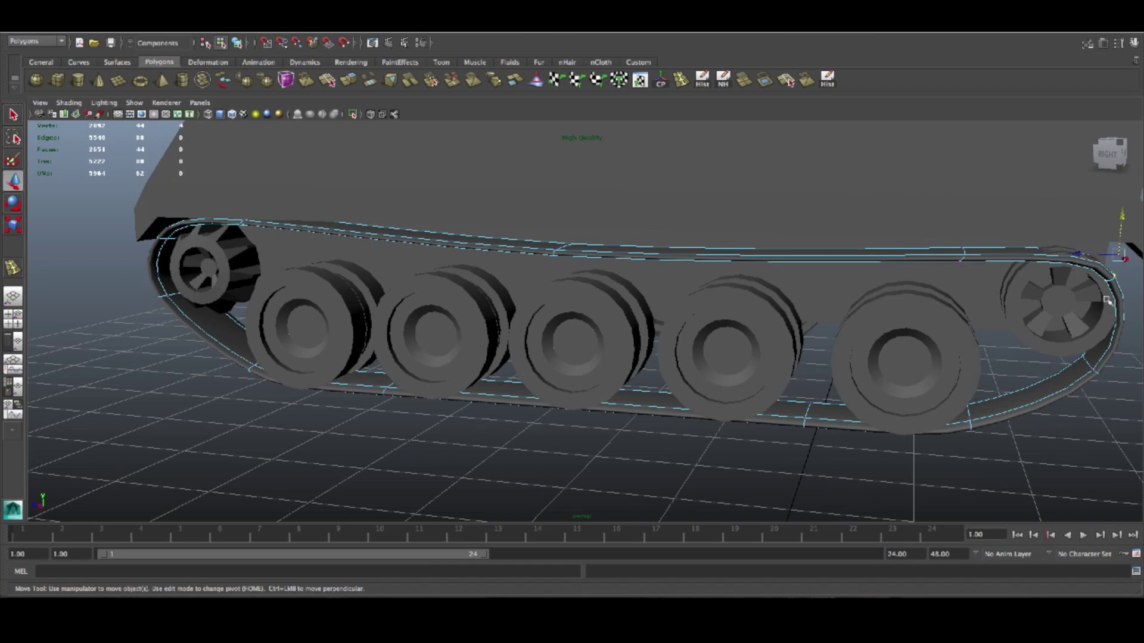
{"action": "left_click_drag", "start_coordinate": [1077, 255], "coordinate": [1086, 258]}
{"action": "left_click_drag", "start_coordinate": [1133, 218], "coordinate": [1136, 199]}
Step: Adjust the lower run's vertices at the idler end and near the sprocket to fit the track under the road wheels
{"action": "left_click_drag", "start_coordinate": [1088, 292], "coordinate": [1138, 206], "text": "alt"}
{"action": "left_click_drag", "start_coordinate": [989, 377], "coordinate": [1015, 310], "text": "alt"}
{"action": "left_click_drag", "start_coordinate": [1021, 465], "coordinate": [947, 350]}
{"action": "left_click_drag", "start_coordinate": [974, 352], "coordinate": [952, 373], "text": "alt"}
{"action": "left_click_drag", "start_coordinate": [489, 464], "coordinate": [420, 454], "text": "alt"}
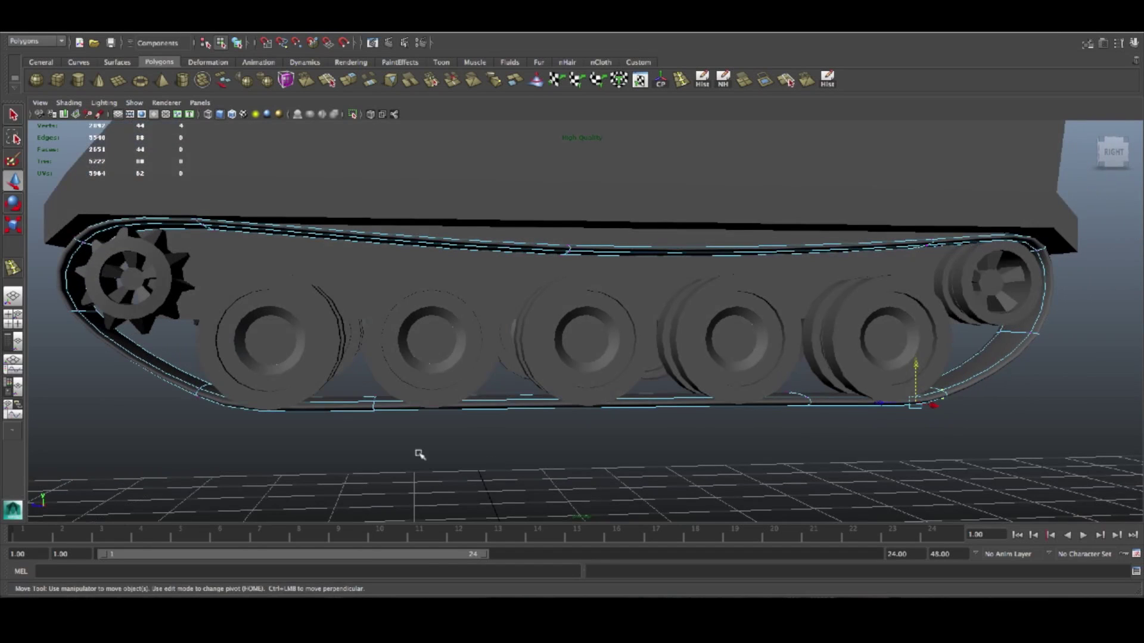
{"action": "mouse_move", "coordinate": [351, 380]}
{"action": "left_mouse_down"}
{"action": "mouse_move", "coordinate": [328, 352]}
{"action": "mouse_move", "coordinate": [283, 370]}
{"action": "mouse_move", "coordinate": [371, 384]}
{"action": "left_mouse_up"}
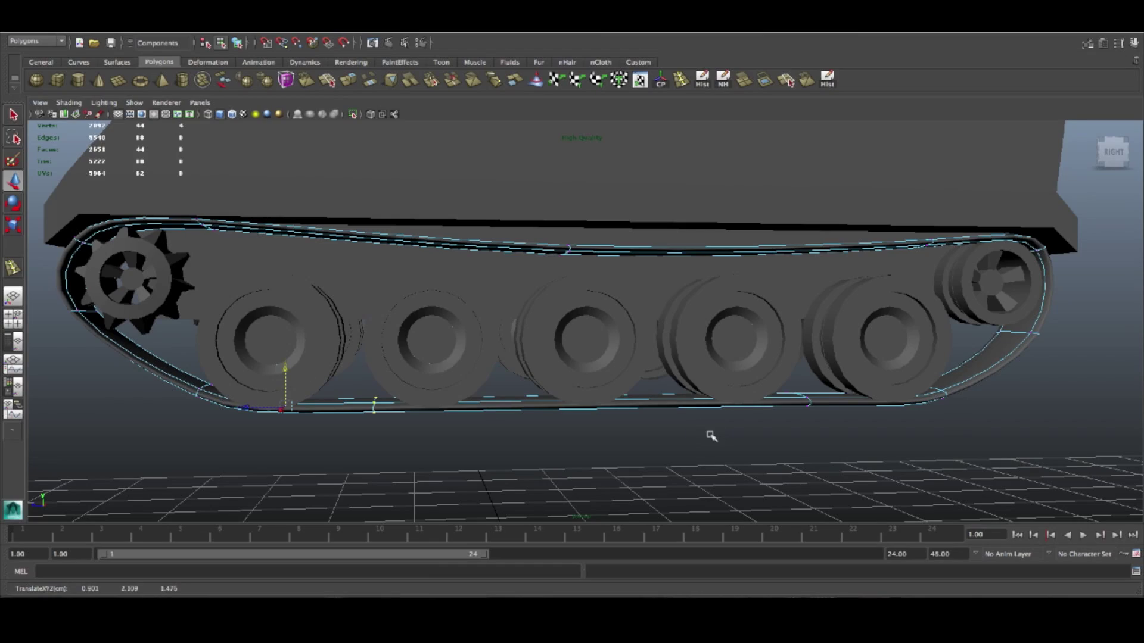
Step: Examine the track in wireframe and in smooth preview with its cage, and return it to unsmoothed shaded display
{"action": "key", "text": "4"}
{"action": "left_click_drag", "start_coordinate": [713, 440], "coordinate": [652, 390], "text": "alt"}
{"action": "right_click_drag", "start_coordinate": [658, 395], "coordinate": [702, 380]}
{"action": "left_click", "coordinate": [652, 398]}
{"action": "key", "text": "2"}
{"action": "left_click_drag", "start_coordinate": [695, 467], "coordinate": [664, 475], "text": "alt"}
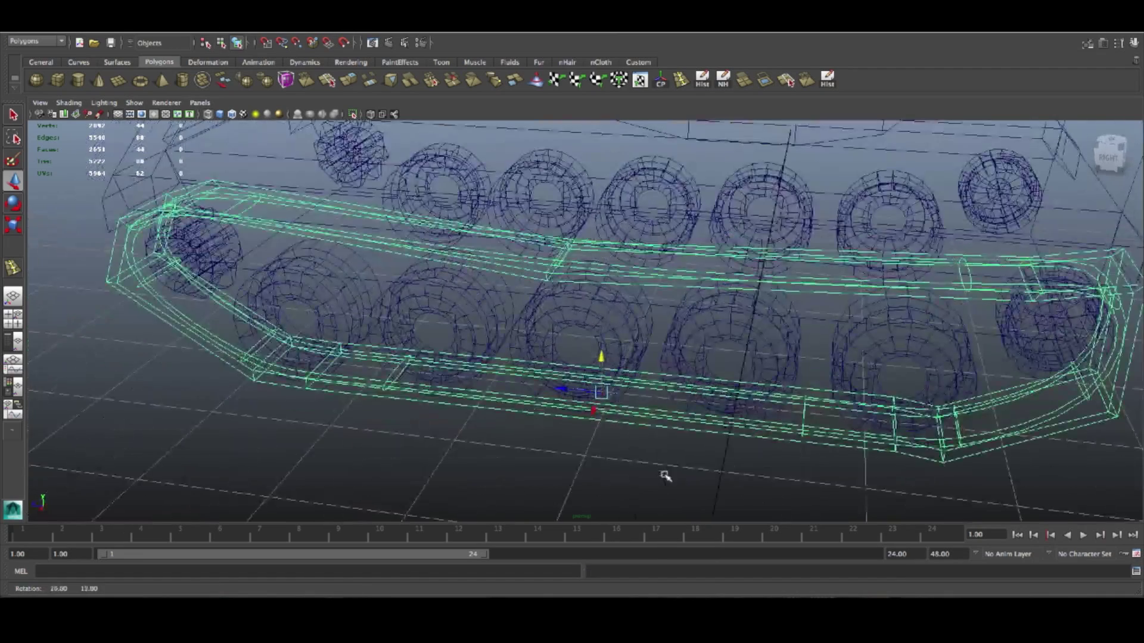
{"action": "left_click", "coordinate": [661, 456]}
{"action": "key", "text": "5"}
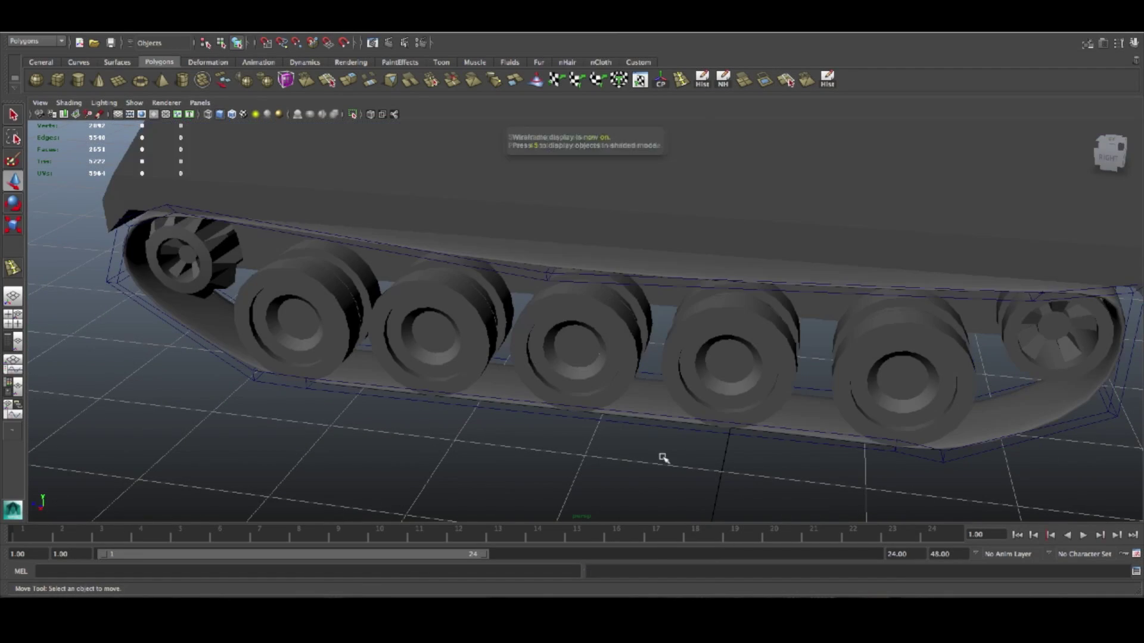
{"action": "left_click_drag", "start_coordinate": [651, 421], "coordinate": [620, 419], "text": "alt"}
{"action": "left_click", "coordinate": [621, 422]}
{"action": "key", "text": "1"}
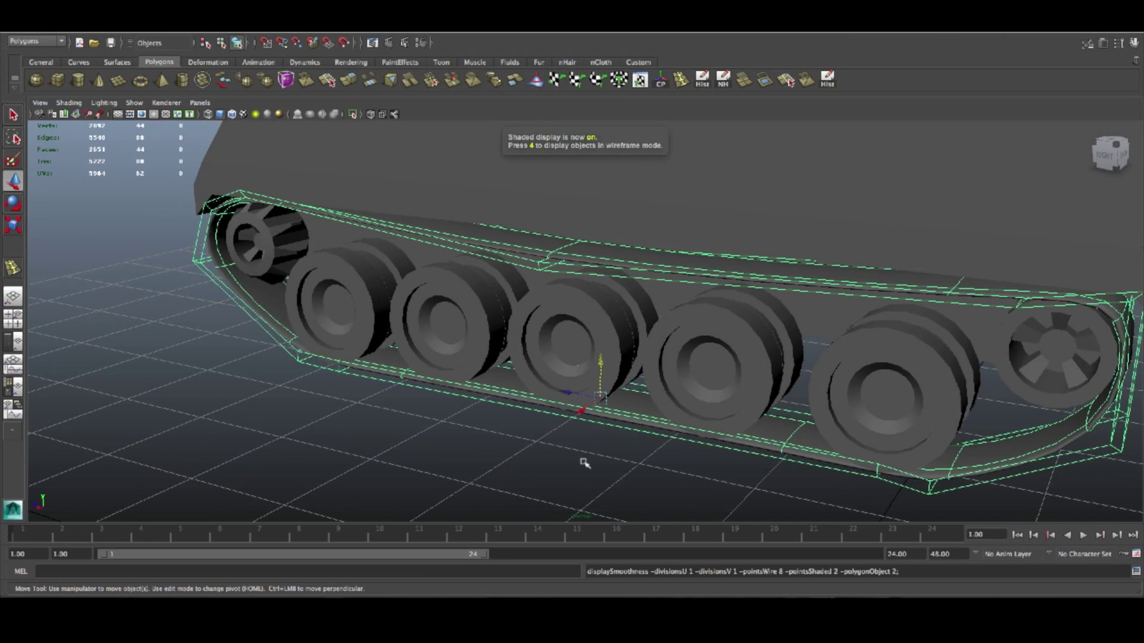
{"action": "left_click_drag", "start_coordinate": [578, 457], "coordinate": [676, 439], "text": "alt"}
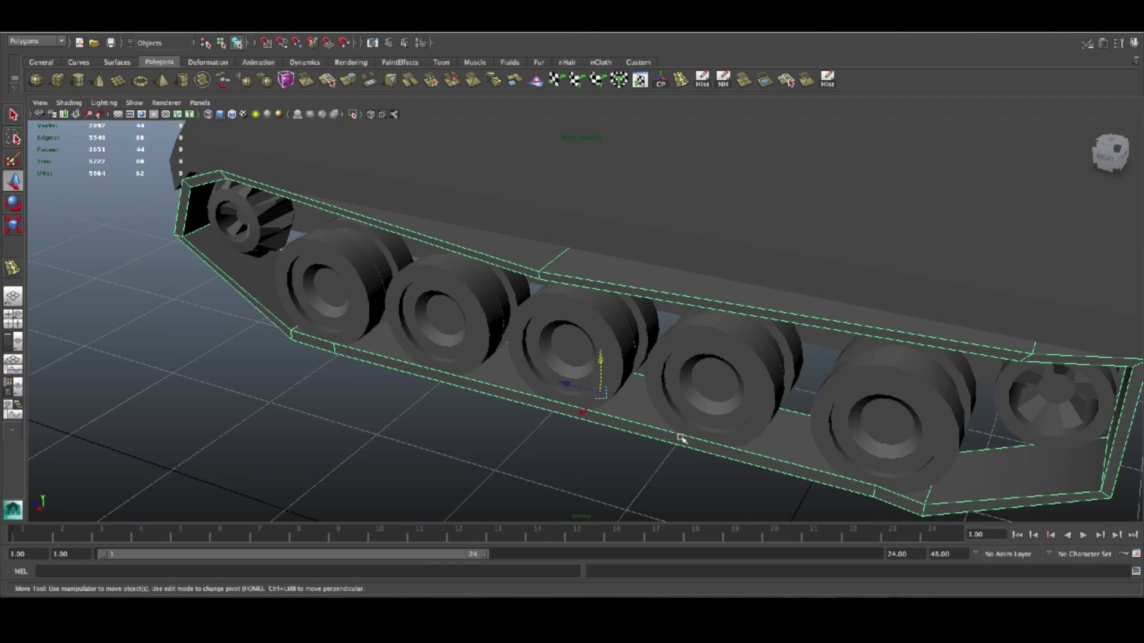
Step: Insert 2 edge loops at once around the track's outer surface using the Multiple edge loops option
{"action": "left_click", "coordinate": [681, 80]}
{"action": "double_click", "coordinate": [13, 268]}
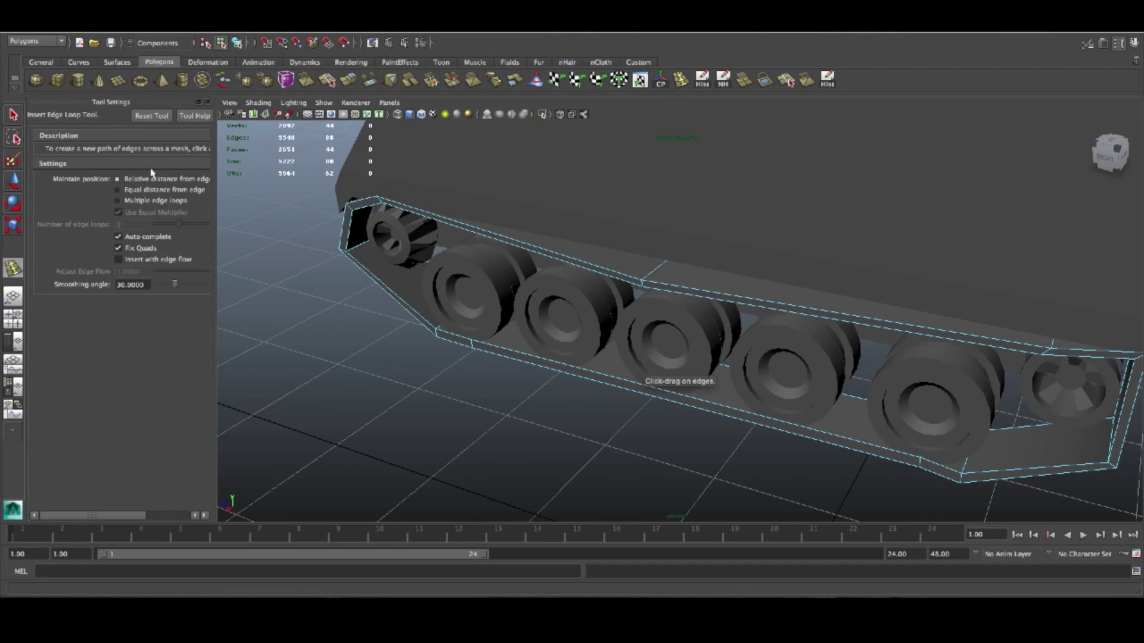
{"action": "left_click", "coordinate": [118, 200]}
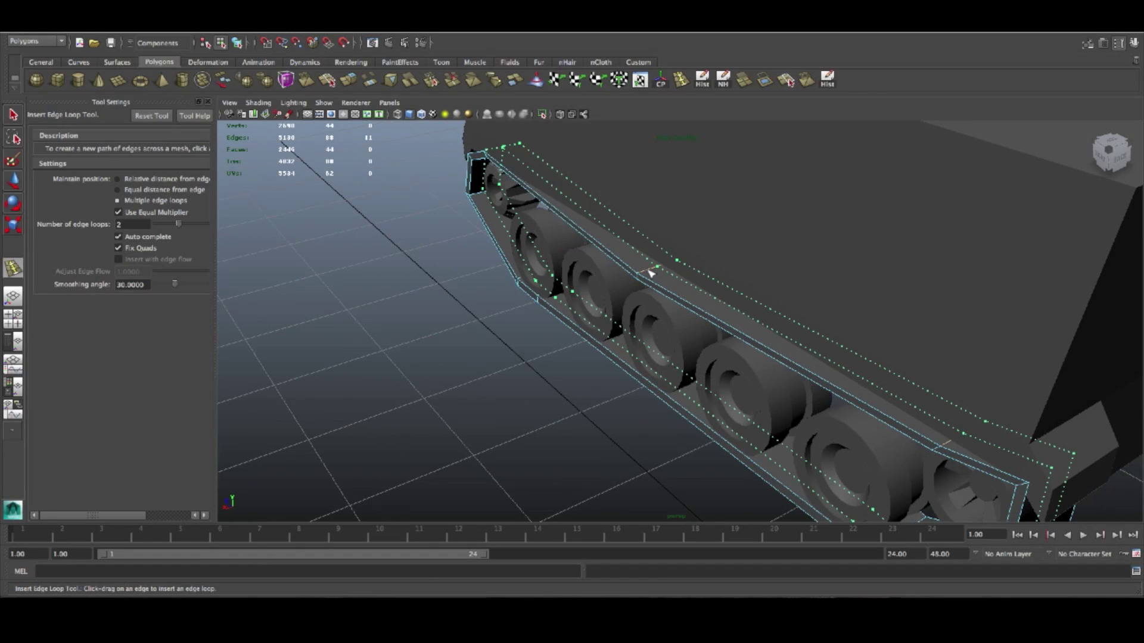
{"action": "left_click", "coordinate": [650, 273]}
Step: Scale the two new loops apart across the track's width, check the smooth preview, and return to object selection
{"action": "key", "text": "e"}
{"action": "key", "text": "r"}
{"action": "left_click_drag", "start_coordinate": [719, 297], "coordinate": [783, 274]}
{"action": "key", "text": "3"}
{"action": "mouse_move", "coordinate": [718, 300]}
{"action": "left_mouse_down"}
{"action": "mouse_move", "coordinate": [739, 273]}
{"action": "mouse_move", "coordinate": [701, 306]}
{"action": "left_mouse_up"}
{"action": "key", "text": "1"}
{"action": "right_click_drag", "start_coordinate": [658, 277], "coordinate": [695, 257]}
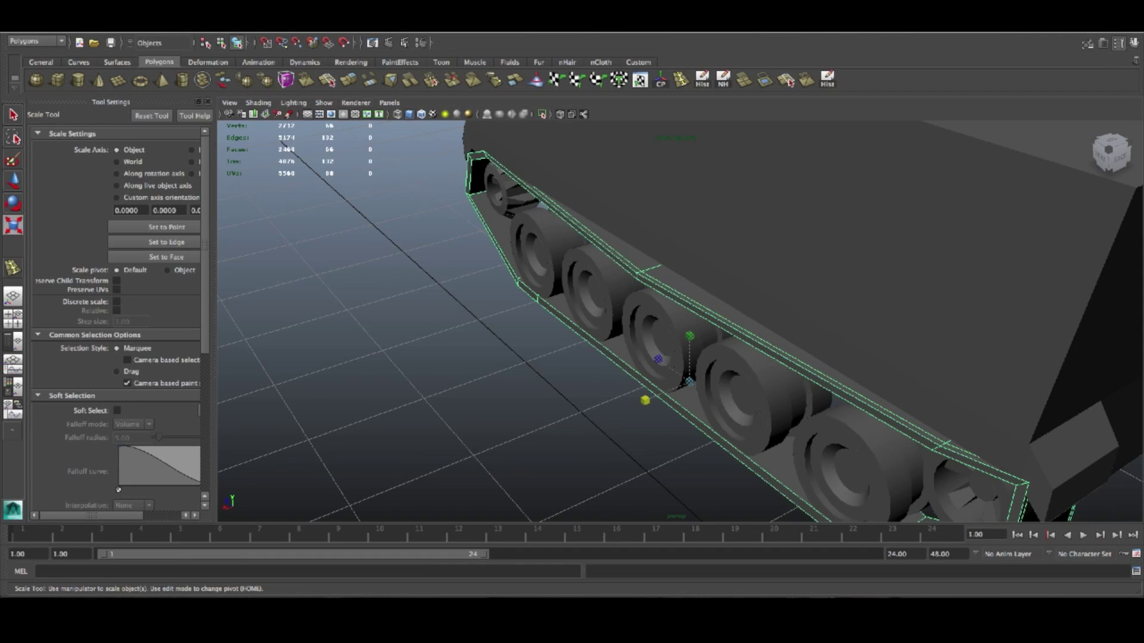
Step: Apply the Smooth operation to the track mesh and dismiss the tool settings
{"action": "left_click", "coordinate": [361, 32]}
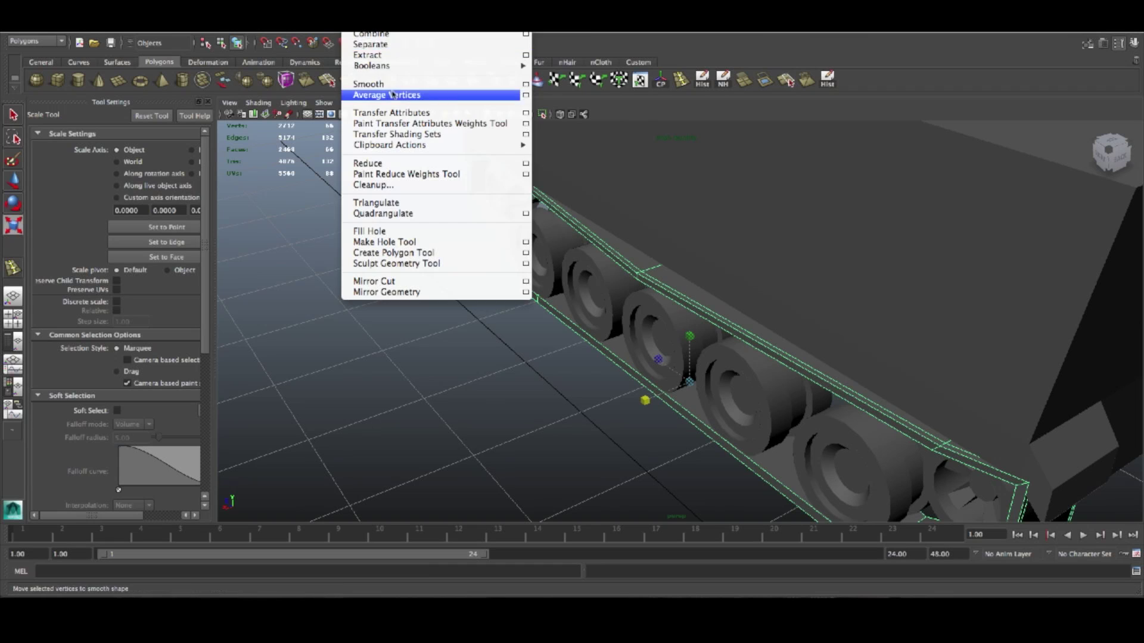
{"action": "left_click", "coordinate": [380, 86]}
{"action": "left_click_drag", "start_coordinate": [395, 307], "coordinate": [421, 381], "text": "alt"}
{"action": "scroll", "coordinate": [566, 438], "scroll_direction": "down", "scroll_amount": 10}
{"action": "scroll", "coordinate": [573, 430], "scroll_direction": "up", "scroll_amount": 10}
{"action": "left_click", "coordinate": [14, 296]}
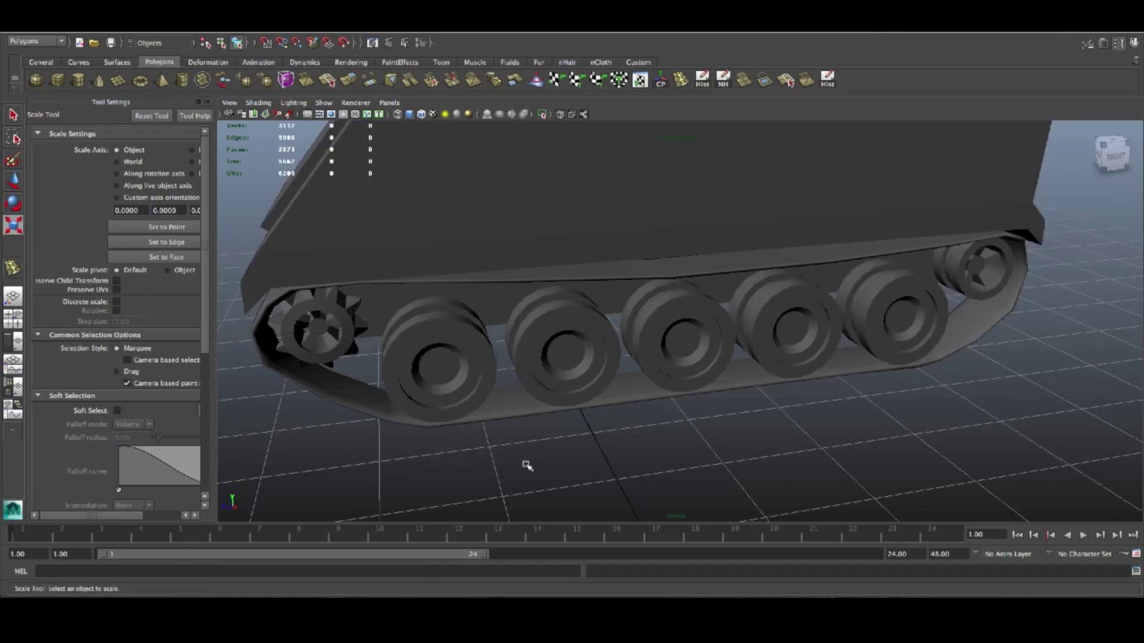
{"action": "left_click", "coordinate": [208, 102]}
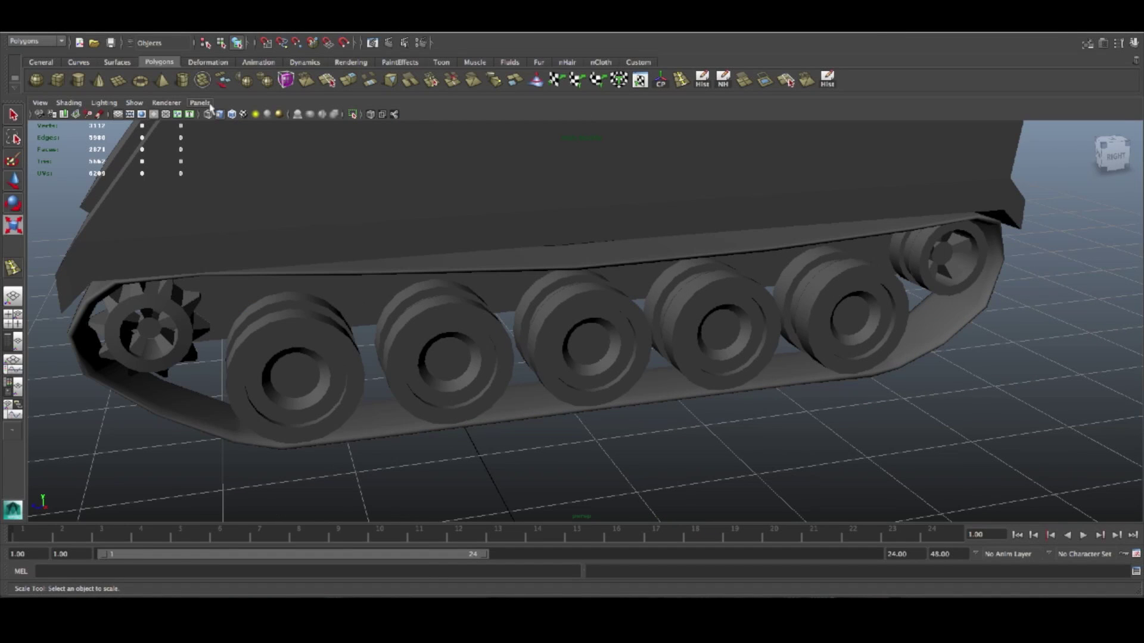
Step: Isolate the smoothed track in the perspective view
{"action": "left_click", "coordinate": [477, 295]}
{"action": "left_click_drag", "start_coordinate": [473, 297], "coordinate": [215, 197], "text": "alt"}
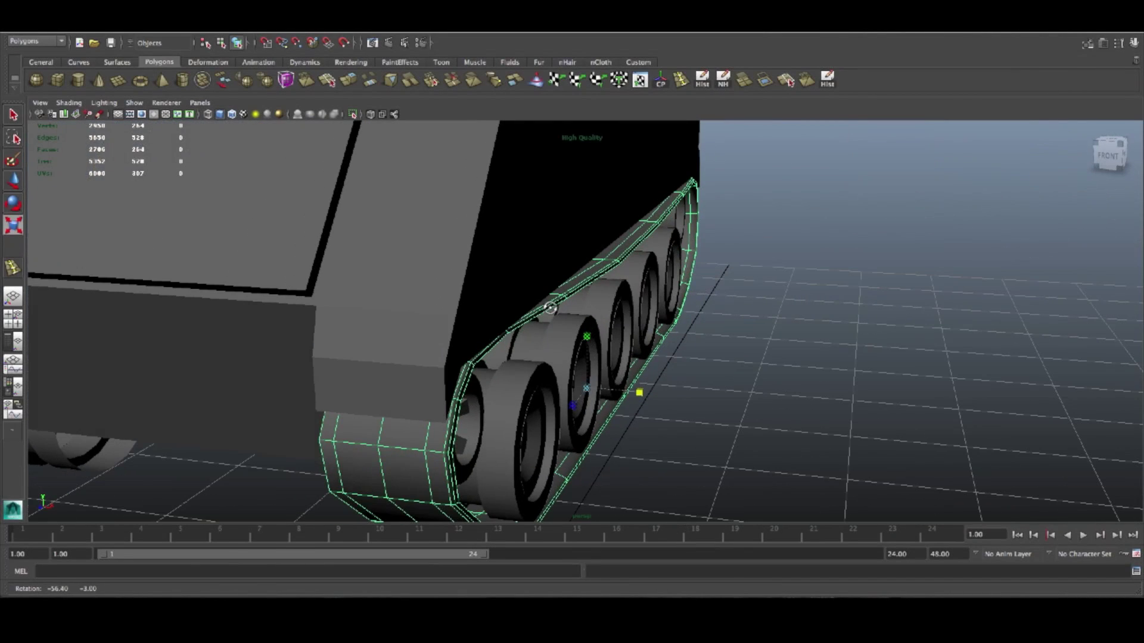
{"action": "left_click", "coordinate": [135, 103]}
{"action": "mouse_move", "coordinate": [160, 117]}
{"action": "left_click", "coordinate": [245, 126]}
Step: Select the lengthwise edge loops running around the track's outer and inner surfaces and delete them
{"action": "left_click_drag", "start_coordinate": [599, 279], "coordinate": [613, 284], "text": "alt"}
{"action": "right_click_drag", "start_coordinate": [579, 283], "coordinate": [576, 316]}
{"action": "left_click_drag", "start_coordinate": [542, 345], "coordinate": [569, 339], "text": "alt"}
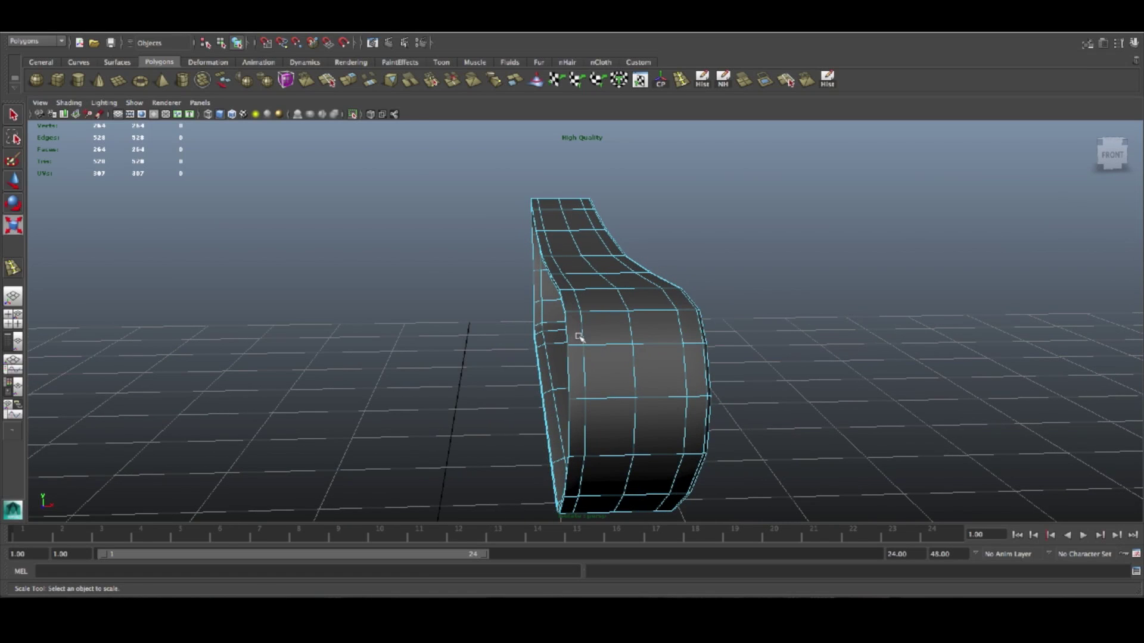
{"action": "double_click", "coordinate": [582, 332]}
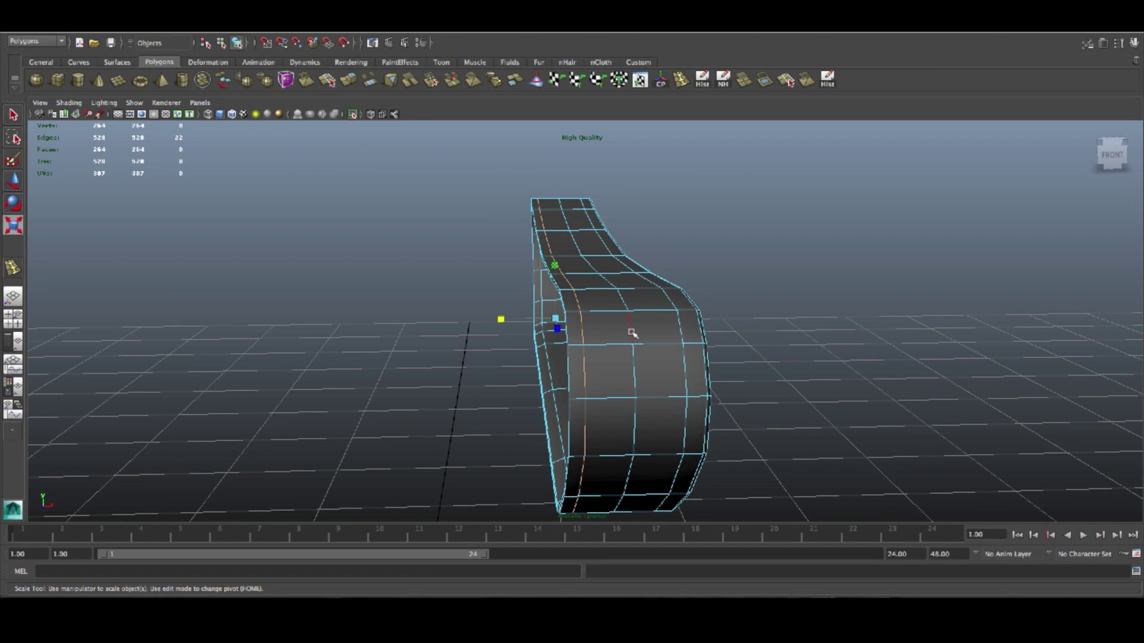
{"action": "left_click_drag", "start_coordinate": [713, 372], "coordinate": [703, 331], "text": "alt"}
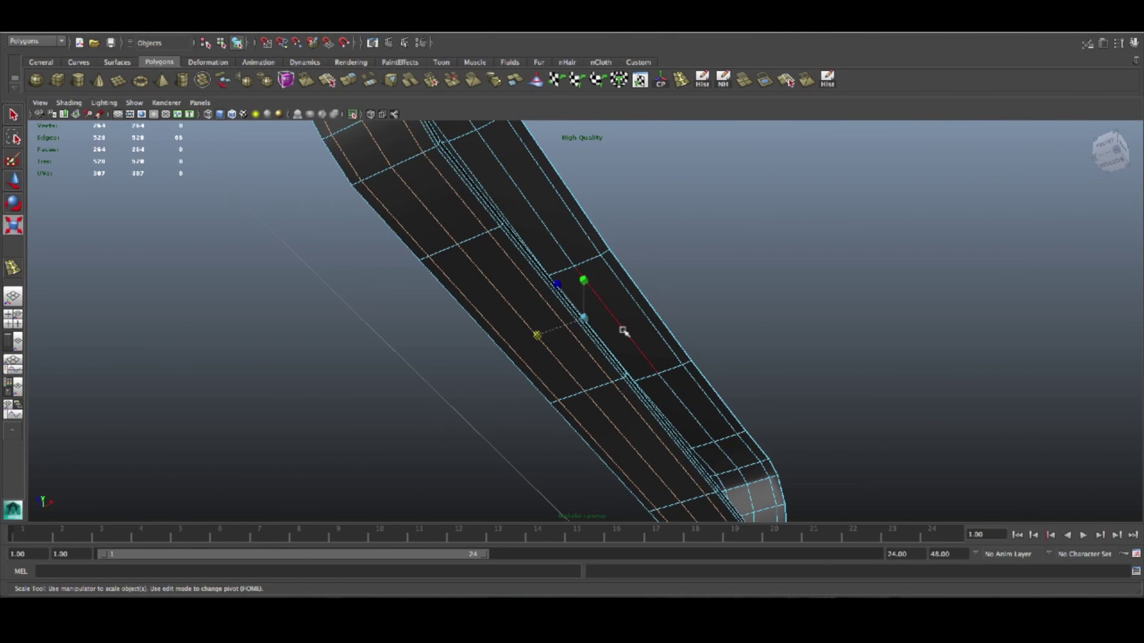
{"action": "left_click_drag", "start_coordinate": [645, 355], "coordinate": [645, 389], "text": "alt"}
{"action": "key", "text": "Delete"}
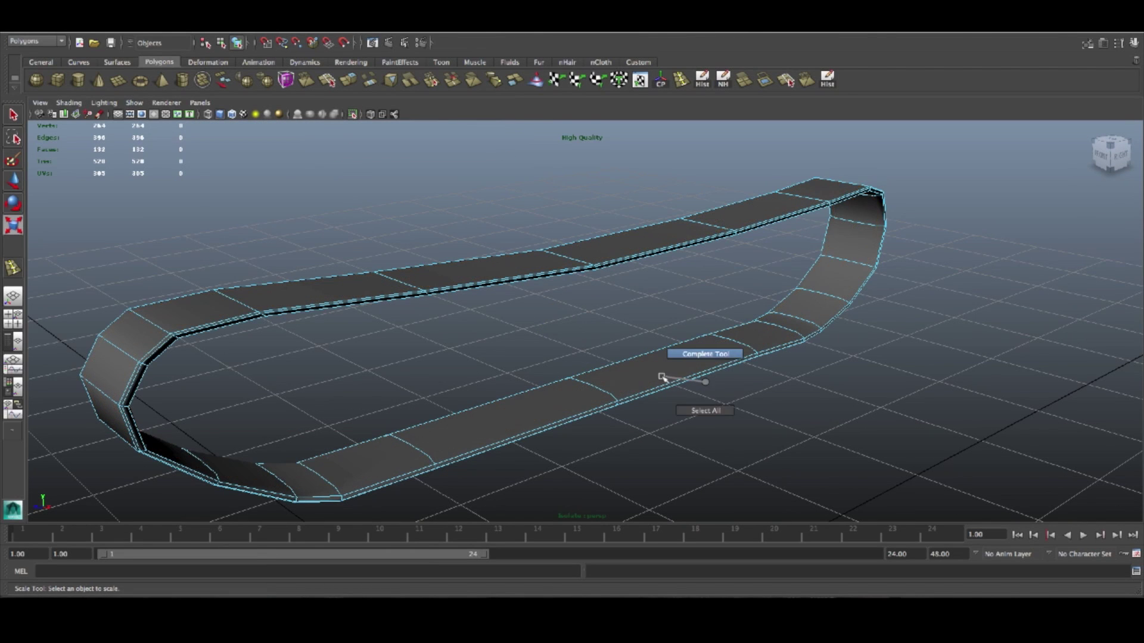
Step: Select all of the track's vertices and delete the ones left over from the removed edge loops
{"action": "right_click_drag", "start_coordinate": [671, 374], "coordinate": [617, 374]}
{"action": "scroll", "coordinate": [824, 421], "scroll_direction": "down", "scroll_amount": 7}
{"action": "left_click_drag", "start_coordinate": [824, 421], "coordinate": [220, 201]}
{"action": "key", "text": "g"}
Step: Examine the track's remaining edges and vertices around its whole length
{"action": "scroll", "coordinate": [470, 274], "scroll_direction": "up", "scroll_amount": 10}
{"action": "scroll", "coordinate": [496, 276], "scroll_direction": "down", "scroll_amount": 3}
{"action": "scroll", "coordinate": [538, 296], "scroll_direction": "down", "scroll_amount": 5}
{"action": "left_click_drag", "start_coordinate": [859, 332], "coordinate": [853, 374], "text": "alt"}
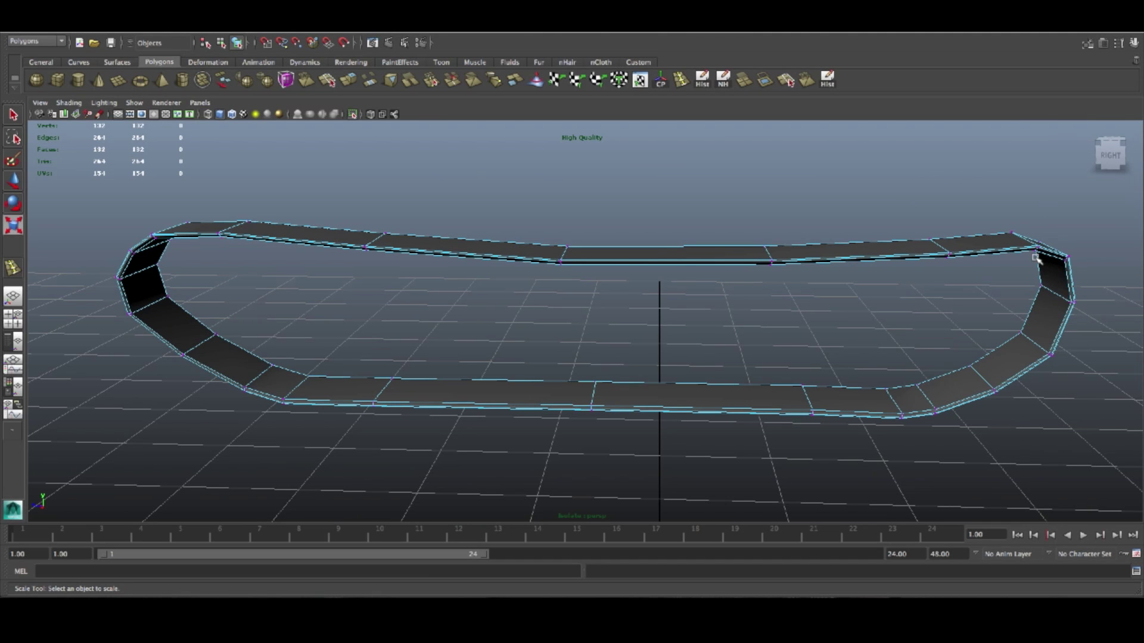
{"action": "right_click_drag", "start_coordinate": [486, 294], "coordinate": [674, 284], "text": "alt"}
{"action": "mouse_move", "coordinate": [674, 284]}
{"action": "left_mouse_down", "text": "alt"}
{"action": "mouse_move", "coordinate": [614, 304]}
{"action": "mouse_move", "coordinate": [565, 299]}
{"action": "mouse_move", "coordinate": [559, 274]}
{"action": "mouse_move", "coordinate": [513, 284]}
{"action": "mouse_move", "coordinate": [671, 291]}
{"action": "left_mouse_up", "text": "alt"}
{"action": "scroll", "coordinate": [672, 291], "scroll_direction": "down", "scroll_amount": 5}
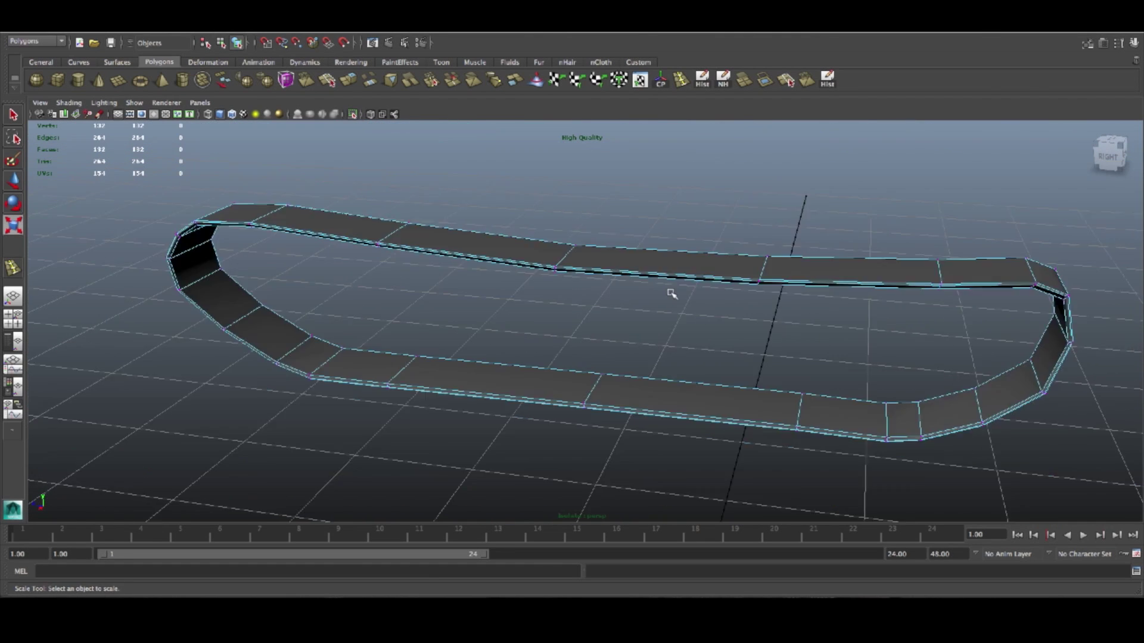
{"action": "left_click_drag", "start_coordinate": [523, 374], "coordinate": [578, 382], "text": "alt"}
Step: Return to object selection with the track selected and end its isolation so the whole tank is displayed
{"action": "right_click_drag", "start_coordinate": [609, 361], "coordinate": [610, 363]}
{"action": "left_click", "coordinate": [615, 365]}
{"action": "key", "text": "space"}
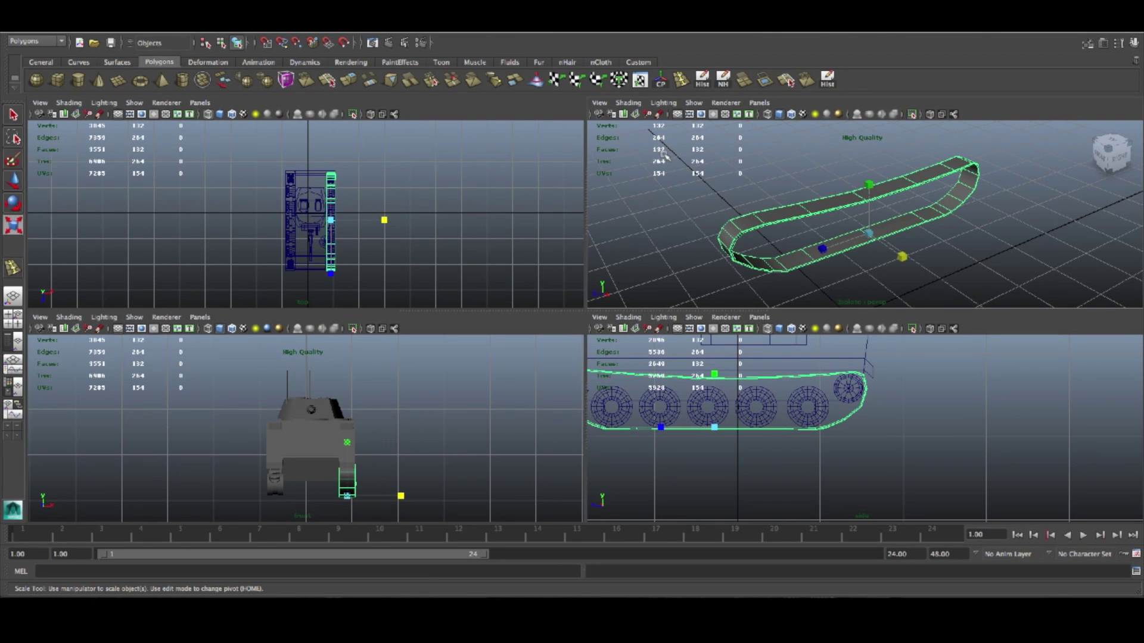
{"action": "left_click", "coordinate": [694, 102]}
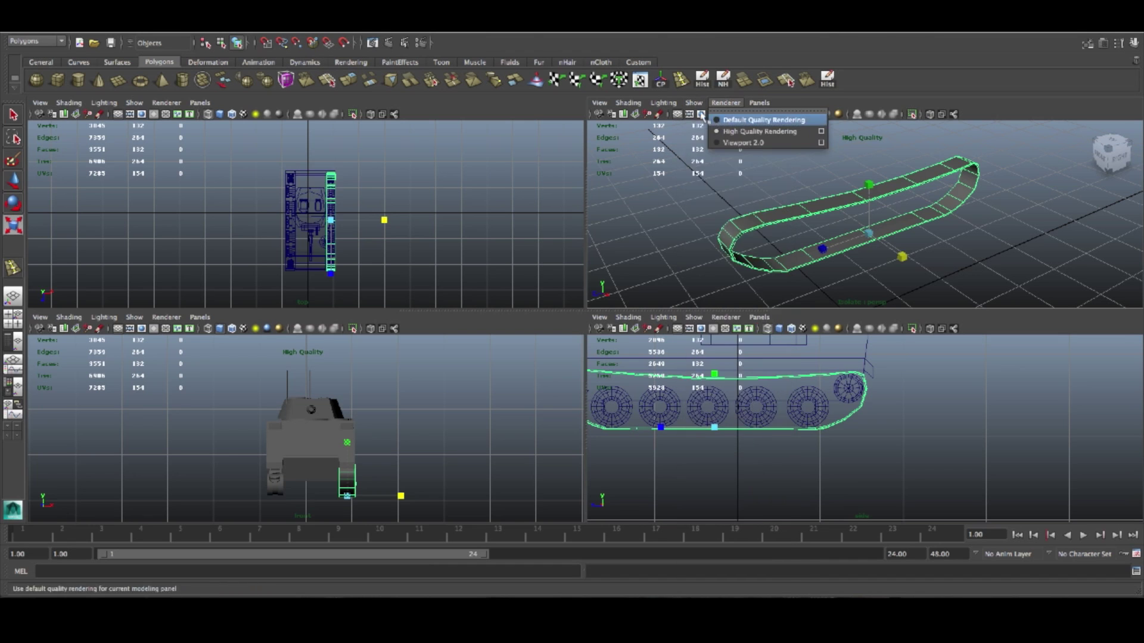
{"action": "mouse_move", "coordinate": [721, 119]}
{"action": "left_click", "coordinate": [825, 126]}
{"action": "key", "text": "space"}
Step: Duplicate the track and move the copy under the tank's opposite side, lining it up with the hull in the front view
{"action": "left_click_drag", "start_coordinate": [834, 286], "coordinate": [685, 283], "text": "alt"}
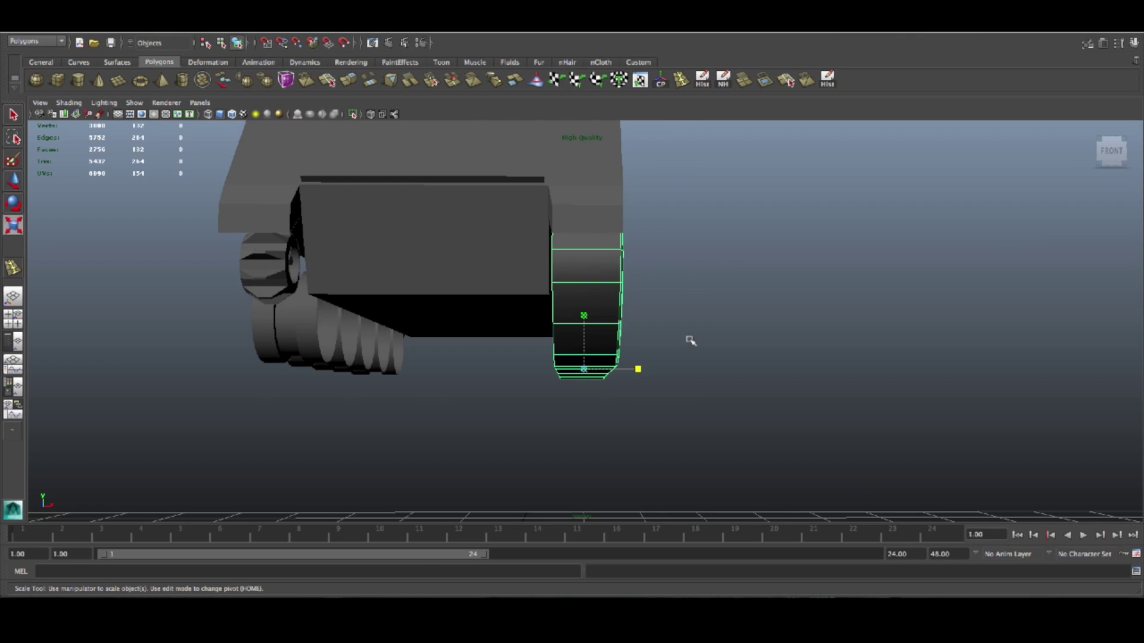
{"action": "key", "text": "ctrl+d"}
{"action": "key", "text": "w"}
{"action": "left_click_drag", "start_coordinate": [620, 370], "coordinate": [392, 373]}
{"action": "key", "text": "space"}
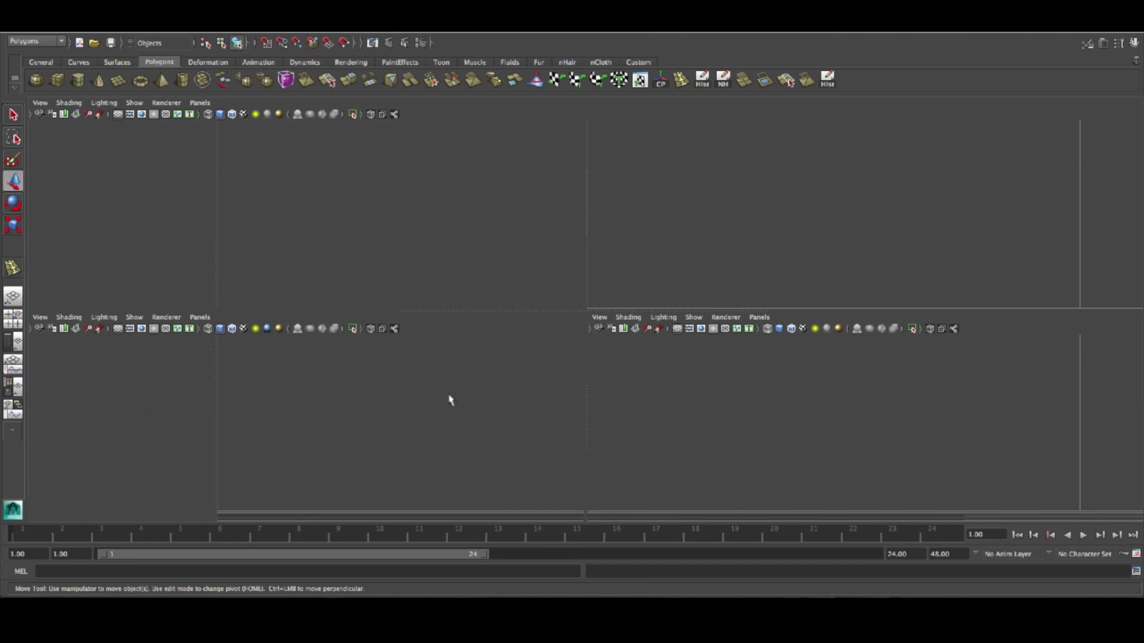
{"action": "key", "text": "space"}
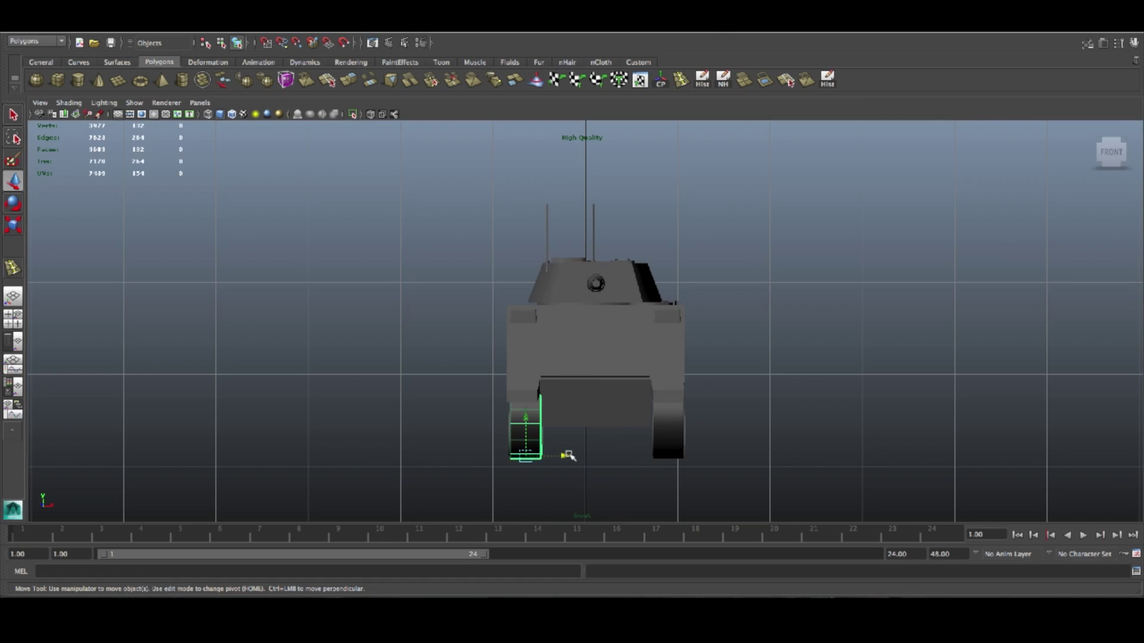
{"action": "left_click_drag", "start_coordinate": [568, 455], "coordinate": [563, 456]}
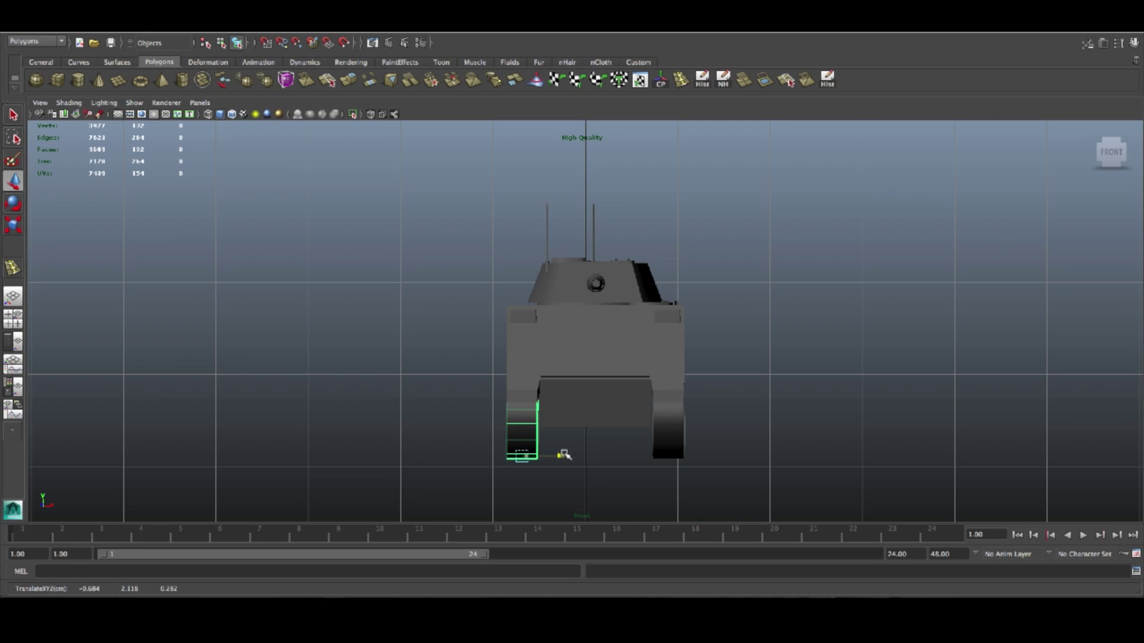
{"action": "key", "text": "space"}
{"action": "key", "text": "space"}
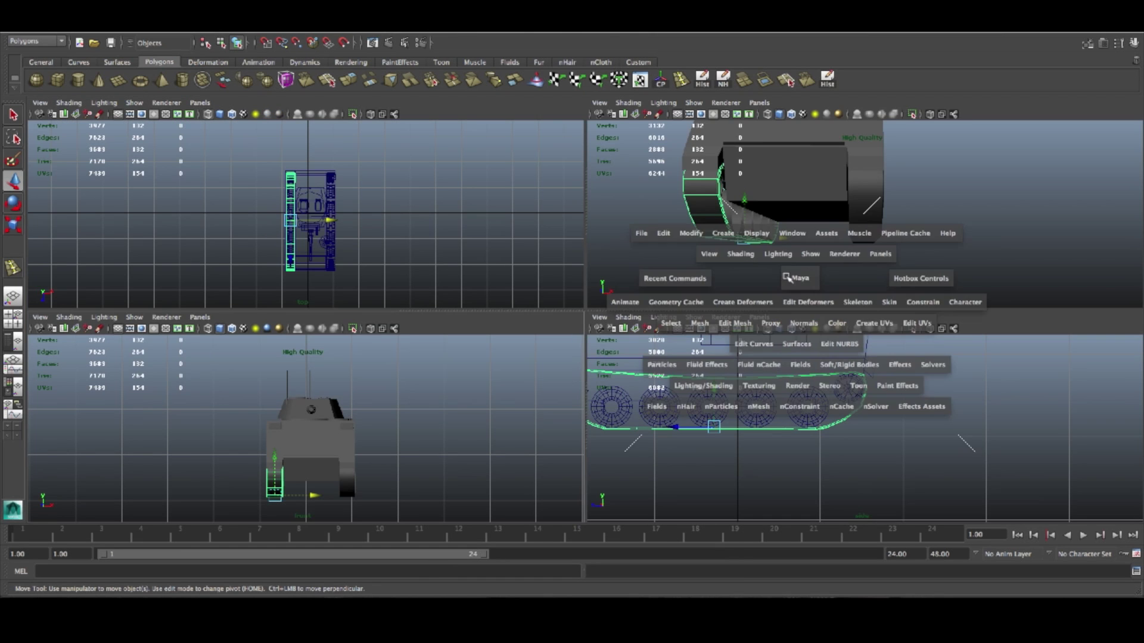
{"action": "left_click_drag", "start_coordinate": [794, 301], "coordinate": [763, 310], "text": "alt"}
{"action": "scroll", "coordinate": [763, 311], "scroll_direction": "down", "scroll_amount": 5}
{"action": "left_click", "coordinate": [617, 394]}
{"action": "left_click_drag", "start_coordinate": [585, 372], "coordinate": [760, 393], "text": "alt"}
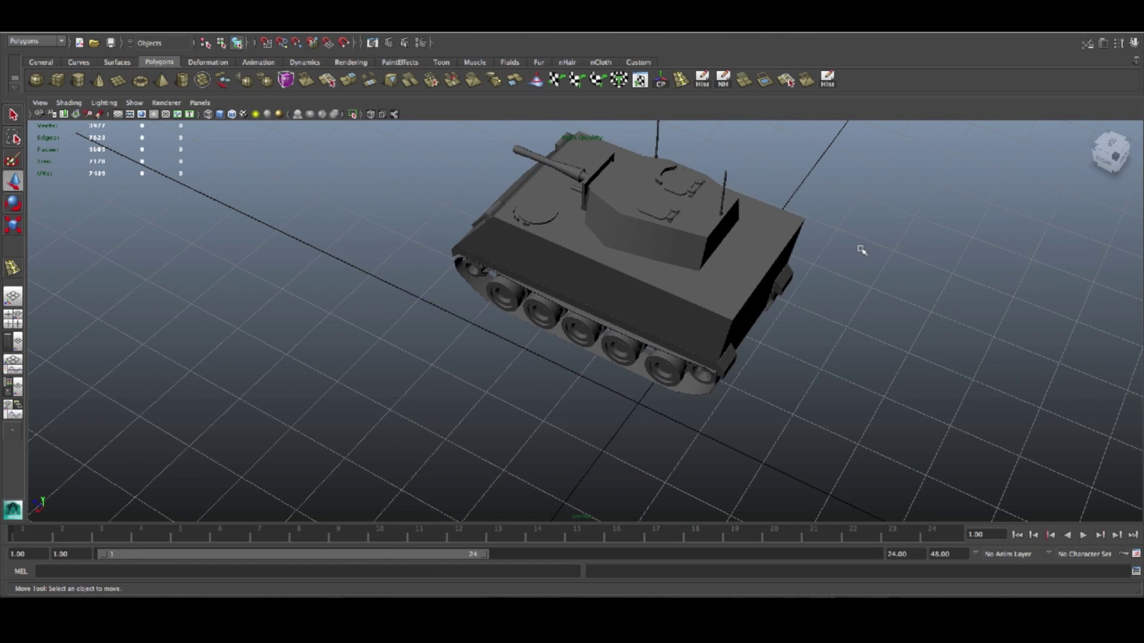
Step: Create a polygon cube, scale it into a long narrow bar, and place it above the hull beside the turret
{"action": "left_click_drag", "start_coordinate": [692, 349], "coordinate": [637, 265], "text": "alt"}
{"action": "left_click", "coordinate": [57, 80]}
{"action": "key", "text": "e"}
{"action": "key", "text": "r"}
{"action": "key", "text": "w"}
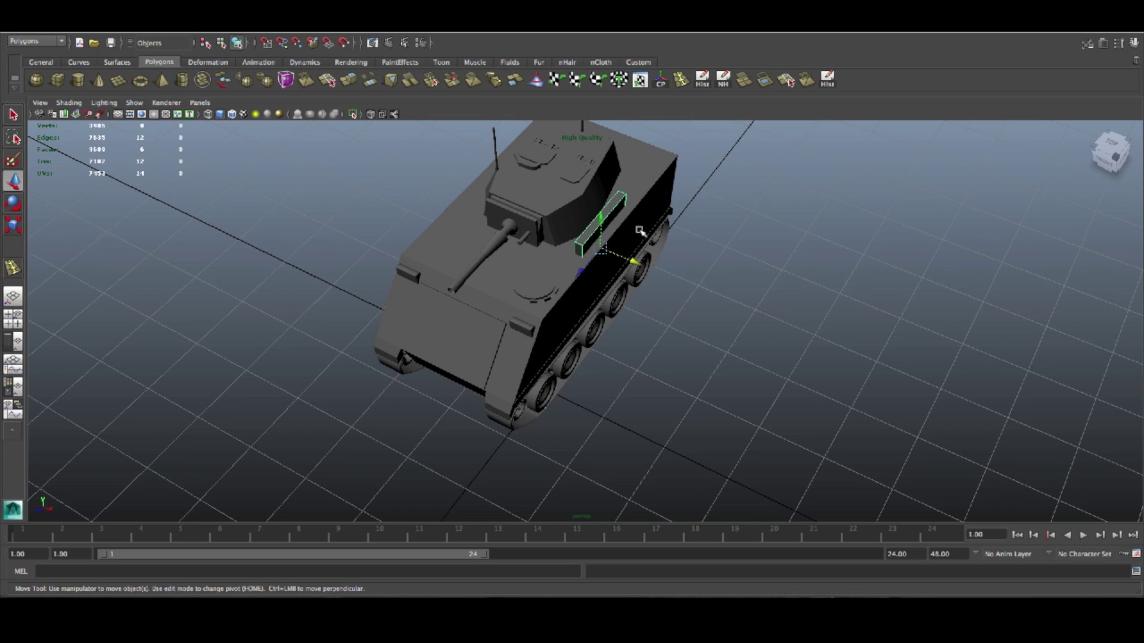
Step: Position the bar on the hull's top surface beside the turret and make it lower
{"action": "left_click_drag", "start_coordinate": [633, 261], "coordinate": [579, 313], "text": "alt"}
{"action": "key", "text": "f"}
{"action": "scroll", "coordinate": [608, 322], "scroll_direction": "down", "scroll_amount": 4}
{"action": "left_click_drag", "start_coordinate": [601, 352], "coordinate": [638, 293], "text": "alt"}
{"action": "scroll", "coordinate": [618, 328], "scroll_direction": "down", "scroll_amount": 5}
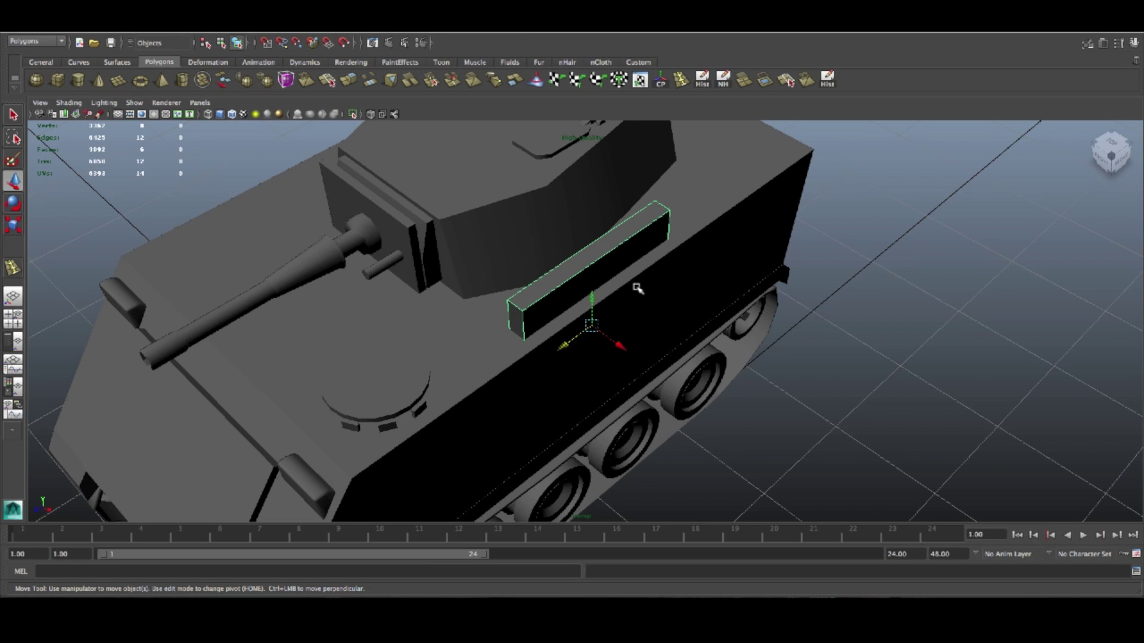
{"action": "left_click_drag", "start_coordinate": [763, 245], "coordinate": [725, 255], "text": "alt"}
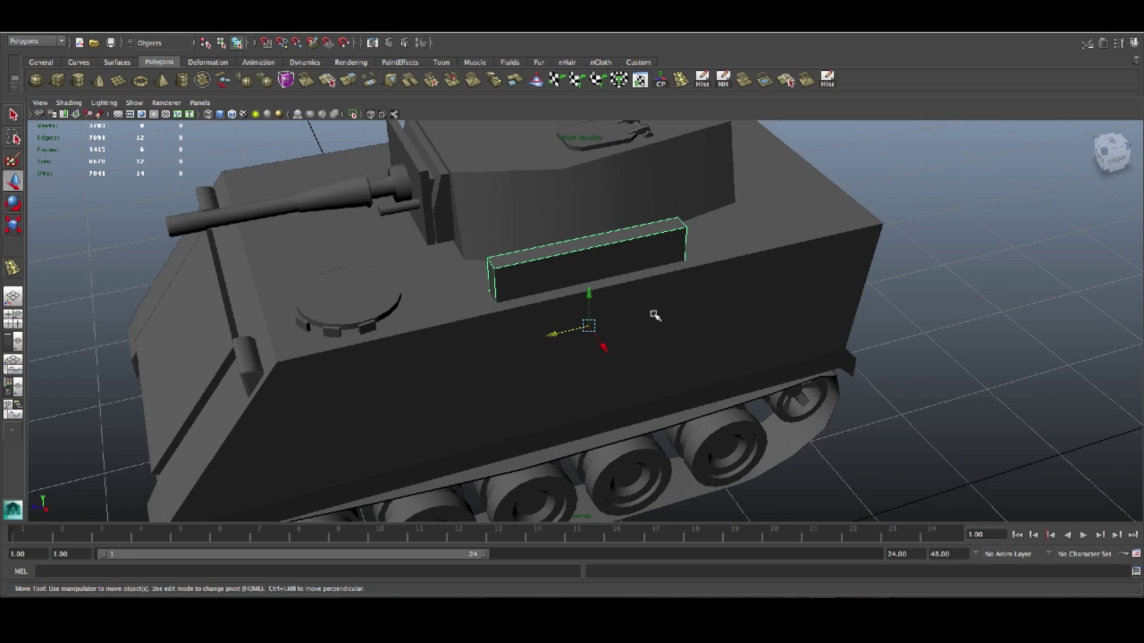
{"action": "left_click_drag", "start_coordinate": [585, 332], "coordinate": [600, 330]}
{"action": "left_click_drag", "start_coordinate": [720, 312], "coordinate": [887, 286], "text": "alt"}
{"action": "key", "text": "r"}
Step: Insert an edge loop across the middle of the bar beside the turret
{"action": "double_click", "coordinate": [681, 80]}
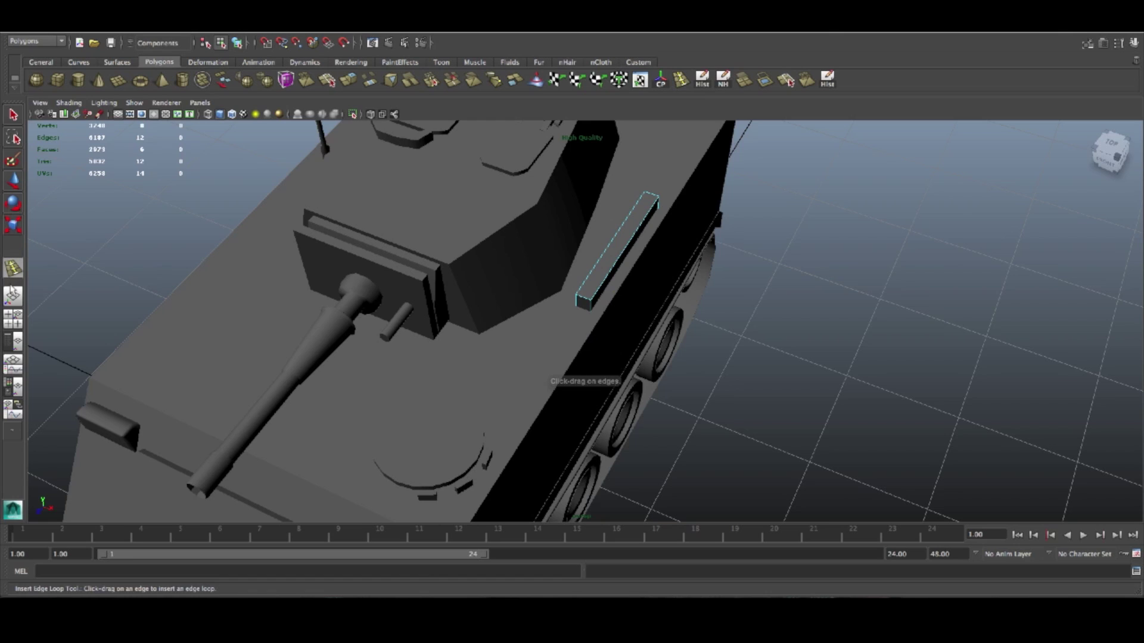
{"action": "left_click", "coordinate": [125, 179]}
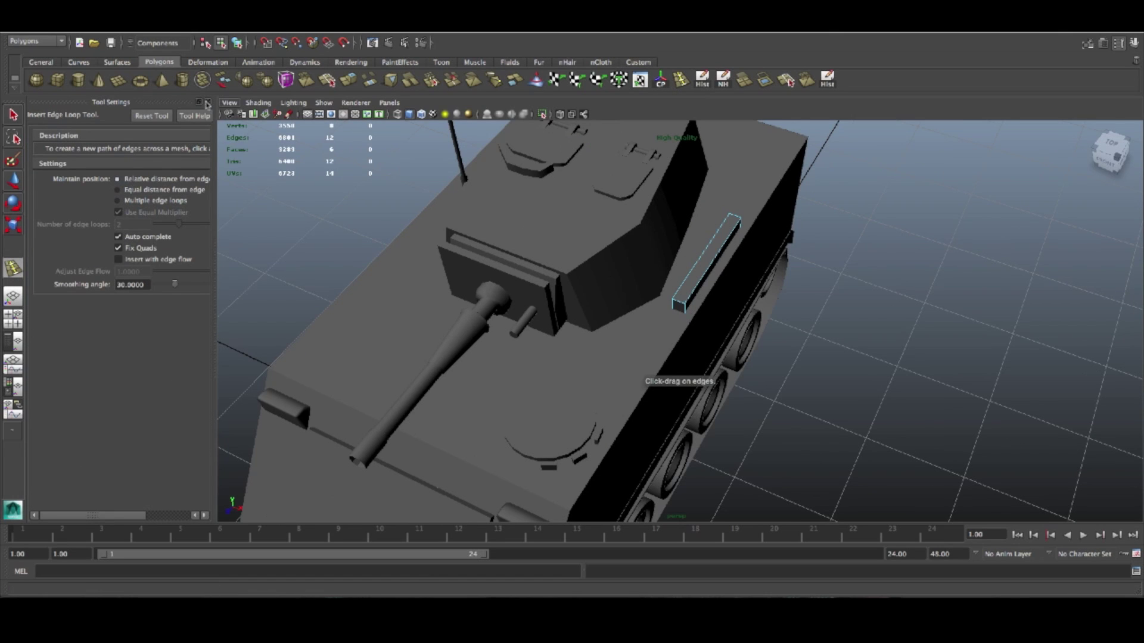
{"action": "left_click", "coordinate": [209, 103]}
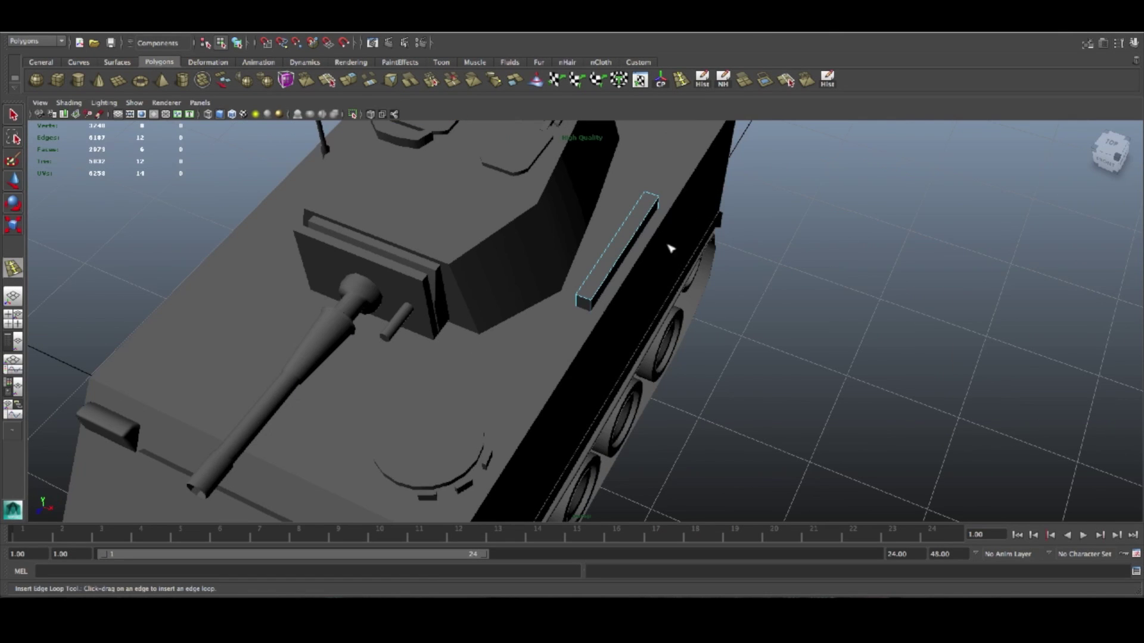
{"action": "left_click", "coordinate": [631, 249]}
Step: Bend the bar by pulling its middle outward, and shift the whole bar forward along the hull beside the turret
{"action": "left_click_drag", "start_coordinate": [731, 262], "coordinate": [667, 312], "text": "alt"}
{"action": "key", "text": "w"}
{"action": "right_click_drag", "start_coordinate": [649, 230], "coordinate": [667, 220]}
{"action": "left_click", "coordinate": [640, 240]}
{"action": "left_click_drag", "start_coordinate": [649, 308], "coordinate": [587, 276]}
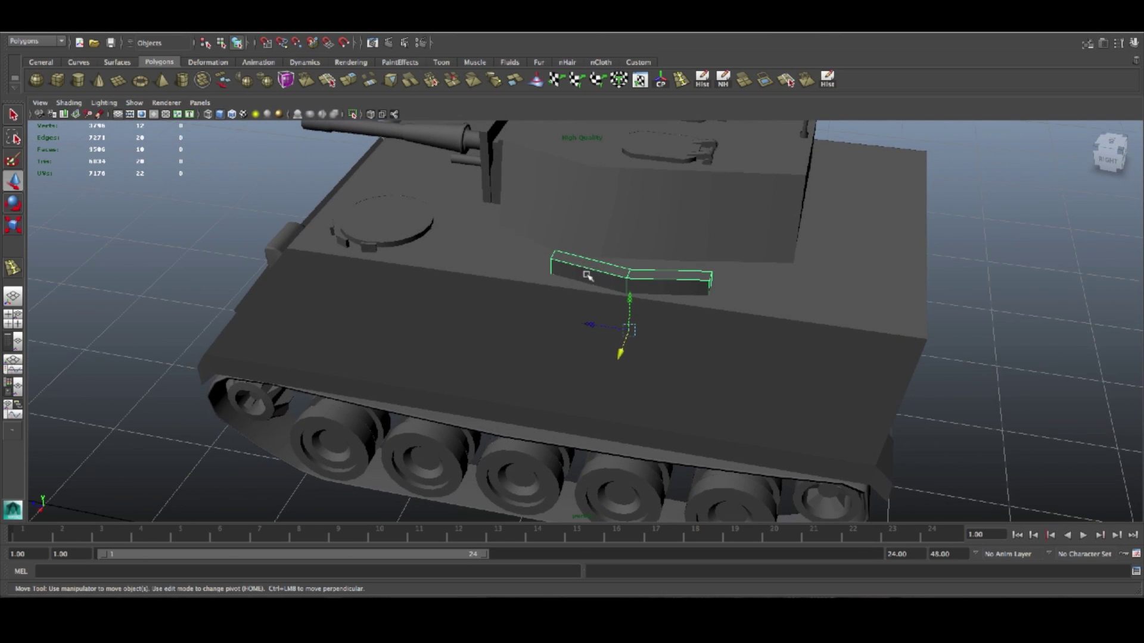
{"action": "left_click_drag", "start_coordinate": [591, 325], "coordinate": [550, 319]}
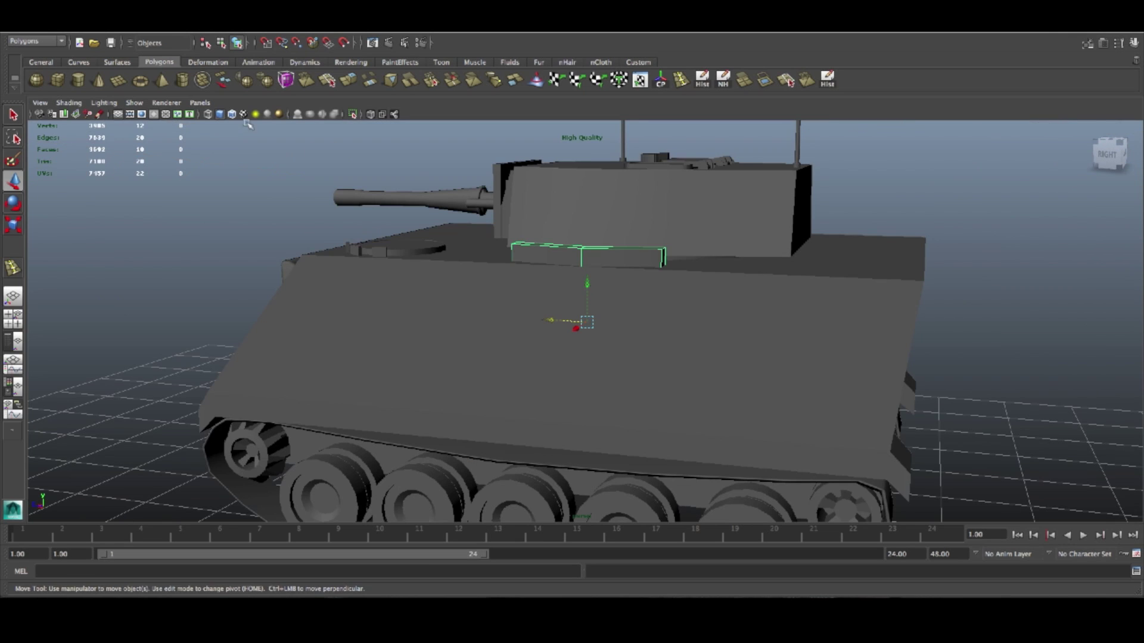
Step: Isolate the bent bar and raise its bottom vertices to make it shallower
{"action": "left_click", "coordinate": [135, 102]}
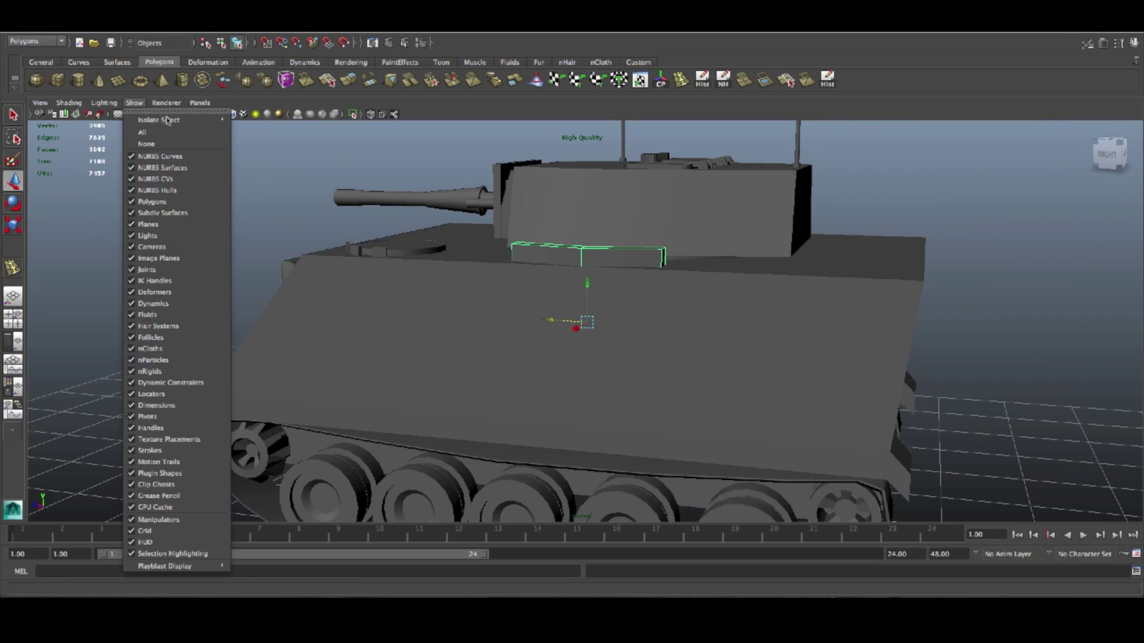
{"action": "mouse_move", "coordinate": [179, 122]}
{"action": "left_click", "coordinate": [262, 123]}
{"action": "left_click_drag", "start_coordinate": [628, 317], "coordinate": [629, 290], "text": "alt"}
{"action": "right_click_drag", "start_coordinate": [635, 368], "coordinate": [587, 370]}
{"action": "left_click_drag", "start_coordinate": [790, 485], "coordinate": [398, 325]}
{"action": "left_click_drag", "start_coordinate": [587, 361], "coordinate": [587, 265]}
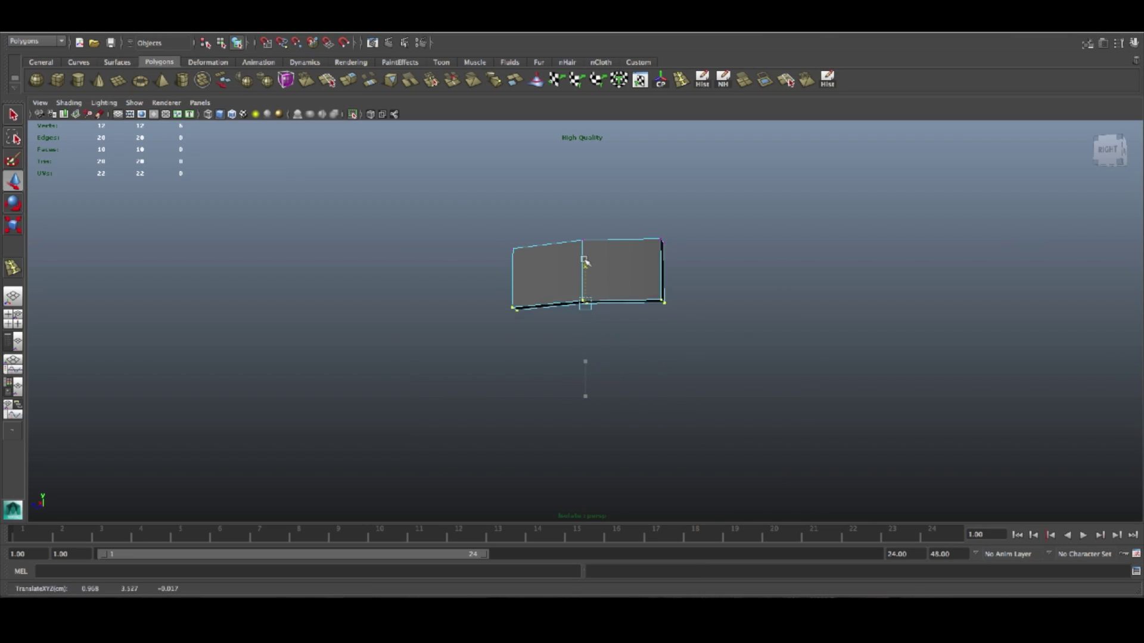
Step: Delete the bar's bottom faces, return to object selection and end the isolation
{"action": "right_click_drag", "start_coordinate": [630, 281], "coordinate": [617, 303]}
{"action": "left_click", "coordinate": [613, 295]}
{"action": "key", "text": "Delete"}
{"action": "right_click_drag", "start_coordinate": [563, 272], "coordinate": [589, 257]}
{"action": "left_click", "coordinate": [152, 103]}
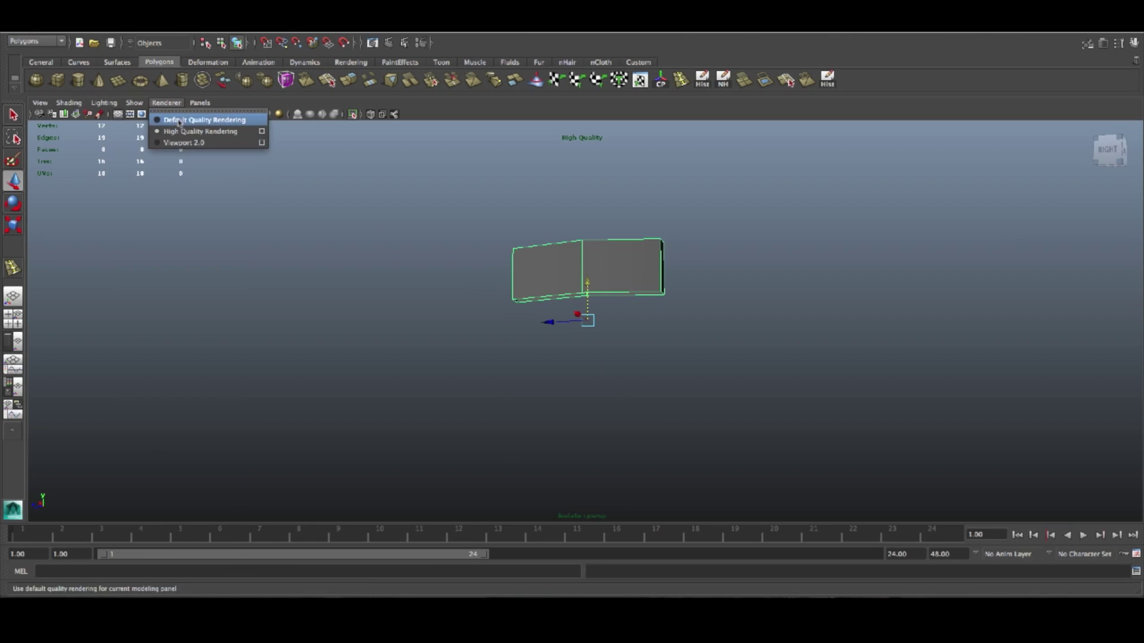
{"action": "mouse_move", "coordinate": [135, 104]}
{"action": "mouse_move", "coordinate": [158, 120]}
{"action": "left_click", "coordinate": [281, 132]}
Step: Duplicate the bent bar and move the copy across to the opposite side of the turret
{"action": "left_click_drag", "start_coordinate": [566, 298], "coordinate": [680, 351], "text": "alt"}
{"action": "left_click", "coordinate": [692, 300]}
{"action": "left_click_drag", "start_coordinate": [692, 299], "coordinate": [608, 281], "text": "alt"}
{"action": "left_click", "coordinate": [604, 280]}
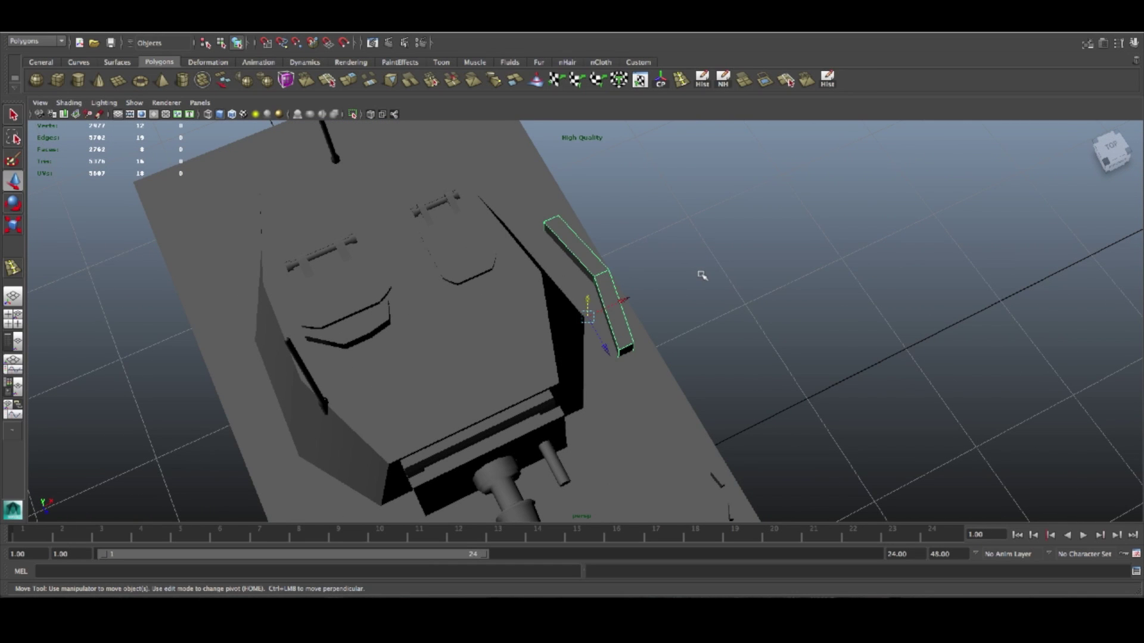
{"action": "key", "text": "ctrl+d"}
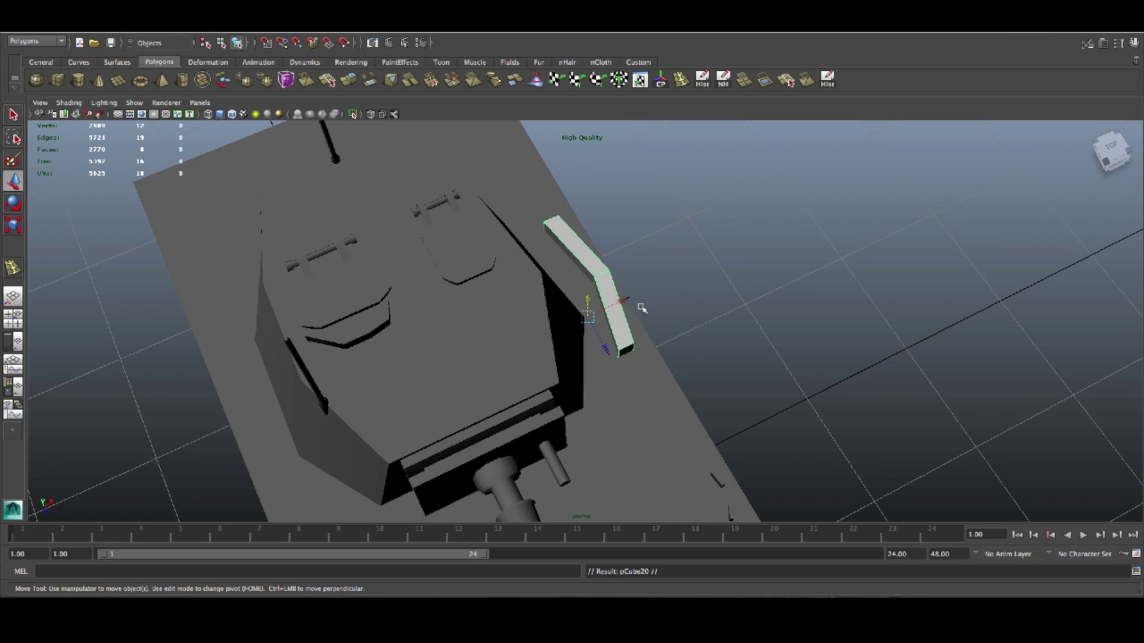
{"action": "middle_click_drag", "start_coordinate": [566, 315], "coordinate": [272, 407]}
Step: Rotate the copied bar to exactly 180 degrees in Y so that it faces the opposite way
{"action": "key", "text": "e"}
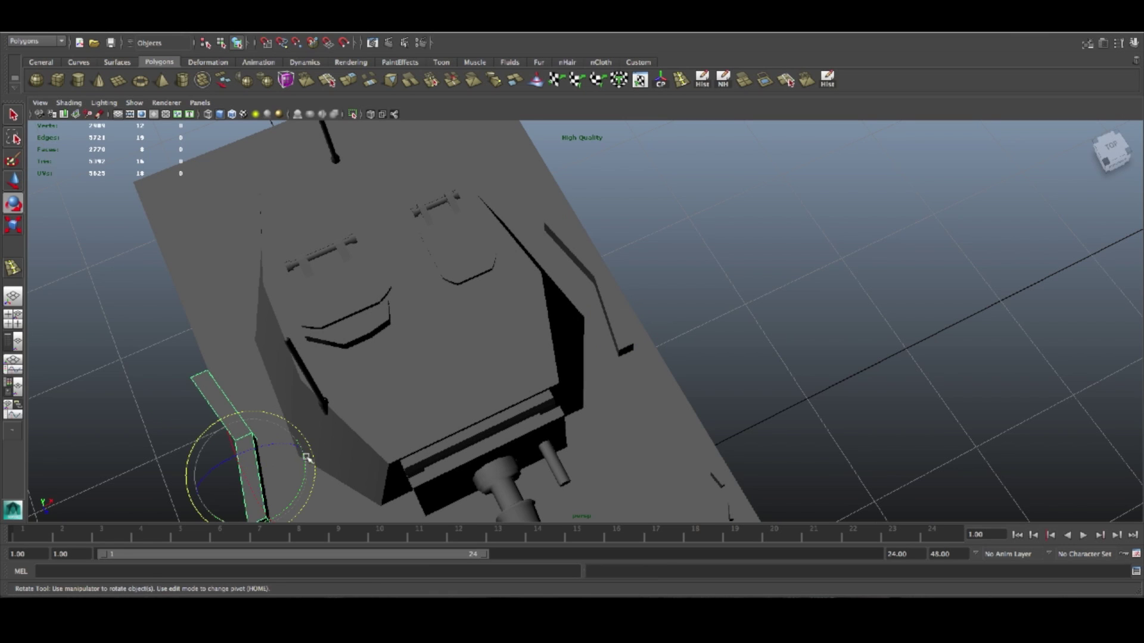
{"action": "left_click_drag", "start_coordinate": [306, 467], "coordinate": [271, 504]}
{"action": "left_click", "coordinate": [1134, 42]}
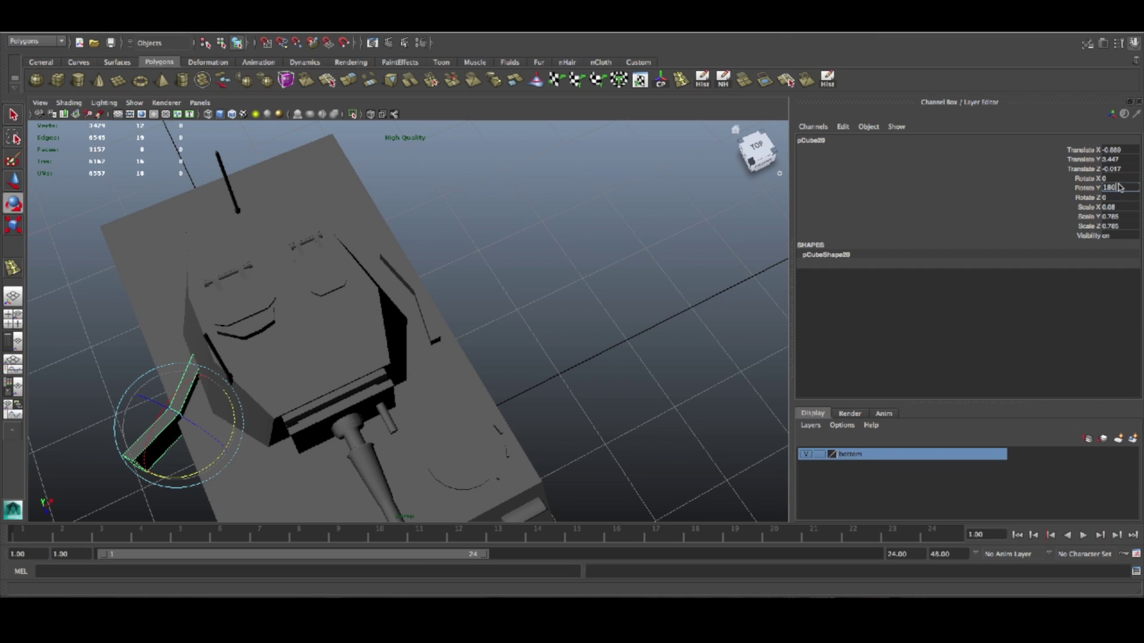
{"action": "left_click", "coordinate": [1119, 188]}
{"action": "type", "text": "180"}
{"action": "key", "text": "Tab"}
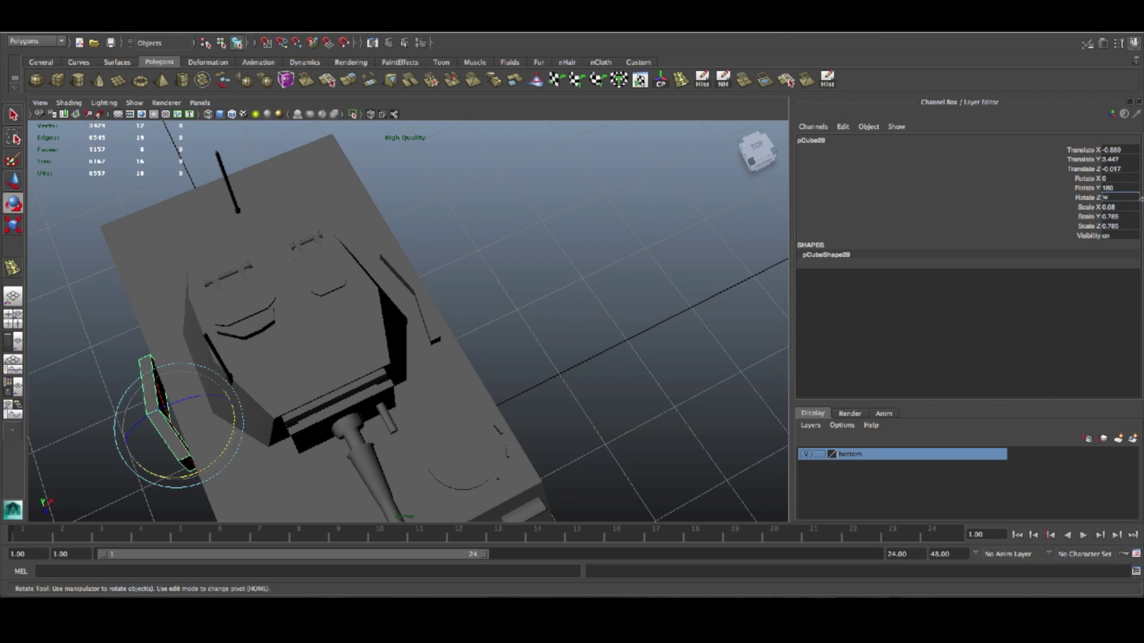
{"action": "left_click", "coordinate": [1133, 42]}
Step: Position the rotated copy on the hull's top surface beside the turret and deselect it
{"action": "left_click_drag", "start_coordinate": [295, 444], "coordinate": [229, 312], "text": "alt"}
{"action": "key", "text": "w"}
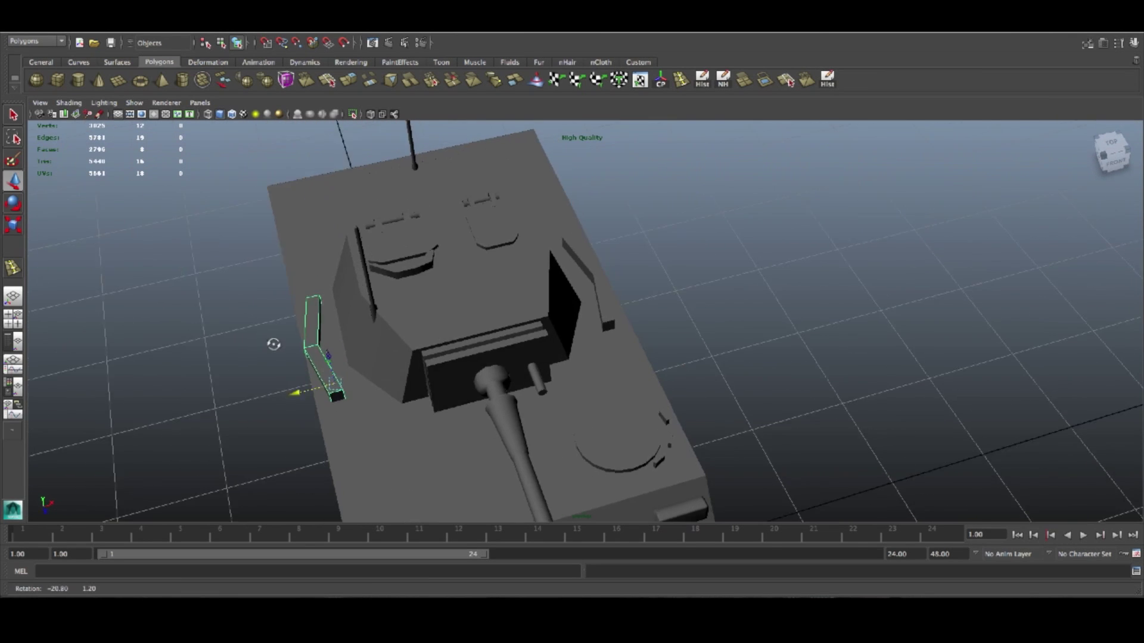
{"action": "left_click_drag", "start_coordinate": [303, 421], "coordinate": [308, 419]}
{"action": "left_click_drag", "start_coordinate": [906, 287], "coordinate": [799, 256], "text": "alt"}
{"action": "left_click", "coordinate": [848, 305]}
Step: Create a polygon cube and move it to the tank's rear
{"action": "left_click_drag", "start_coordinate": [858, 311], "coordinate": [703, 289], "text": "alt"}
{"action": "scroll", "coordinate": [775, 334], "scroll_direction": "down", "scroll_amount": 5}
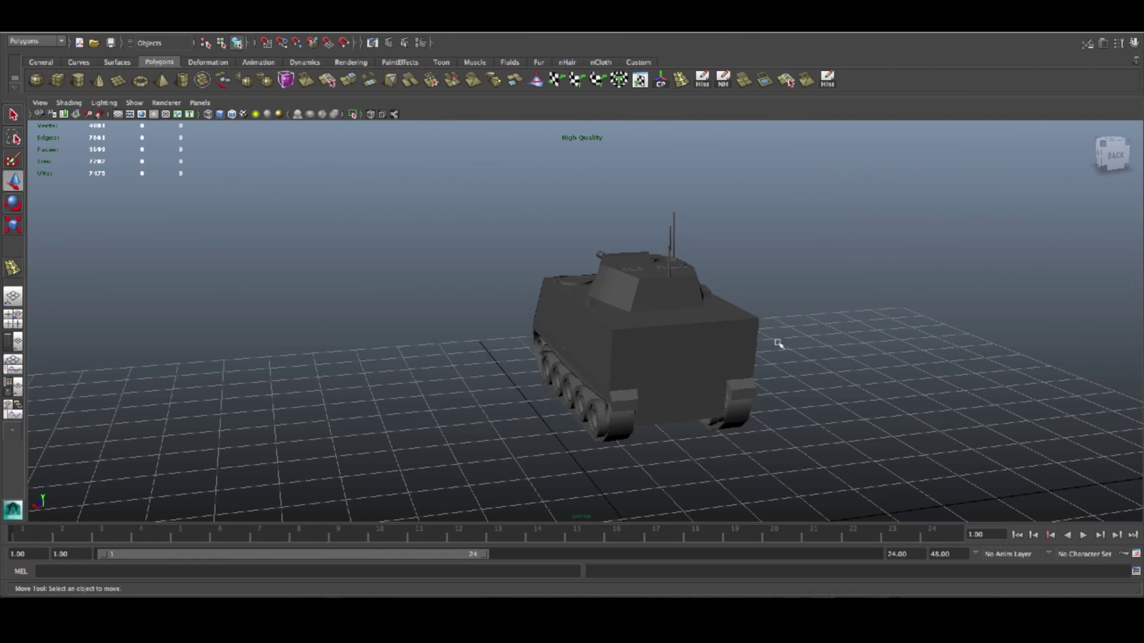
{"action": "left_click_drag", "start_coordinate": [770, 332], "coordinate": [694, 301], "text": "alt"}
{"action": "left_click_drag", "start_coordinate": [651, 331], "coordinate": [705, 374], "text": "alt"}
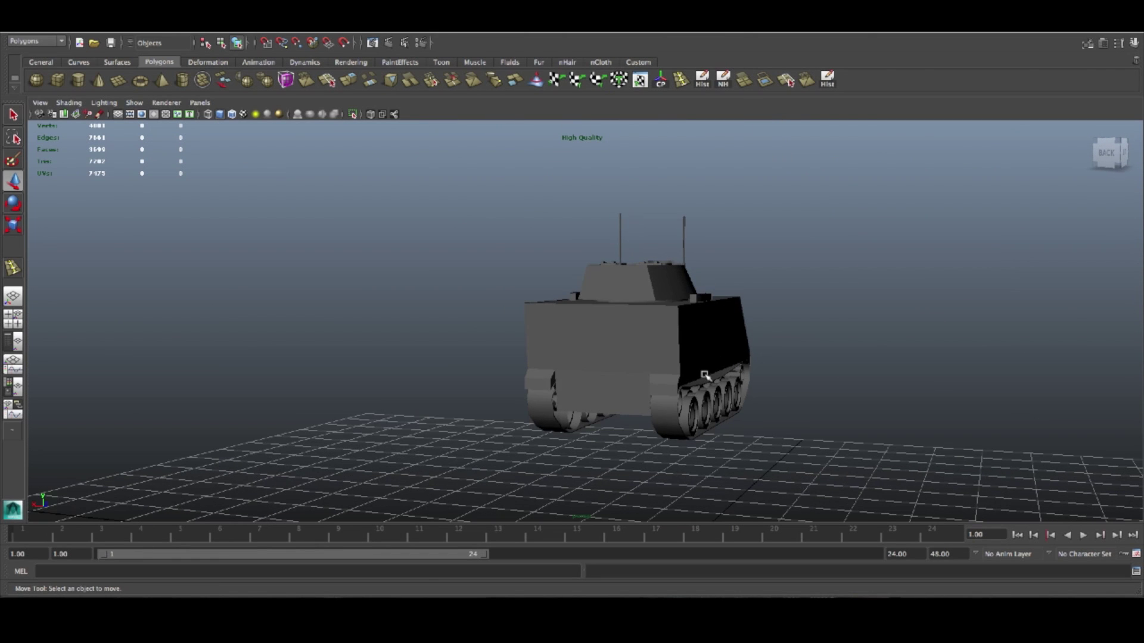
{"action": "left_click_drag", "start_coordinate": [604, 338], "coordinate": [571, 357], "text": "alt"}
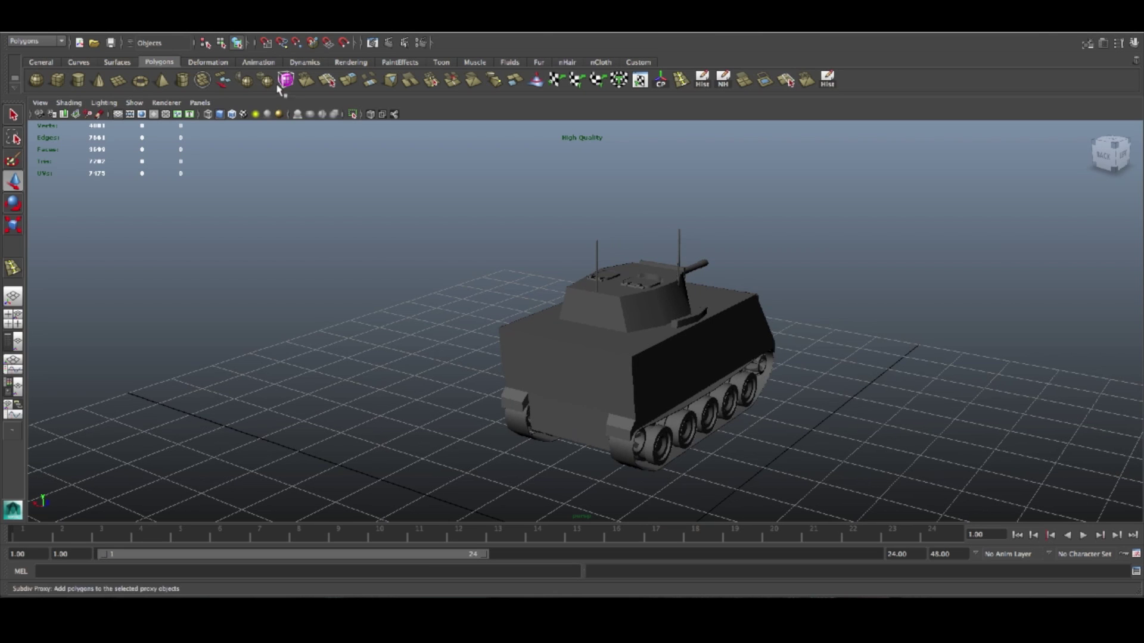
{"action": "left_click", "coordinate": [57, 81]}
{"action": "left_click_drag", "start_coordinate": [761, 372], "coordinate": [712, 405], "text": "alt"}
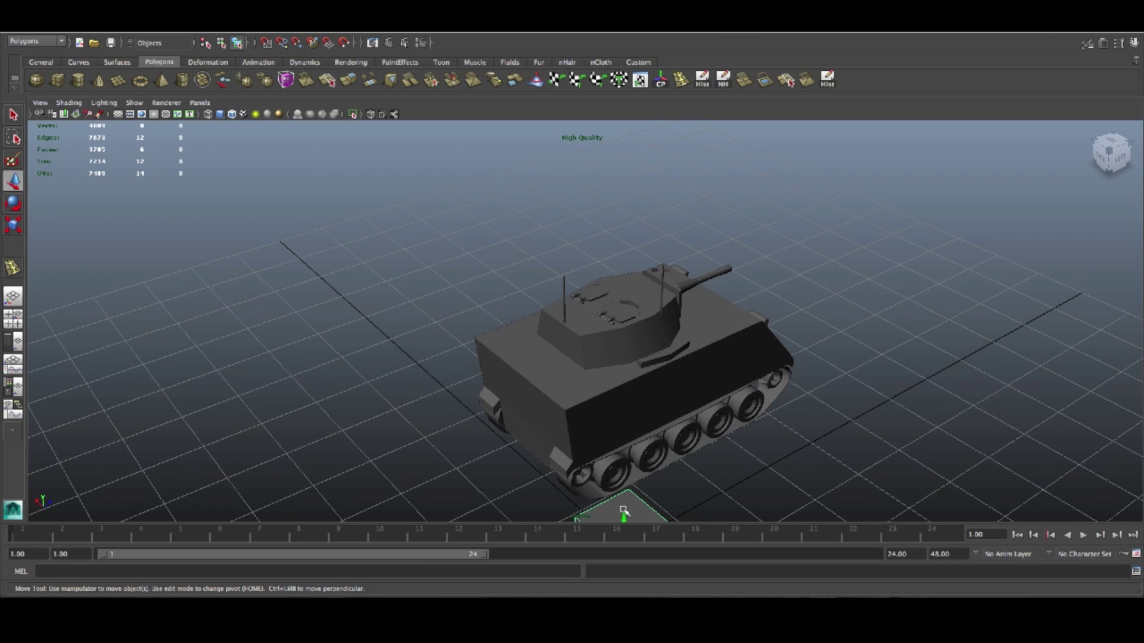
{"action": "left_click_drag", "start_coordinate": [619, 392], "coordinate": [616, 355]}
{"action": "left_click", "coordinate": [715, 480]}
{"action": "left_click", "coordinate": [648, 519]}
{"action": "left_click_drag", "start_coordinate": [622, 515], "coordinate": [555, 398]}
Step: Scale the cube into a thin, wide panel and center it on the hull's rear face between the tracks
{"action": "key", "text": "r"}
{"action": "key", "text": "w"}
{"action": "key", "text": "f"}
{"action": "left_click_drag", "start_coordinate": [664, 483], "coordinate": [517, 322], "text": "alt"}
{"action": "key", "text": "r"}
{"action": "key", "text": "w"}
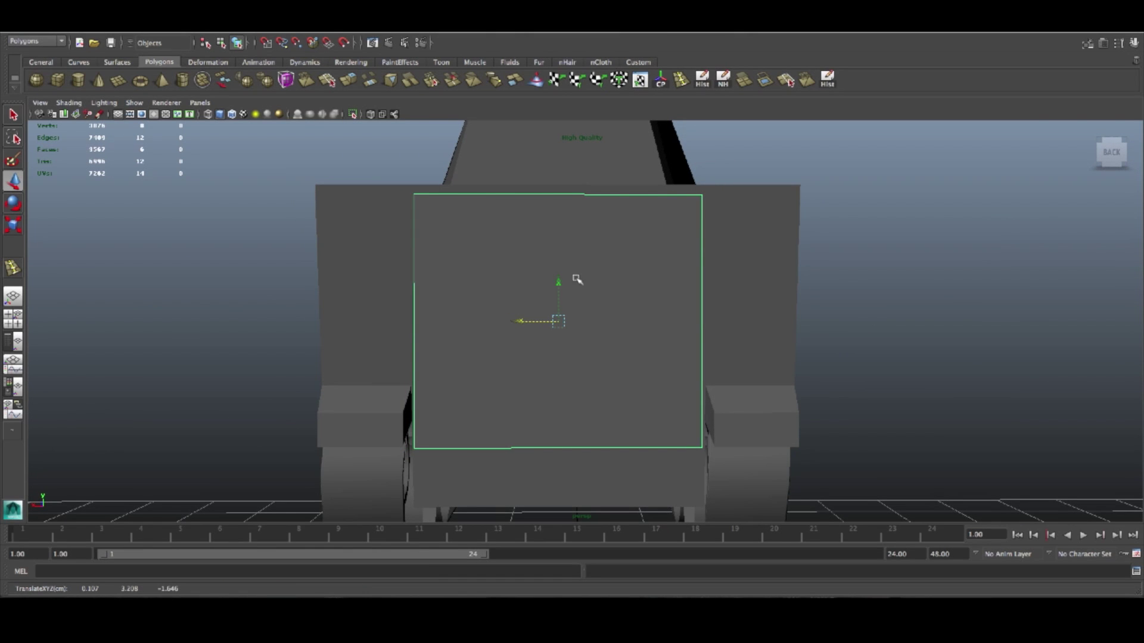
Step: Tilt the rear panel to follow the slope of the hull's back and set it against the surface
{"action": "left_click_drag", "start_coordinate": [590, 393], "coordinate": [676, 386], "text": "alt"}
{"action": "key", "text": "e"}
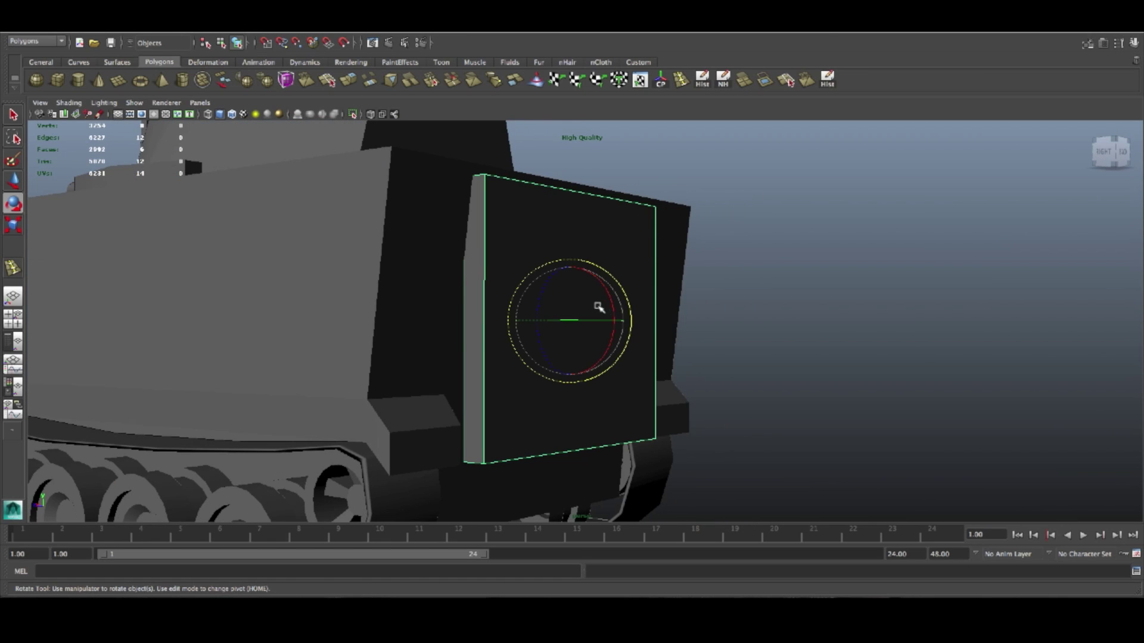
{"action": "left_click_drag", "start_coordinate": [600, 285], "coordinate": [522, 311]}
{"action": "key", "text": "w"}
{"action": "key", "text": "e"}
{"action": "left_click_drag", "start_coordinate": [596, 308], "coordinate": [557, 306]}
{"action": "key", "text": "w"}
Step: Adjust the rear panel's height to fit the hull's back face
{"action": "left_click_drag", "start_coordinate": [612, 339], "coordinate": [607, 416], "text": "alt"}
{"action": "key", "text": "e"}
{"action": "key", "text": "r"}
{"action": "left_click_drag", "start_coordinate": [584, 271], "coordinate": [581, 254]}
{"action": "left_click_drag", "start_coordinate": [646, 302], "coordinate": [641, 359], "text": "alt"}
{"action": "key", "text": "w"}
{"action": "key", "text": "e"}
{"action": "key", "text": "r"}
{"action": "left_click_drag", "start_coordinate": [582, 273], "coordinate": [583, 273]}
Step: Insert an edge loop near the rear panel's top, and slightly lower its outer top edge and shift it toward the hull
{"action": "left_click_drag", "start_coordinate": [639, 329], "coordinate": [596, 309], "text": "alt"}
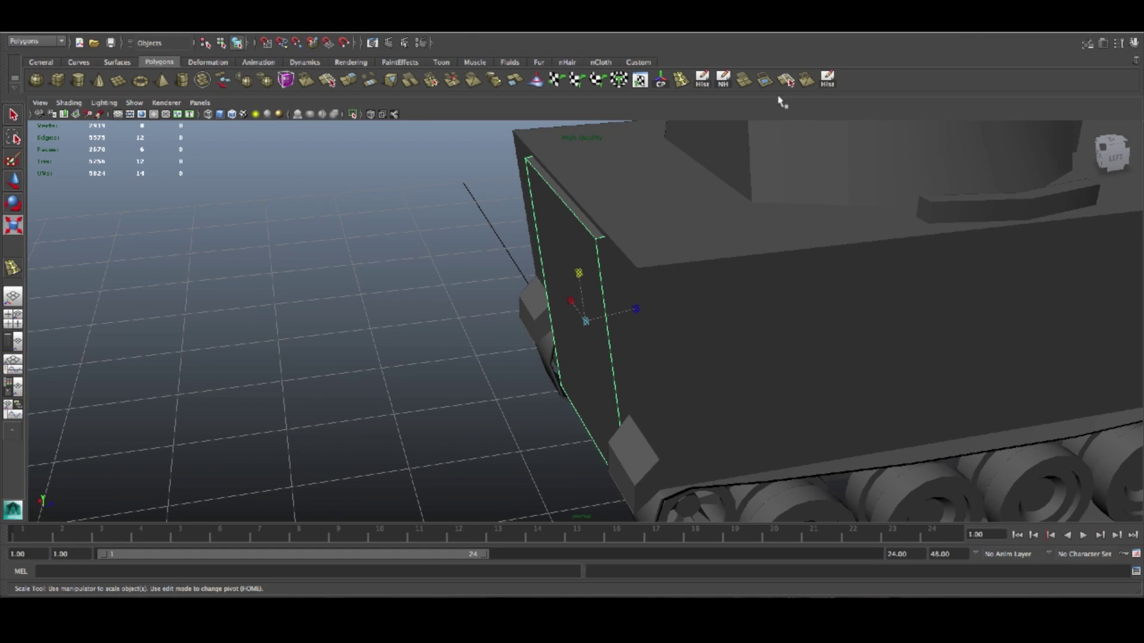
{"action": "left_click", "coordinate": [681, 80]}
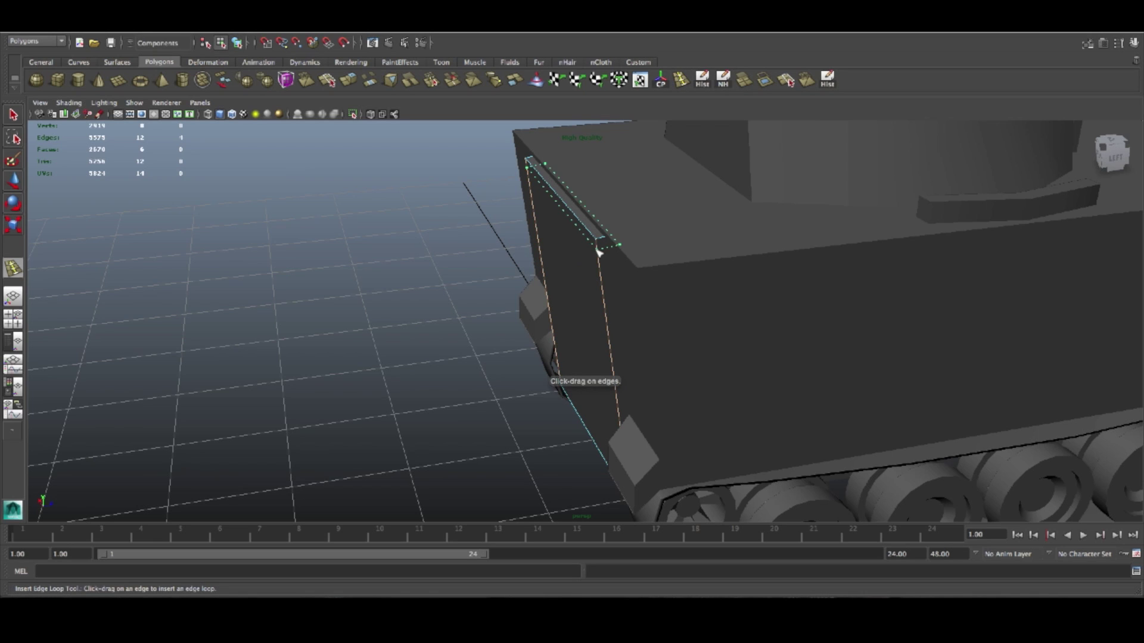
{"action": "key", "text": "w"}
{"action": "left_click_drag", "start_coordinate": [599, 253], "coordinate": [597, 189]}
{"action": "left_click_drag", "start_coordinate": [556, 156], "coordinate": [557, 160]}
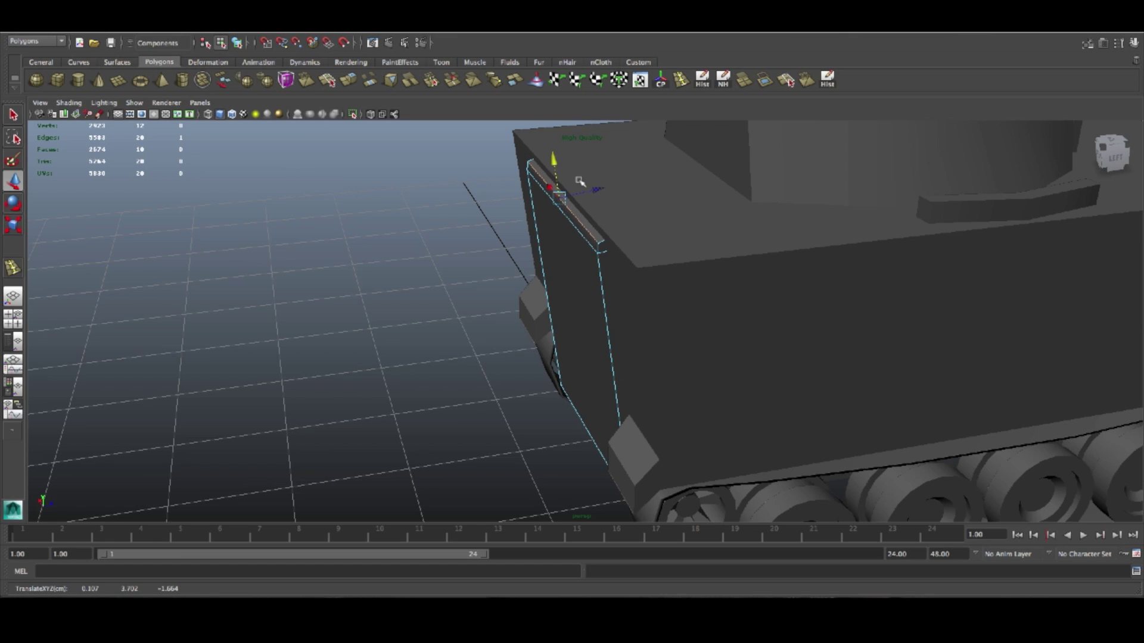
{"action": "left_click_drag", "start_coordinate": [603, 190], "coordinate": [607, 191]}
{"action": "left_click_drag", "start_coordinate": [656, 235], "coordinate": [544, 248], "text": "alt"}
{"action": "right_click_drag", "start_coordinate": [587, 263], "coordinate": [649, 247]}
Step: Isolate the rear panel and delete its hidden faces on the side facing the hull
{"action": "left_click", "coordinate": [554, 216]}
{"action": "left_click", "coordinate": [177, 106]}
{"action": "mouse_move", "coordinate": [140, 107]}
{"action": "mouse_move", "coordinate": [173, 121]}
{"action": "left_click", "coordinate": [284, 127]}
{"action": "left_click_drag", "start_coordinate": [801, 288], "coordinate": [596, 233], "text": "alt"}
{"action": "right_click_drag", "start_coordinate": [595, 229], "coordinate": [673, 268]}
{"action": "left_click", "coordinate": [586, 192]}
{"action": "key", "text": "Delete"}
Step: Return to object selection and end the rear panel's isolation so the whole tank is displayed
{"action": "right_click_drag", "start_coordinate": [589, 276], "coordinate": [624, 262]}
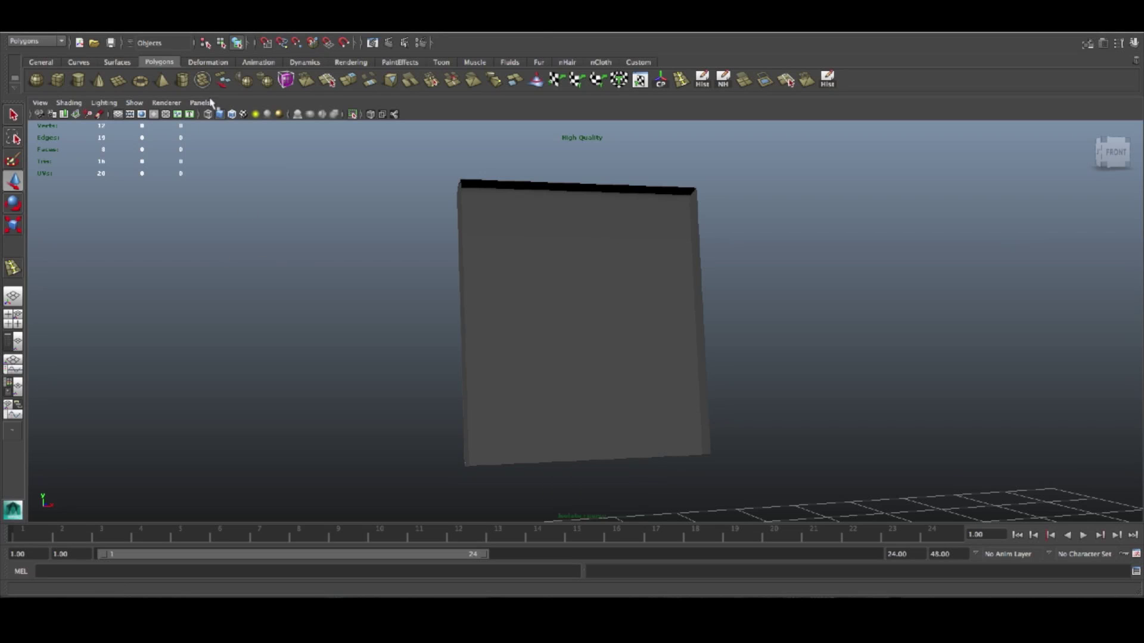
{"action": "left_click", "coordinate": [178, 105]}
{"action": "mouse_move", "coordinate": [143, 106]}
{"action": "mouse_move", "coordinate": [178, 121]}
{"action": "left_click", "coordinate": [257, 127]}
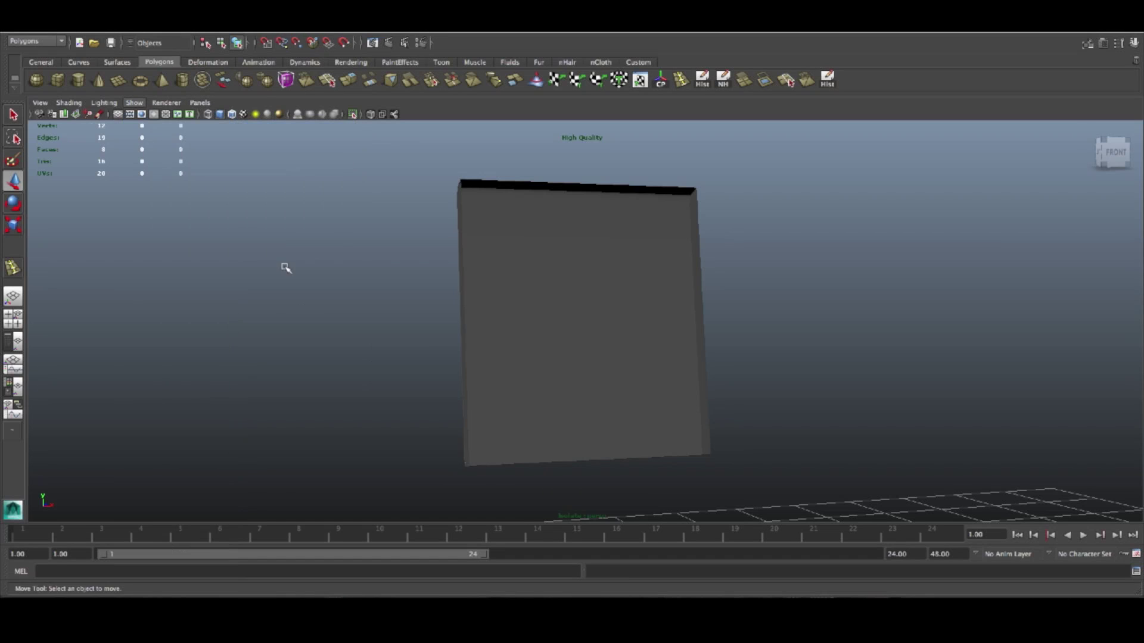
{"action": "key", "text": "f"}
{"action": "left_click_drag", "start_coordinate": [856, 401], "coordinate": [581, 390], "text": "alt"}
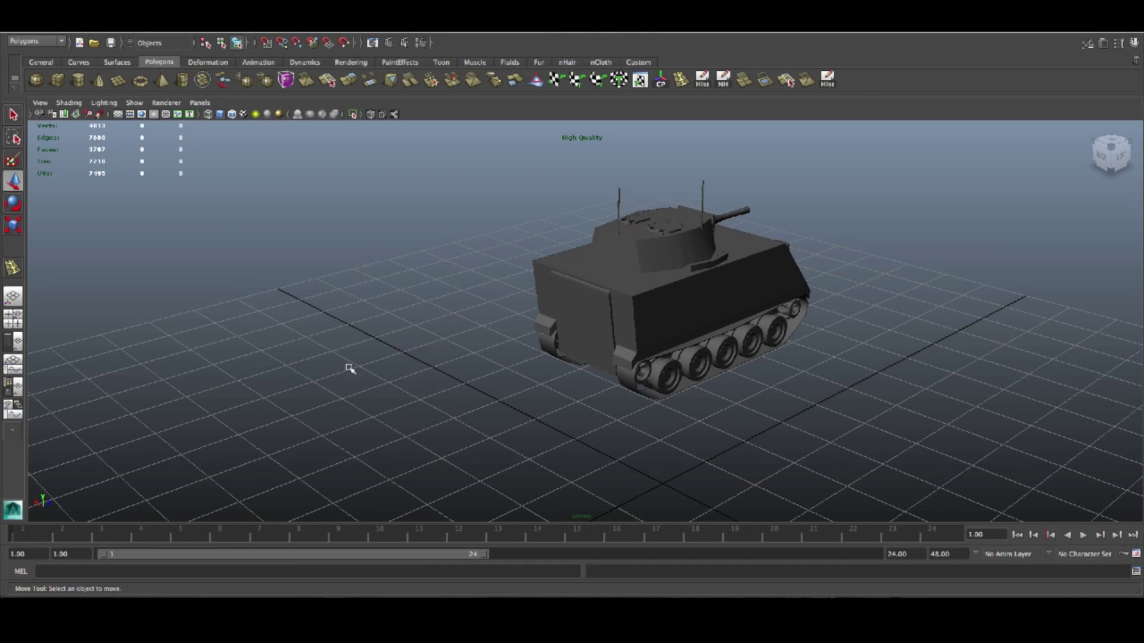
Step: Create a polygon cube behind the tank and scale it into an upright box about 0.47 wide and 0.17 deep
{"action": "left_click_drag", "start_coordinate": [350, 369], "coordinate": [600, 378], "text": "alt"}
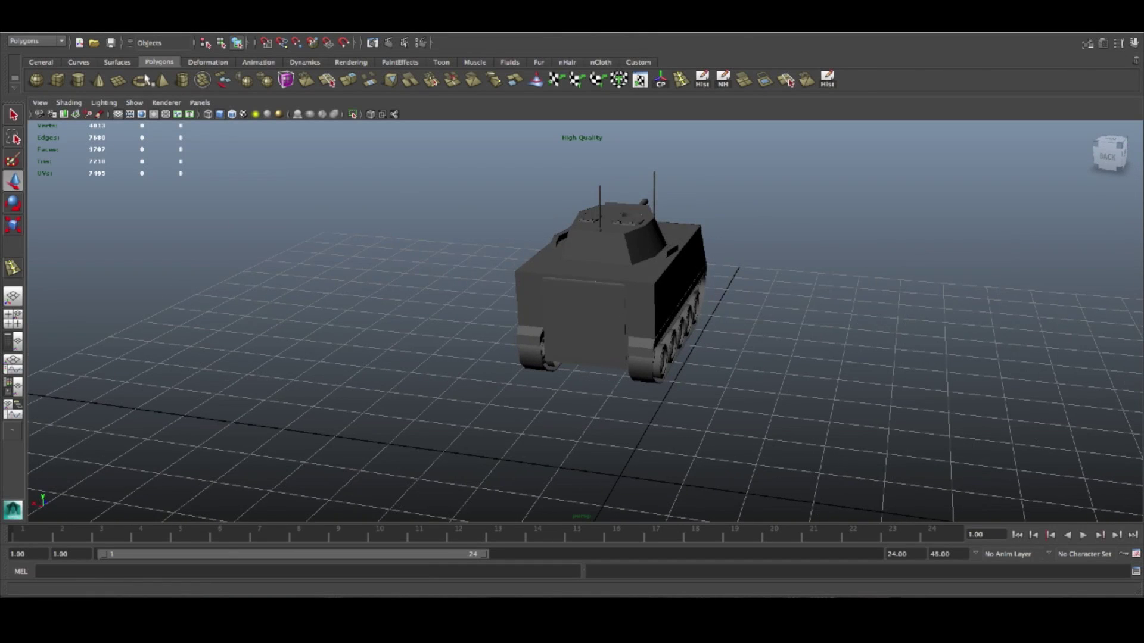
{"action": "left_click", "coordinate": [60, 81]}
{"action": "left_click_drag", "start_coordinate": [652, 404], "coordinate": [731, 304], "text": "alt"}
{"action": "left_click_drag", "start_coordinate": [659, 315], "coordinate": [522, 342]}
{"action": "key", "text": "e"}
{"action": "key", "text": "r"}
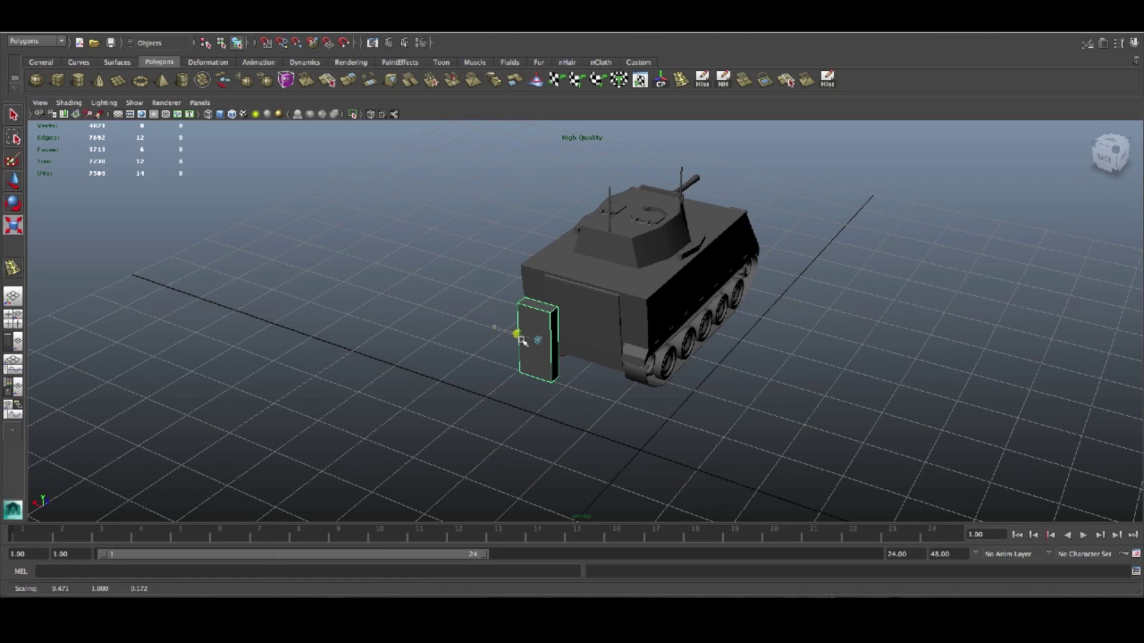
{"action": "left_click_drag", "start_coordinate": [540, 294], "coordinate": [594, 298]}
Step: Place the box at the hull's rear beside the panel and lower it along the back in the side view
{"action": "key", "text": "w"}
{"action": "scroll", "coordinate": [702, 336], "scroll_direction": "up", "scroll_amount": 1}
{"action": "key", "text": "f"}
{"action": "key", "text": "space"}
{"action": "scroll", "coordinate": [833, 413], "scroll_direction": "down", "scroll_amount": 5}
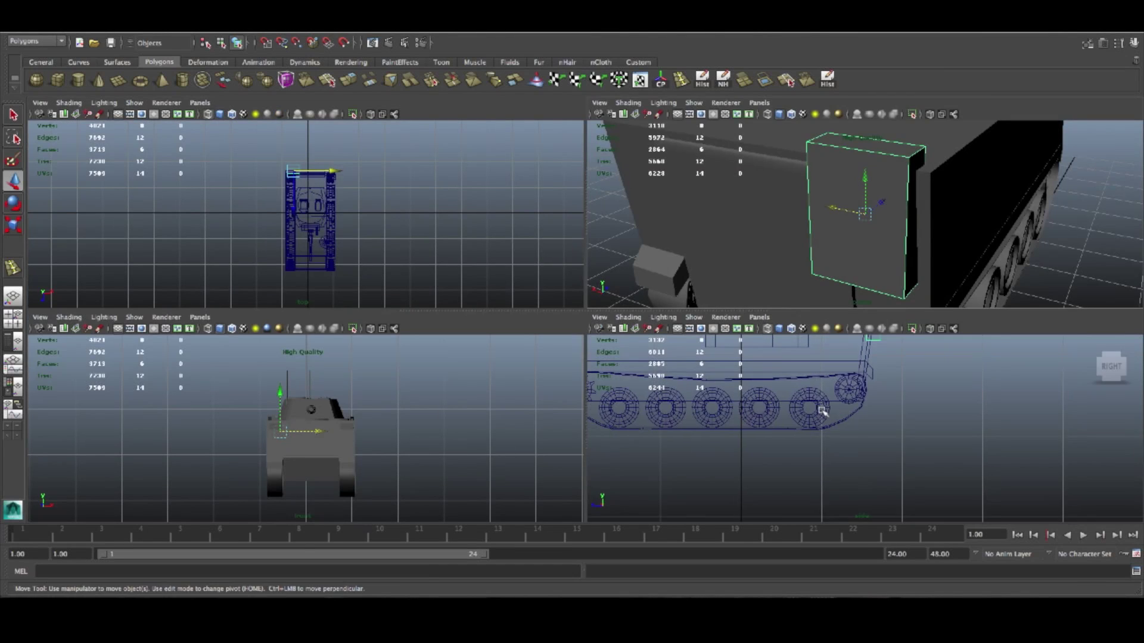
{"action": "key", "text": "space"}
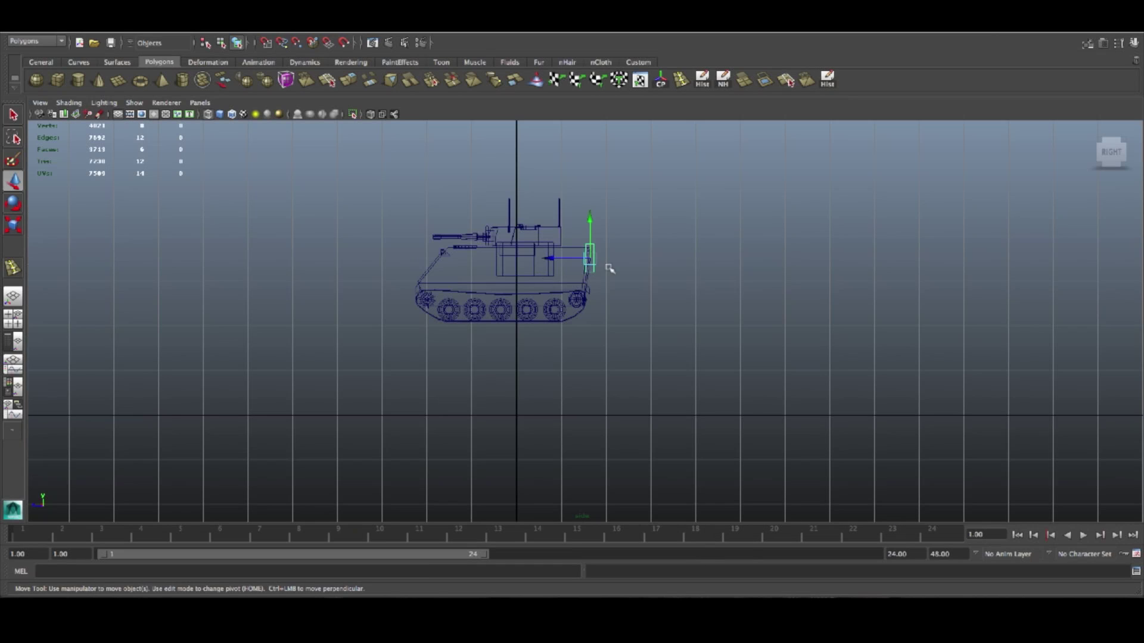
{"action": "scroll", "coordinate": [608, 265], "scroll_direction": "up", "scroll_amount": 8}
{"action": "scroll", "coordinate": [590, 334], "scroll_direction": "down", "scroll_amount": 6}
{"action": "scroll", "coordinate": [599, 334], "scroll_direction": "up", "scroll_amount": 4}
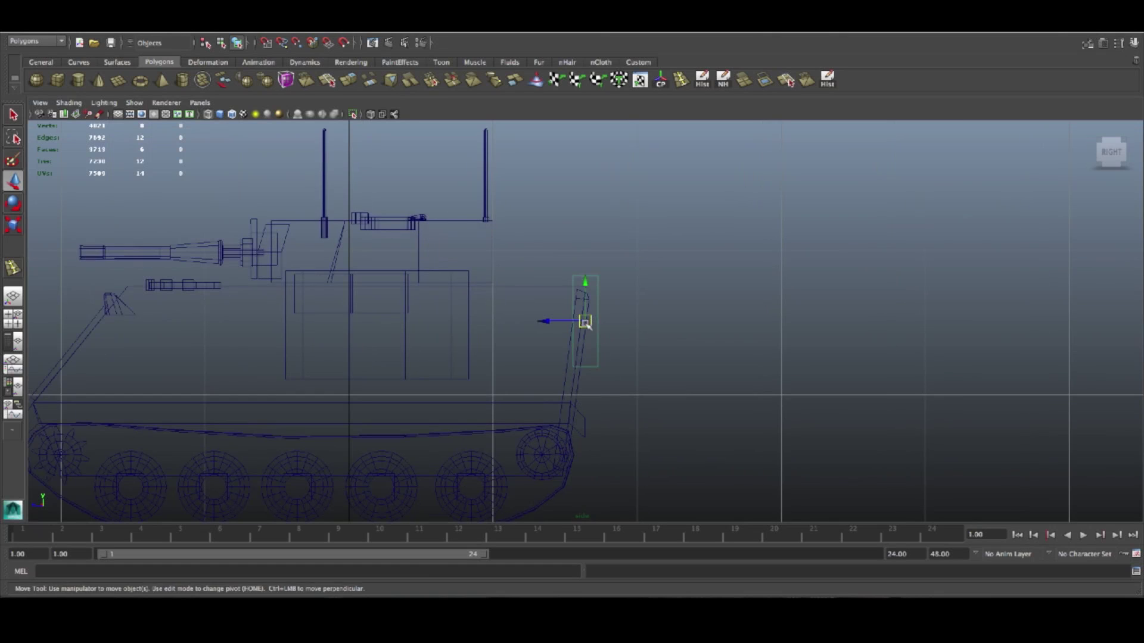
{"action": "left_click_drag", "start_coordinate": [586, 323], "coordinate": [581, 358]}
Step: Tilt the box about 9 degrees in the side view to match the hull's sloping back, and switch to the top view
{"action": "key", "text": "e"}
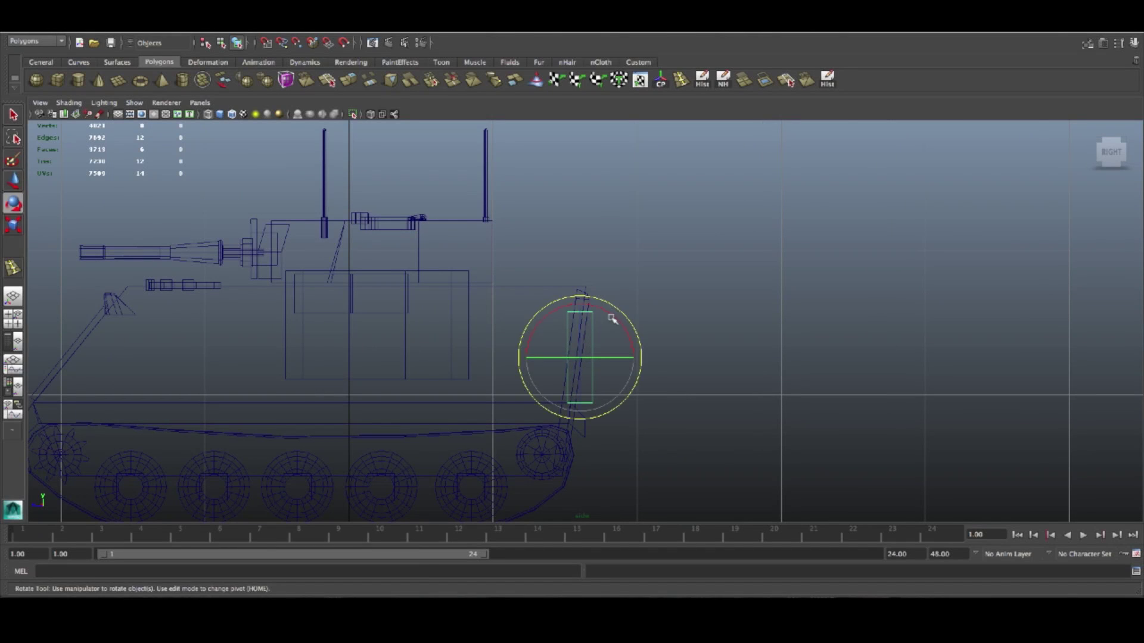
{"action": "mouse_move", "coordinate": [608, 314]}
{"action": "left_mouse_down"}
{"action": "mouse_move", "coordinate": [622, 327]}
{"action": "mouse_move", "coordinate": [616, 317]}
{"action": "left_mouse_up"}
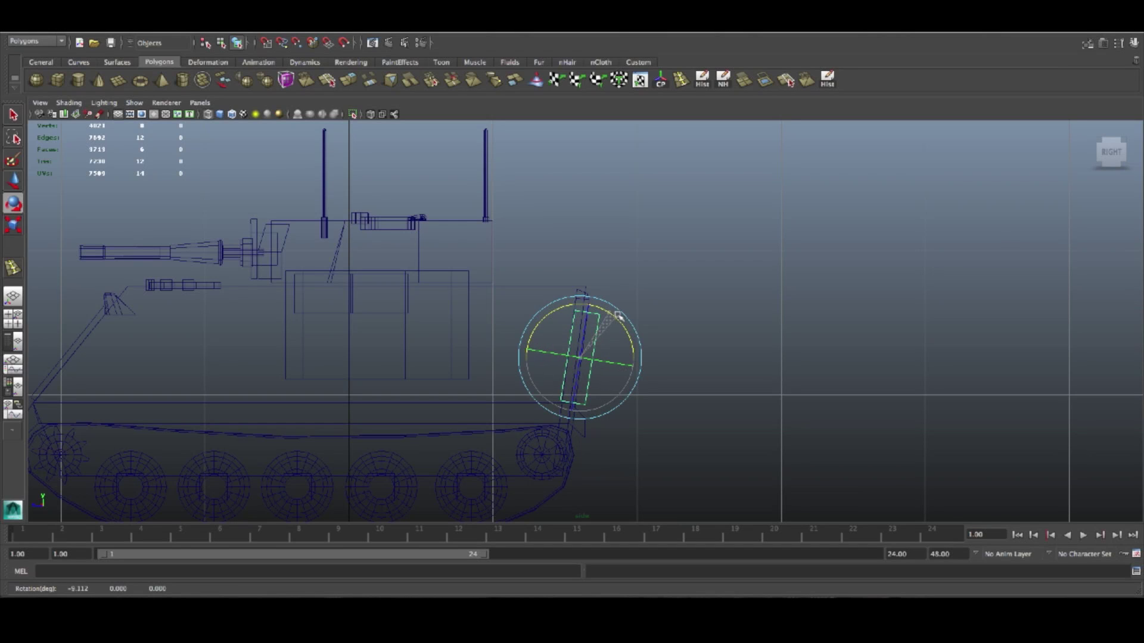
{"action": "key", "text": "space"}
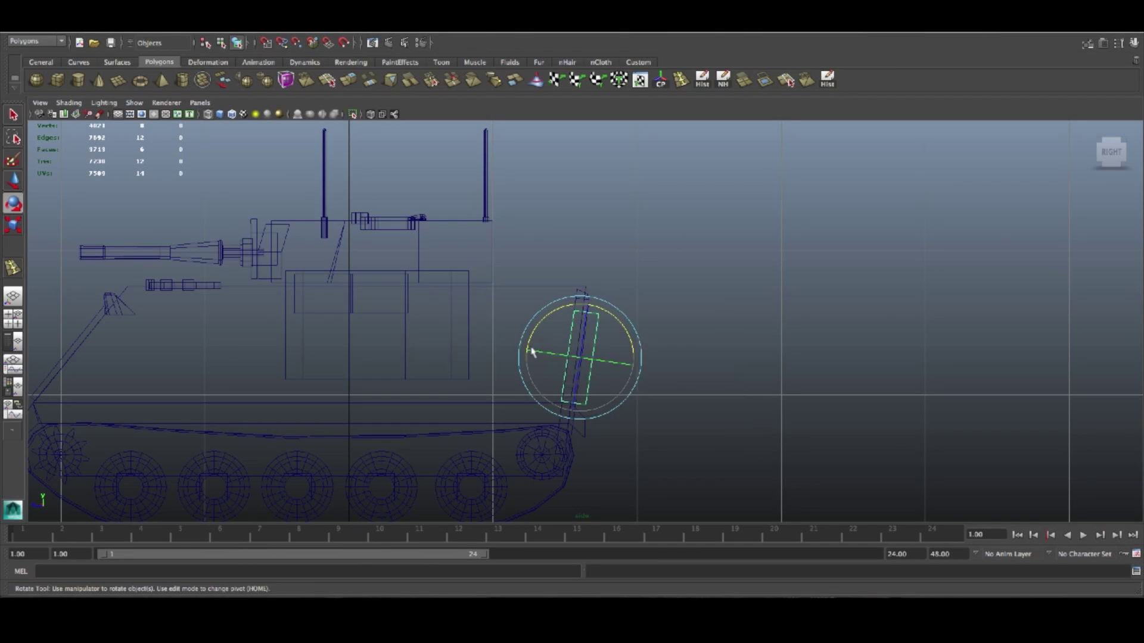
{"action": "key", "text": "space"}
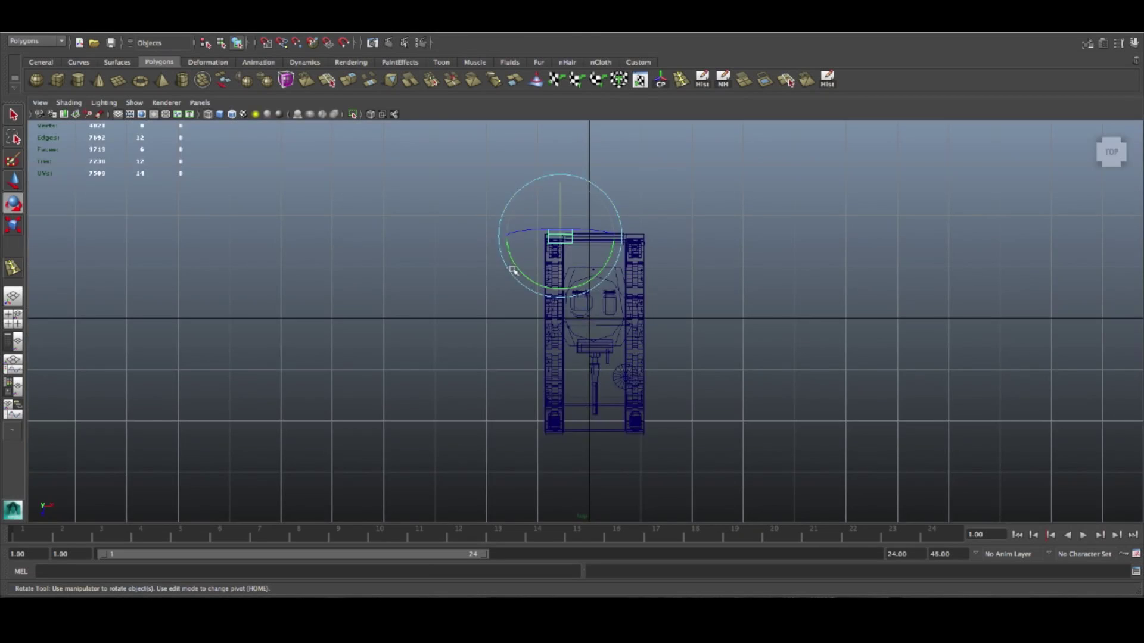
Step: Return to the perspective view, move the box onto the hull's back beside the rear panel and scale it to fit there
{"action": "key", "text": "space"}
{"action": "key", "text": "space"}
{"action": "left_click_drag", "start_coordinate": [694, 332], "coordinate": [667, 396], "text": "alt"}
{"action": "key", "text": "w"}
{"action": "left_click_drag", "start_coordinate": [554, 421], "coordinate": [615, 427]}
{"action": "key", "text": "r"}
{"action": "left_click_drag", "start_coordinate": [723, 444], "coordinate": [751, 436], "text": "alt"}
{"action": "mouse_move", "coordinate": [610, 409]}
{"action": "left_mouse_down"}
{"action": "mouse_move", "coordinate": [597, 420]}
{"action": "mouse_move", "coordinate": [592, 409]}
{"action": "mouse_move", "coordinate": [613, 444]}
{"action": "mouse_move", "coordinate": [638, 426]}
{"action": "mouse_move", "coordinate": [620, 424]}
{"action": "left_mouse_up"}
{"action": "key", "text": "w"}
{"action": "key", "text": "e"}
{"action": "key", "text": "r"}
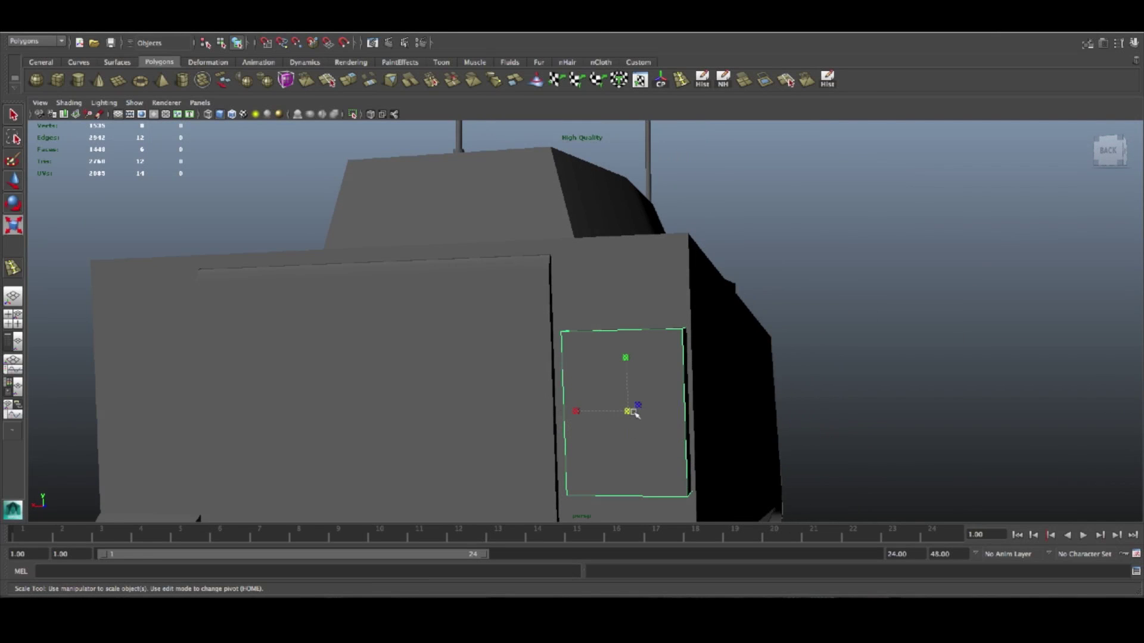
Step: Reduce the rear box slightly and lower it so it sits just above the track guard beside the panel
{"action": "key", "text": "w"}
{"action": "left_click_drag", "start_coordinate": [626, 396], "coordinate": [626, 400]}
{"action": "scroll", "coordinate": [652, 399], "scroll_direction": "down", "scroll_amount": 4}
{"action": "left_click_drag", "start_coordinate": [614, 363], "coordinate": [692, 387]}
{"action": "key", "text": "r"}
{"action": "left_click_drag", "start_coordinate": [614, 412], "coordinate": [608, 413]}
{"action": "key", "text": "w"}
{"action": "left_click_drag", "start_coordinate": [612, 374], "coordinate": [645, 403]}
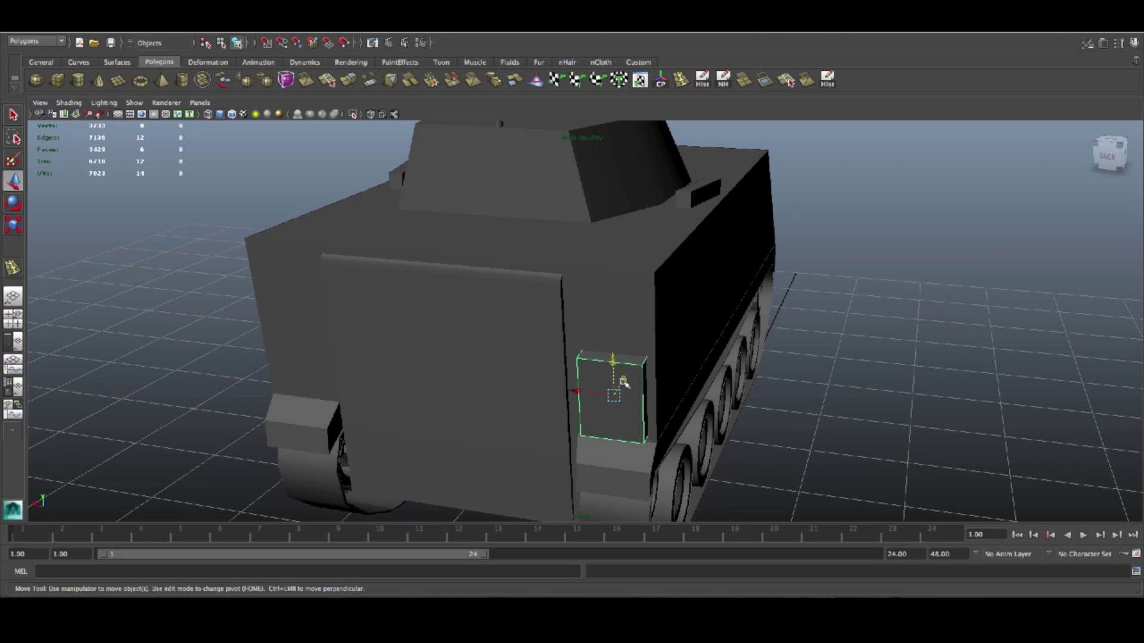
{"action": "scroll", "coordinate": [573, 359], "scroll_direction": "up", "scroll_amount": 5}
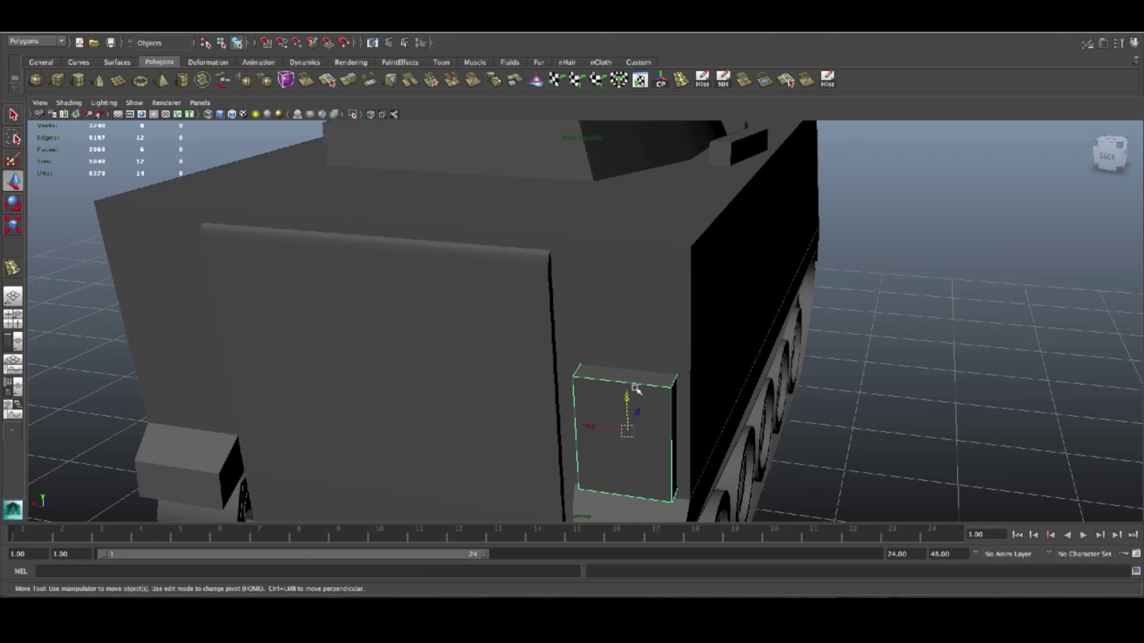
{"action": "left_click_drag", "start_coordinate": [636, 388], "coordinate": [659, 402], "text": "alt"}
{"action": "left_click", "coordinate": [63, 84]}
{"action": "scroll", "coordinate": [582, 429], "scroll_direction": "down", "scroll_amount": 10}
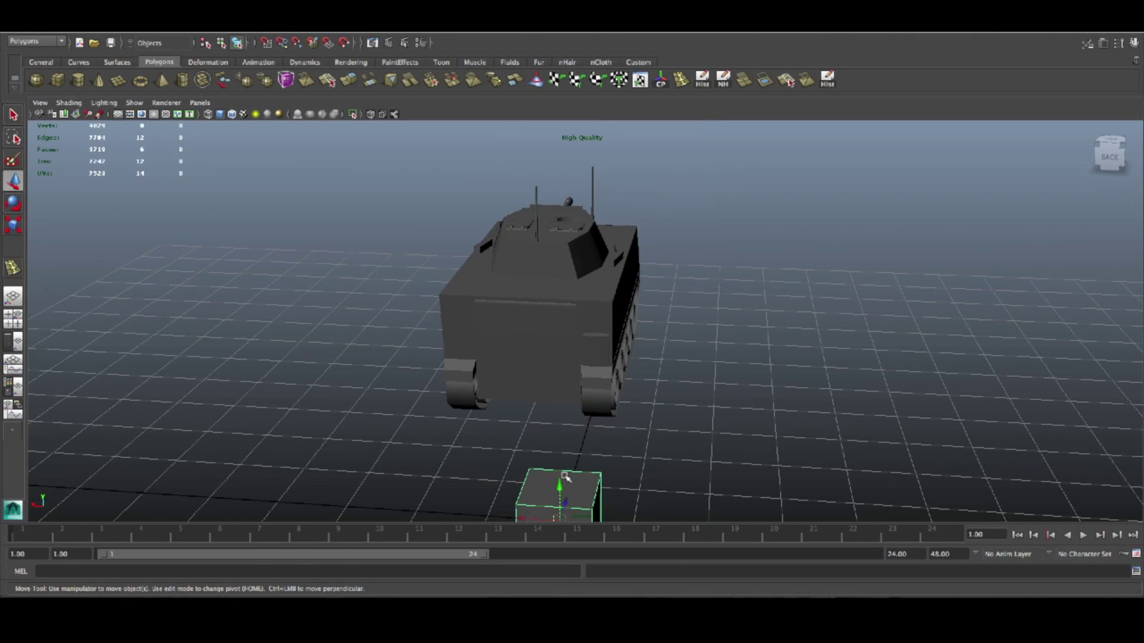
{"action": "key", "text": "Delete"}
Step: Duplicate the rear box and scale the copy down to about 0.146 by 0.187 by 0.053
{"action": "left_click", "coordinate": [599, 351]}
{"action": "key", "text": "ctrl+d"}
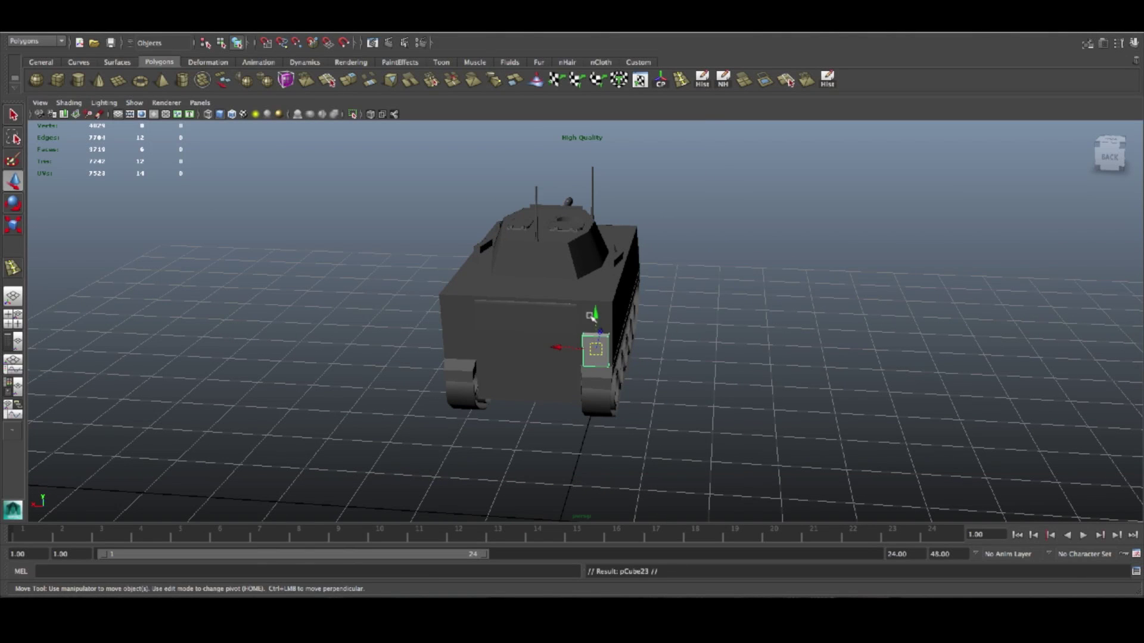
{"action": "key", "text": "f"}
{"action": "key", "text": "e"}
{"action": "key", "text": "r"}
{"action": "left_click_drag", "start_coordinate": [588, 323], "coordinate": [485, 342]}
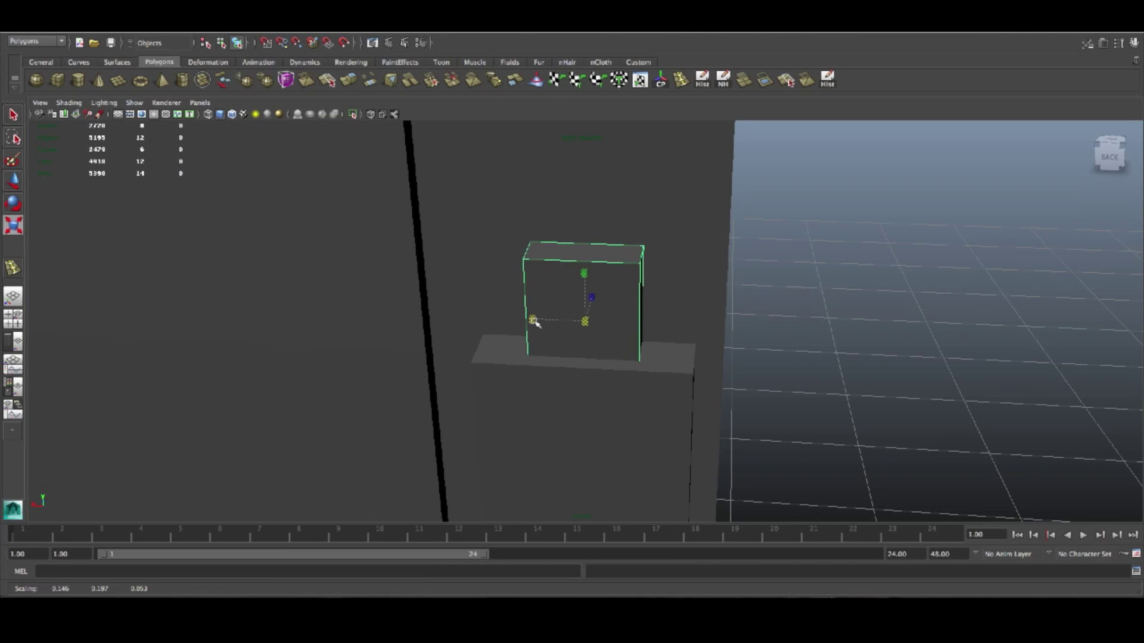
Step: Shift the small block toward the rear box's outer side and flatten its height to about 0.060
{"action": "key", "text": "e"}
{"action": "key", "text": "w"}
{"action": "left_click_drag", "start_coordinate": [544, 320], "coordinate": [590, 328]}
{"action": "key", "text": "e"}
{"action": "key", "text": "r"}
{"action": "left_click_drag", "start_coordinate": [631, 285], "coordinate": [634, 310]}
Step: Insert two vertical edge loops in the small block and raise its middle section to form an arch
{"action": "left_click", "coordinate": [765, 80]}
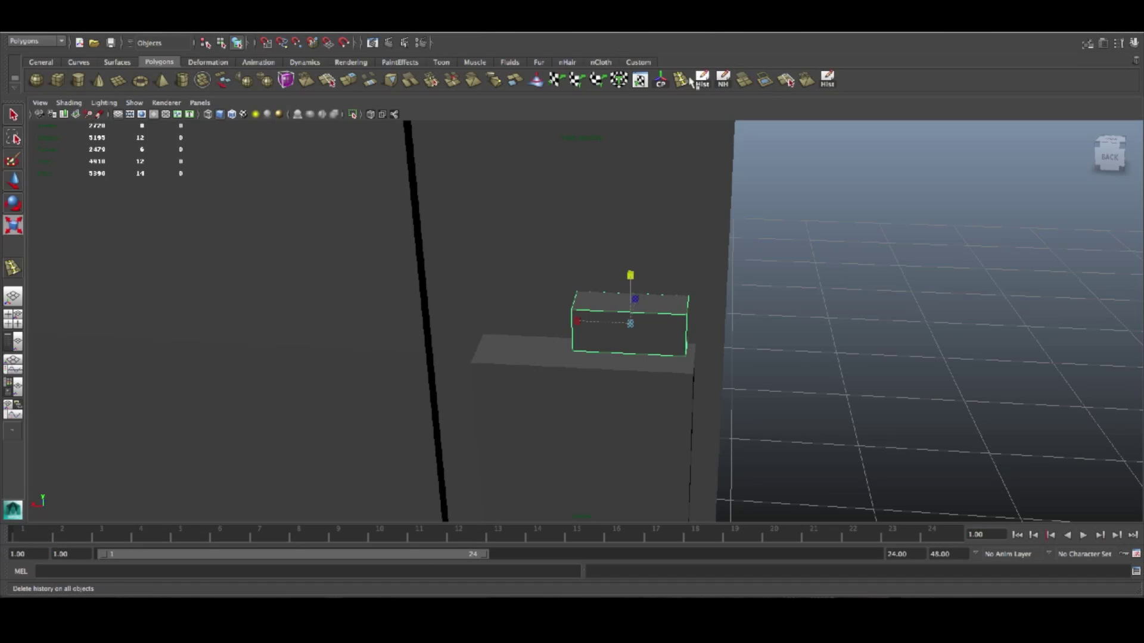
{"action": "left_click", "coordinate": [606, 314]}
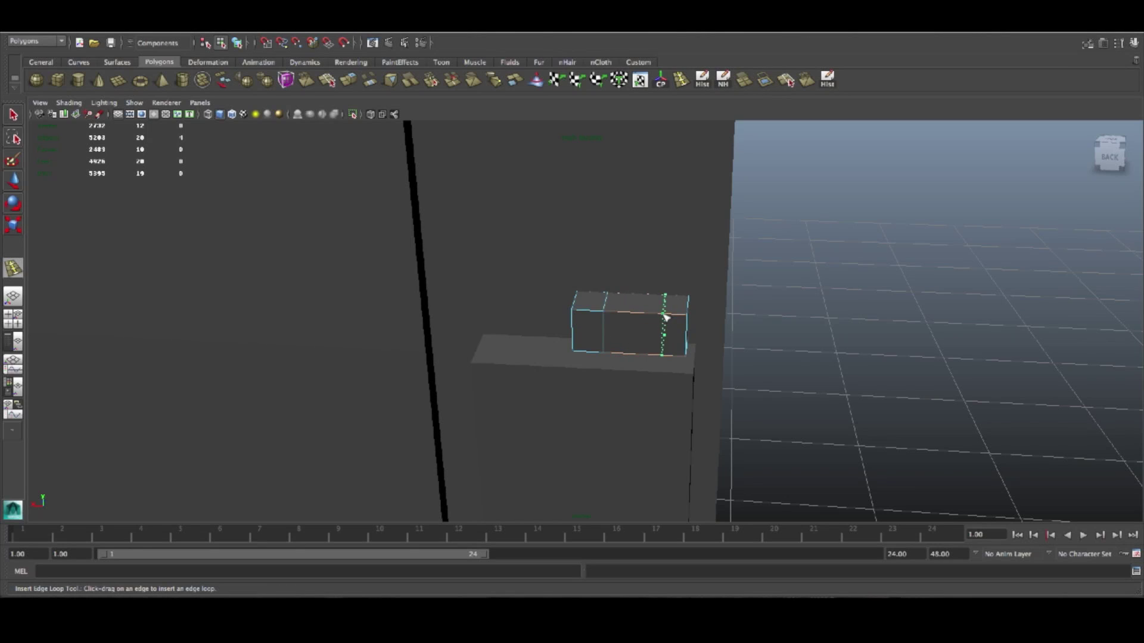
{"action": "key", "text": "w"}
{"action": "left_click_drag", "start_coordinate": [636, 288], "coordinate": [639, 242]}
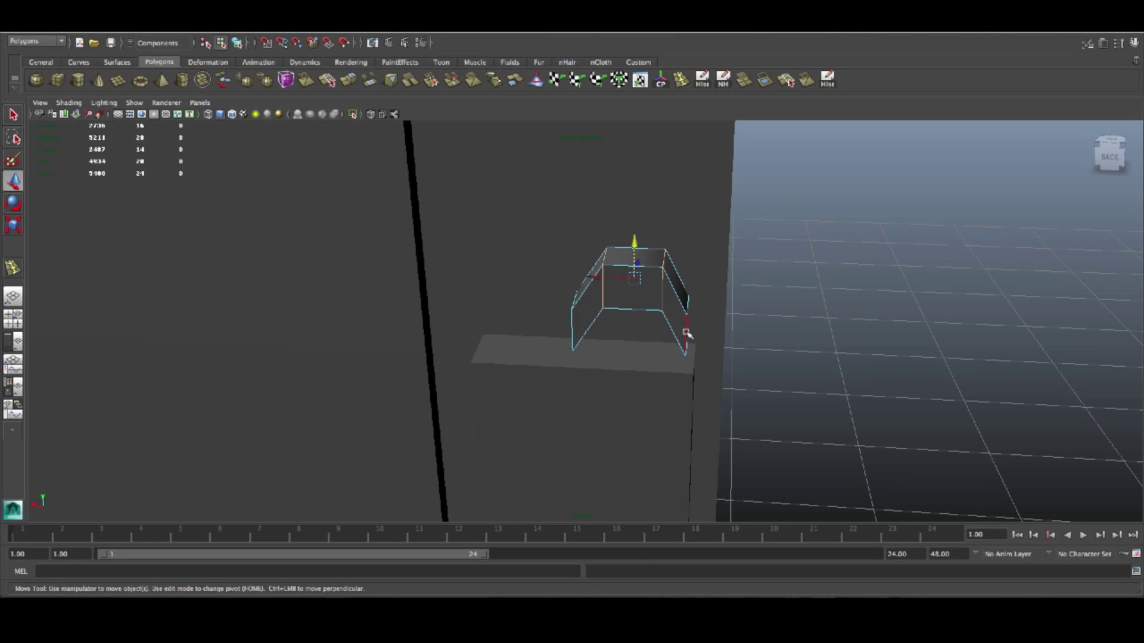
Step: Rotate the end vertices on both sides of the arch so its legs turn downward, checking the shape with smooth preview
{"action": "key", "text": "e"}
{"action": "left_click_drag", "start_coordinate": [820, 336], "coordinate": [746, 334], "text": "alt"}
{"action": "right_click_drag", "start_coordinate": [683, 323], "coordinate": [614, 317]}
{"action": "left_click_drag", "start_coordinate": [723, 376], "coordinate": [753, 374], "text": "alt"}
{"action": "left_click_drag", "start_coordinate": [754, 409], "coordinate": [681, 238]}
{"action": "left_click_drag", "start_coordinate": [712, 278], "coordinate": [735, 361]}
{"action": "key", "text": "3"}
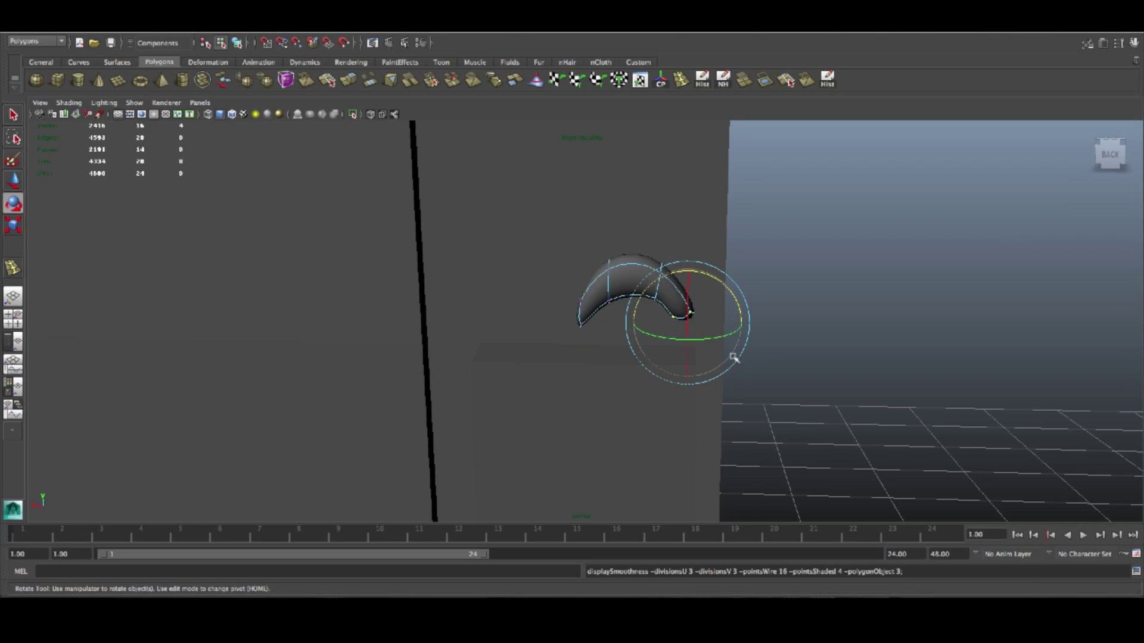
{"action": "key", "text": "1"}
{"action": "left_click_drag", "start_coordinate": [737, 302], "coordinate": [733, 293]}
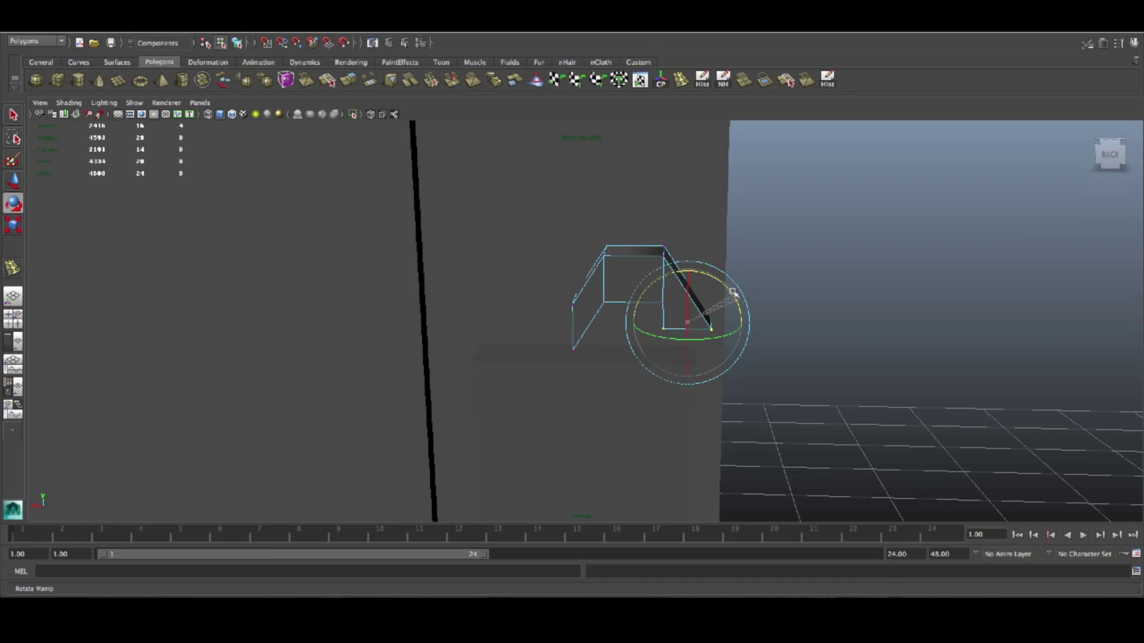
{"action": "left_click_drag", "start_coordinate": [543, 249], "coordinate": [585, 386]}
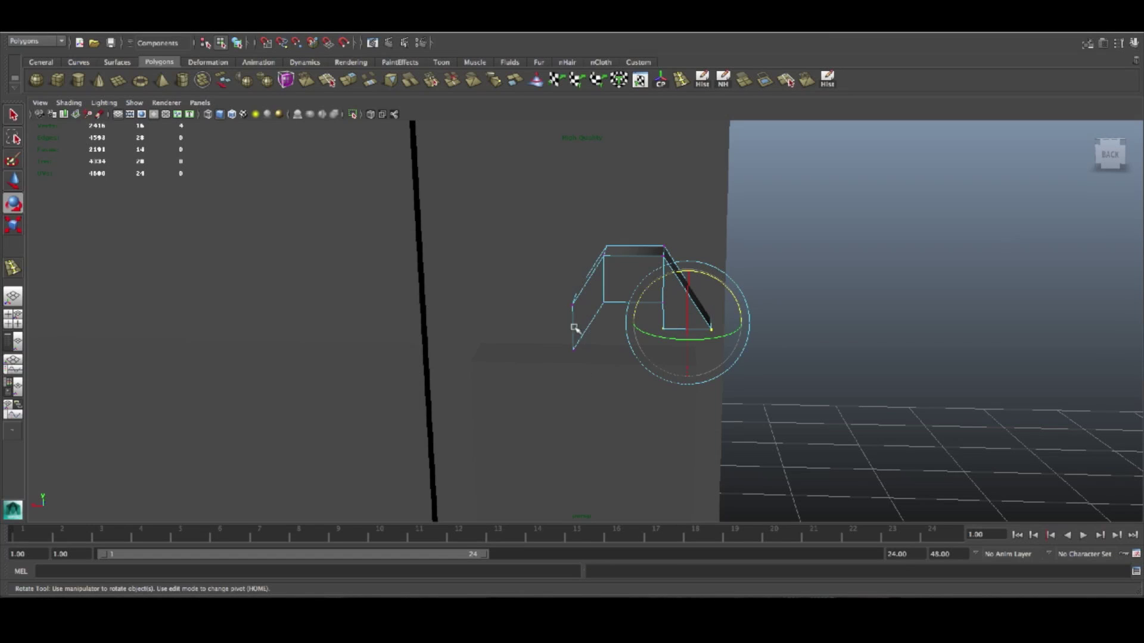
{"action": "left_click_drag", "start_coordinate": [560, 271], "coordinate": [548, 338]}
Step: Lower the arch's middle edges, raise the face under its bridge and preview the handle smoothed
{"action": "right_click_drag", "start_coordinate": [650, 279], "coordinate": [662, 264]}
{"action": "key", "text": "w"}
{"action": "left_click_drag", "start_coordinate": [629, 314], "coordinate": [630, 349]}
{"action": "right_click_drag", "start_coordinate": [651, 322], "coordinate": [654, 353]}
{"action": "left_click_drag", "start_coordinate": [663, 371], "coordinate": [669, 340], "text": "alt"}
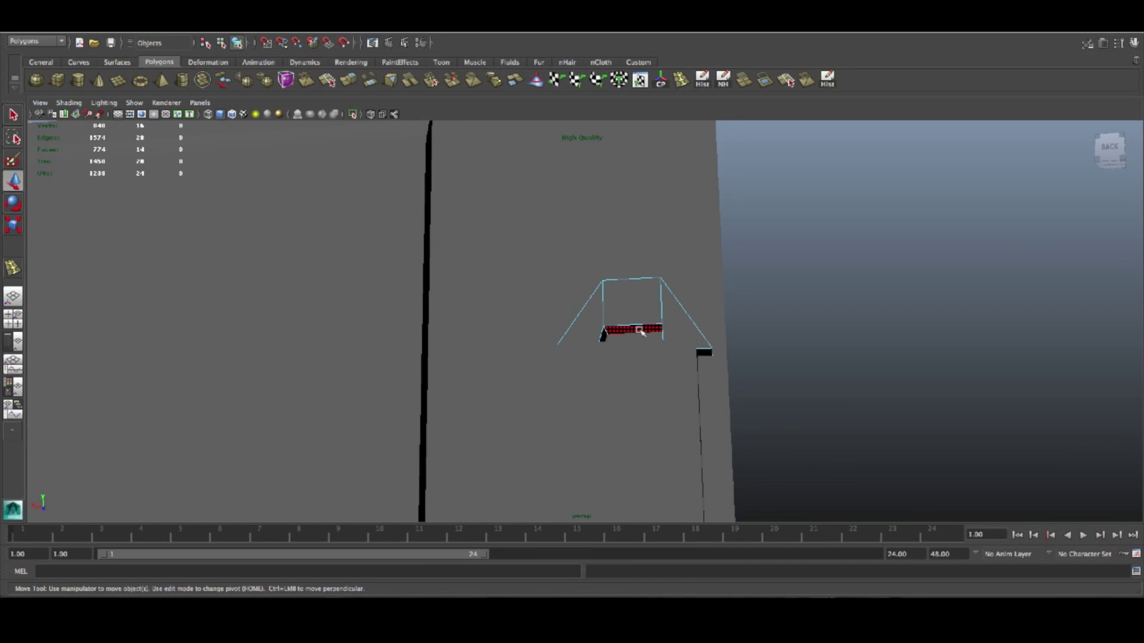
{"action": "left_click_drag", "start_coordinate": [634, 292], "coordinate": [635, 266]}
{"action": "key", "text": "3"}
Step: Return to object selection, scale the handle's depth to about 0.085 and turn smooth preview off
{"action": "left_click_drag", "start_coordinate": [669, 305], "coordinate": [672, 321], "text": "alt"}
{"action": "right_click_drag", "start_coordinate": [672, 322], "coordinate": [697, 305]}
{"action": "mouse_move", "coordinate": [690, 324]}
{"action": "left_mouse_down", "text": "alt"}
{"action": "mouse_move", "coordinate": [652, 346]}
{"action": "mouse_move", "coordinate": [669, 361]}
{"action": "mouse_move", "coordinate": [661, 348]}
{"action": "mouse_move", "coordinate": [688, 333]}
{"action": "left_mouse_up", "text": "alt"}
{"action": "left_click", "coordinate": [652, 347]}
{"action": "key", "text": "r"}
{"action": "key", "text": "1"}
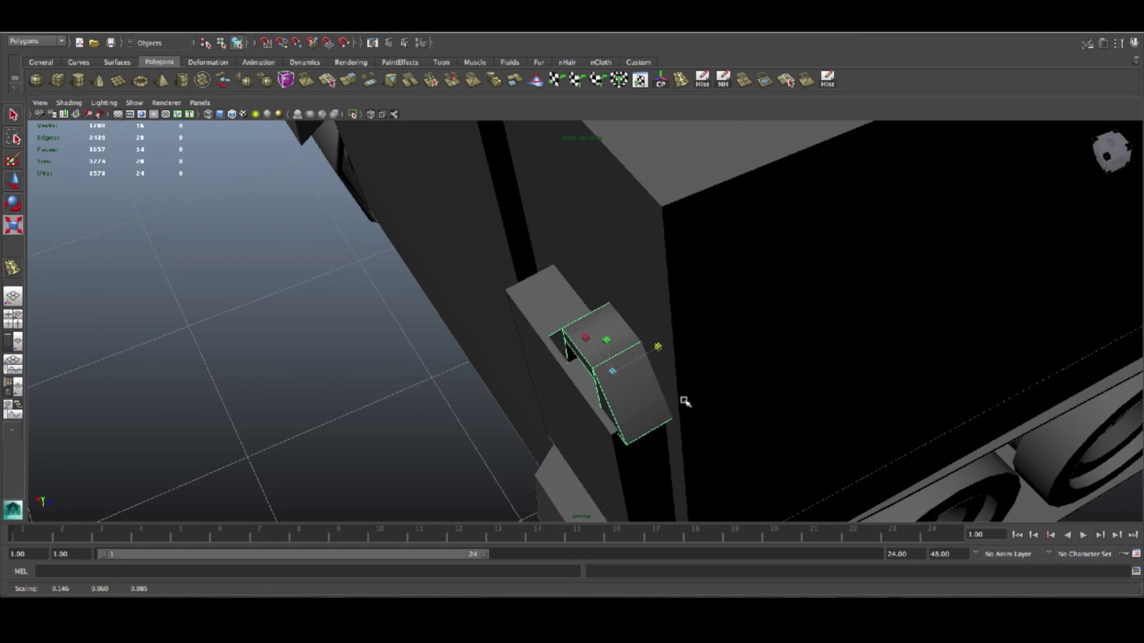
Step: Move the handle onto the top of the rear box and narrow it slightly
{"action": "key", "text": "w"}
{"action": "left_click_drag", "start_coordinate": [603, 373], "coordinate": [634, 364], "text": "alt"}
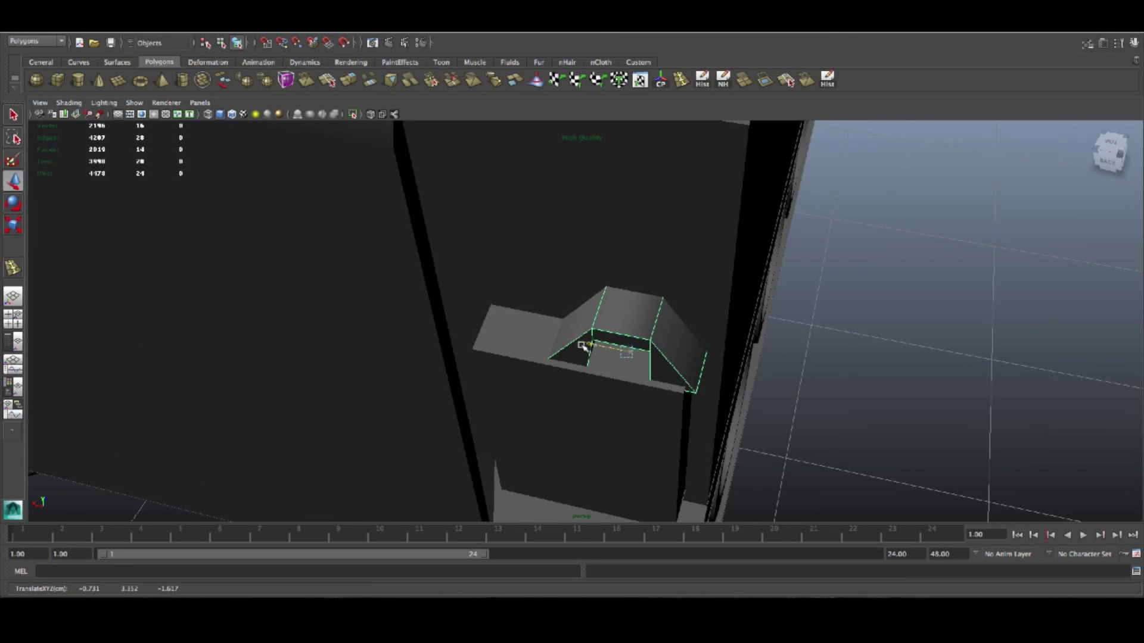
{"action": "key", "text": "e"}
{"action": "key", "text": "r"}
{"action": "left_click_drag", "start_coordinate": [617, 349], "coordinate": [586, 347]}
{"action": "key", "text": "w"}
Step: Select the vertices at each end of the handle and move both legs inward
{"action": "right_click_drag", "start_coordinate": [674, 360], "coordinate": [626, 359]}
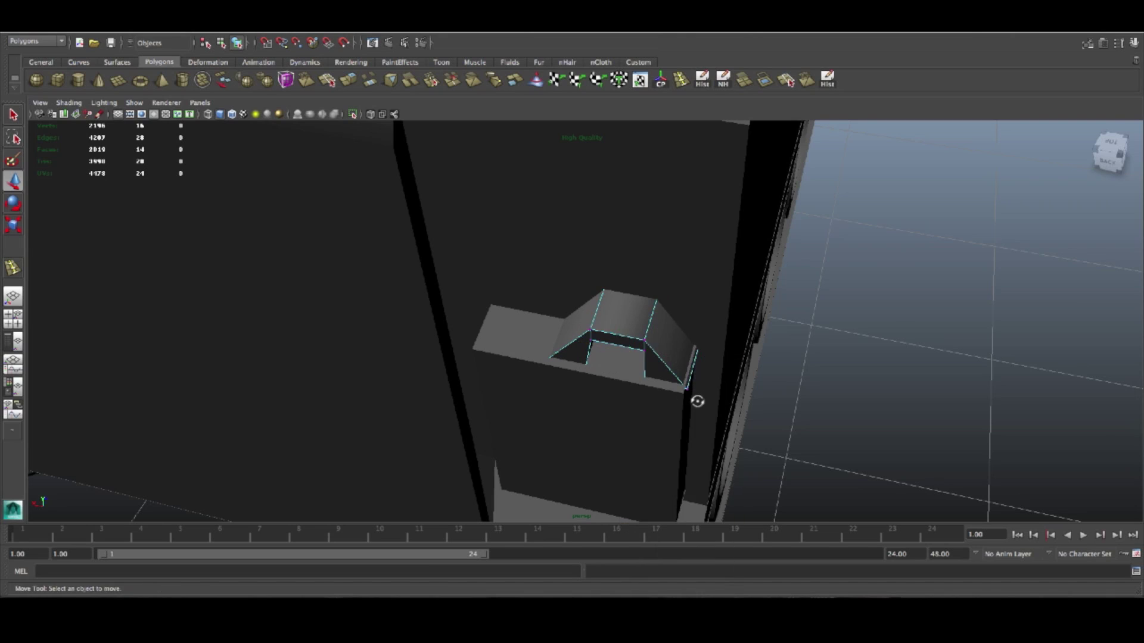
{"action": "left_click_drag", "start_coordinate": [697, 401], "coordinate": [710, 371], "text": "alt"}
{"action": "left_click_drag", "start_coordinate": [742, 435], "coordinate": [682, 294]}
{"action": "left_click_drag", "start_coordinate": [707, 373], "coordinate": [645, 349], "text": "alt"}
{"action": "left_click_drag", "start_coordinate": [529, 305], "coordinate": [562, 391]}
{"action": "left_click_drag", "start_coordinate": [514, 341], "coordinate": [525, 341]}
Step: Scale the handle's two upper corner edges apart to square its top and preview it smoothed
{"action": "right_click_drag", "start_coordinate": [597, 306], "coordinate": [597, 299]}
{"action": "double_click", "coordinate": [601, 312]}
{"action": "left_click", "coordinate": [601, 312]}
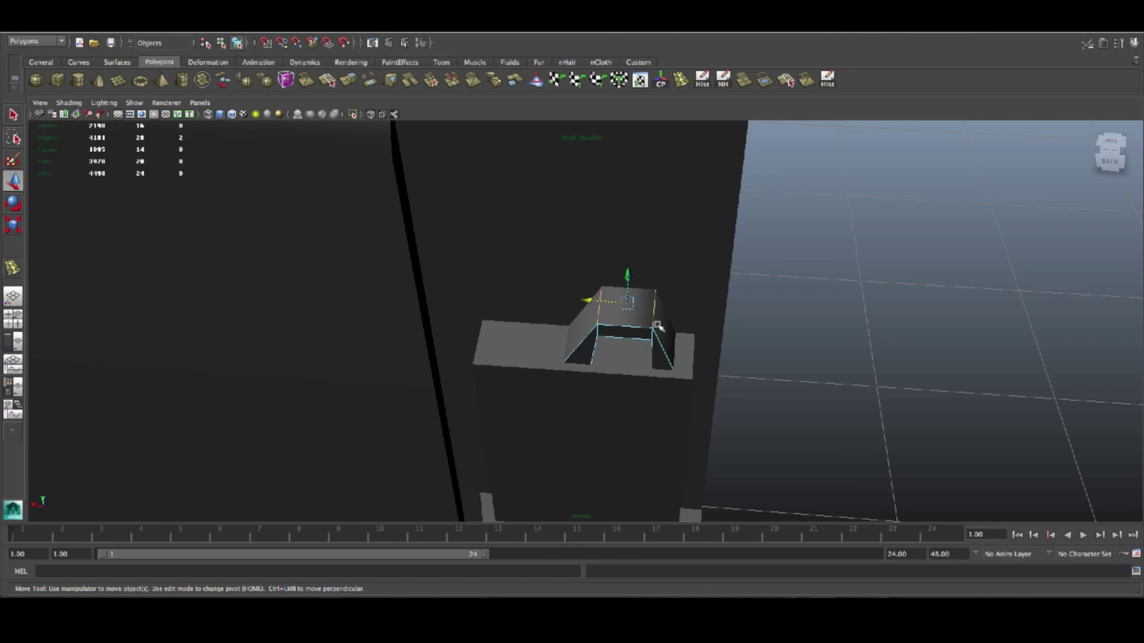
{"action": "key", "text": "r"}
{"action": "left_click_drag", "start_coordinate": [577, 302], "coordinate": [511, 296]}
{"action": "key", "text": "3"}
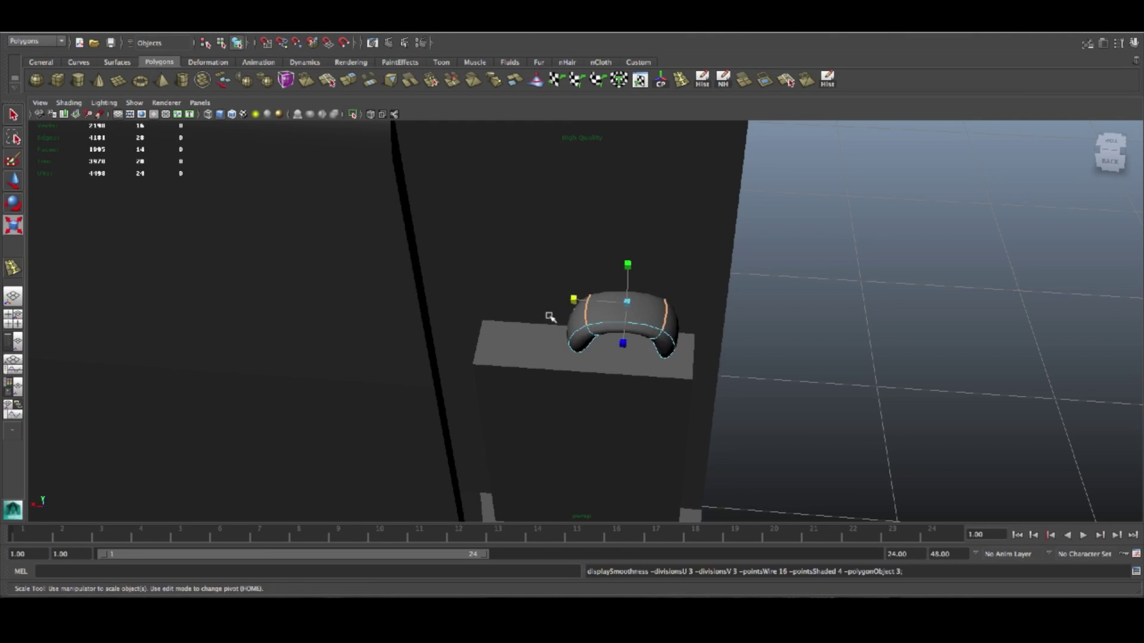
Step: Turn smooth preview off and adjust the height of the face under the handle's bridge
{"action": "left_click_drag", "start_coordinate": [622, 380], "coordinate": [657, 307], "text": "alt"}
{"action": "key", "text": "1"}
{"action": "right_click_drag", "start_coordinate": [657, 298], "coordinate": [657, 322]}
{"action": "left_click", "coordinate": [633, 307]}
{"action": "key", "text": "w"}
{"action": "mouse_move", "coordinate": [655, 339]}
{"action": "left_mouse_down", "text": "alt"}
{"action": "mouse_move", "coordinate": [638, 264]}
{"action": "mouse_move", "coordinate": [624, 283]}
{"action": "mouse_move", "coordinate": [653, 339]}
{"action": "left_mouse_up", "text": "alt"}
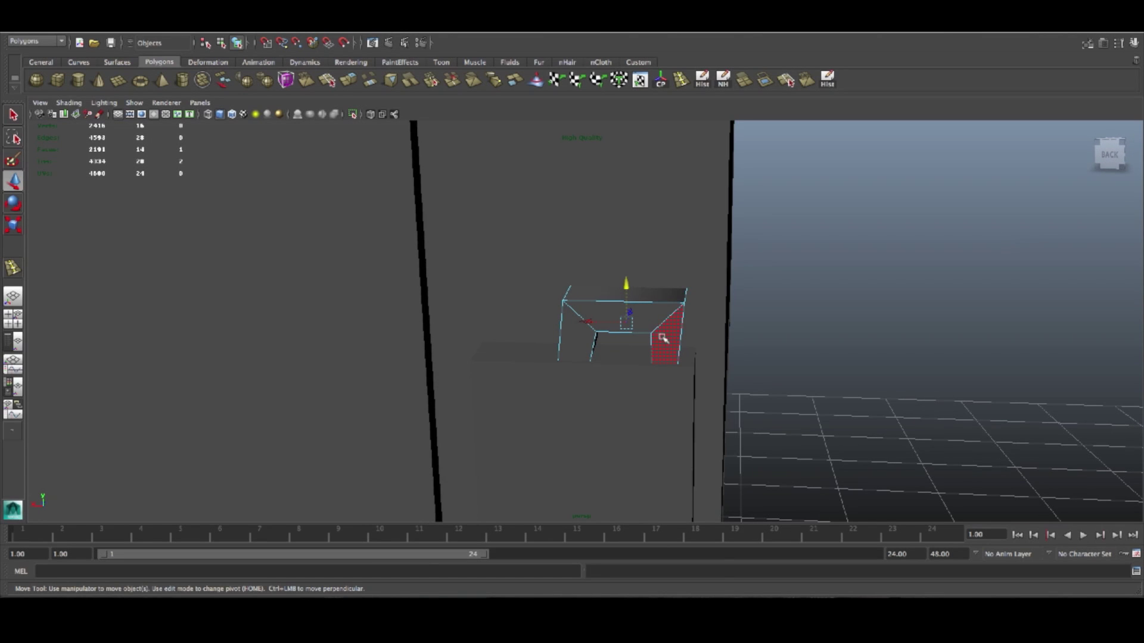
Step: Shift the handle toward the rear box's outer edge, realign its two upper corner edges above the legs and preview it smoothed
{"action": "right_click_drag", "start_coordinate": [642, 344], "coordinate": [692, 330]}
{"action": "left_click_drag", "start_coordinate": [588, 356], "coordinate": [605, 358]}
{"action": "mouse_move", "coordinate": [687, 307]}
{"action": "right_mouse_down"}
{"action": "mouse_move", "coordinate": [686, 279]}
{"action": "mouse_move", "coordinate": [700, 290]}
{"action": "right_mouse_up"}
{"action": "left_click", "coordinate": [702, 294]}
{"action": "left_click", "coordinate": [582, 292], "text": "shift"}
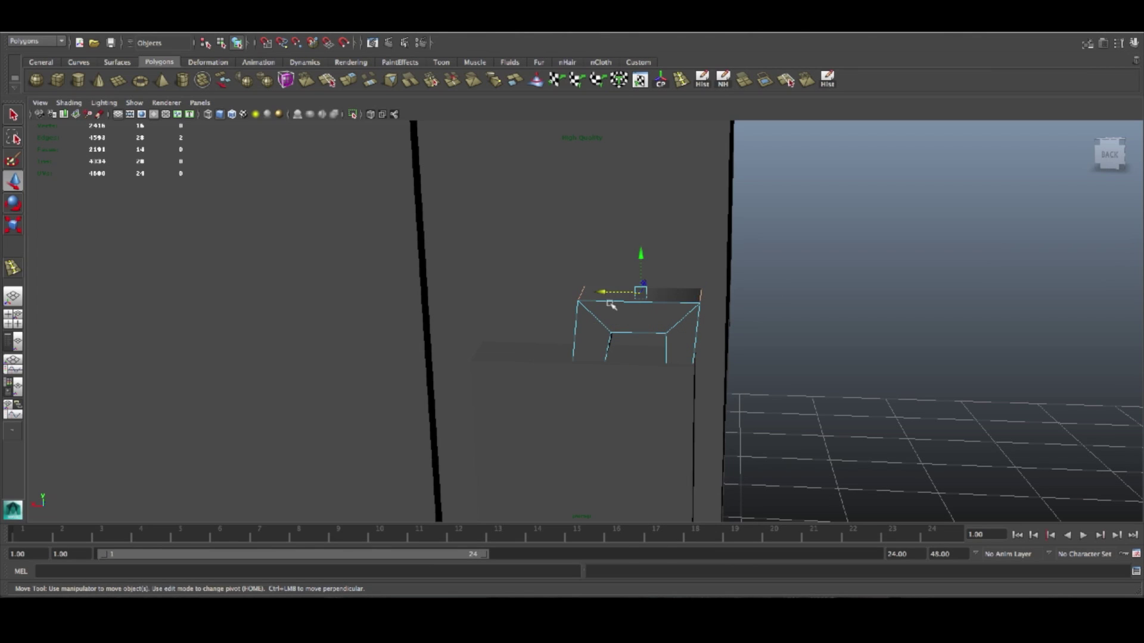
{"action": "left_click_drag", "start_coordinate": [601, 293], "coordinate": [596, 292]}
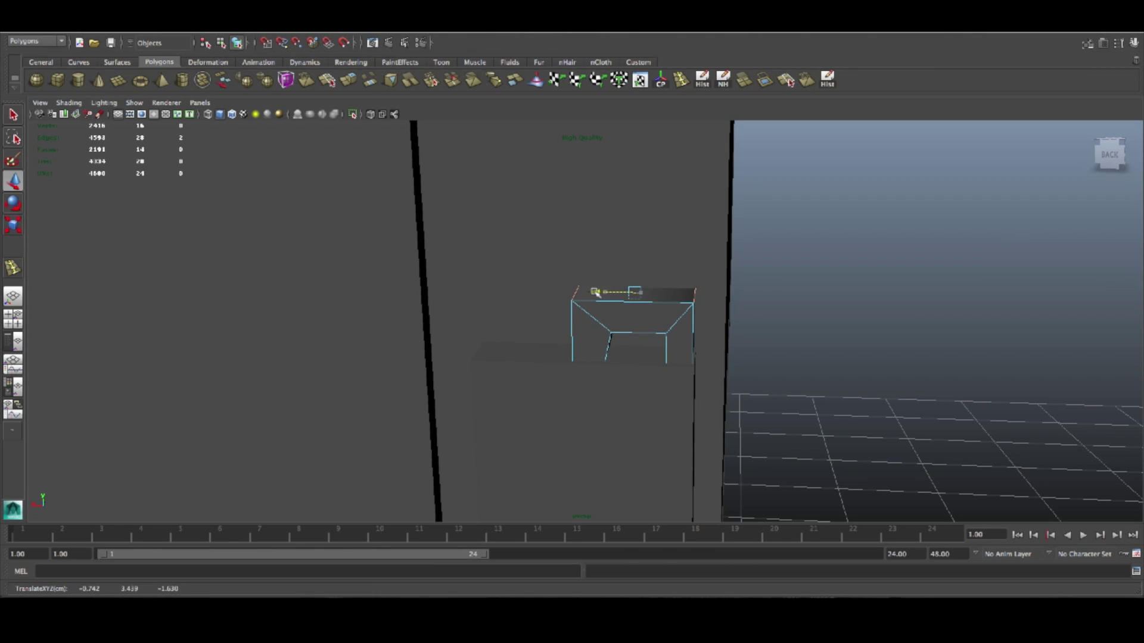
{"action": "key", "text": "3"}
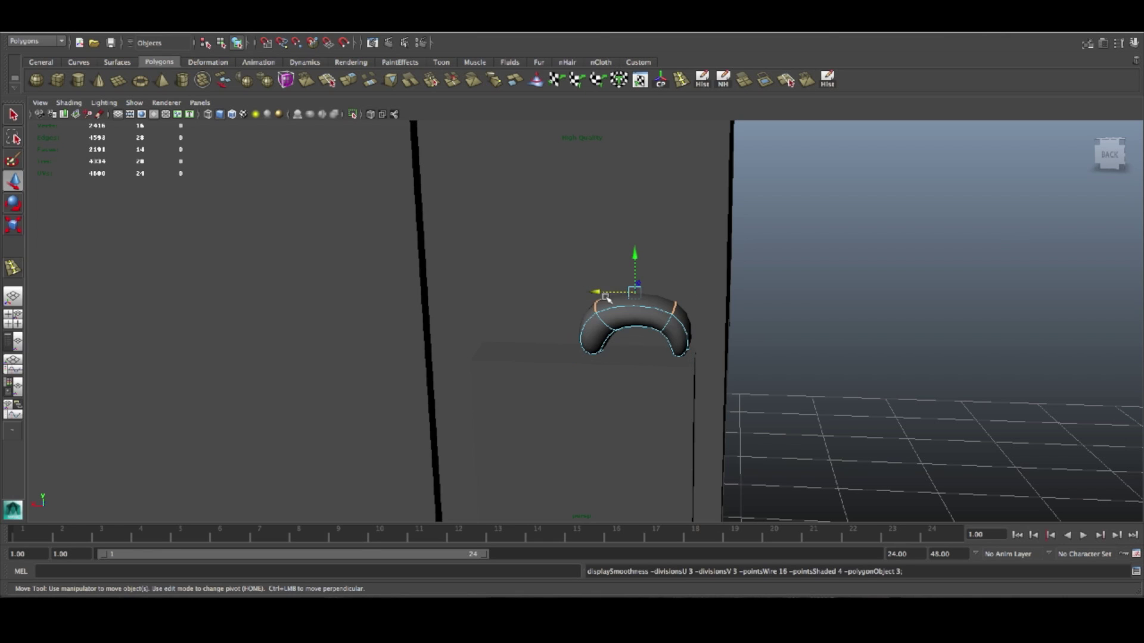
Step: Examine the handle's shape from several angles with smooth preview on and off, ending in object selection
{"action": "key", "text": "1"}
{"action": "right_click_drag", "start_coordinate": [653, 329], "coordinate": [689, 330]}
{"action": "left_click_drag", "start_coordinate": [636, 339], "coordinate": [658, 350], "text": "alt"}
{"action": "right_click_drag", "start_coordinate": [641, 314], "coordinate": [607, 311]}
{"action": "left_click_drag", "start_coordinate": [614, 334], "coordinate": [564, 322], "text": "alt"}
{"action": "key", "text": "3"}
{"action": "key", "text": "1"}
{"action": "left_click_drag", "start_coordinate": [636, 361], "coordinate": [598, 388], "text": "alt"}
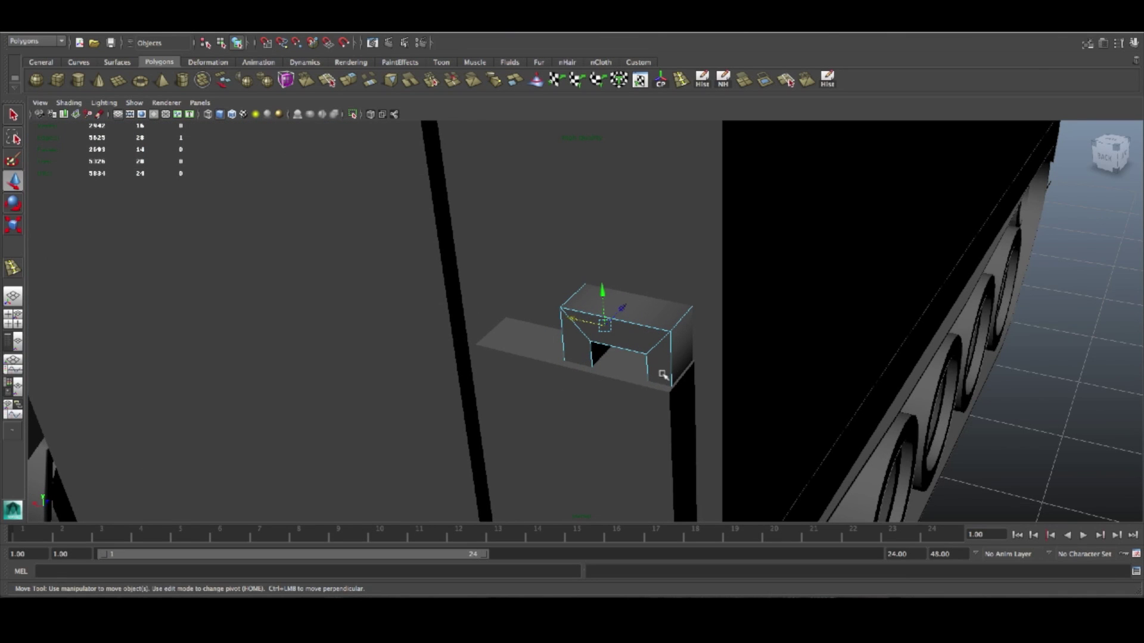
{"action": "right_click_drag", "start_coordinate": [671, 362], "coordinate": [711, 341]}
{"action": "left_click", "coordinate": [652, 348]}
{"action": "left_click_drag", "start_coordinate": [682, 353], "coordinate": [650, 377], "text": "alt"}
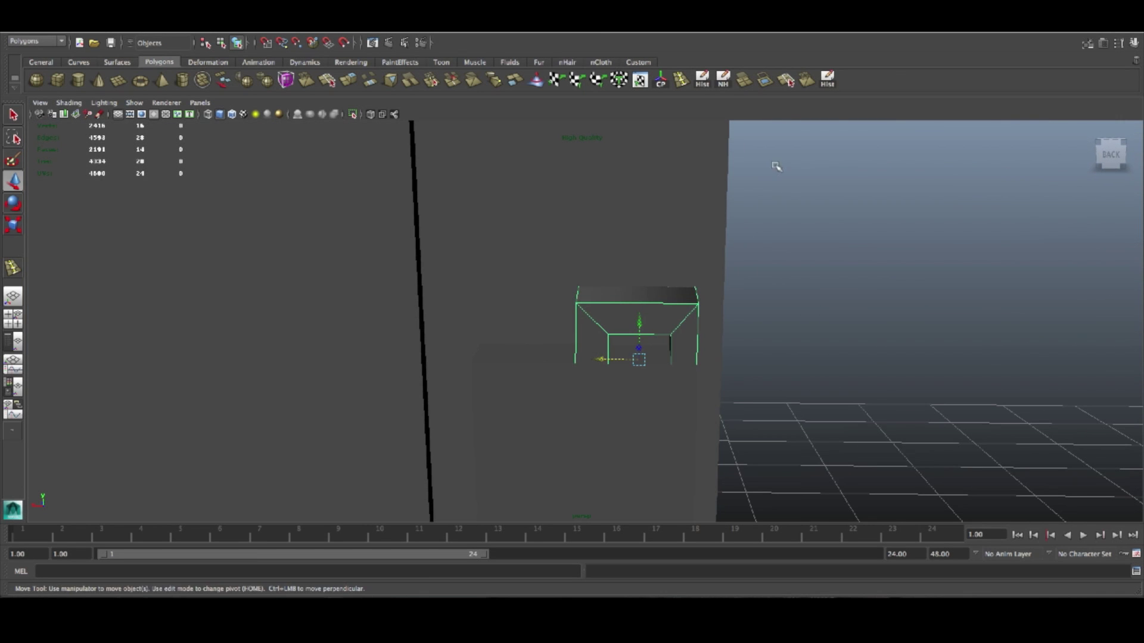
Step: Insert edge loops along the handle's long outer edges and show it with the smoothed cage preview
{"action": "left_click", "coordinate": [701, 80]}
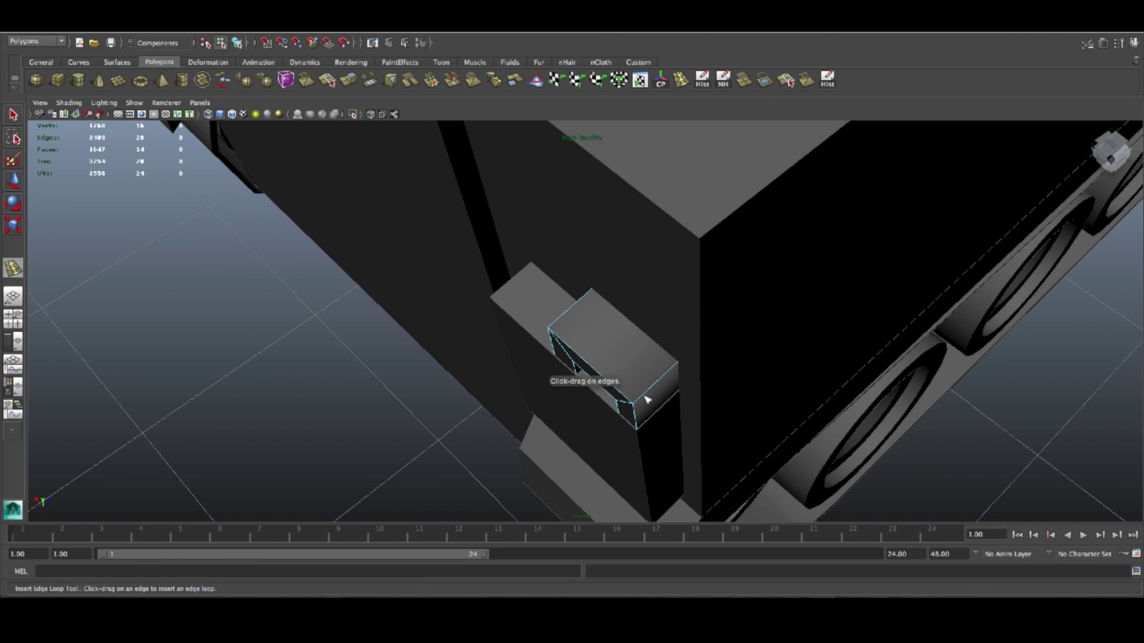
{"action": "left_click_drag", "start_coordinate": [636, 405], "coordinate": [633, 402]}
{"action": "key", "text": "2"}
{"action": "left_click_drag", "start_coordinate": [689, 368], "coordinate": [698, 350], "text": "alt"}
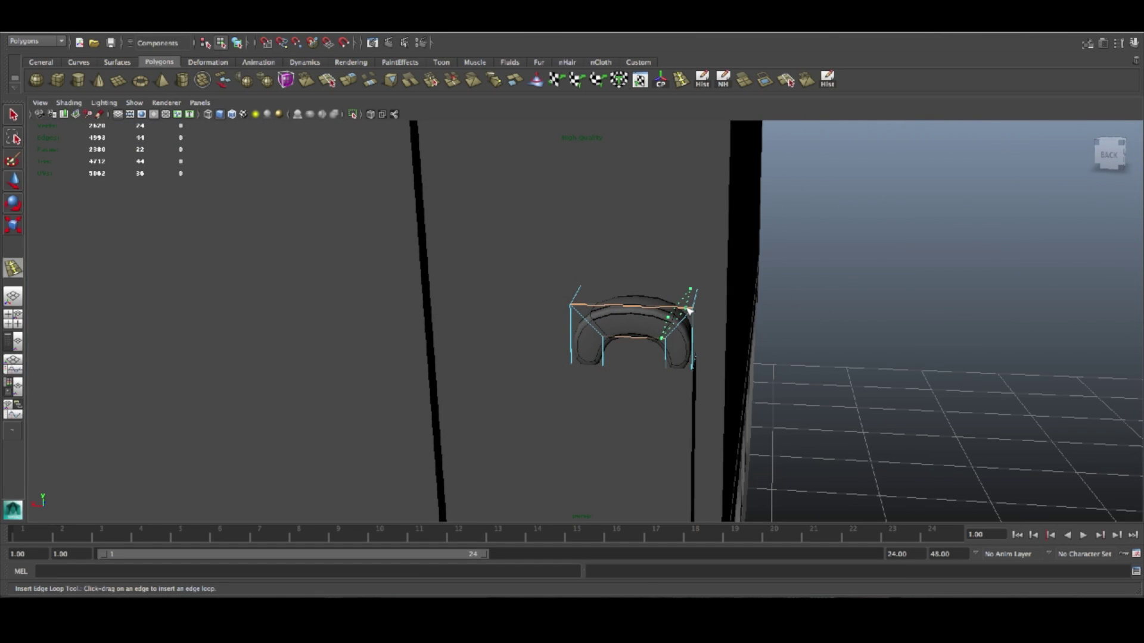
Step: Insert supporting edge loops beside the handle's two upper corners and compare the result with smooth preview on and off
{"action": "left_click", "coordinate": [690, 310]}
{"action": "left_click_drag", "start_coordinate": [606, 306], "coordinate": [577, 306]}
{"action": "left_click_drag", "start_coordinate": [640, 338], "coordinate": [620, 355], "text": "alt"}
{"action": "left_click_drag", "start_coordinate": [689, 356], "coordinate": [651, 378], "text": "alt"}
{"action": "key", "text": "1"}
{"action": "key", "text": "3"}
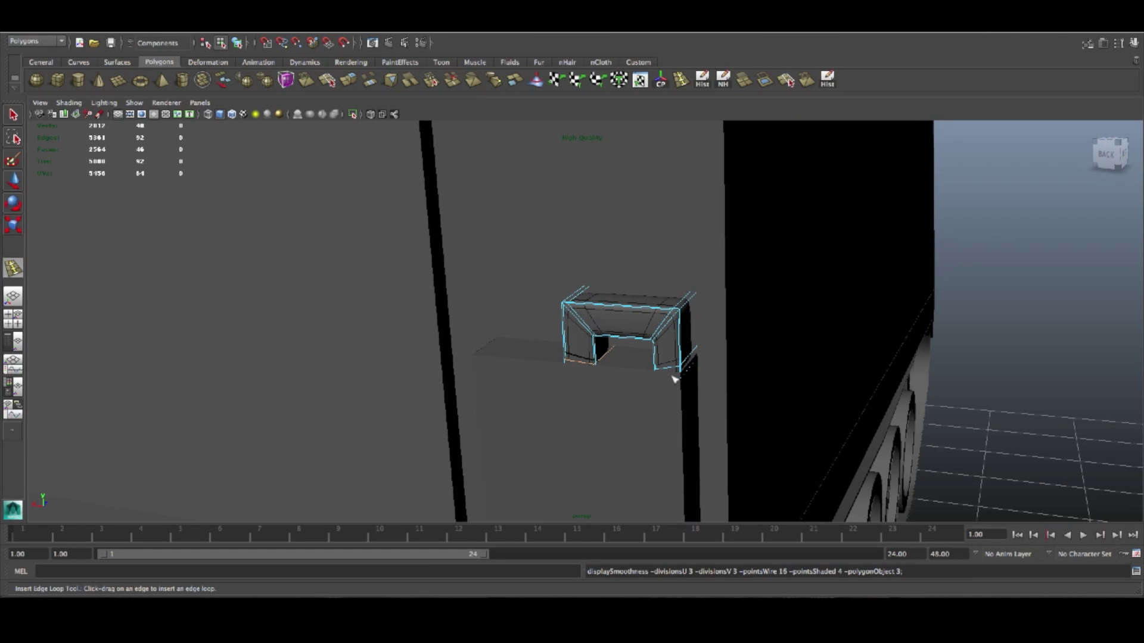
{"action": "key", "text": "1"}
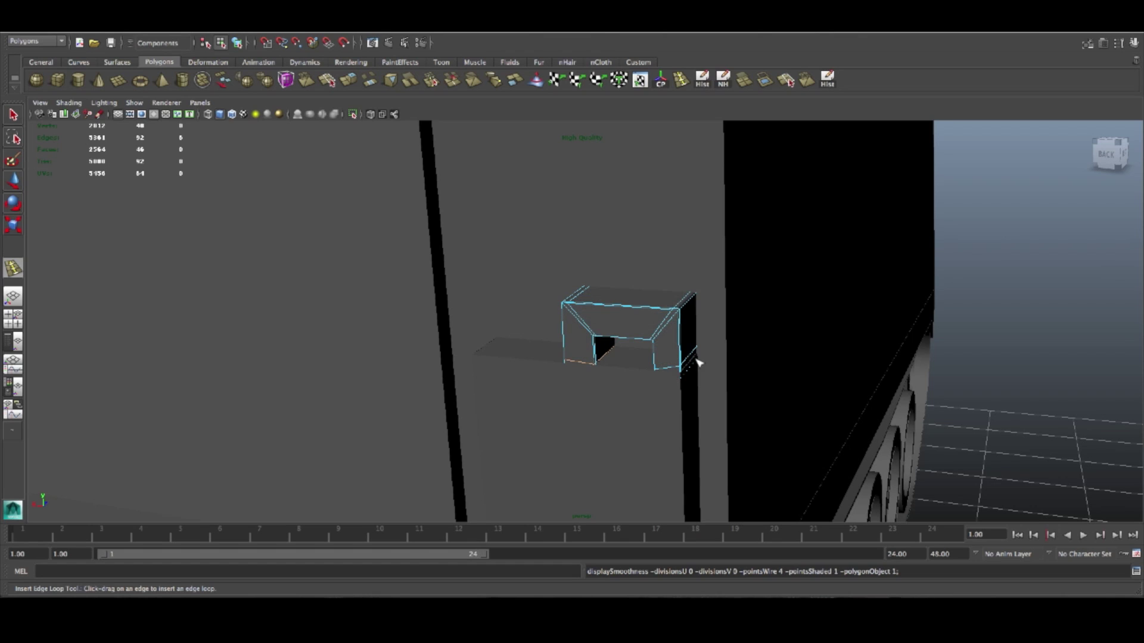
Step: Return to object selection and apply Smooth to the handle mesh
{"action": "key", "text": "F8"}
{"action": "left_click", "coordinate": [638, 319]}
{"action": "key", "text": "w"}
{"action": "left_click", "coordinate": [349, 31]}
{"action": "left_click", "coordinate": [370, 82]}
{"action": "left_click_drag", "start_coordinate": [810, 348], "coordinate": [831, 361], "text": "alt"}
{"action": "left_click", "coordinate": [994, 407]}
{"action": "left_click", "coordinate": [622, 300]}
{"action": "left_click_drag", "start_coordinate": [643, 316], "coordinate": [637, 334], "text": "alt"}
{"action": "left_click", "coordinate": [911, 396]}
{"action": "left_click_drag", "start_coordinate": [912, 396], "coordinate": [841, 434], "text": "alt"}
Step: Select the smoothed handle and isolate it in the view
{"action": "left_click", "coordinate": [598, 324]}
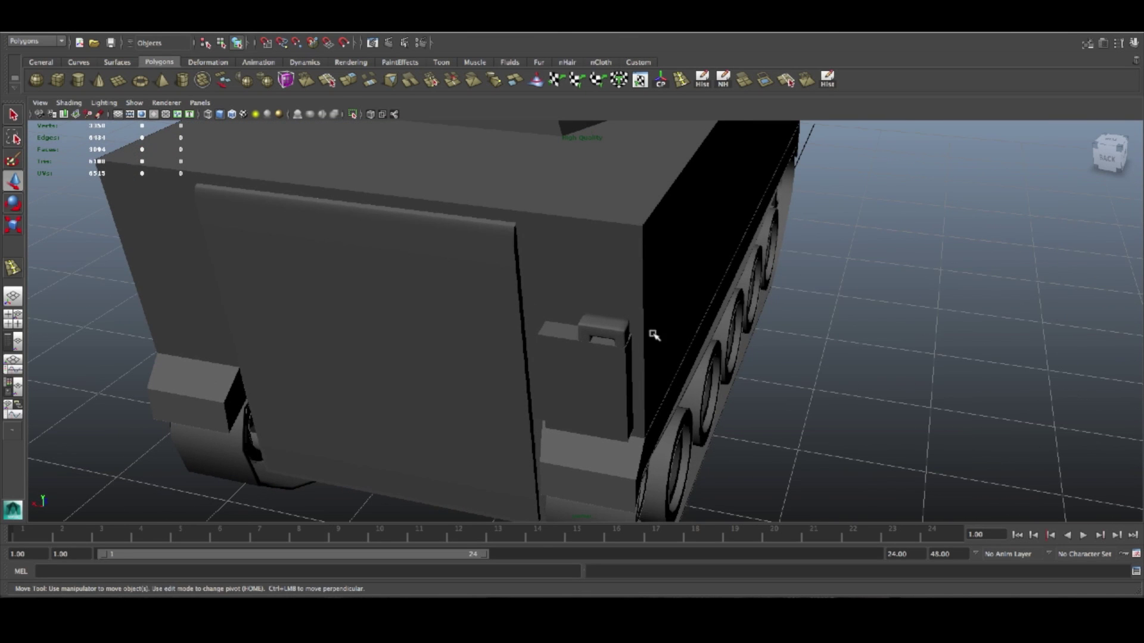
{"action": "left_click", "coordinate": [135, 102]}
{"action": "mouse_move", "coordinate": [179, 120]}
{"action": "left_click", "coordinate": [270, 129]}
{"action": "right_click_drag", "start_coordinate": [623, 349], "coordinate": [733, 395], "text": "alt"}
{"action": "left_click_drag", "start_coordinate": [732, 394], "coordinate": [729, 375], "text": "alt"}
Step: Delete the bottom cap faces from both legs of the handle
{"action": "right_click_drag", "start_coordinate": [729, 374], "coordinate": [730, 402]}
{"action": "left_click_drag", "start_coordinate": [810, 482], "coordinate": [639, 424]}
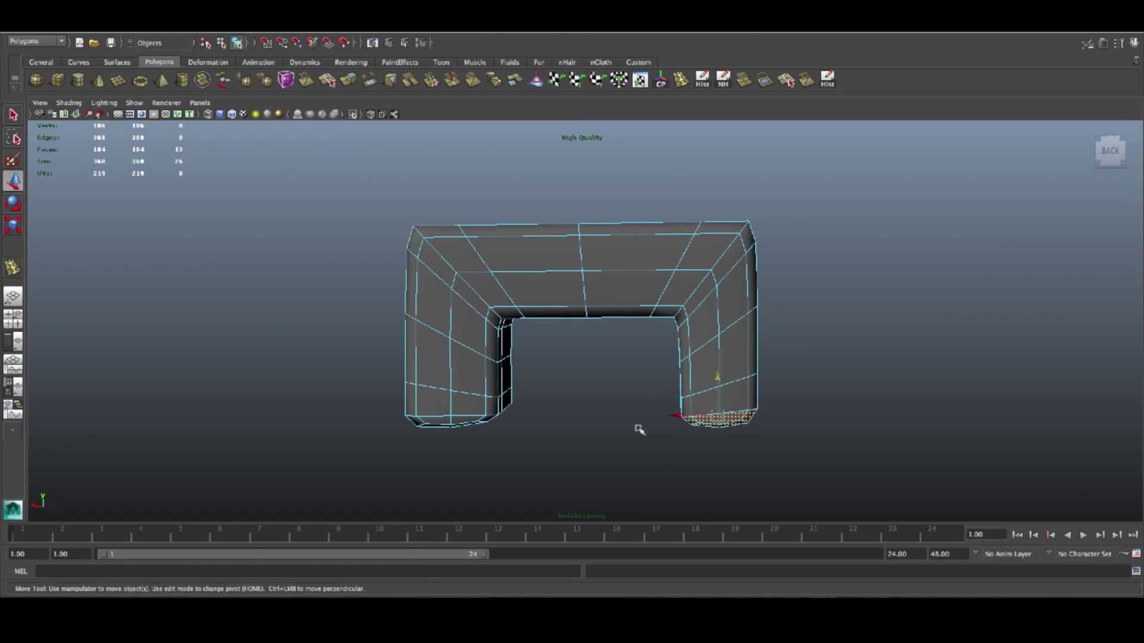
{"action": "key", "text": "Delete"}
{"action": "left_click_drag", "start_coordinate": [551, 468], "coordinate": [371, 417]}
{"action": "key", "text": "Delete"}
Step: Delete the lowest ring of faces remaining on each leg of the handle
{"action": "double_click", "coordinate": [469, 411]}
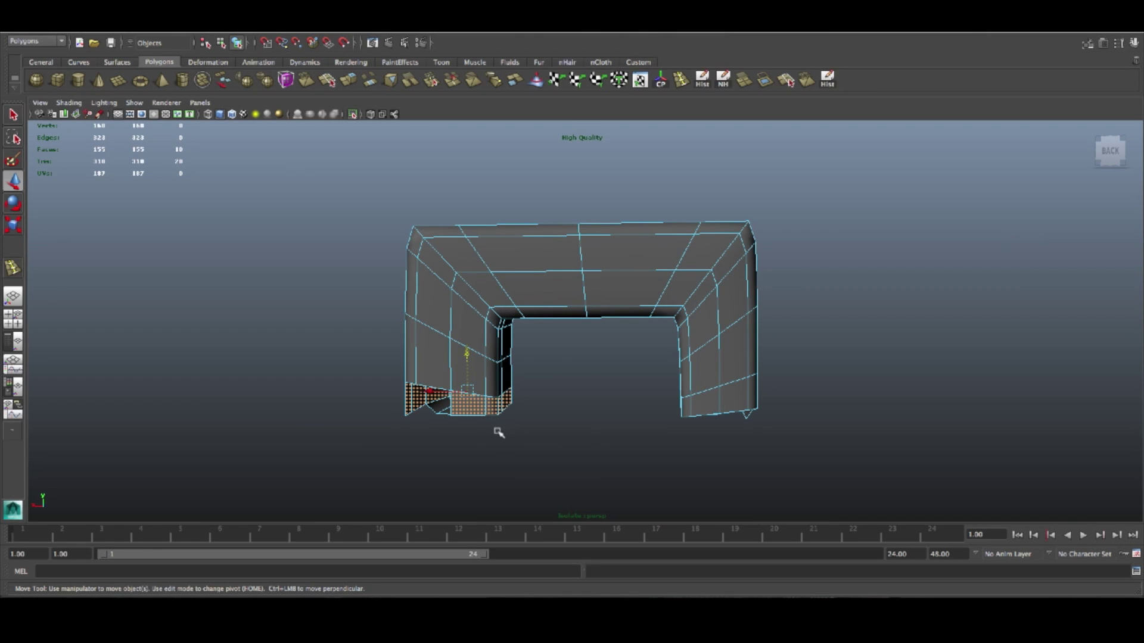
{"action": "key", "text": "Delete"}
{"action": "left_click", "coordinate": [697, 408]}
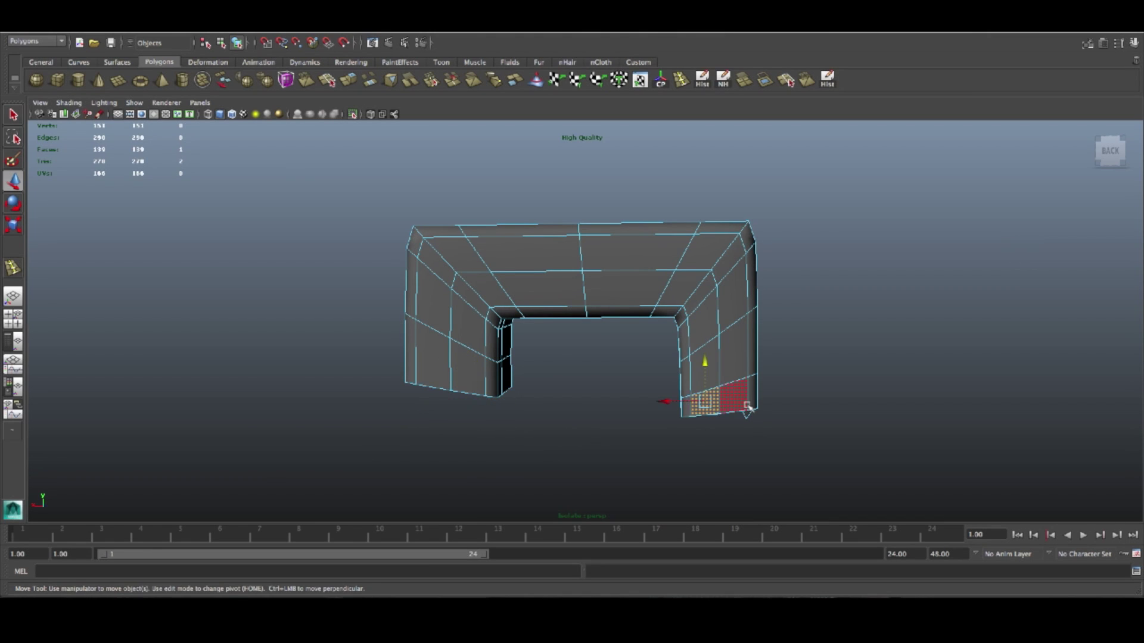
{"action": "double_click", "coordinate": [743, 408], "text": "shift"}
{"action": "key", "text": "Delete"}
{"action": "double_click", "coordinate": [738, 408]}
{"action": "key", "text": "Delete"}
Step: Delete three redundant edge loops running lengthwise along the handle's front and outer surface
{"action": "right_click_drag", "start_coordinate": [725, 351], "coordinate": [723, 324]}
{"action": "left_click", "coordinate": [578, 386]}
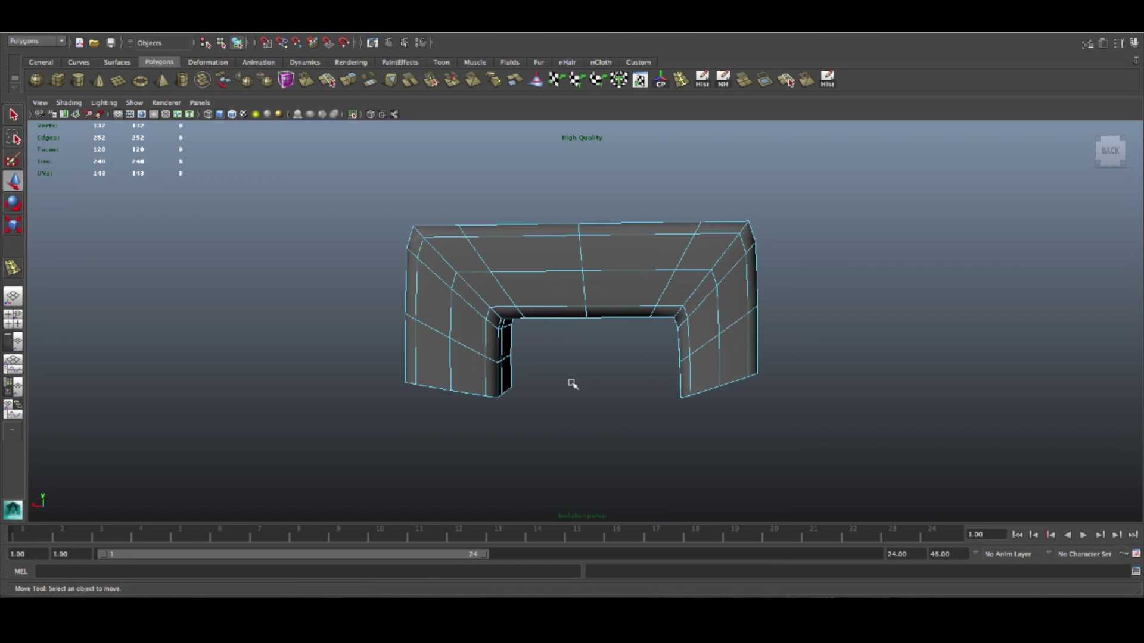
{"action": "double_click", "coordinate": [450, 318]}
{"action": "left_click_drag", "start_coordinate": [554, 363], "coordinate": [582, 383], "text": "alt"}
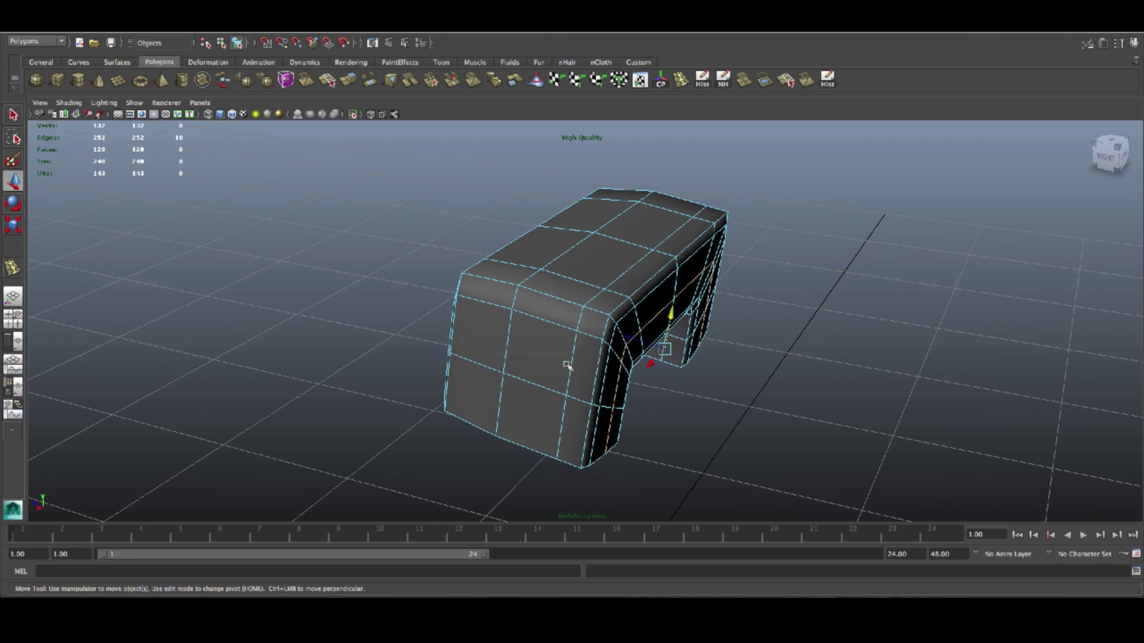
{"action": "double_click", "coordinate": [573, 369], "text": "shift"}
{"action": "double_click", "coordinate": [506, 350], "text": "shift"}
{"action": "left_click_drag", "start_coordinate": [533, 373], "coordinate": [494, 358], "text": "alt"}
{"action": "key", "text": "Delete"}
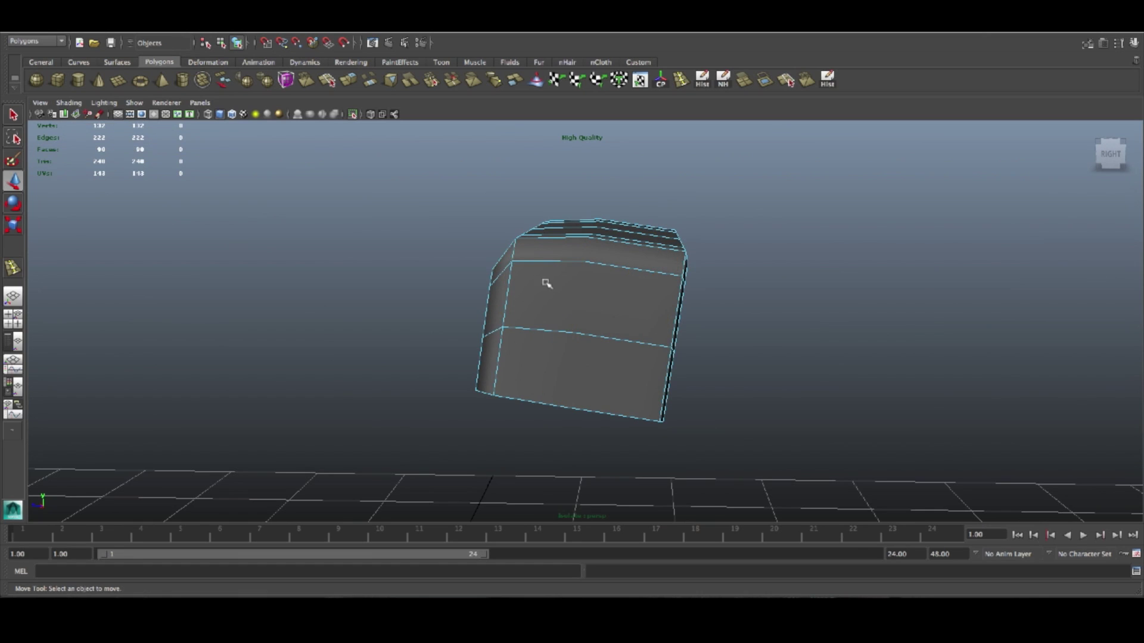
Step: Undo the last edge deletion and delete only the lengthwise edge loops nearest the handle's outward-facing side
{"action": "key", "text": "ctrl+z"}
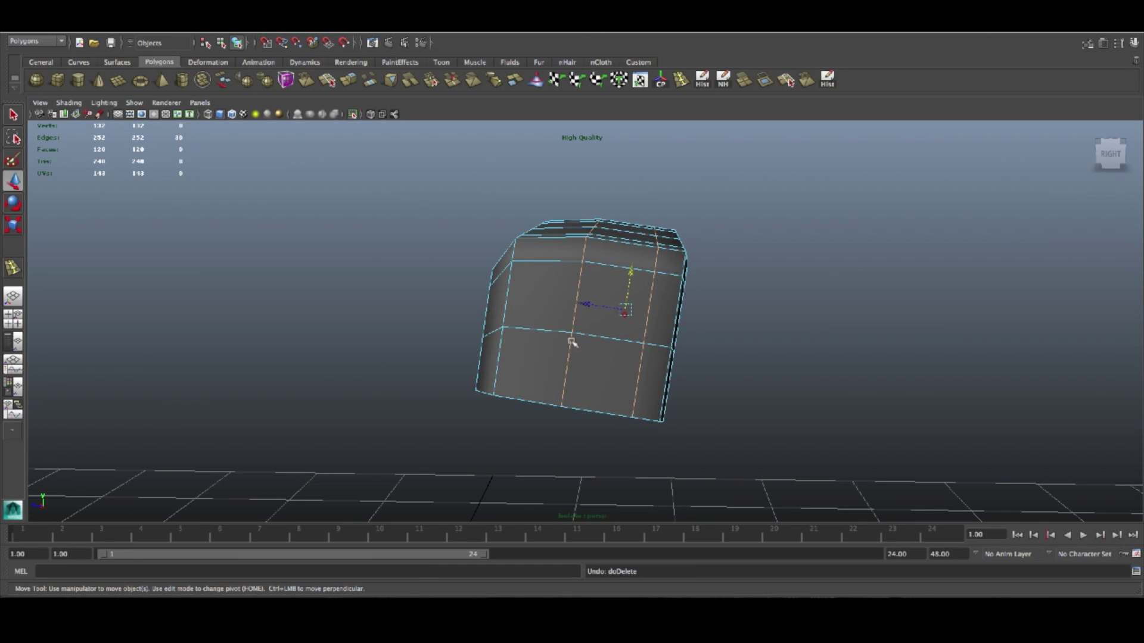
{"action": "key", "text": "ctrl+z"}
{"action": "key", "text": "ctrl+z"}
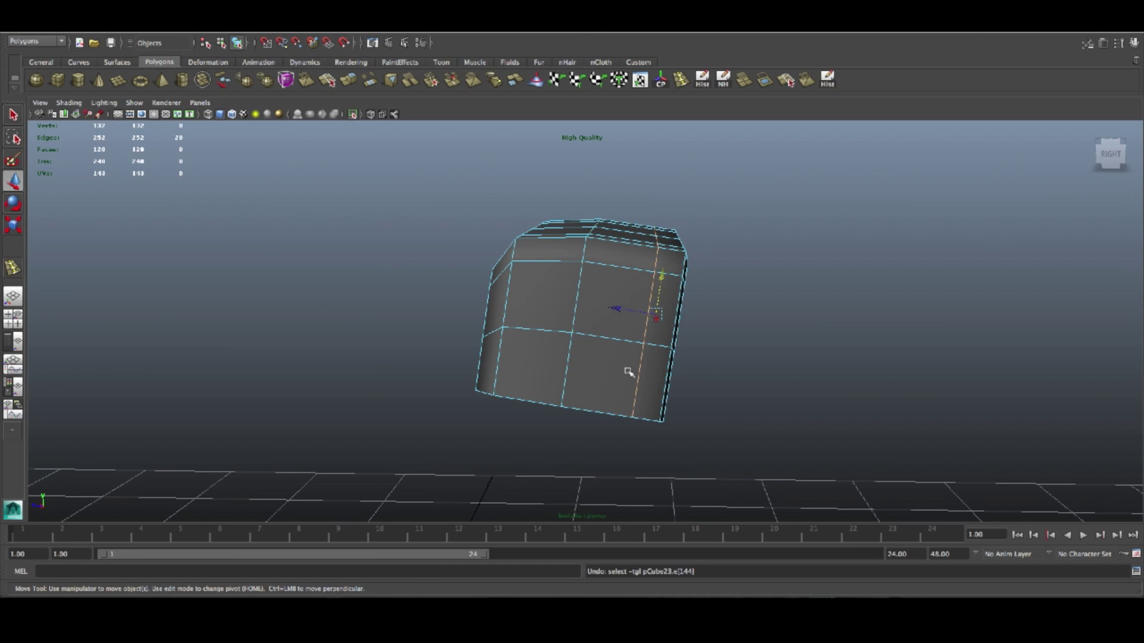
{"action": "right_click_drag", "start_coordinate": [562, 332], "coordinate": [434, 217], "text": "shift"}
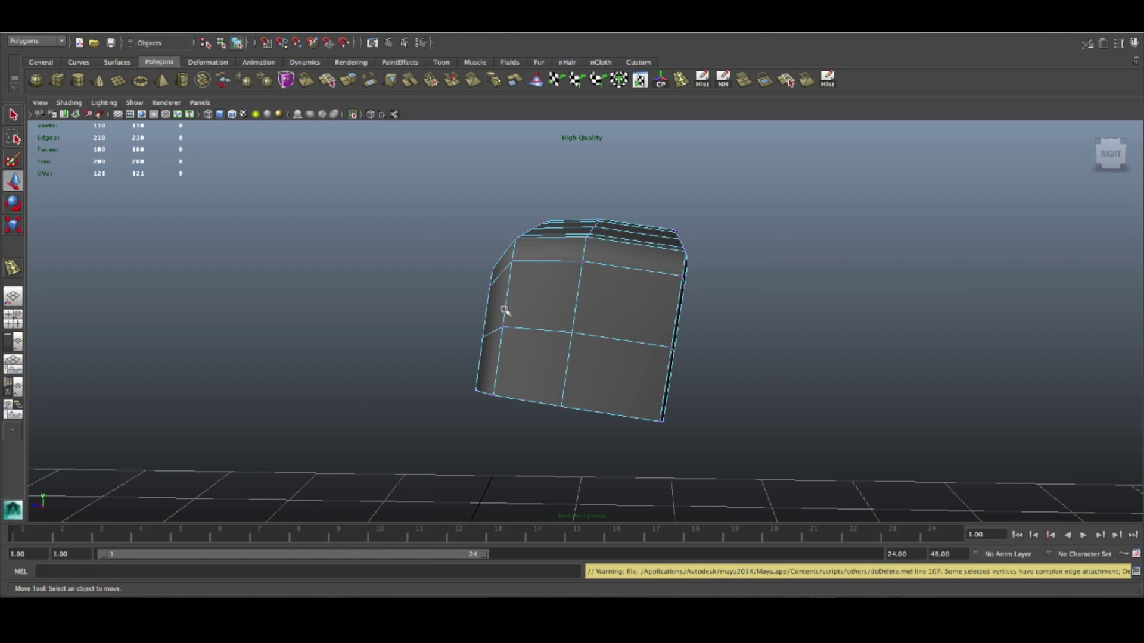
Step: Delete the strips of faces on the hull-facing half of the handle, on both its outer and inner surfaces
{"action": "right_click_drag", "start_coordinate": [524, 308], "coordinate": [519, 352]}
{"action": "left_click", "coordinate": [523, 356]}
{"action": "double_click", "coordinate": [530, 308], "text": "shift"}
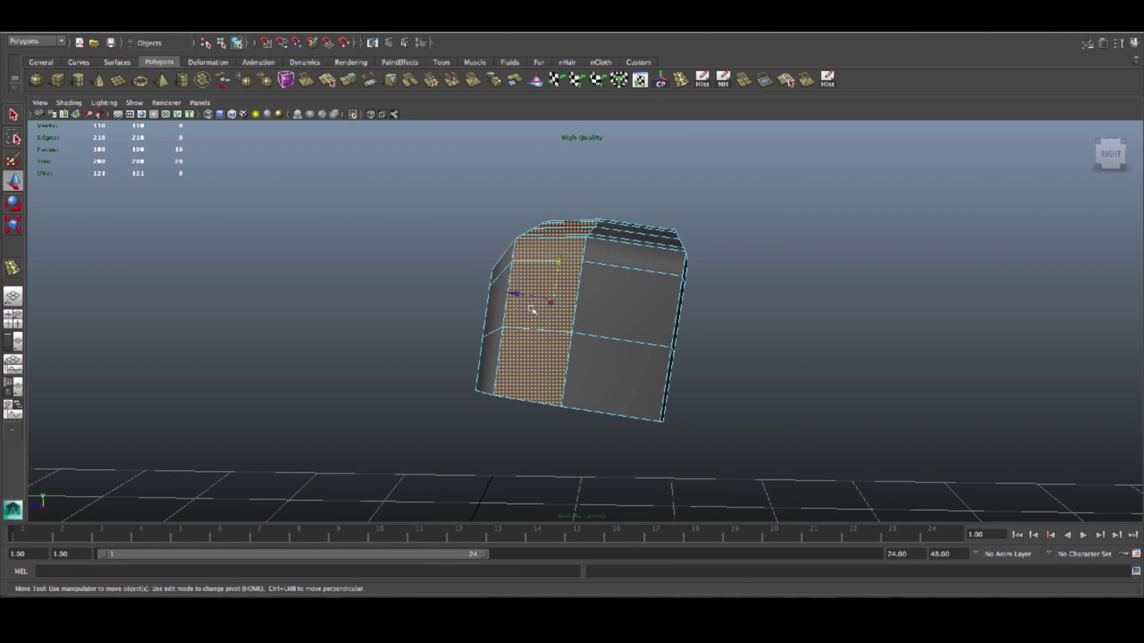
{"action": "key", "text": "Delete"}
{"action": "left_click", "coordinate": [494, 304]}
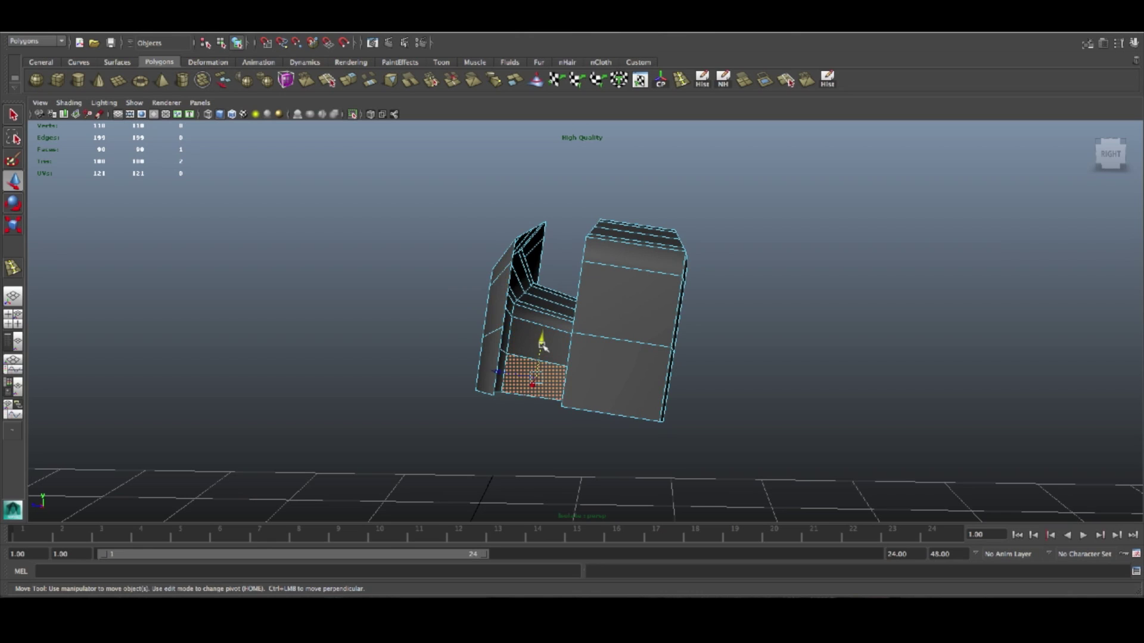
{"action": "double_click", "coordinate": [536, 334]}
{"action": "key", "text": "Delete"}
{"action": "double_click", "coordinate": [498, 327]}
{"action": "key", "text": "Delete"}
Step: Delete the redundant edge loops crossing the handle, keeping only the diagonal ones at its two corners
{"action": "right_click_drag", "start_coordinate": [649, 348], "coordinate": [672, 326]}
{"action": "left_click_drag", "start_coordinate": [628, 340], "coordinate": [498, 318], "text": "alt"}
{"action": "left_click", "coordinate": [617, 284]}
{"action": "right_click_drag", "start_coordinate": [618, 287], "coordinate": [618, 258]}
{"action": "left_click_drag", "start_coordinate": [502, 302], "coordinate": [493, 281], "text": "alt"}
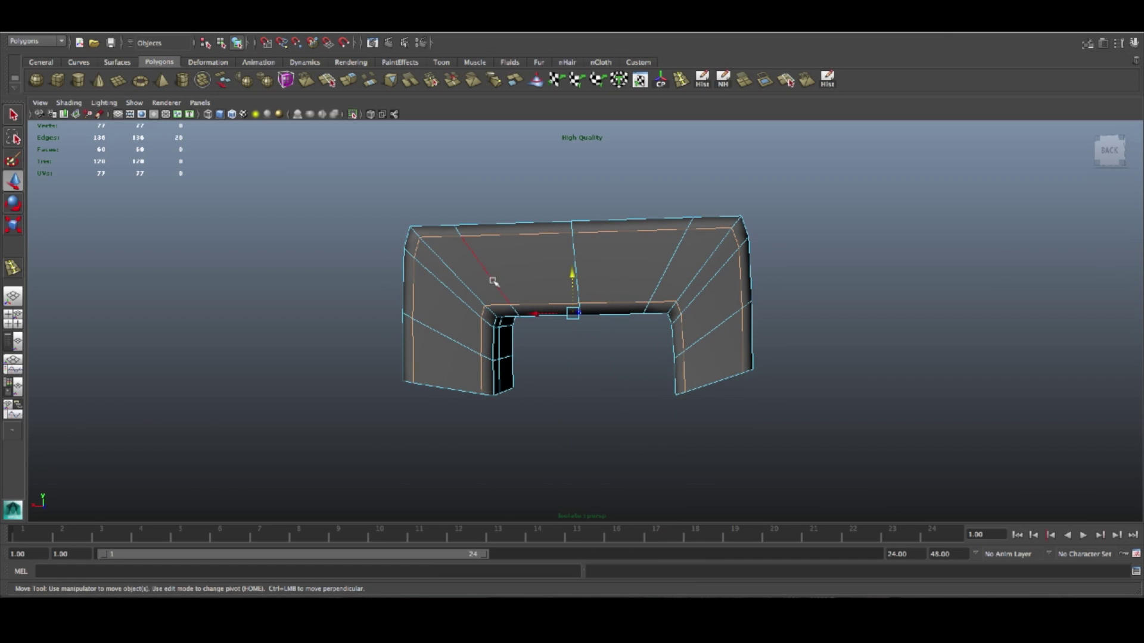
{"action": "left_click", "coordinate": [467, 304], "text": "shift"}
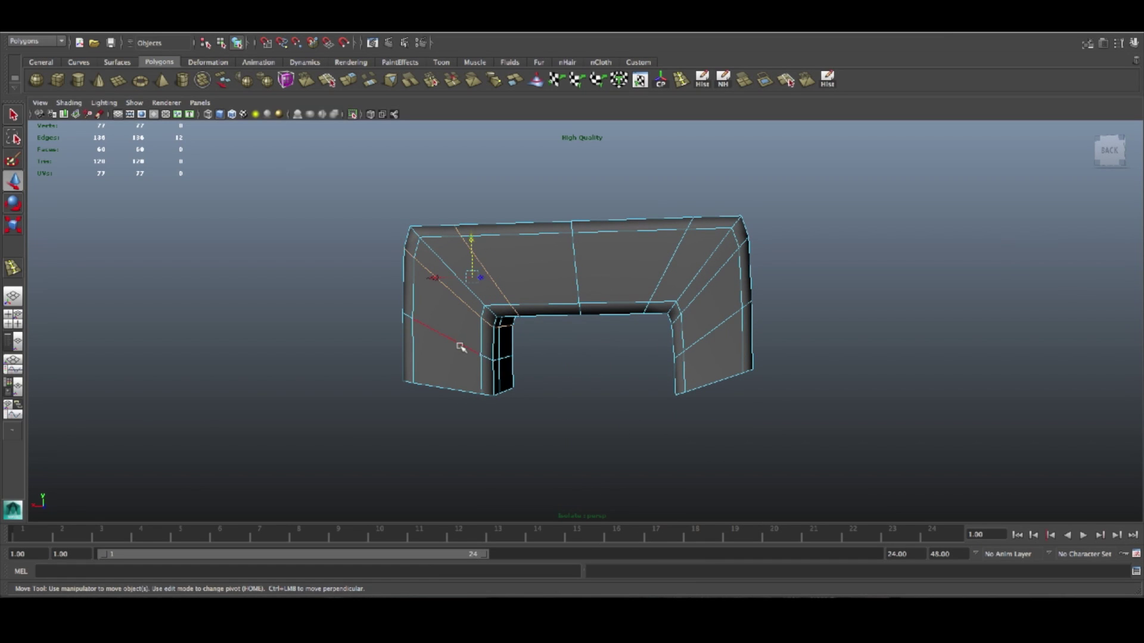
{"action": "double_click", "coordinate": [500, 350], "text": "shift"}
{"action": "key", "text": "Delete"}
Step: Delete the leftover vertices along the handle's edges while keeping those at its corners and leg ends
{"action": "right_click_drag", "start_coordinate": [709, 320], "coordinate": [659, 320]}
{"action": "left_click_drag", "start_coordinate": [851, 460], "coordinate": [65, 127]}
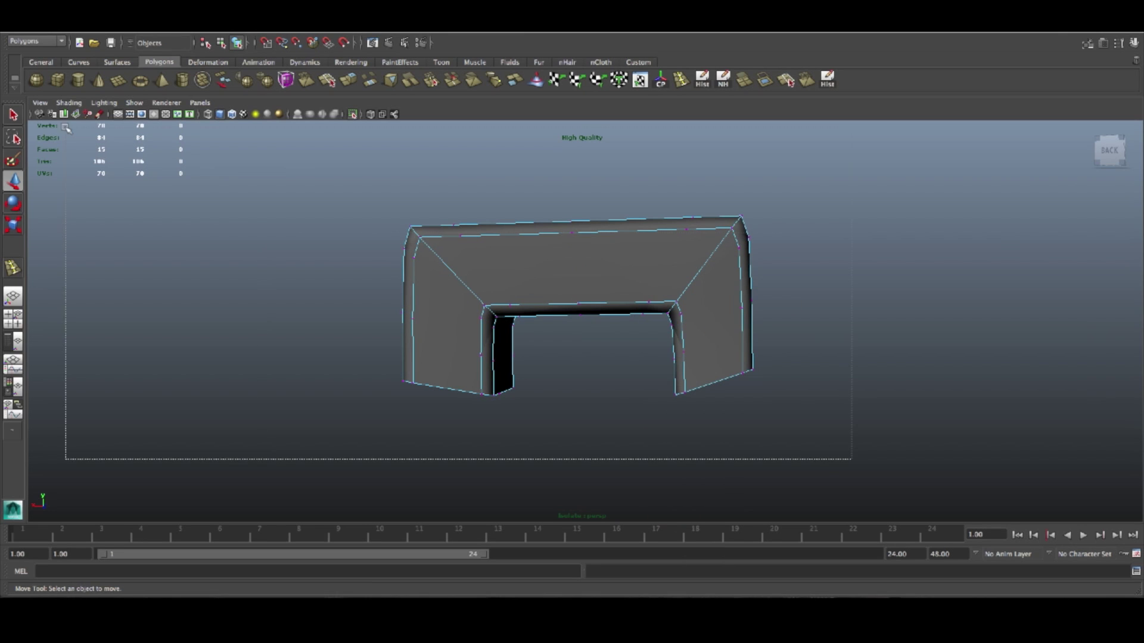
{"action": "key", "text": "Delete"}
{"action": "key", "text": "ctrl+z"}
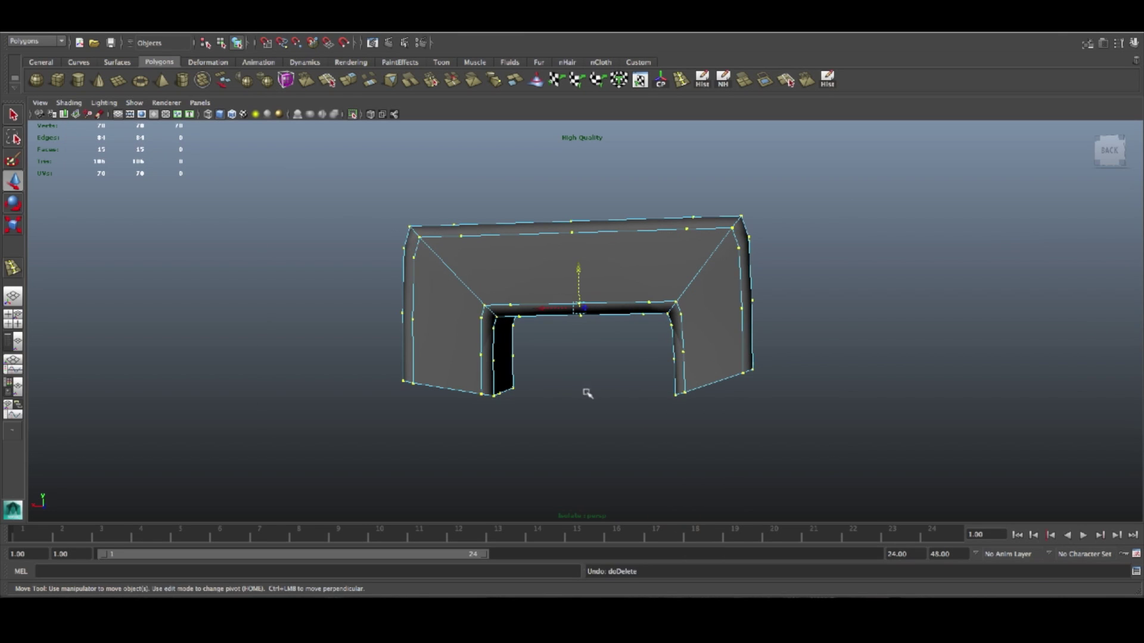
{"action": "left_click_drag", "start_coordinate": [570, 411], "coordinate": [618, 335], "text": "alt"}
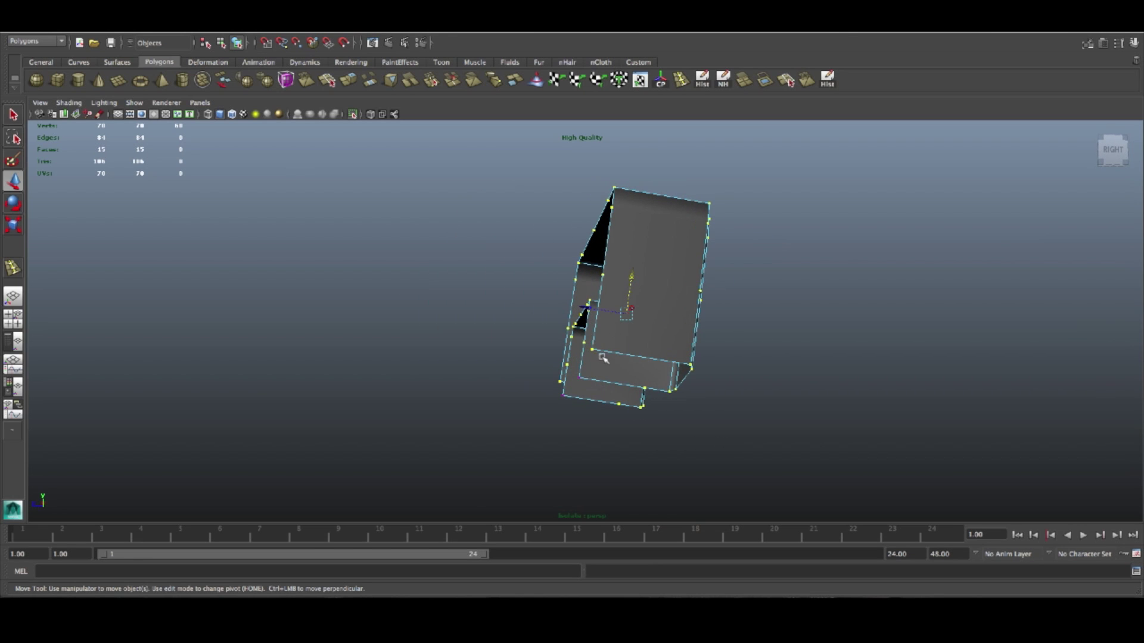
{"action": "left_click_drag", "start_coordinate": [530, 375], "coordinate": [529, 372], "text": "alt"}
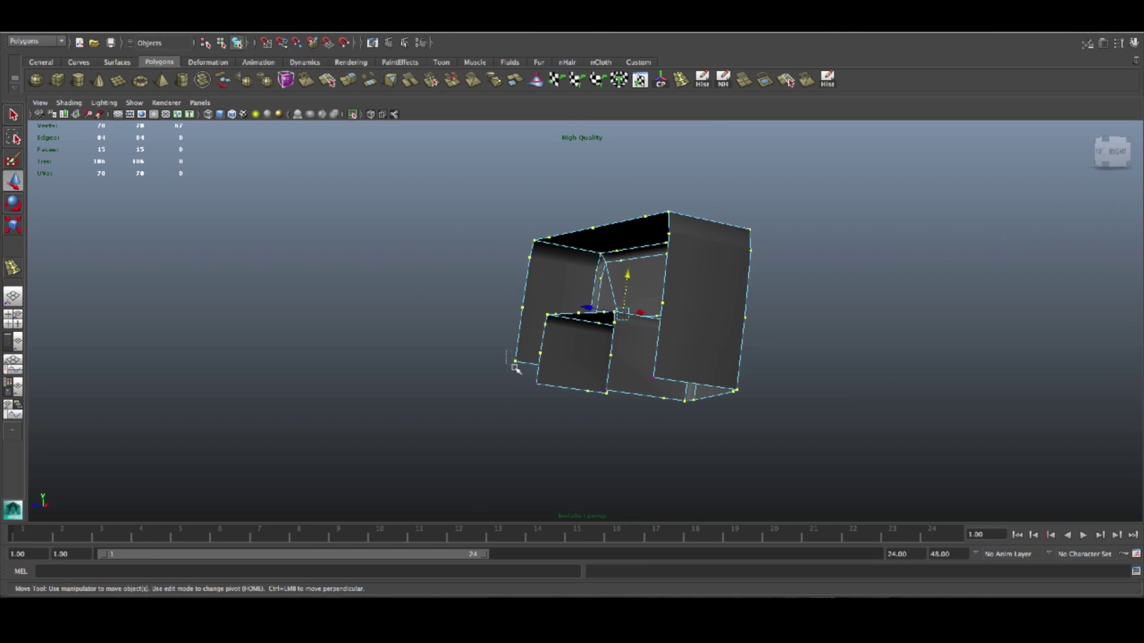
{"action": "key", "text": "Delete"}
Step: Select the simplified handle as an object and turn off view isolation to show the whole tank
{"action": "left_click_drag", "start_coordinate": [587, 371], "coordinate": [627, 345], "text": "alt"}
{"action": "right_click_drag", "start_coordinate": [628, 345], "coordinate": [660, 331]}
{"action": "left_click", "coordinate": [825, 342]}
{"action": "left_click_drag", "start_coordinate": [824, 342], "coordinate": [661, 325], "text": "alt"}
{"action": "left_click", "coordinate": [660, 325]}
{"action": "left_click_drag", "start_coordinate": [741, 339], "coordinate": [365, 194], "text": "alt"}
{"action": "left_click", "coordinate": [131, 104]}
{"action": "mouse_move", "coordinate": [164, 120]}
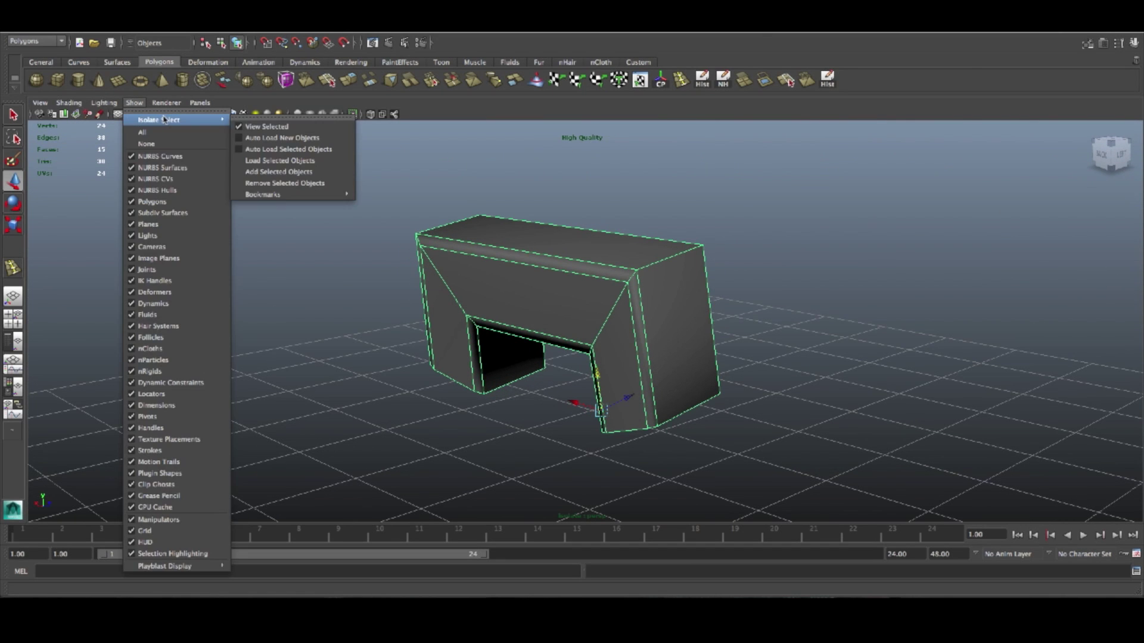
{"action": "left_click", "coordinate": [250, 127]}
Step: Try to move the handle's open back edges toward the hull
{"action": "scroll", "coordinate": [693, 376], "scroll_direction": "down", "scroll_amount": 4}
{"action": "left_click_drag", "start_coordinate": [688, 376], "coordinate": [578, 309], "text": "alt"}
{"action": "left_click", "coordinate": [598, 316]}
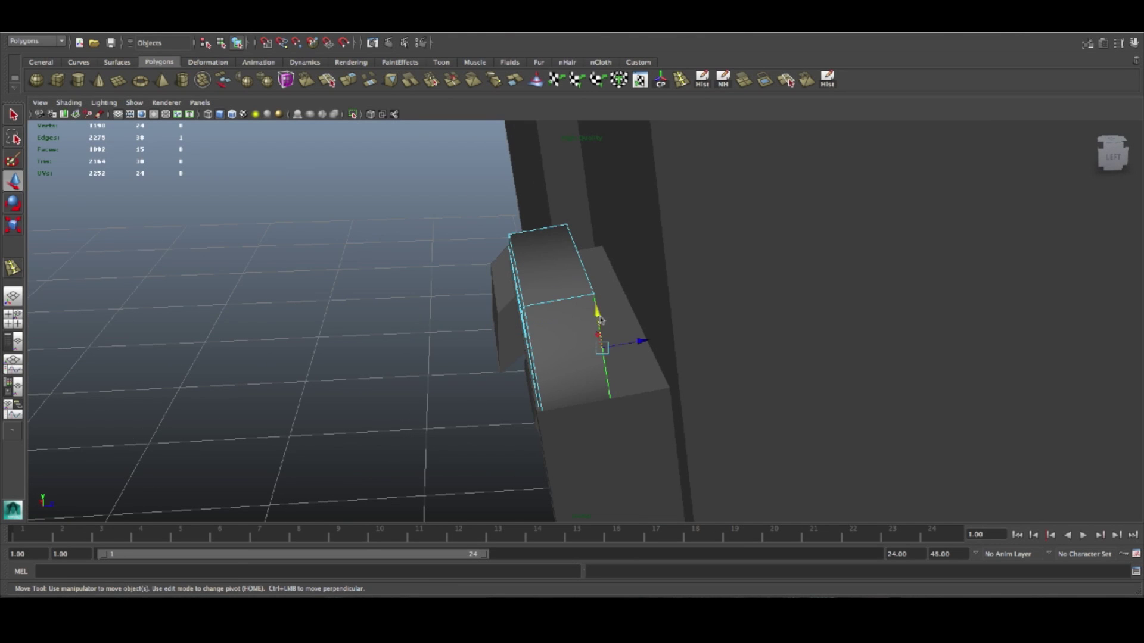
{"action": "left_click_drag", "start_coordinate": [607, 315], "coordinate": [702, 303]}
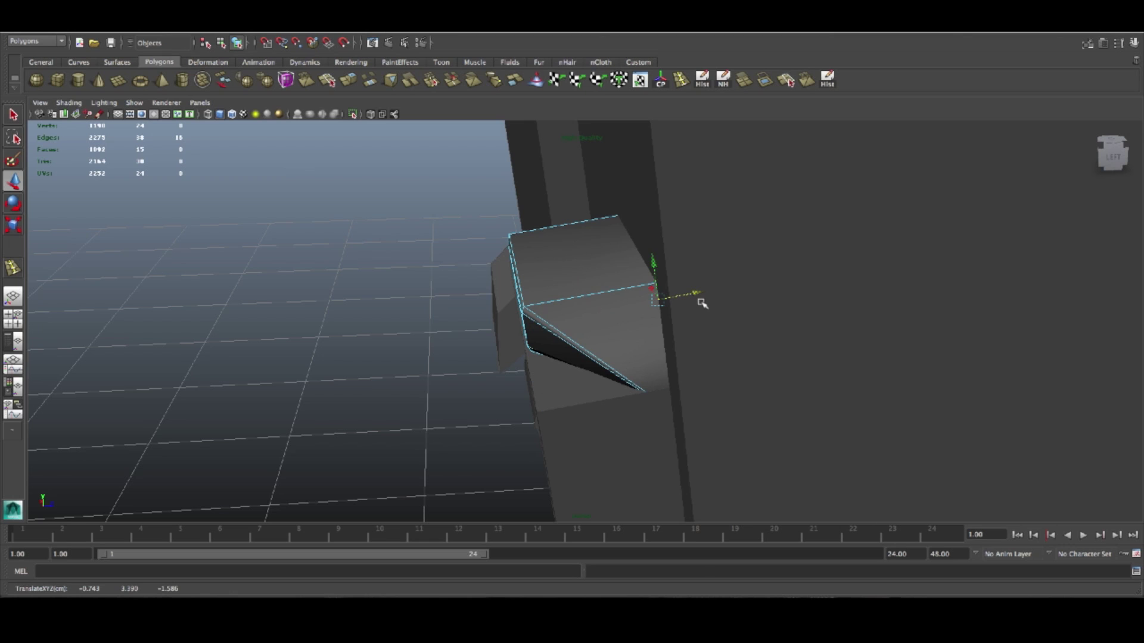
{"action": "key", "text": "ctrl+z"}
{"action": "left_click_drag", "start_coordinate": [636, 380], "coordinate": [610, 396], "text": "alt"}
{"action": "left_click_drag", "start_coordinate": [603, 314], "coordinate": [679, 319]}
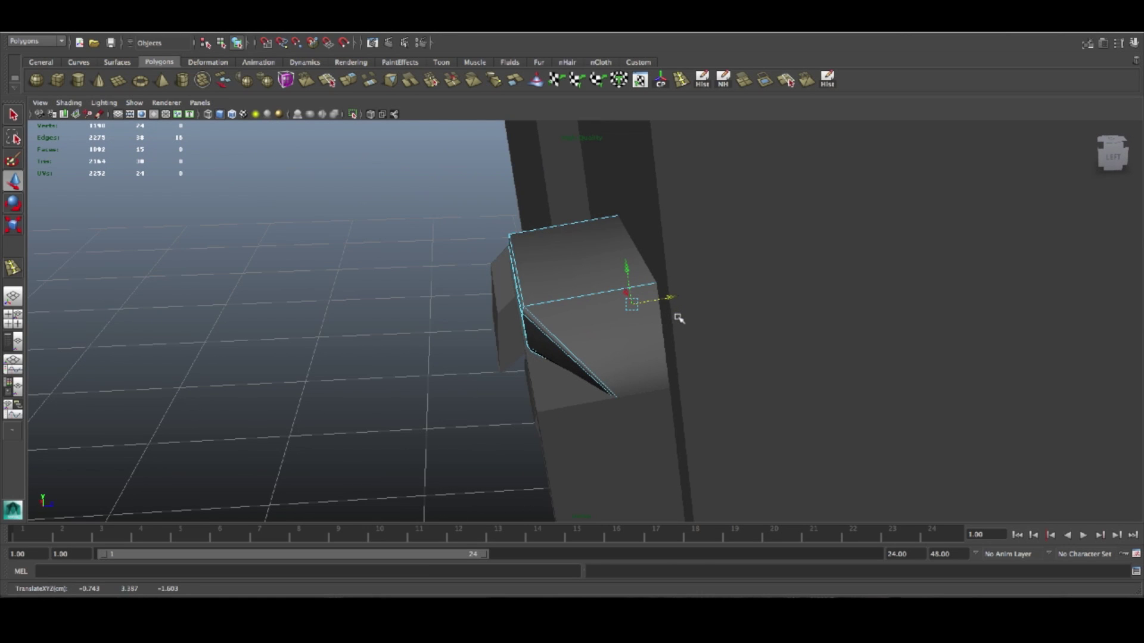
{"action": "key", "text": "ctrl+z"}
{"action": "left_click", "coordinate": [135, 104]}
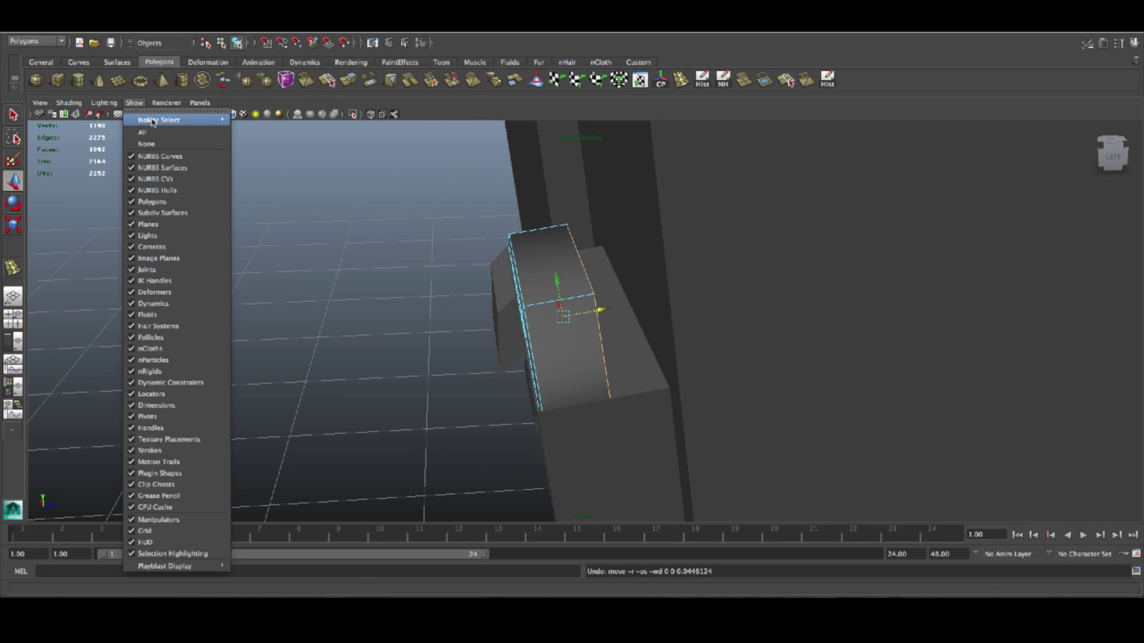
{"action": "mouse_move", "coordinate": [203, 119]}
{"action": "left_click", "coordinate": [241, 123]}
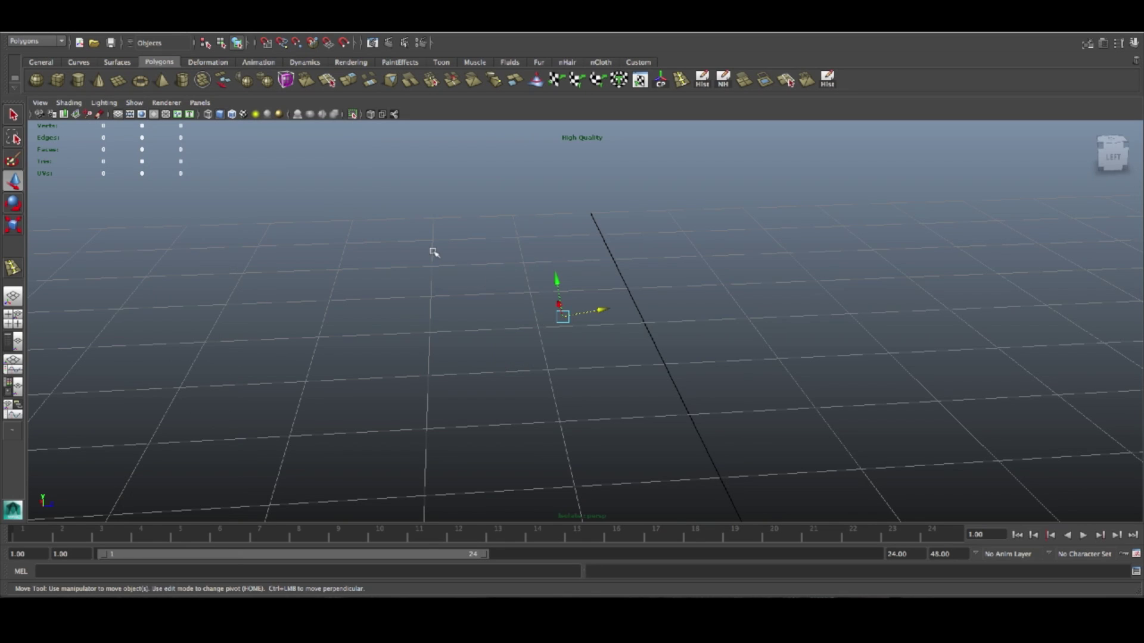
{"action": "key", "text": "ctrl+z"}
Step: Select the handle in object mode and isolate it in the view
{"action": "right_click_drag", "start_coordinate": [541, 274], "coordinate": [587, 258]}
{"action": "left_click", "coordinate": [526, 269]}
{"action": "left_click", "coordinate": [572, 280]}
{"action": "left_click", "coordinate": [135, 104]}
{"action": "mouse_move", "coordinate": [178, 122]}
{"action": "left_click", "coordinate": [259, 126]}
Step: Select the back edges of the handle's legs and move them toward the hull to deepen the handle
{"action": "left_click_drag", "start_coordinate": [593, 291], "coordinate": [552, 278], "text": "alt"}
{"action": "right_click_drag", "start_coordinate": [551, 277], "coordinate": [552, 248]}
{"action": "left_click_drag", "start_coordinate": [551, 316], "coordinate": [519, 296], "text": "alt"}
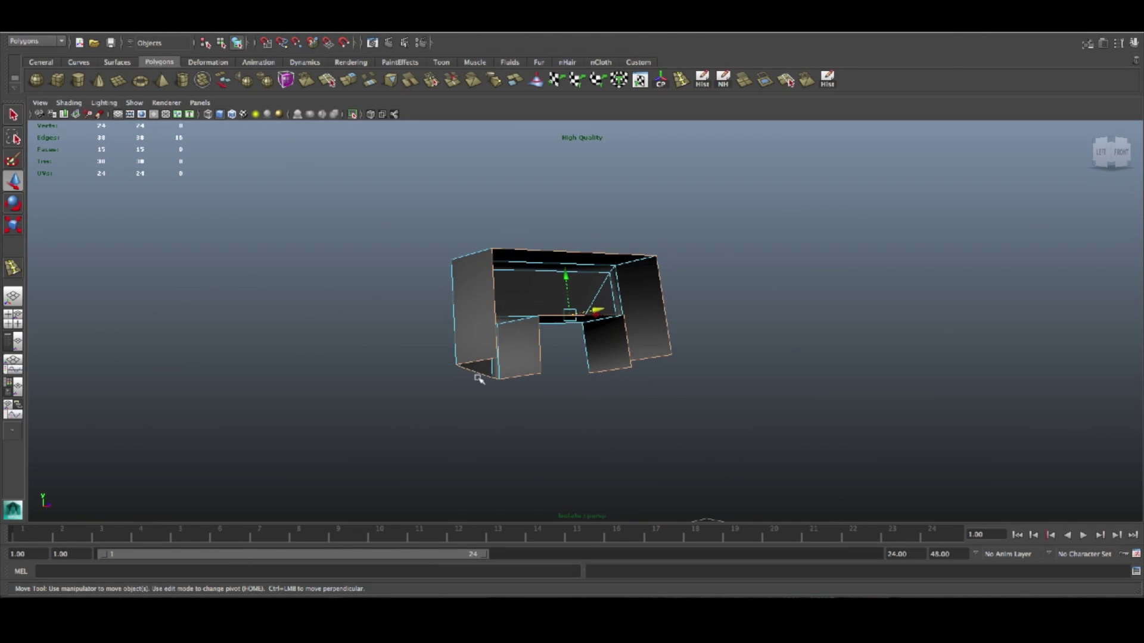
{"action": "left_click", "coordinate": [536, 392]}
{"action": "left_click", "coordinate": [522, 333]}
{"action": "left_click_drag", "start_coordinate": [522, 332], "coordinate": [499, 286], "text": "alt"}
{"action": "left_click", "coordinate": [511, 289], "text": "shift"}
{"action": "left_click", "coordinate": [670, 268], "text": "shift"}
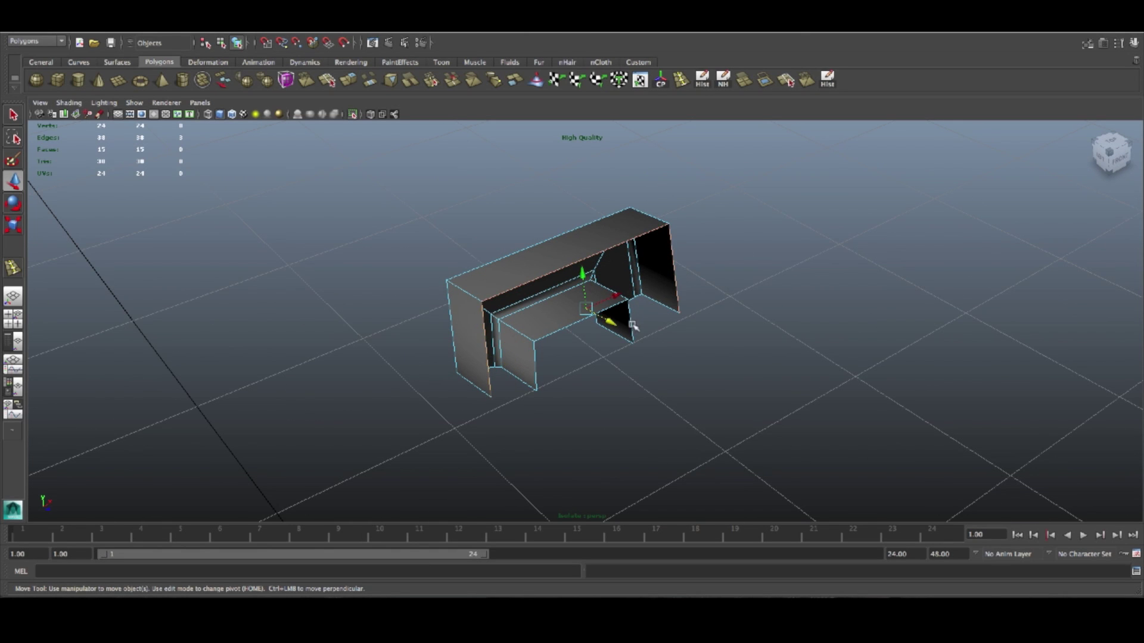
{"action": "left_click", "coordinate": [632, 329], "text": "shift"}
{"action": "left_click_drag", "start_coordinate": [612, 329], "coordinate": [661, 356]}
Step: Turn off view isolation and return to object mode with nothing selected
{"action": "left_click", "coordinate": [134, 103]}
{"action": "mouse_move", "coordinate": [217, 123]}
{"action": "left_click", "coordinate": [263, 128]}
{"action": "left_click_drag", "start_coordinate": [486, 281], "coordinate": [686, 301], "text": "alt"}
{"action": "right_click_drag", "start_coordinate": [657, 286], "coordinate": [709, 272]}
{"action": "left_click", "coordinate": [799, 303]}
Step: Bevel the edges of the box on the tank's rear below the handle
{"action": "scroll", "coordinate": [799, 303], "scroll_direction": "down", "scroll_amount": 15}
{"action": "right_click_drag", "start_coordinate": [697, 324], "coordinate": [641, 325], "text": "alt"}
{"action": "left_click_drag", "start_coordinate": [739, 310], "coordinate": [680, 331], "text": "alt"}
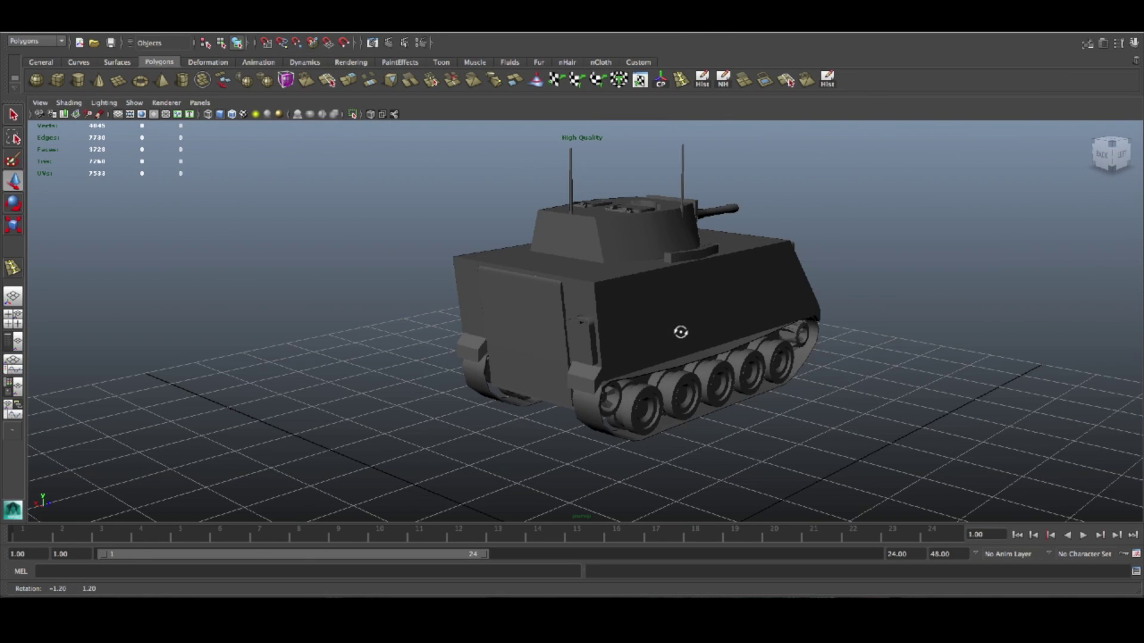
{"action": "left_click", "coordinate": [596, 357]}
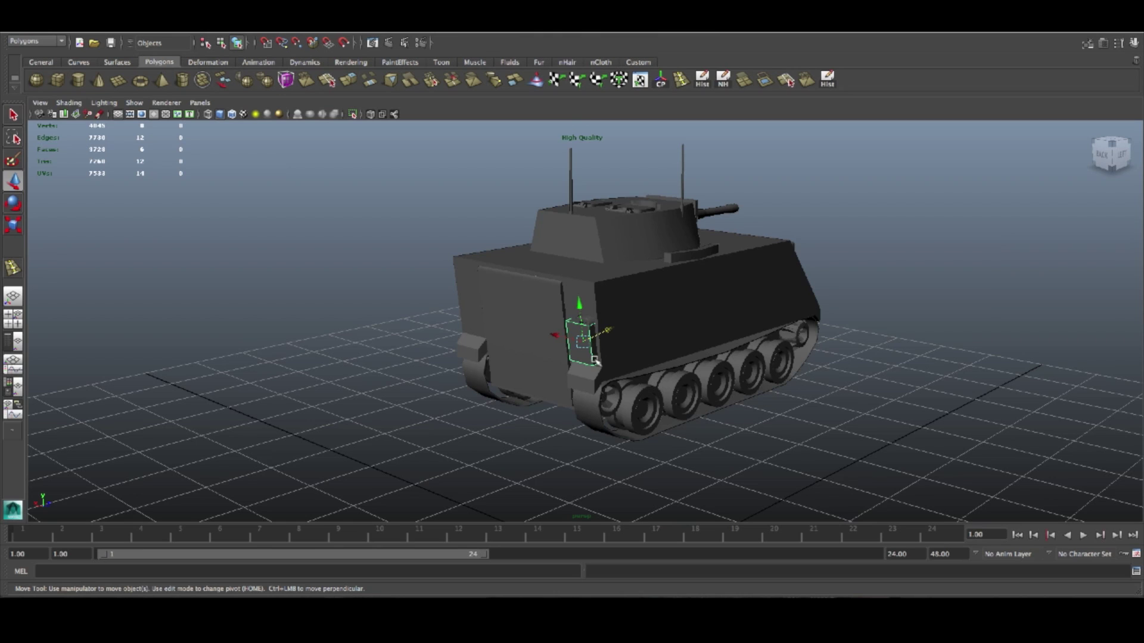
{"action": "key", "text": "f"}
{"action": "left_click_drag", "start_coordinate": [651, 356], "coordinate": [704, 349], "text": "alt"}
{"action": "left_click", "coordinate": [436, 27]}
{"action": "mouse_move", "coordinate": [396, 27]}
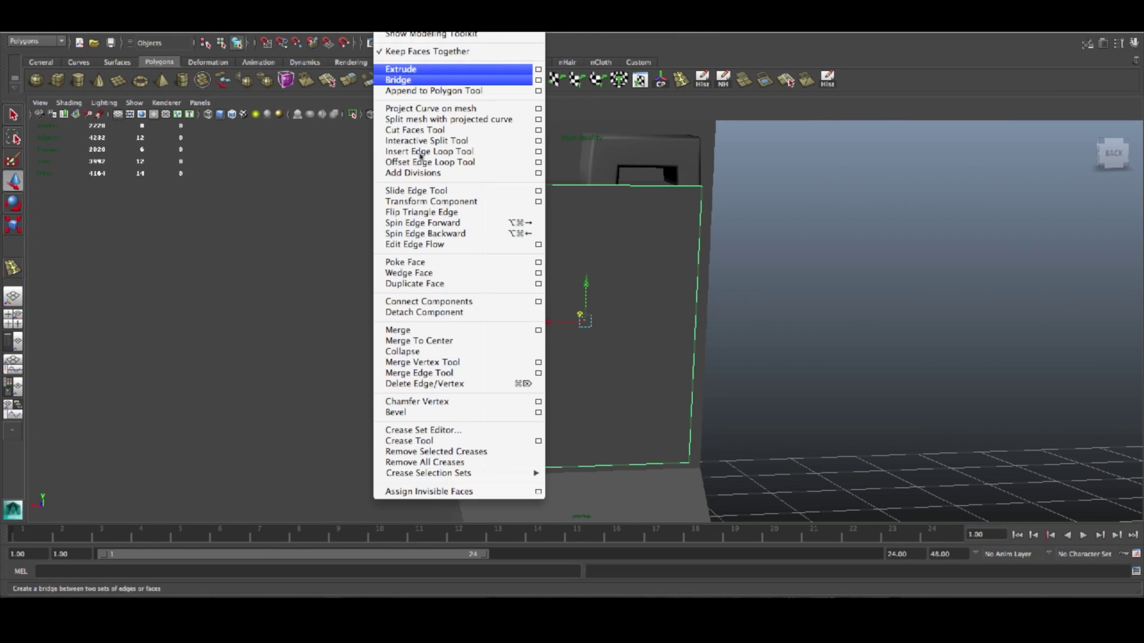
{"action": "left_click", "coordinate": [396, 413]}
{"action": "mouse_move", "coordinate": [749, 344]}
{"action": "left_mouse_down", "text": "alt"}
{"action": "mouse_move", "coordinate": [664, 354]}
{"action": "mouse_move", "coordinate": [755, 335]}
{"action": "mouse_move", "coordinate": [765, 353]}
{"action": "mouse_move", "coordinate": [742, 352]}
{"action": "left_mouse_up", "text": "alt"}
Step: Scale the handle uniformly and reposition it on top of the bevelled box
{"action": "left_click", "coordinate": [659, 186]}
{"action": "key", "text": "r"}
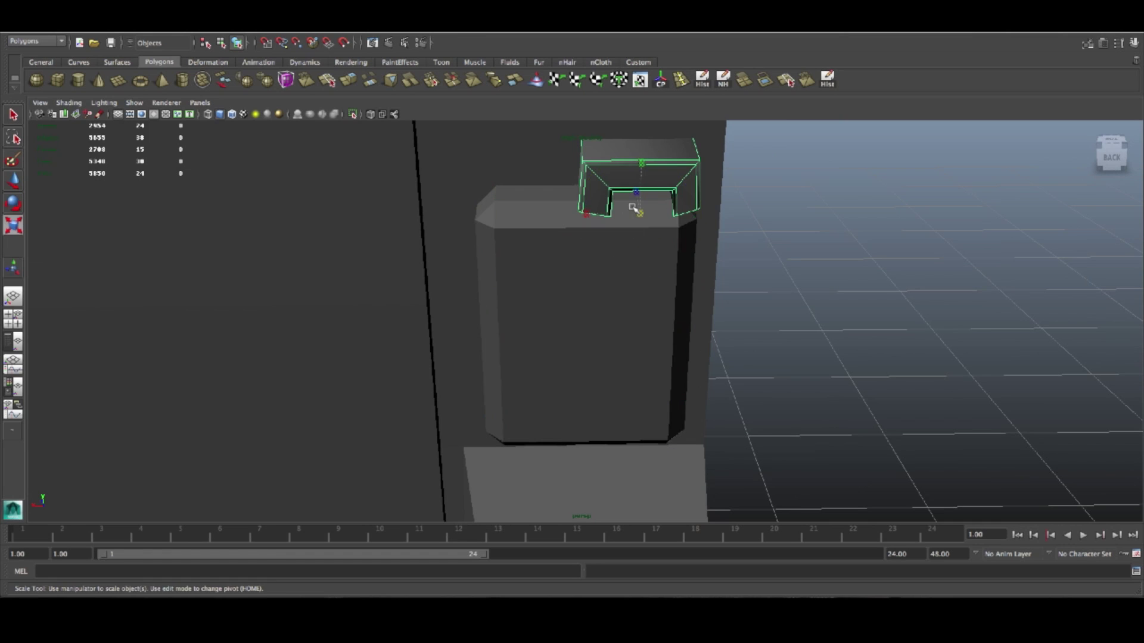
{"action": "left_click_drag", "start_coordinate": [640, 213], "coordinate": [675, 256]}
{"action": "key", "text": "w"}
{"action": "left_click_drag", "start_coordinate": [638, 221], "coordinate": [643, 219]}
{"action": "left_click_drag", "start_coordinate": [642, 256], "coordinate": [712, 203], "text": "alt"}
{"action": "left_click_drag", "start_coordinate": [592, 205], "coordinate": [586, 204]}
{"action": "left_click_drag", "start_coordinate": [714, 289], "coordinate": [648, 336], "text": "alt"}
{"action": "left_click_drag", "start_coordinate": [639, 224], "coordinate": [641, 222]}
Step: Set the rear box's bevel offset to 0.7 and deselect the box
{"action": "left_click", "coordinate": [613, 298]}
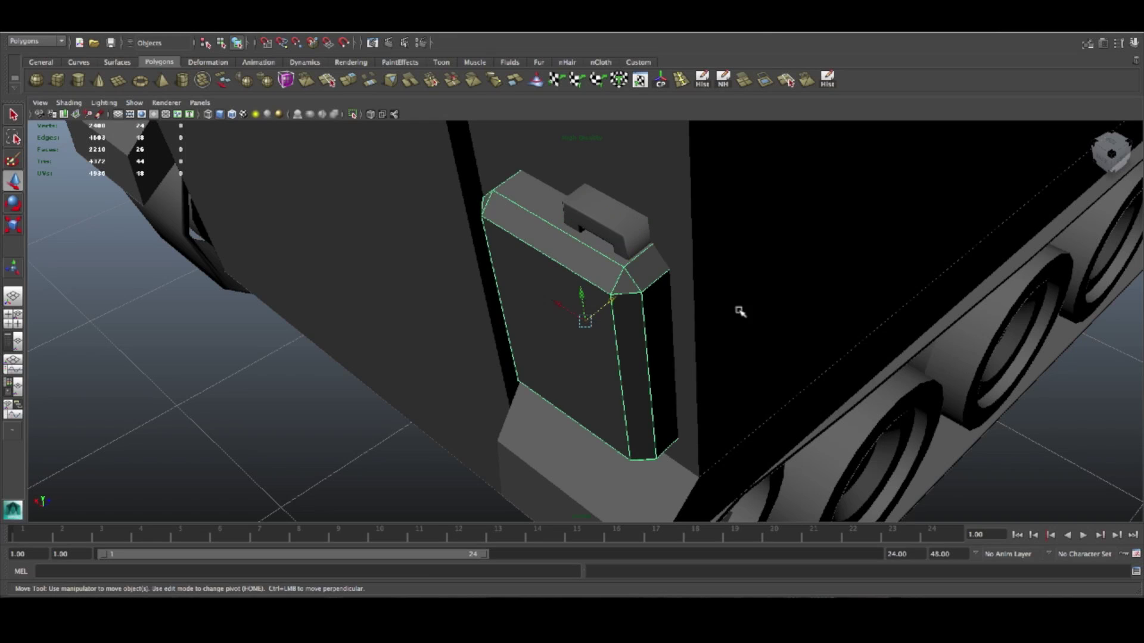
{"action": "key", "text": "ctrl+a"}
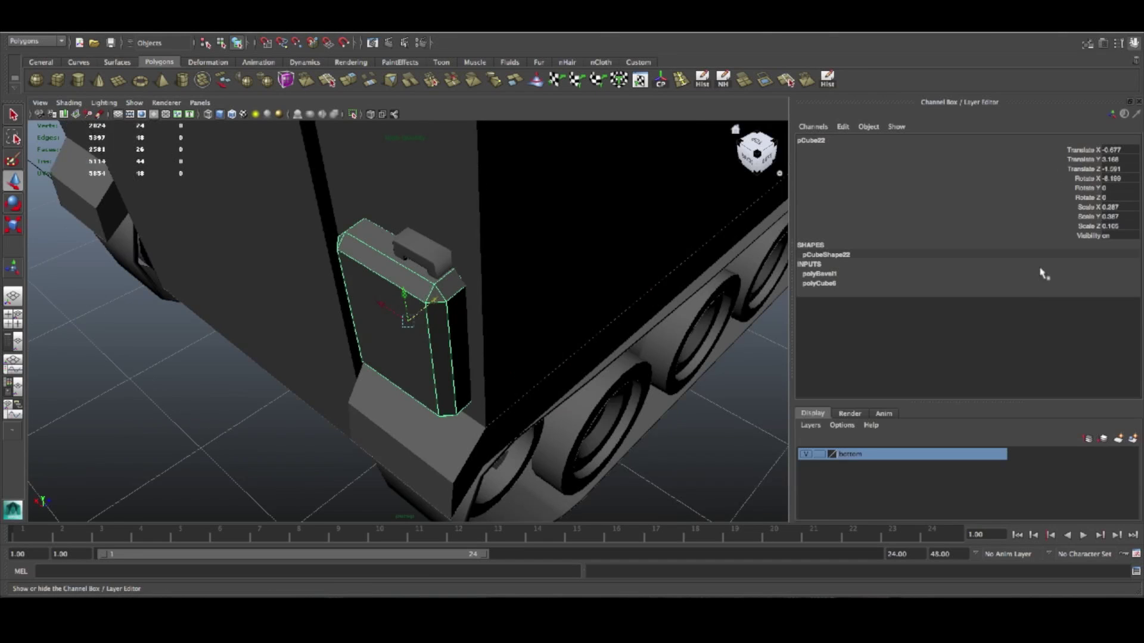
{"action": "left_click", "coordinate": [837, 276]}
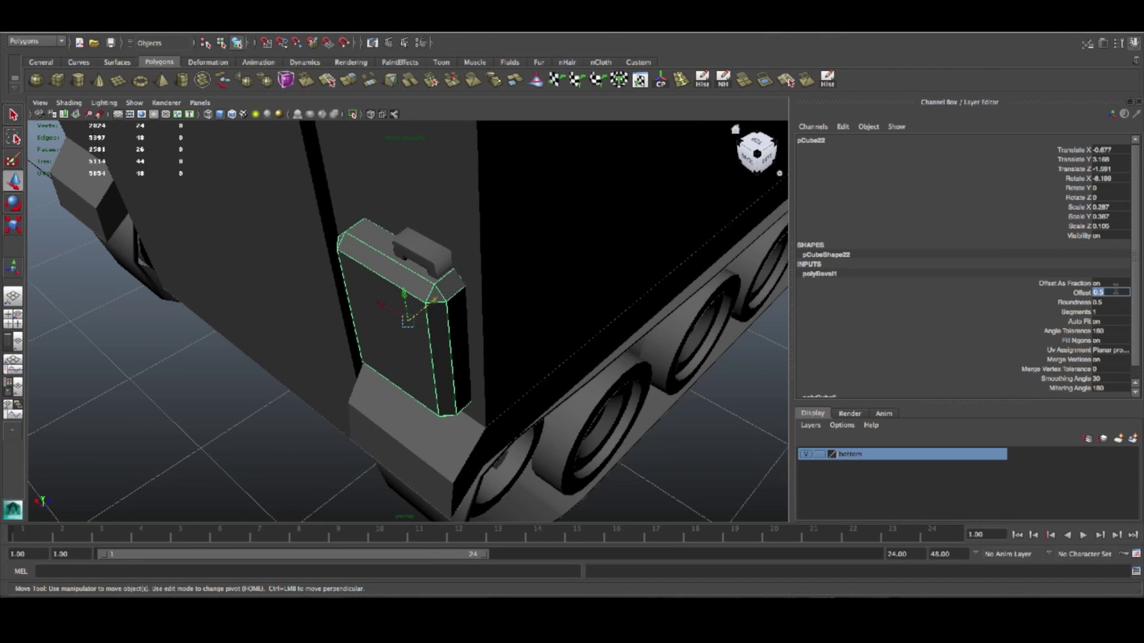
{"action": "type", "text": "0.7"}
{"action": "key", "text": "Return"}
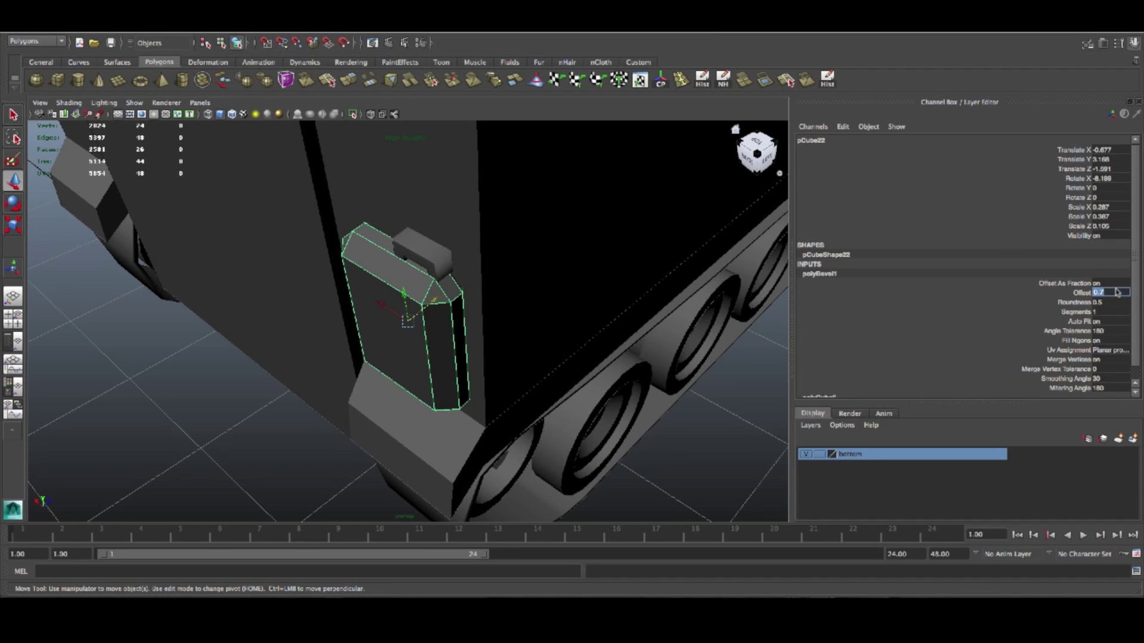
{"action": "key", "text": "Return"}
{"action": "left_click_drag", "start_coordinate": [483, 246], "coordinate": [642, 380], "text": "alt"}
{"action": "scroll", "coordinate": [542, 245], "scroll_direction": "down", "scroll_amount": 8}
{"action": "left_click", "coordinate": [631, 379]}
{"action": "left_click", "coordinate": [1135, 43]}
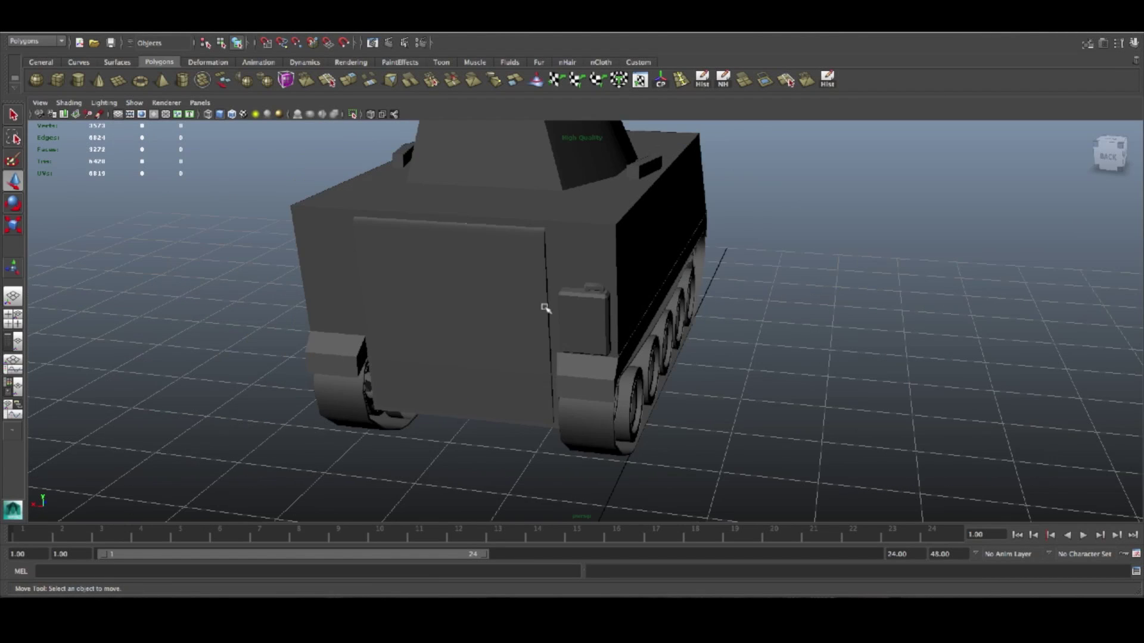
Step: Examine the handle and bevelled box up close and against the whole tank from several angles
{"action": "left_click", "coordinate": [589, 290]}
{"action": "key", "text": "f"}
{"action": "left_click_drag", "start_coordinate": [715, 332], "coordinate": [550, 454], "text": "alt"}
{"action": "scroll", "coordinate": [480, 423], "scroll_direction": "down", "scroll_amount": 10}
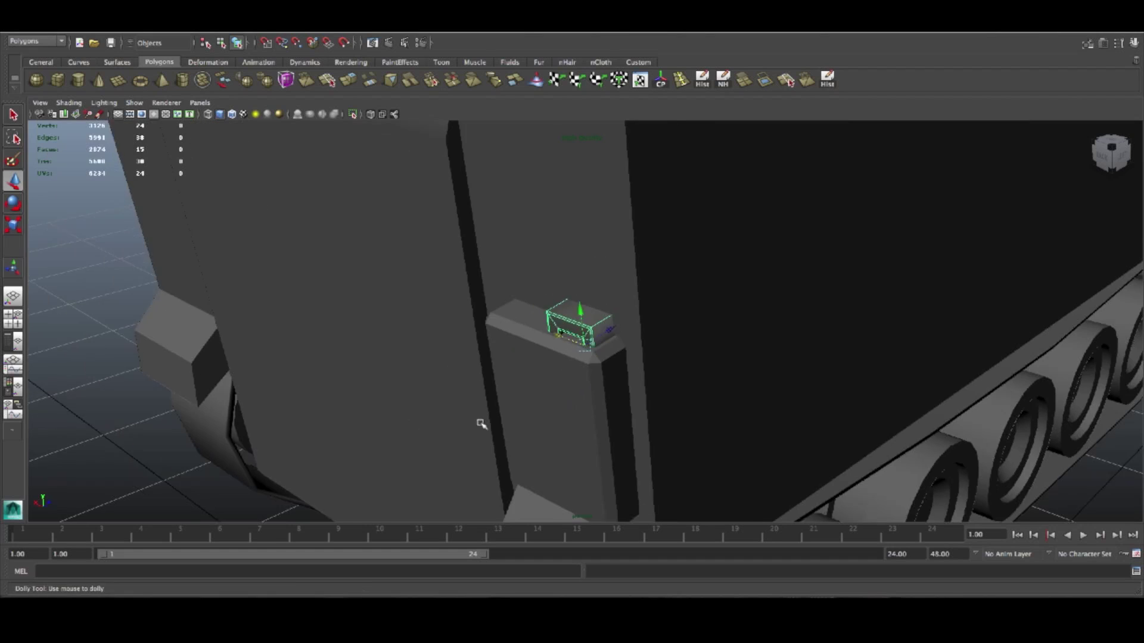
{"action": "scroll", "coordinate": [516, 428], "scroll_direction": "down", "scroll_amount": 3}
{"action": "left_click_drag", "start_coordinate": [434, 429], "coordinate": [513, 418], "text": "alt"}
{"action": "left_click", "coordinate": [738, 404]}
{"action": "scroll", "coordinate": [738, 404], "scroll_direction": "down", "scroll_amount": 10}
{"action": "scroll", "coordinate": [737, 401], "scroll_direction": "down", "scroll_amount": 2}
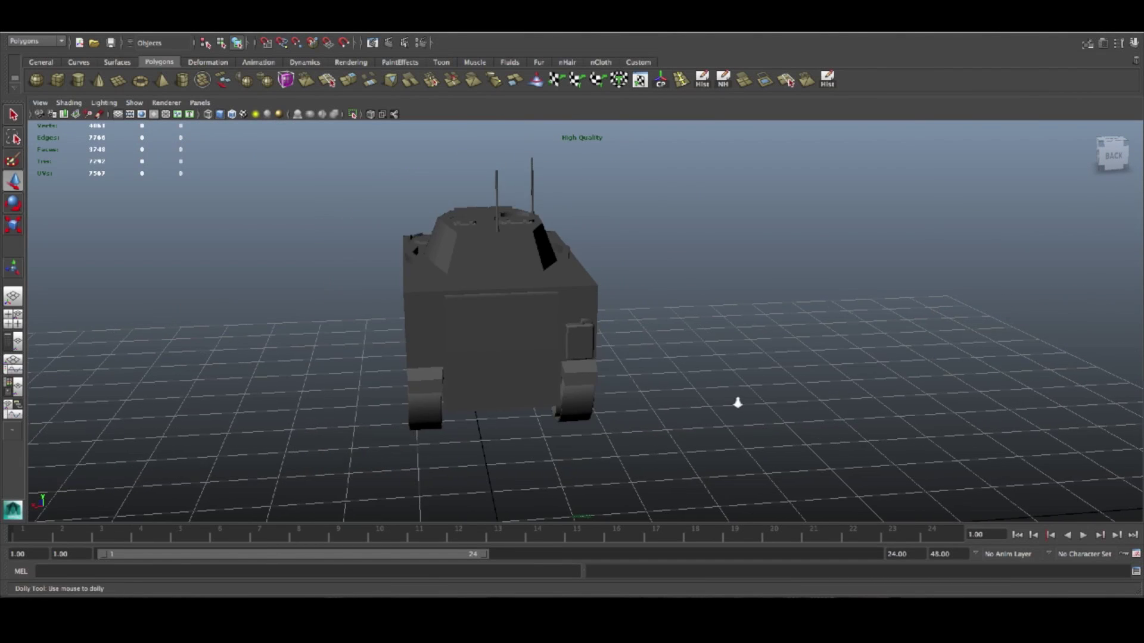
{"action": "scroll", "coordinate": [738, 401], "scroll_direction": "up", "scroll_amount": 10}
{"action": "left_click_drag", "start_coordinate": [710, 398], "coordinate": [626, 357], "text": "alt"}
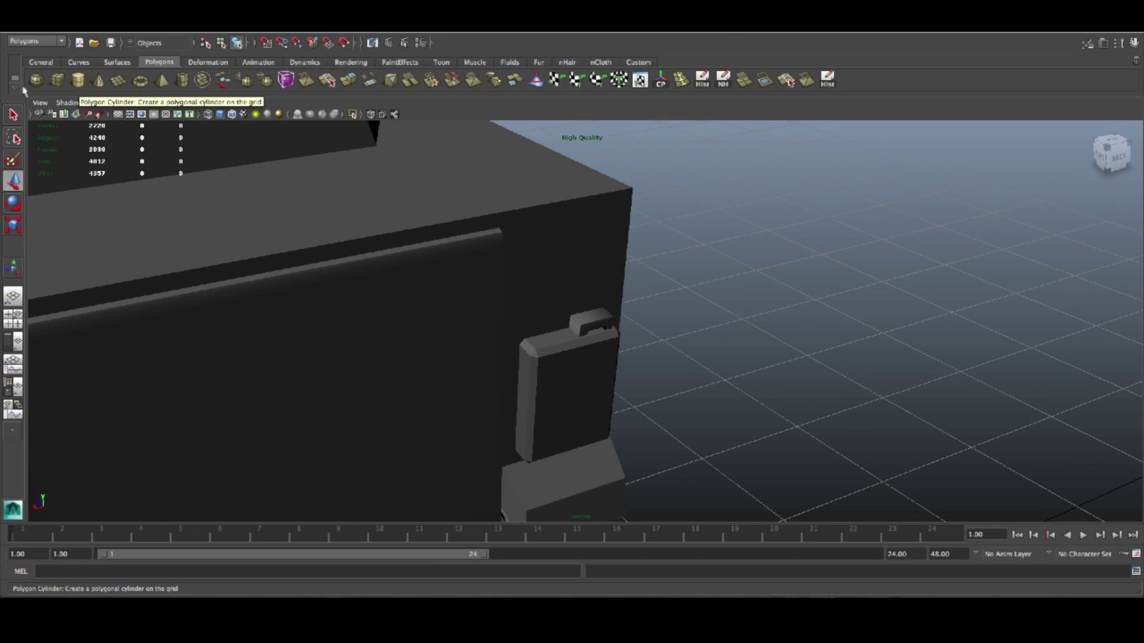
Step: Create a polygon cube and move it up to the tank's rear in the side view
{"action": "scroll", "coordinate": [584, 381], "scroll_direction": "down", "scroll_amount": 6}
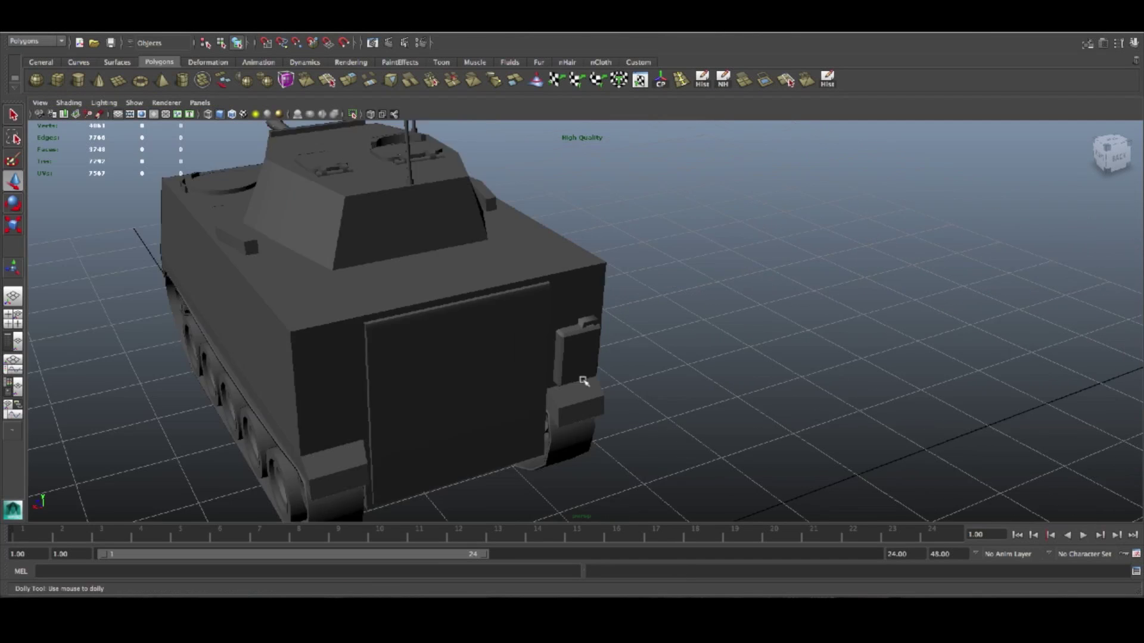
{"action": "scroll", "coordinate": [584, 381], "scroll_direction": "down", "scroll_amount": 3}
{"action": "key", "text": "space"}
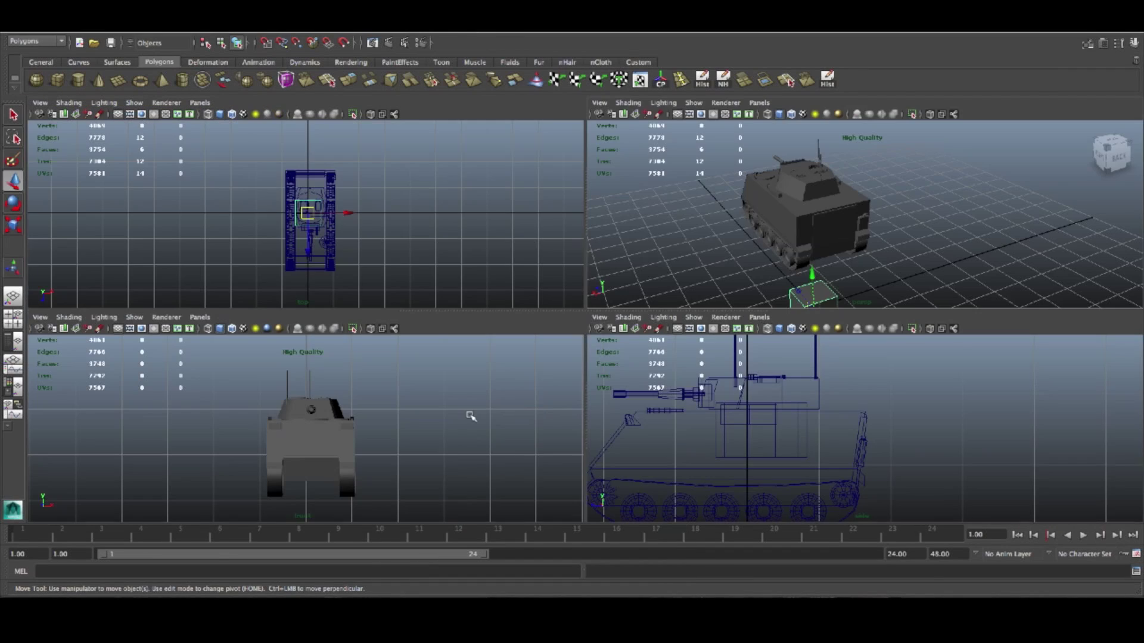
{"action": "key", "text": "space"}
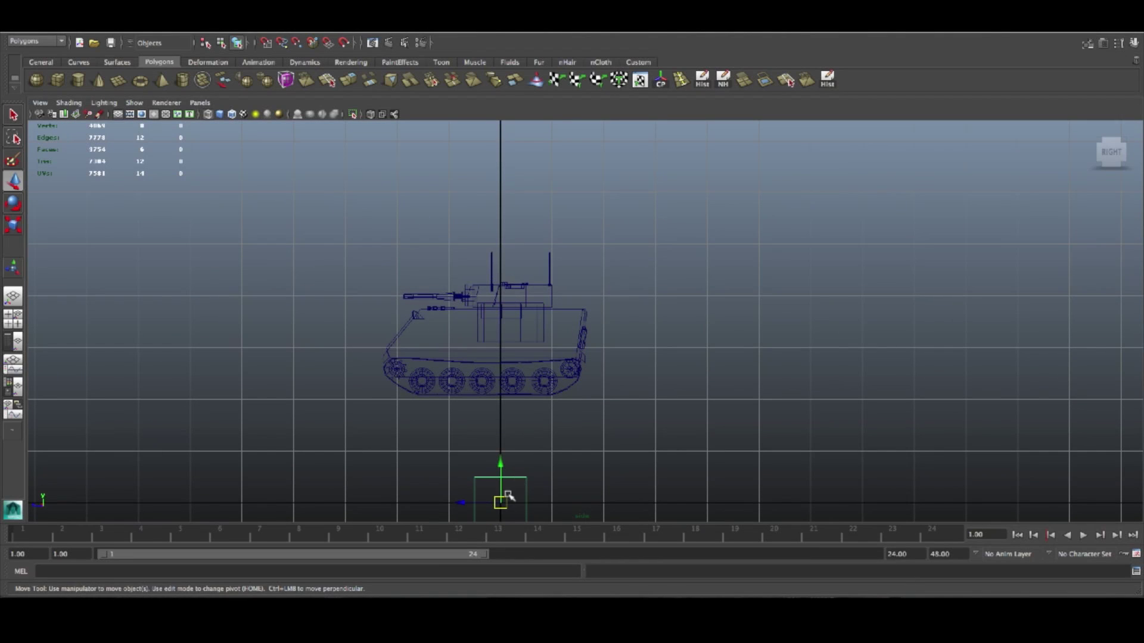
{"action": "left_click_drag", "start_coordinate": [504, 498], "coordinate": [596, 278]}
{"action": "key", "text": "space"}
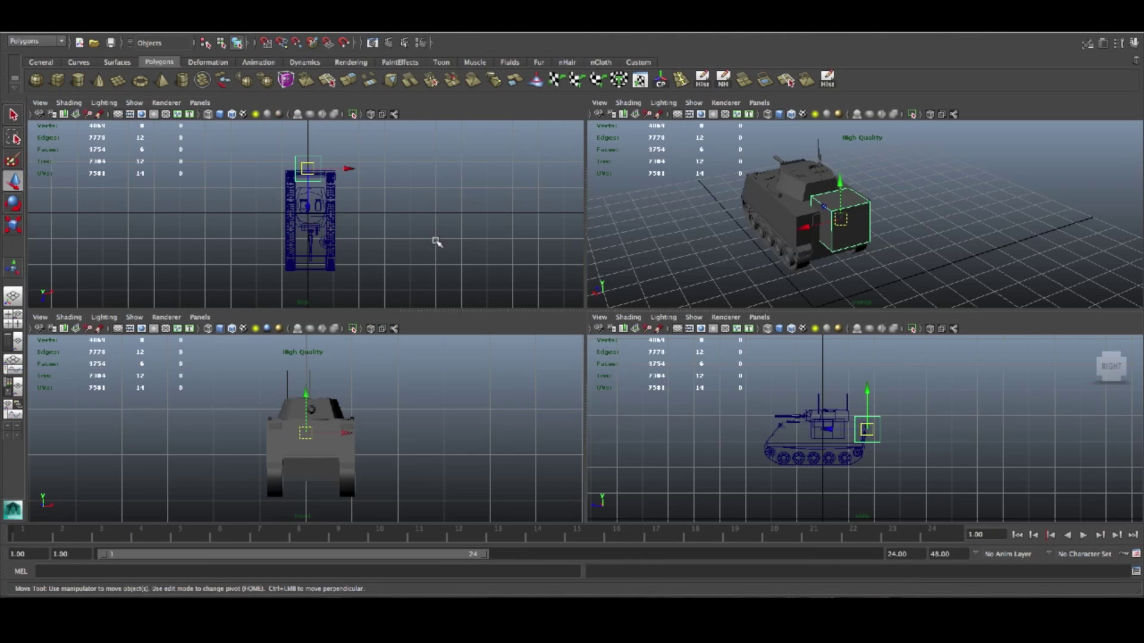
Step: Scale the new cube down uniformly to a small block at the tank's rear
{"action": "left_click_drag", "start_coordinate": [346, 166], "coordinate": [323, 166]}
{"action": "key", "text": "e"}
{"action": "key", "text": "r"}
{"action": "mouse_move", "coordinate": [867, 430]}
{"action": "left_mouse_down"}
{"action": "mouse_move", "coordinate": [881, 431]}
{"action": "mouse_move", "coordinate": [849, 435]}
{"action": "left_mouse_up"}
{"action": "key", "text": "space"}
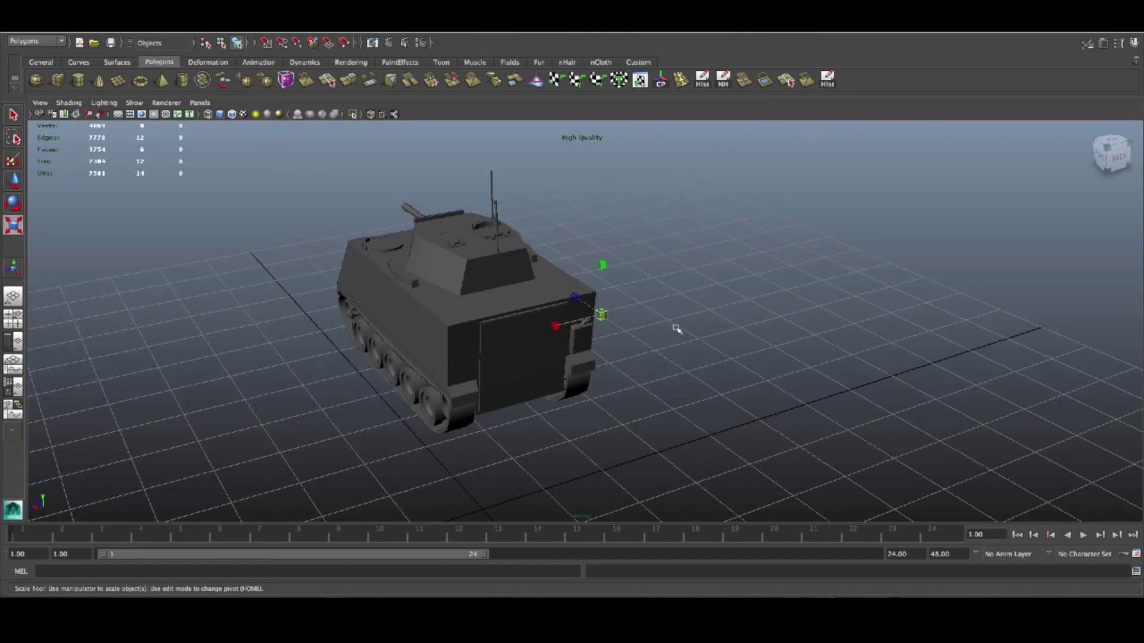
Step: Move the small cube sideways and vertically to the top of the bevelled rear box, beside the handle
{"action": "right_click_drag", "start_coordinate": [607, 347], "coordinate": [626, 350], "text": "alt"}
{"action": "key", "text": "f"}
{"action": "key", "text": "w"}
{"action": "left_click_drag", "start_coordinate": [587, 324], "coordinate": [160, 409]}
{"action": "key", "text": "space"}
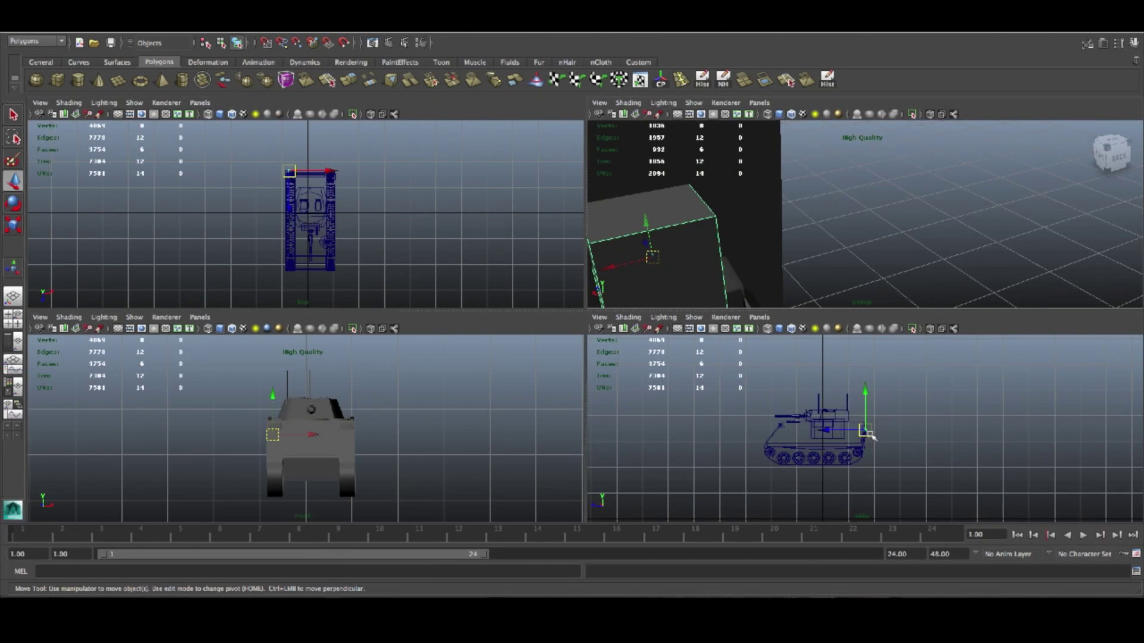
{"action": "scroll", "coordinate": [870, 435], "scroll_direction": "up", "scroll_amount": 15}
{"action": "left_click_drag", "start_coordinate": [865, 432], "coordinate": [852, 456]}
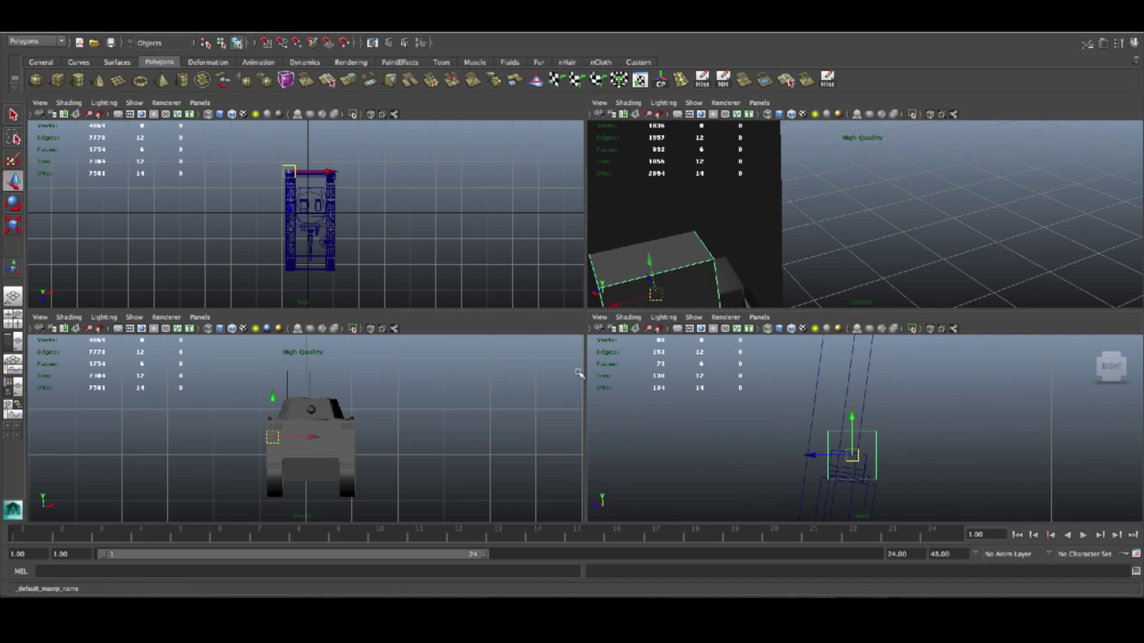
{"action": "key", "text": "space"}
{"action": "key", "text": "f"}
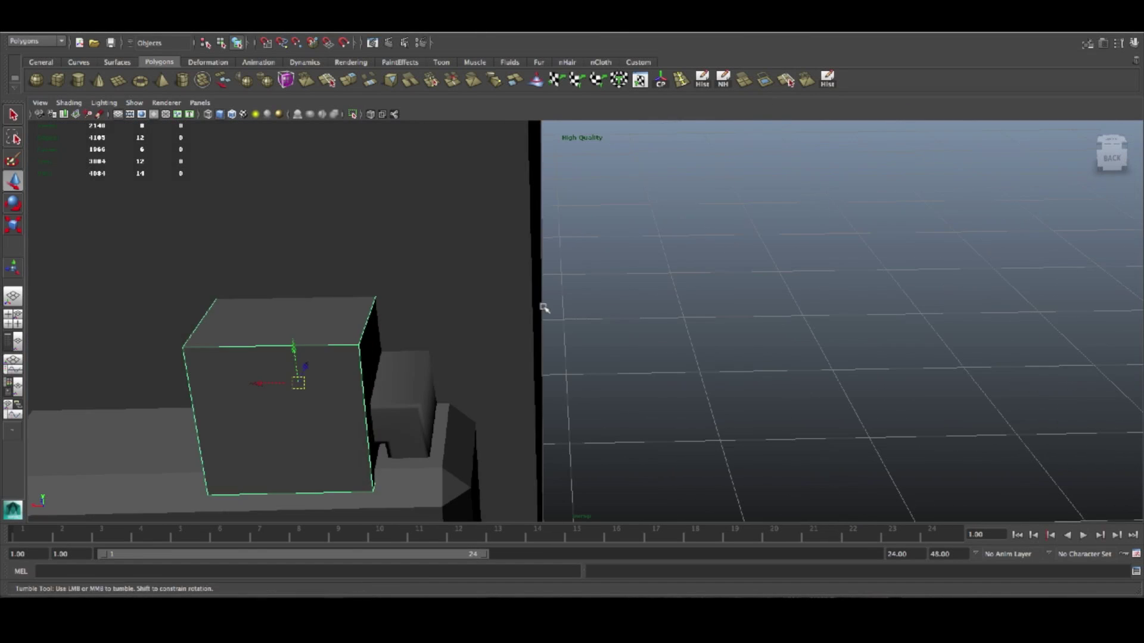
Step: Shift the small cube in depth over the box and rotate it to match the box's tilt
{"action": "left_click_drag", "start_coordinate": [549, 322], "coordinate": [475, 250], "text": "alt"}
{"action": "left_click_drag", "start_coordinate": [529, 211], "coordinate": [562, 195]}
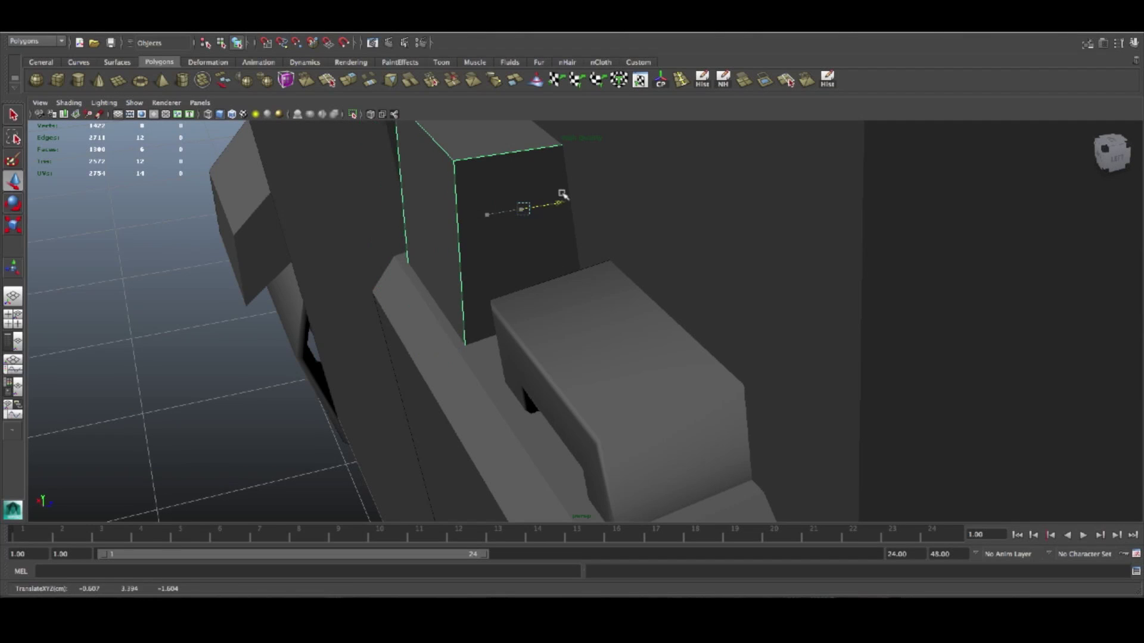
{"action": "key", "text": "e"}
{"action": "left_click_drag", "start_coordinate": [494, 172], "coordinate": [493, 174]}
{"action": "left_click_drag", "start_coordinate": [418, 321], "coordinate": [499, 317], "text": "alt"}
{"action": "left_click_drag", "start_coordinate": [434, 294], "coordinate": [431, 295]}
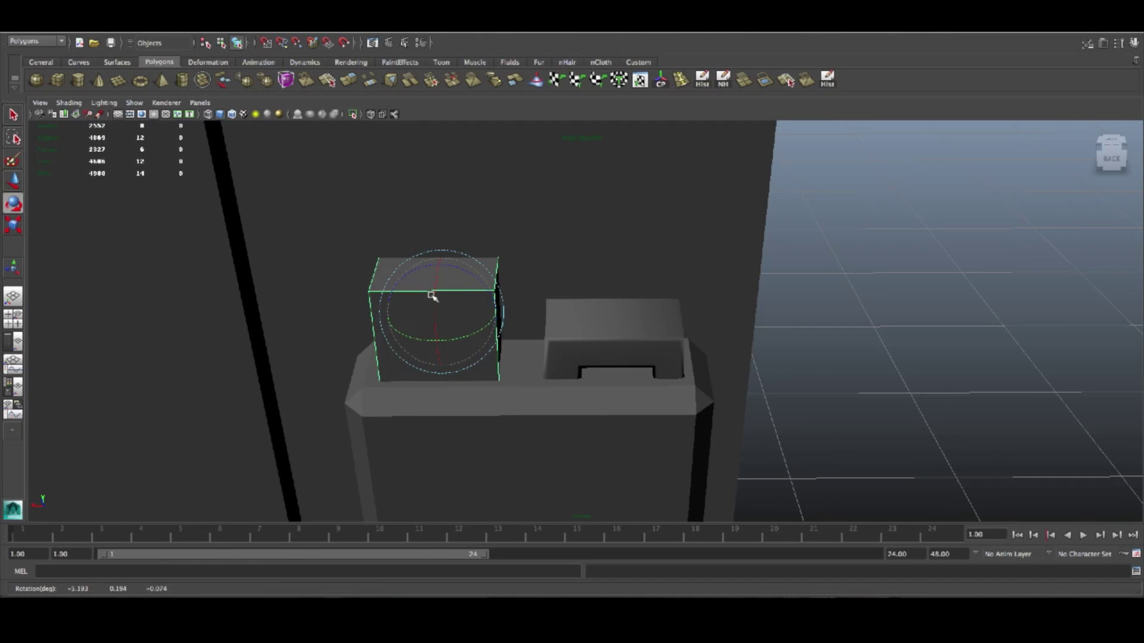
Step: Lower the small cube onto the box and scale it into a flat block centred on the top surface
{"action": "key", "text": "w"}
{"action": "left_click_drag", "start_coordinate": [439, 267], "coordinate": [439, 322]}
{"action": "key", "text": "r"}
{"action": "left_click_drag", "start_coordinate": [392, 366], "coordinate": [448, 398]}
{"action": "key", "text": "w"}
{"action": "left_click_drag", "start_coordinate": [476, 288], "coordinate": [465, 306]}
{"action": "key", "text": "e"}
{"action": "key", "text": "r"}
{"action": "key", "text": "w"}
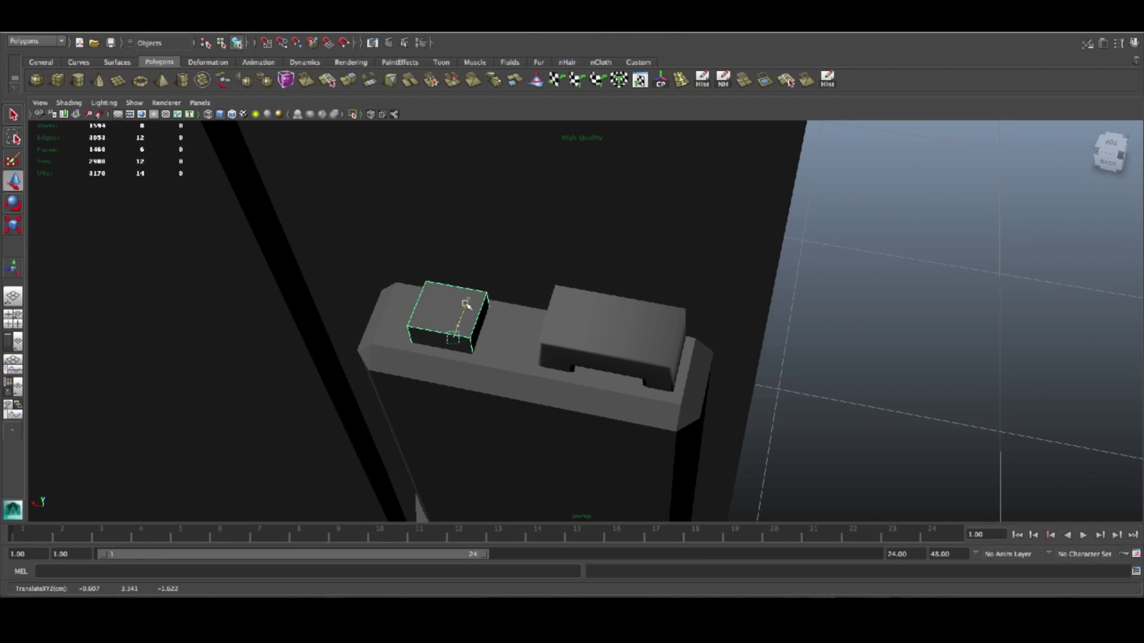
Step: Smooth the flat block on top of the box into a rounded cap
{"action": "key", "text": "3"}
{"action": "key", "text": "1"}
{"action": "left_click_drag", "start_coordinate": [441, 333], "coordinate": [473, 324], "text": "alt"}
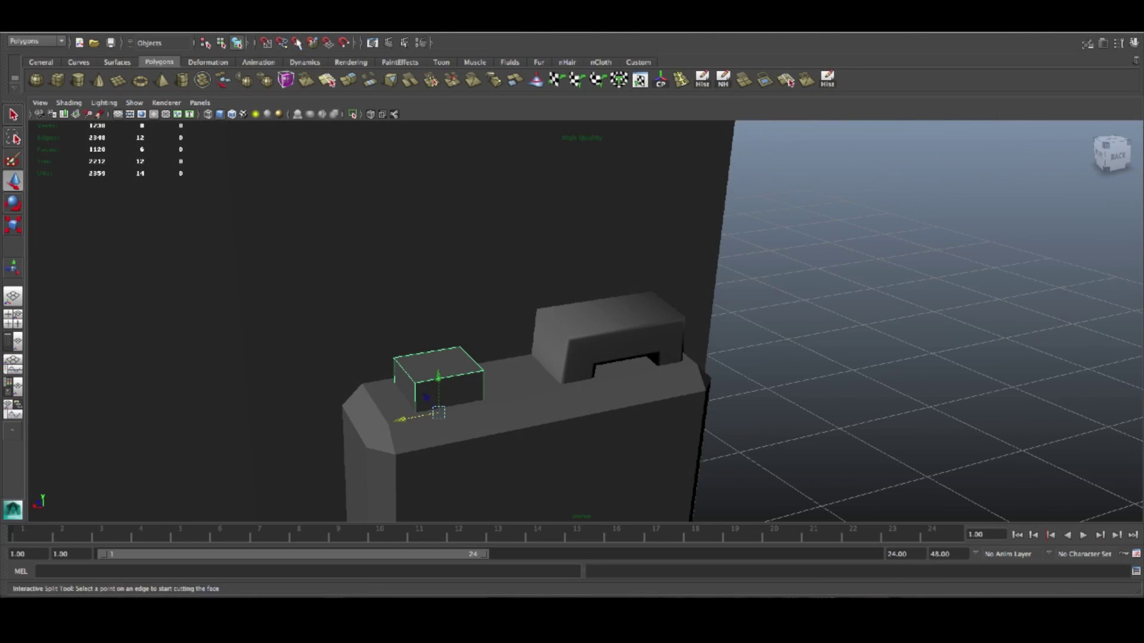
{"action": "left_click", "coordinate": [353, 26]}
{"action": "left_click", "coordinate": [379, 87]}
{"action": "left_click_drag", "start_coordinate": [536, 361], "coordinate": [442, 355], "text": "alt"}
{"action": "key", "text": "e"}
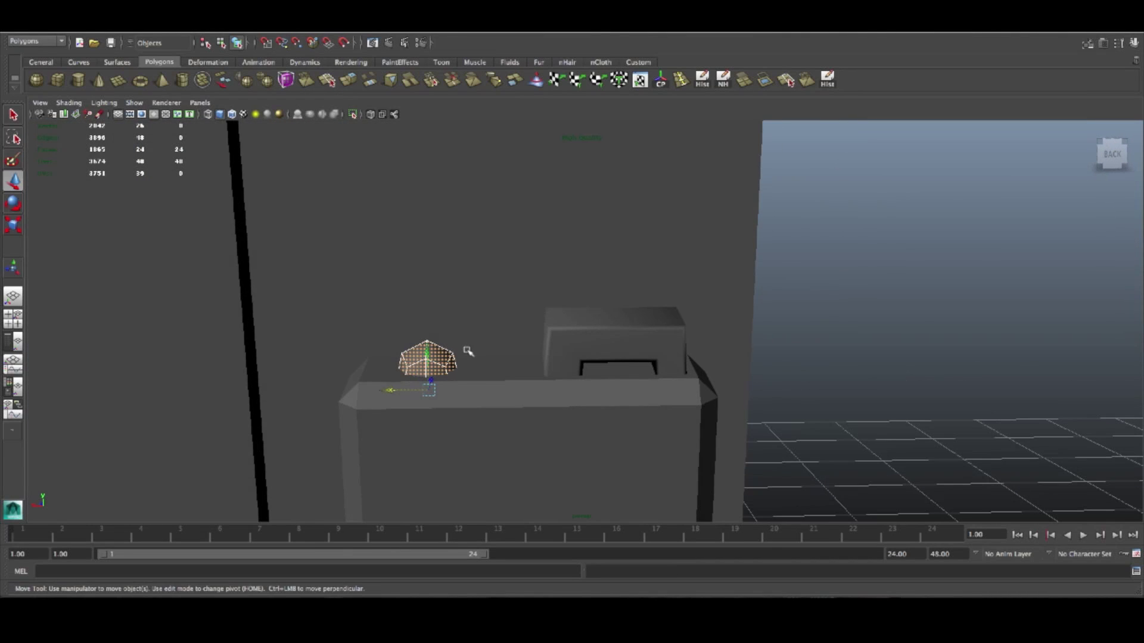
Step: Rescale the rounded cap, adjust its height on the box top and deselect it
{"action": "key", "text": "r"}
{"action": "left_click_drag", "start_coordinate": [429, 439], "coordinate": [429, 429]}
{"action": "key", "text": "w"}
{"action": "left_click_drag", "start_coordinate": [426, 351], "coordinate": [424, 337]}
{"action": "left_click", "coordinate": [735, 366]}
{"action": "left_click", "coordinate": [823, 376]}
{"action": "left_click_drag", "start_coordinate": [804, 391], "coordinate": [418, 403], "text": "alt"}
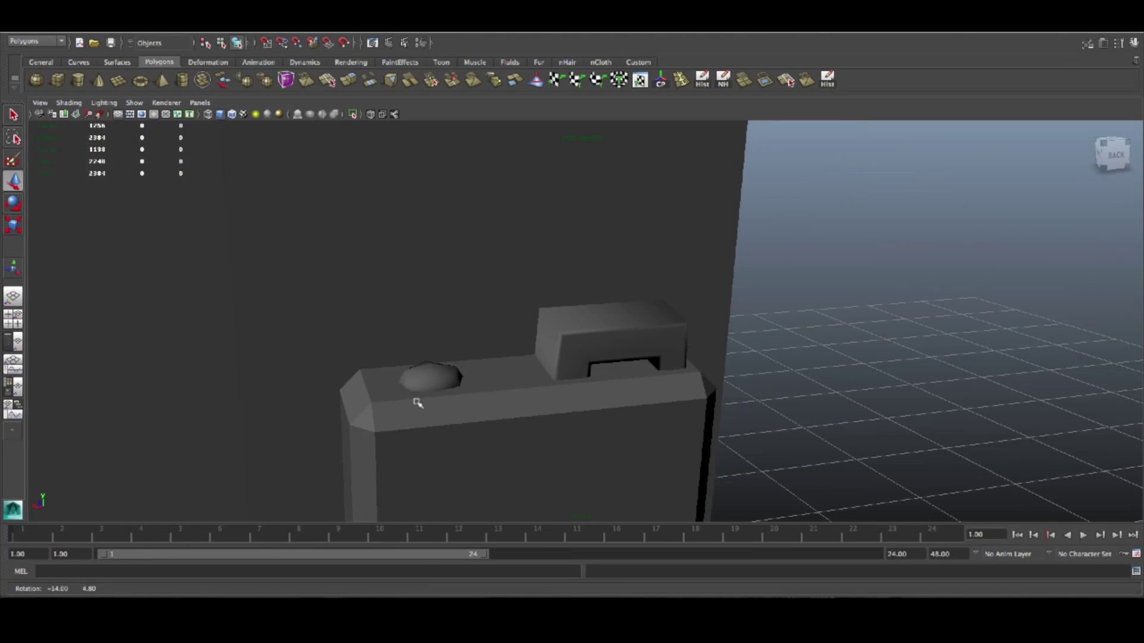
Step: Lift the cap, delete its hidden lower faces and seat it back on the box top
{"action": "left_click", "coordinate": [449, 376]}
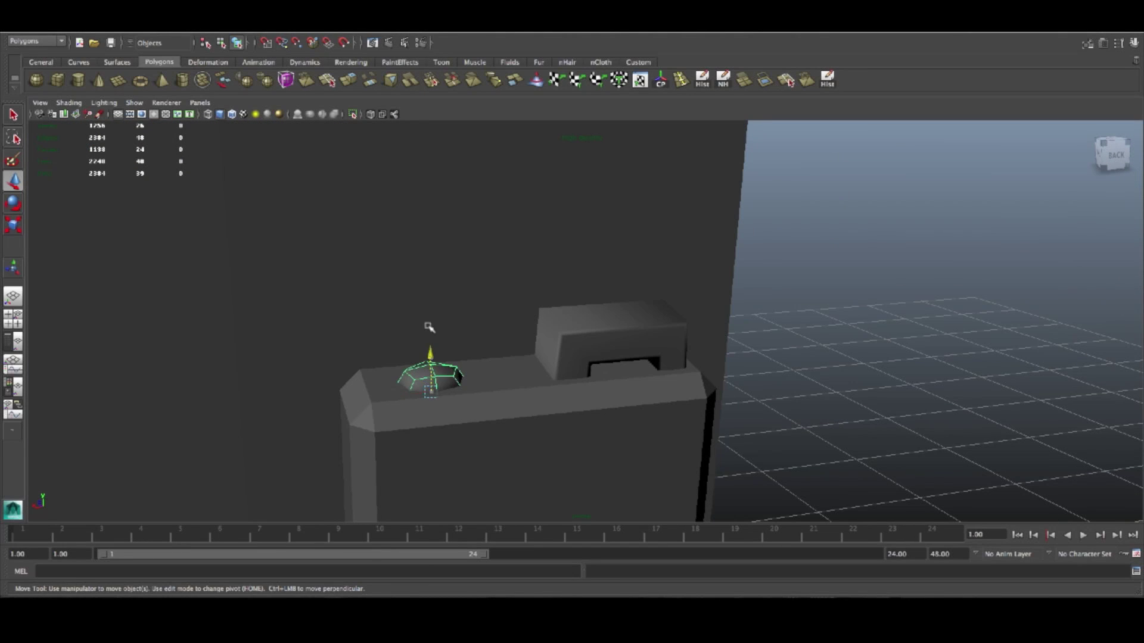
{"action": "left_click_drag", "start_coordinate": [429, 327], "coordinate": [430, 302]}
{"action": "right_click_drag", "start_coordinate": [454, 322], "coordinate": [454, 348]}
{"action": "left_click_drag", "start_coordinate": [455, 334], "coordinate": [442, 312], "text": "alt"}
{"action": "left_click", "coordinate": [441, 312]}
{"action": "left_click_drag", "start_coordinate": [496, 355], "coordinate": [498, 371], "text": "alt"}
{"action": "left_click_drag", "start_coordinate": [378, 333], "coordinate": [387, 319]}
{"action": "key", "text": "Delete"}
{"action": "right_click_drag", "start_coordinate": [439, 310], "coordinate": [462, 297]}
{"action": "left_click", "coordinate": [423, 311]}
{"action": "left_click_drag", "start_coordinate": [426, 288], "coordinate": [427, 346]}
{"action": "left_click", "coordinate": [796, 375]}
Step: Group the cap, bevelled box and handle, and duplicate the group
{"action": "scroll", "coordinate": [797, 376], "scroll_direction": "down", "scroll_amount": 6}
{"action": "left_click_drag", "start_coordinate": [750, 401], "coordinate": [579, 335], "text": "alt"}
{"action": "left_click_drag", "start_coordinate": [630, 370], "coordinate": [643, 383], "text": "ctrl+alt"}
{"action": "left_click", "coordinate": [444, 174]}
{"action": "left_click", "coordinate": [490, 261], "text": "shift"}
{"action": "left_click", "coordinate": [510, 186], "text": "shift"}
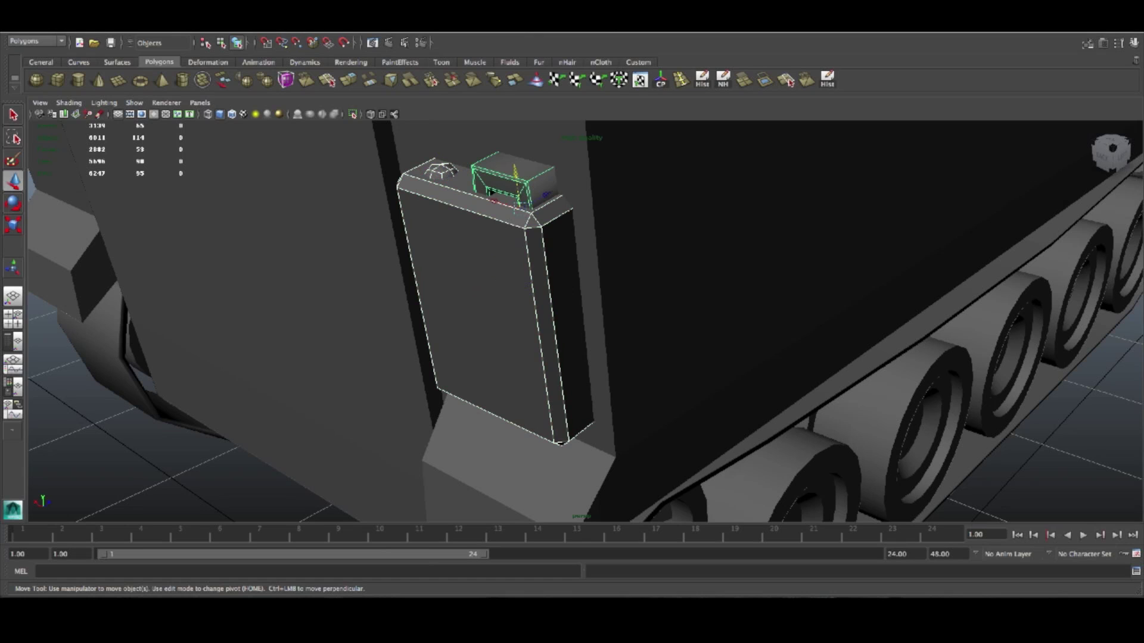
{"action": "scroll", "coordinate": [575, 198], "scroll_direction": "down", "scroll_amount": 6}
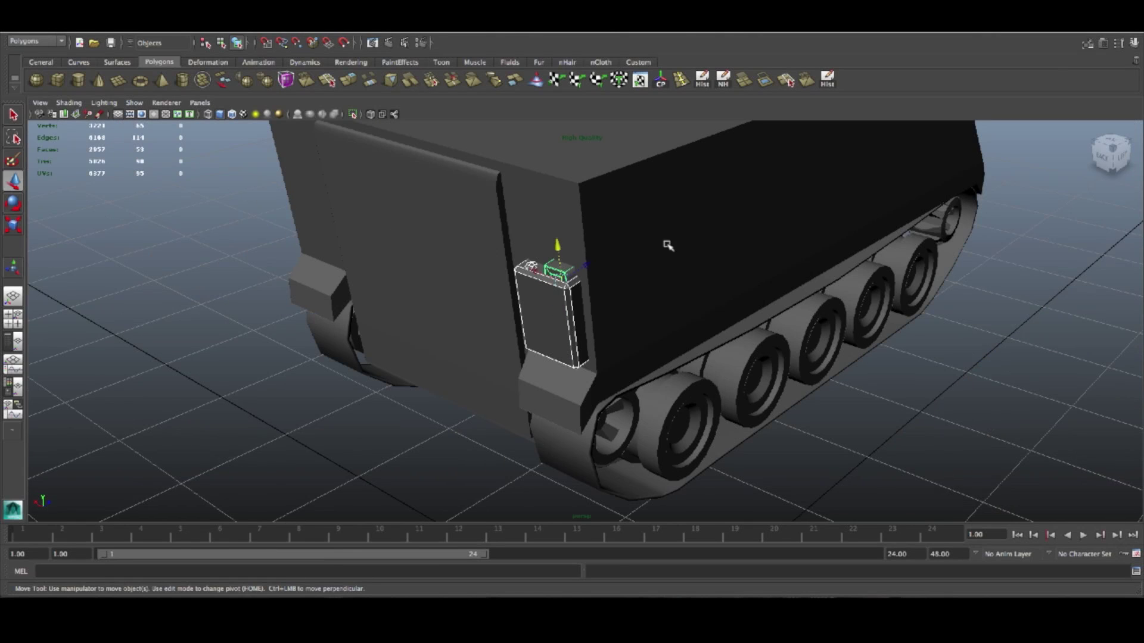
{"action": "key", "text": "ctrl+g"}
{"action": "scroll", "coordinate": [702, 296], "scroll_direction": "down", "scroll_amount": 5}
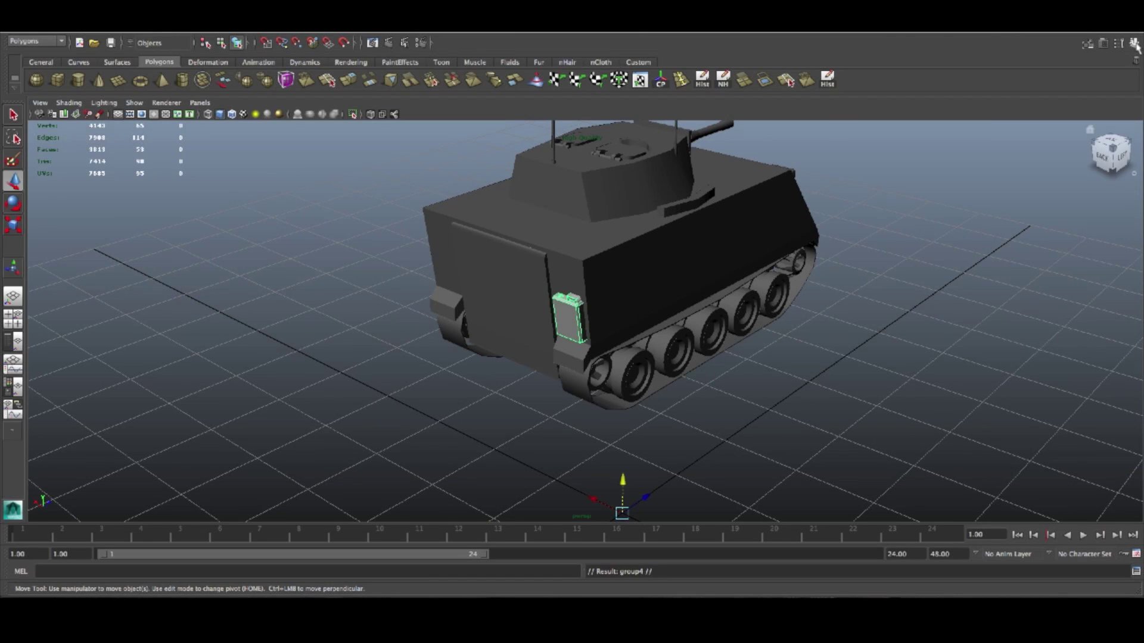
Step: Mirror the duplicated group to the other side with Scale X -1 and shift it about 0.17 units along X
{"action": "left_click", "coordinate": [1133, 43]}
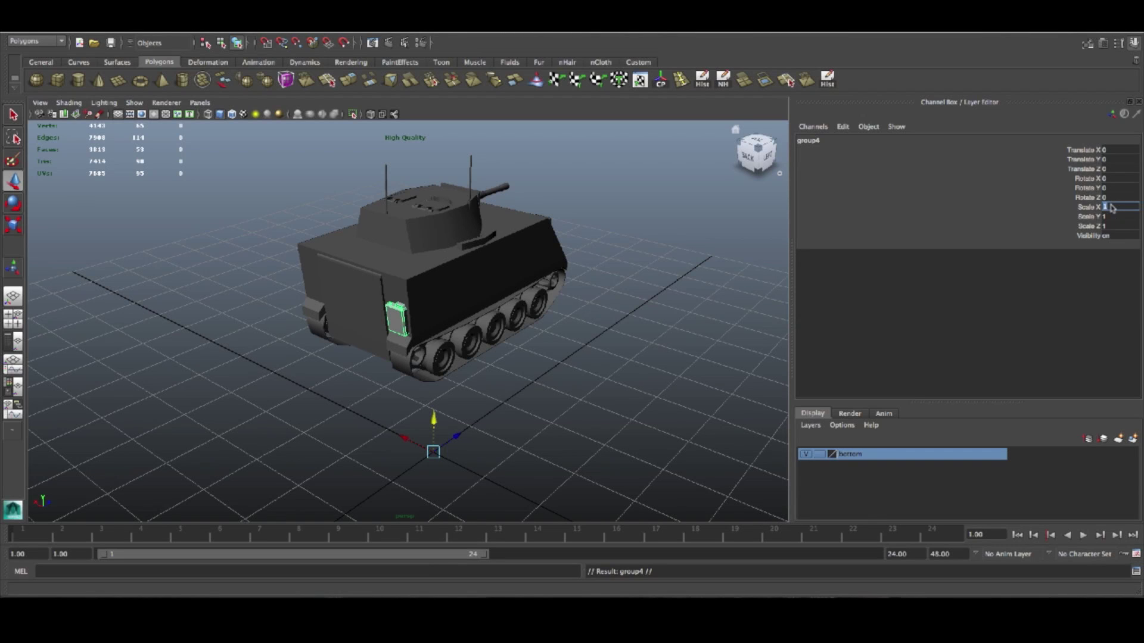
{"action": "type", "text": "1"}
{"action": "key", "text": "Return"}
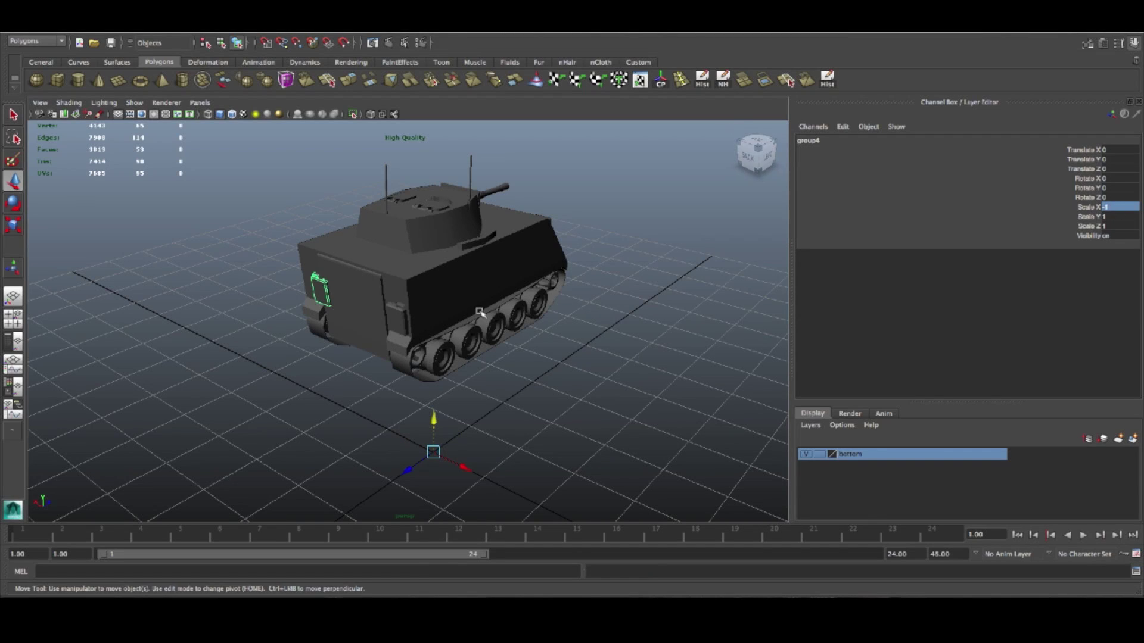
{"action": "left_click_drag", "start_coordinate": [352, 403], "coordinate": [402, 476], "text": "alt"}
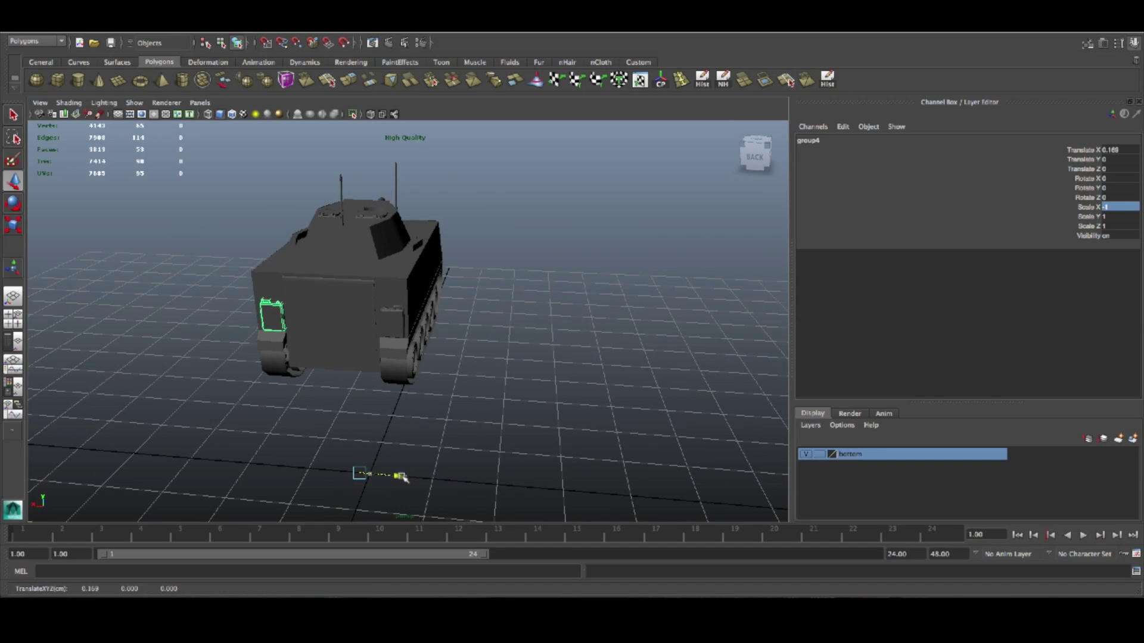
{"action": "left_click", "coordinate": [459, 444]}
{"action": "left_click_drag", "start_coordinate": [439, 439], "coordinate": [235, 327], "text": "alt"}
Step: Select the mirrored box, handle and cap, move them slightly toward the hull's outer edge and deselect them
{"action": "left_click", "coordinate": [262, 330]}
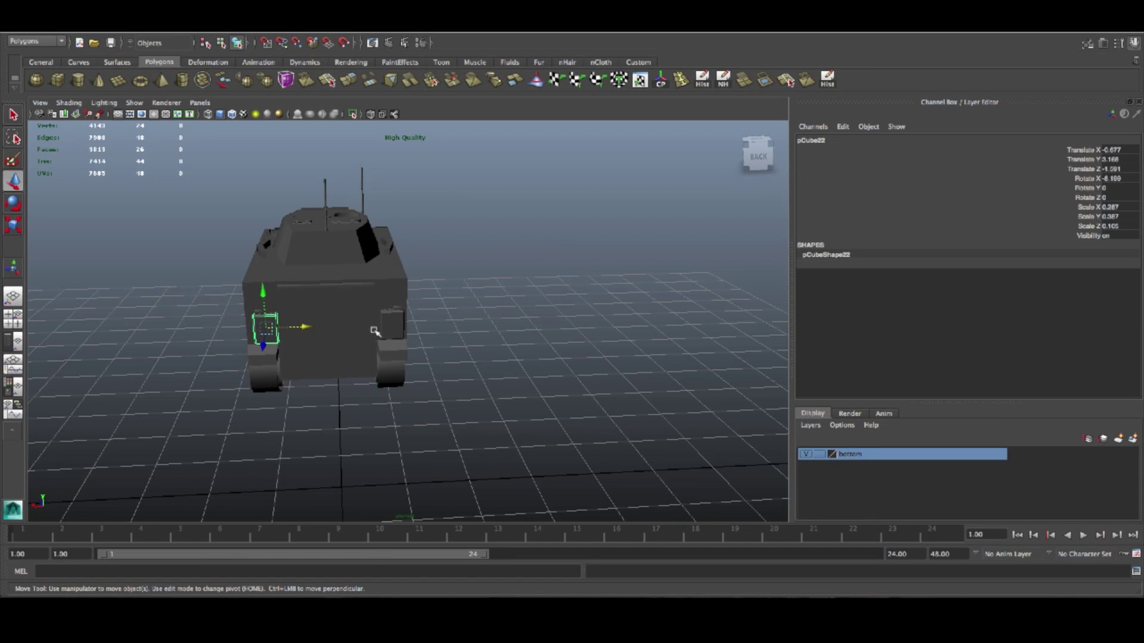
{"action": "left_click", "coordinate": [374, 331]}
{"action": "key", "text": "f"}
{"action": "left_click", "coordinate": [473, 180], "text": "shift"}
{"action": "left_click", "coordinate": [398, 174], "text": "shift"}
{"action": "left_click_drag", "start_coordinate": [390, 200], "coordinate": [353, 202]}
{"action": "left_click", "coordinate": [177, 280]}
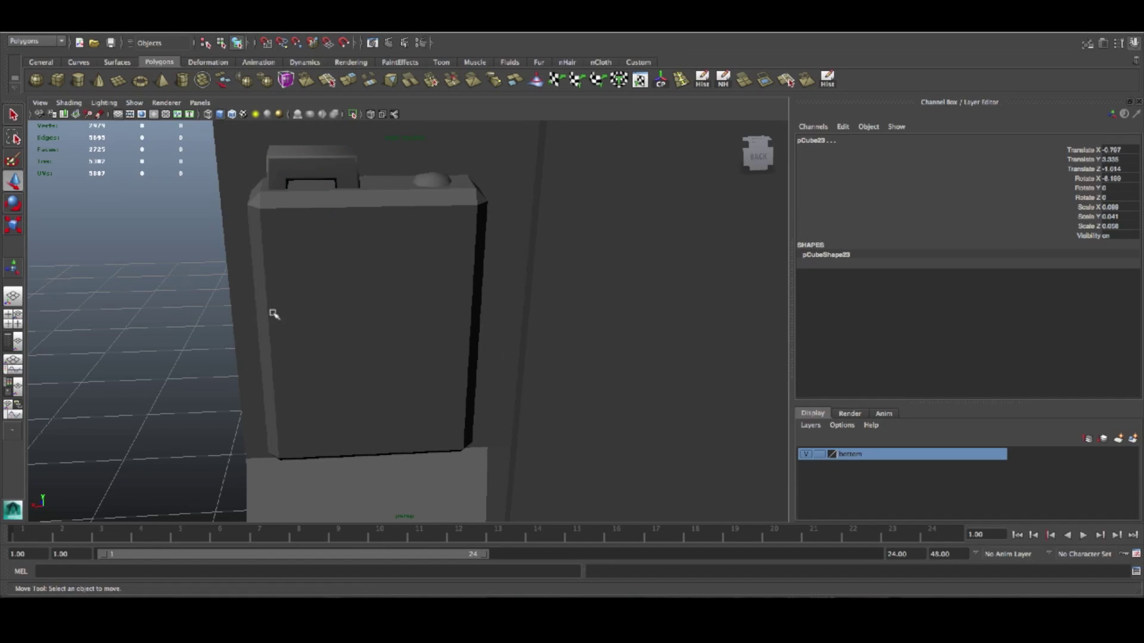
Step: Examine the whole tank and the two mirrored rear boxes from several angles, ending at the rear door
{"action": "left_click", "coordinate": [1138, 42]}
{"action": "scroll", "coordinate": [830, 327], "scroll_direction": "down", "scroll_amount": 15}
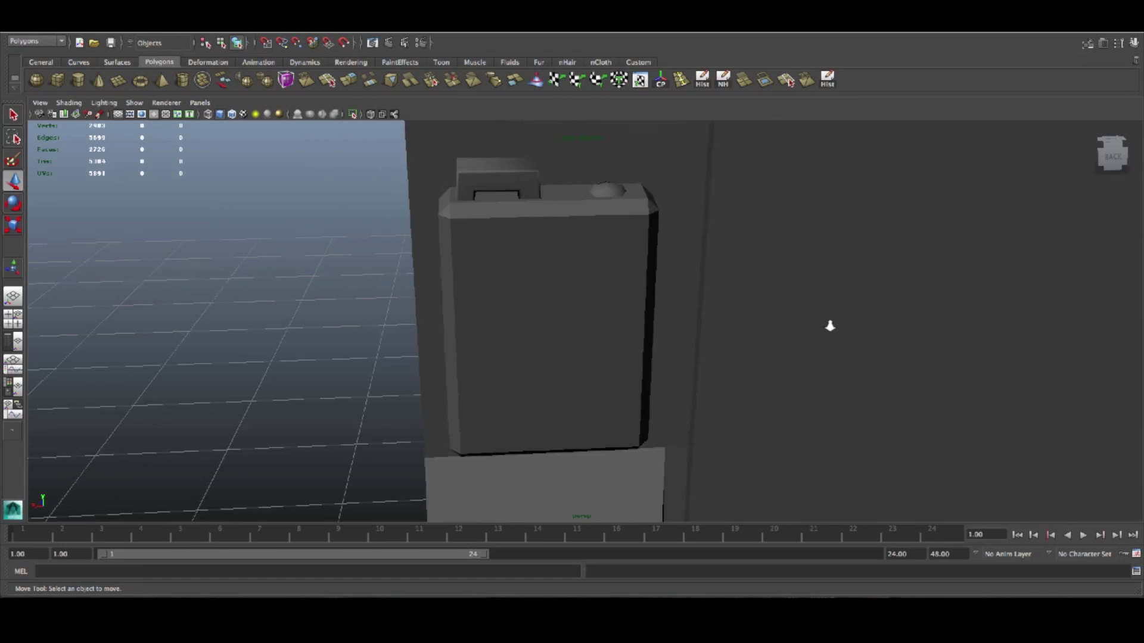
{"action": "left_click_drag", "start_coordinate": [789, 366], "coordinate": [614, 377], "text": "alt"}
{"action": "scroll", "coordinate": [614, 377], "scroll_direction": "up", "scroll_amount": 3}
{"action": "scroll", "coordinate": [614, 377], "scroll_direction": "down", "scroll_amount": 4}
{"action": "left_click_drag", "start_coordinate": [854, 431], "coordinate": [723, 427], "text": "alt"}
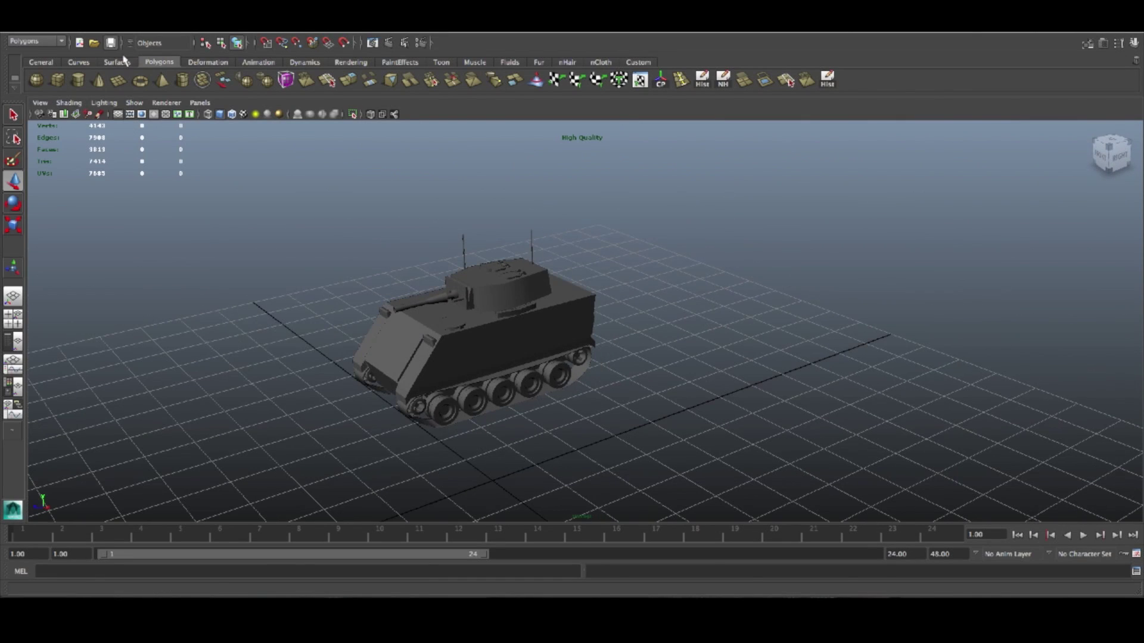
{"action": "left_click_drag", "start_coordinate": [720, 347], "coordinate": [782, 379], "text": "alt"}
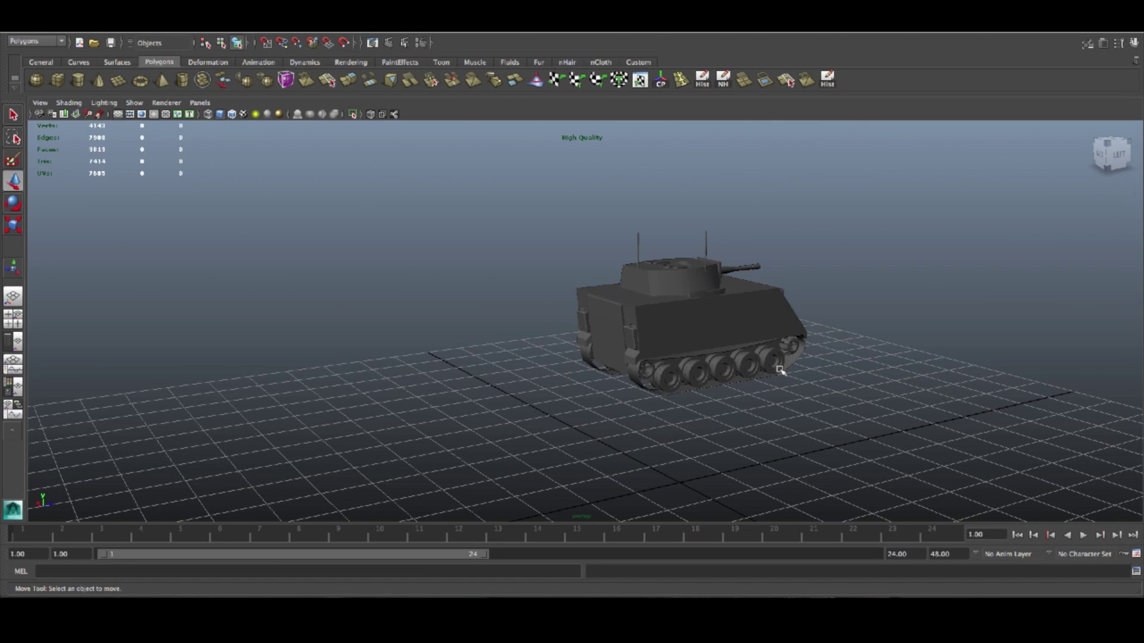
{"action": "left_click_drag", "start_coordinate": [654, 395], "coordinate": [622, 369], "text": "alt"}
{"action": "left_click", "coordinate": [619, 365]}
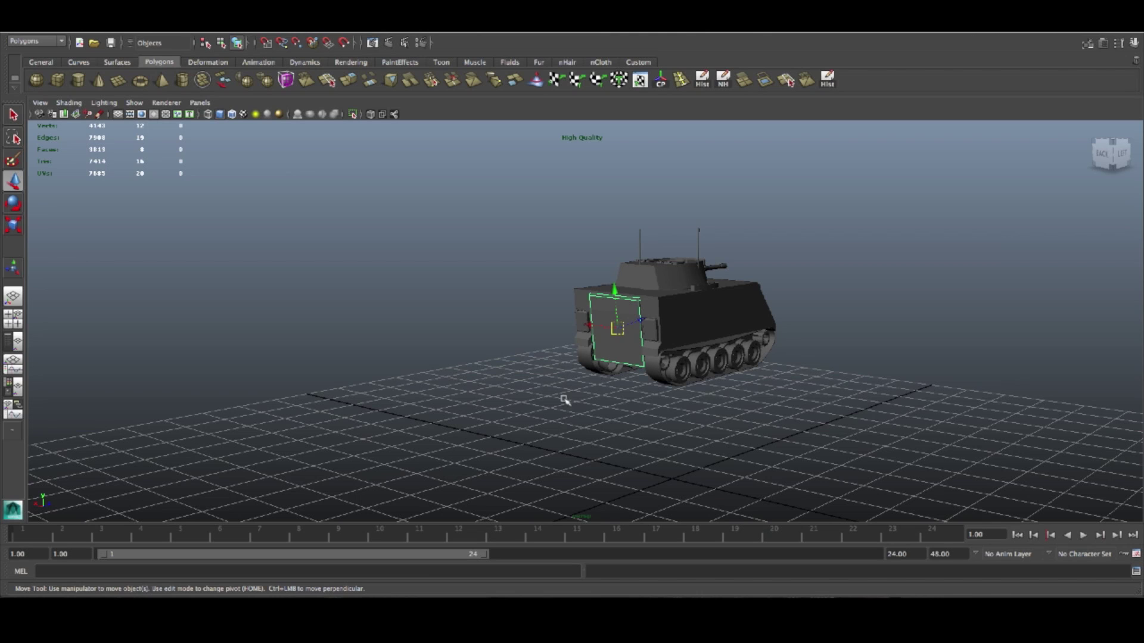
{"action": "left_click_drag", "start_coordinate": [615, 401], "coordinate": [672, 402], "text": "alt"}
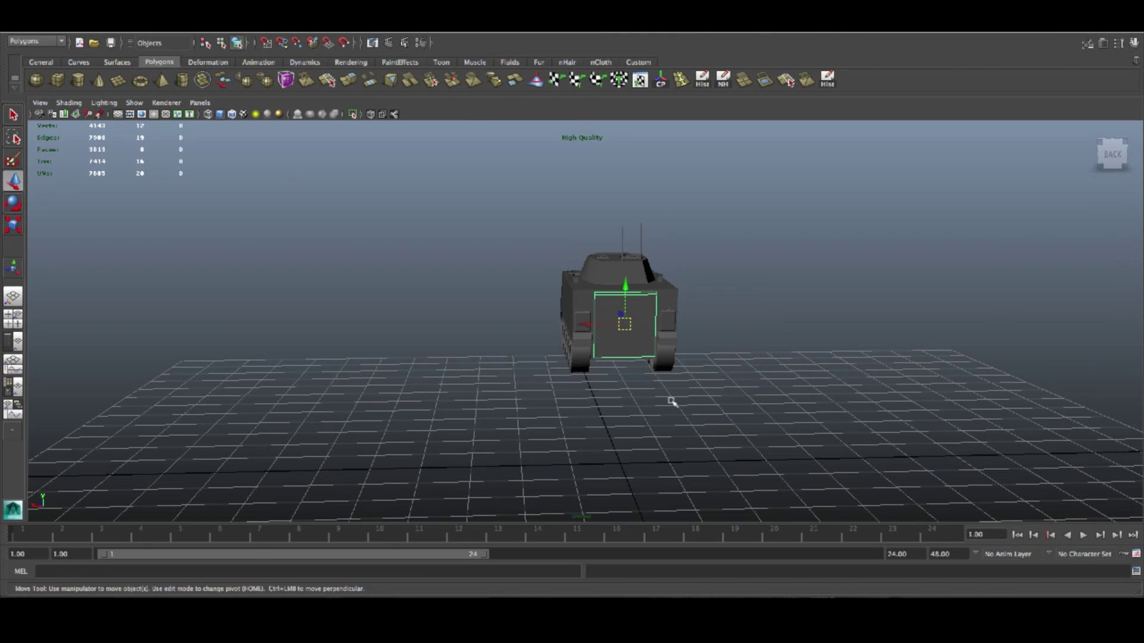
Step: Create another polygon cube and raise it to the rear door in the side view
{"action": "left_click", "coordinate": [57, 79]}
{"action": "key", "text": "space"}
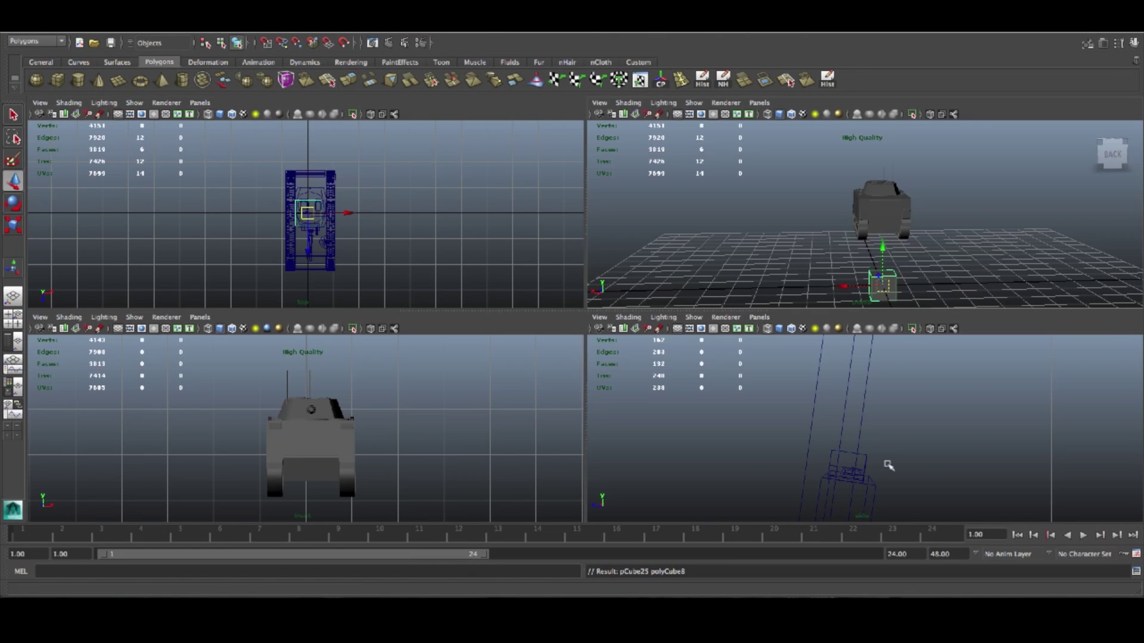
{"action": "left_click_drag", "start_coordinate": [860, 441], "coordinate": [867, 434]}
{"action": "key", "text": "e"}
{"action": "key", "text": "r"}
{"action": "key", "text": "e"}
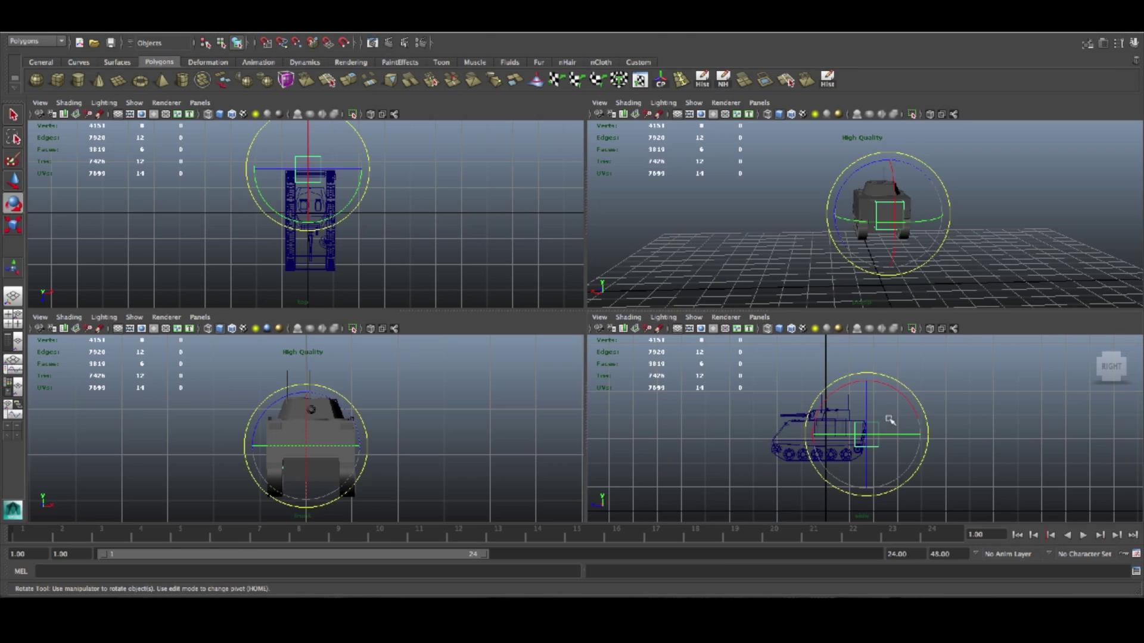
Step: Rotate the cube to match the rear door's slope and scale it down into a thin slab
{"action": "key", "text": "space"}
{"action": "left_click_drag", "start_coordinate": [629, 298], "coordinate": [635, 305]}
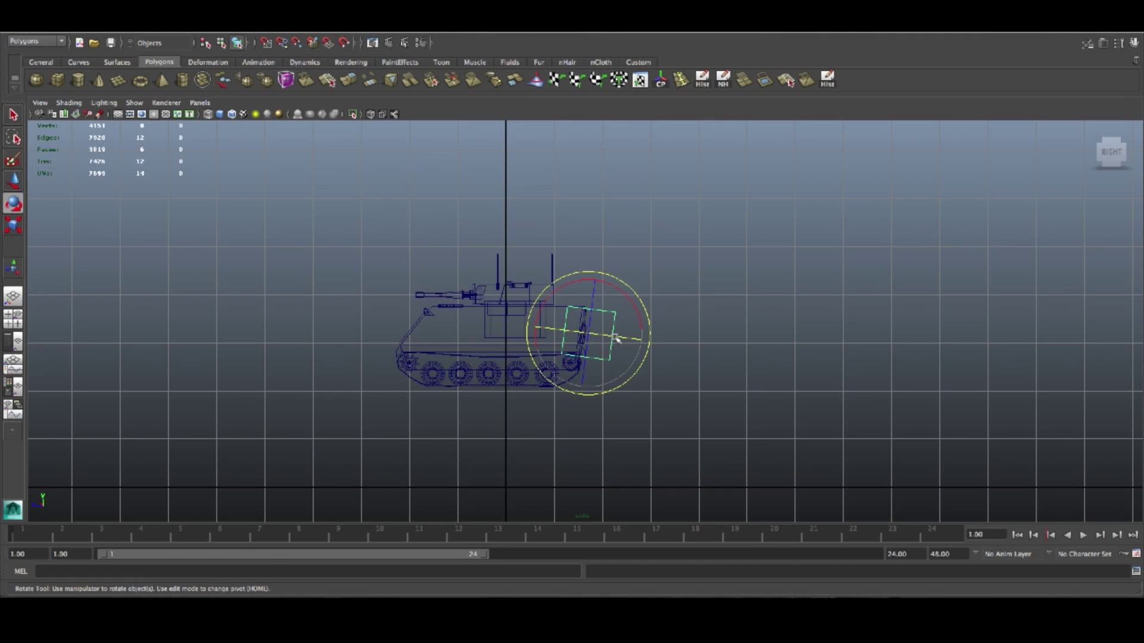
{"action": "key", "text": "r"}
{"action": "left_click_drag", "start_coordinate": [588, 334], "coordinate": [568, 335]}
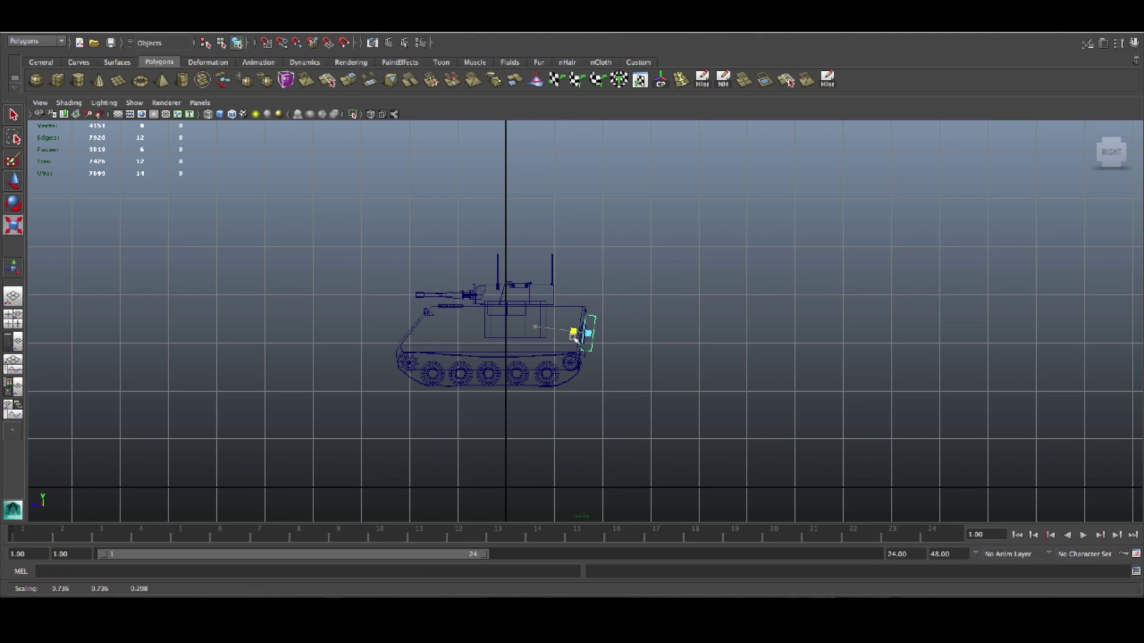
{"action": "key", "text": "e"}
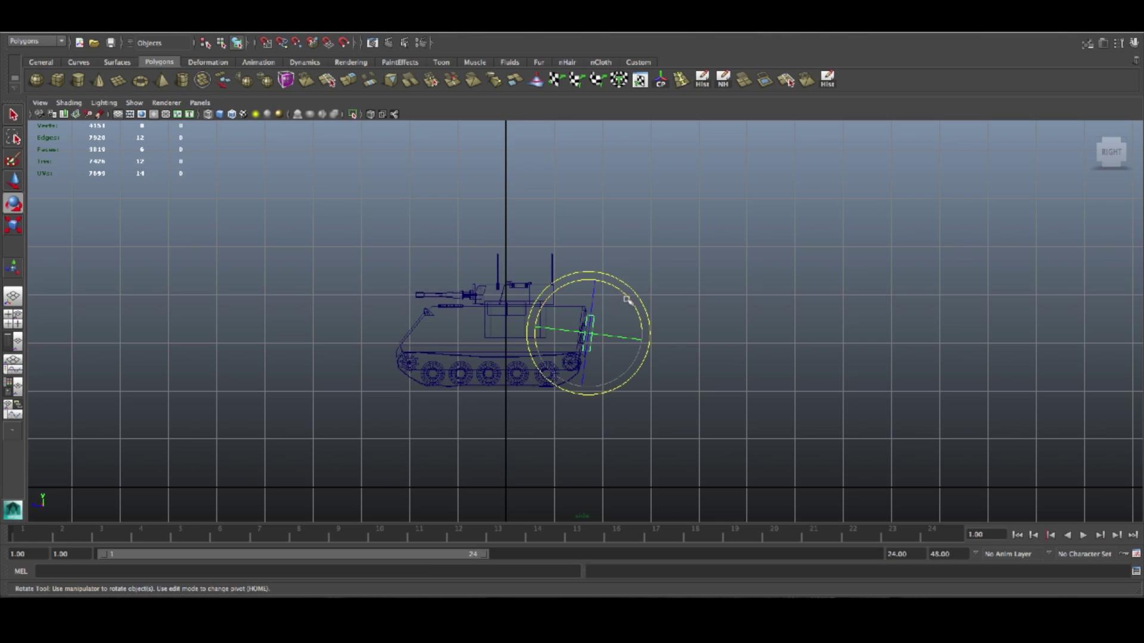
{"action": "key", "text": "space"}
{"action": "key", "text": "space"}
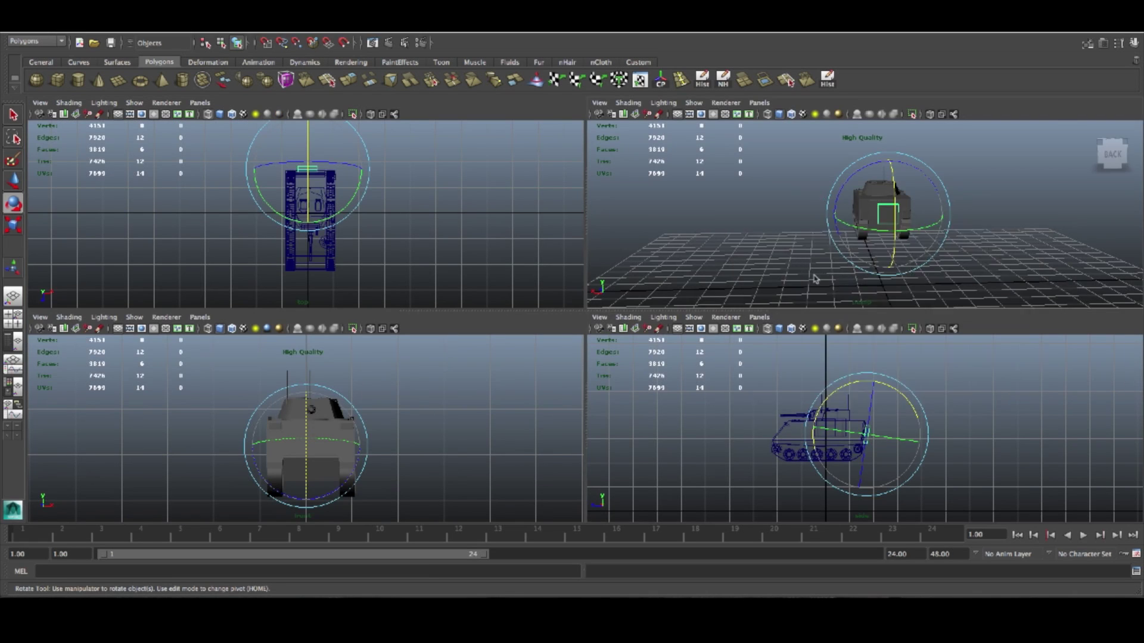
Step: Move the slab onto the rear door and stretch it into a tall, narrow rectangle
{"action": "key", "text": "f"}
{"action": "left_click_drag", "start_coordinate": [648, 409], "coordinate": [525, 303], "text": "alt"}
{"action": "key", "text": "w"}
{"action": "left_click_drag", "start_coordinate": [617, 328], "coordinate": [535, 321], "text": "alt"}
{"action": "key", "text": "e"}
{"action": "key", "text": "r"}
{"action": "key", "text": "w"}
{"action": "left_click_drag", "start_coordinate": [539, 347], "coordinate": [588, 404]}
{"action": "key", "text": "e"}
{"action": "key", "text": "r"}
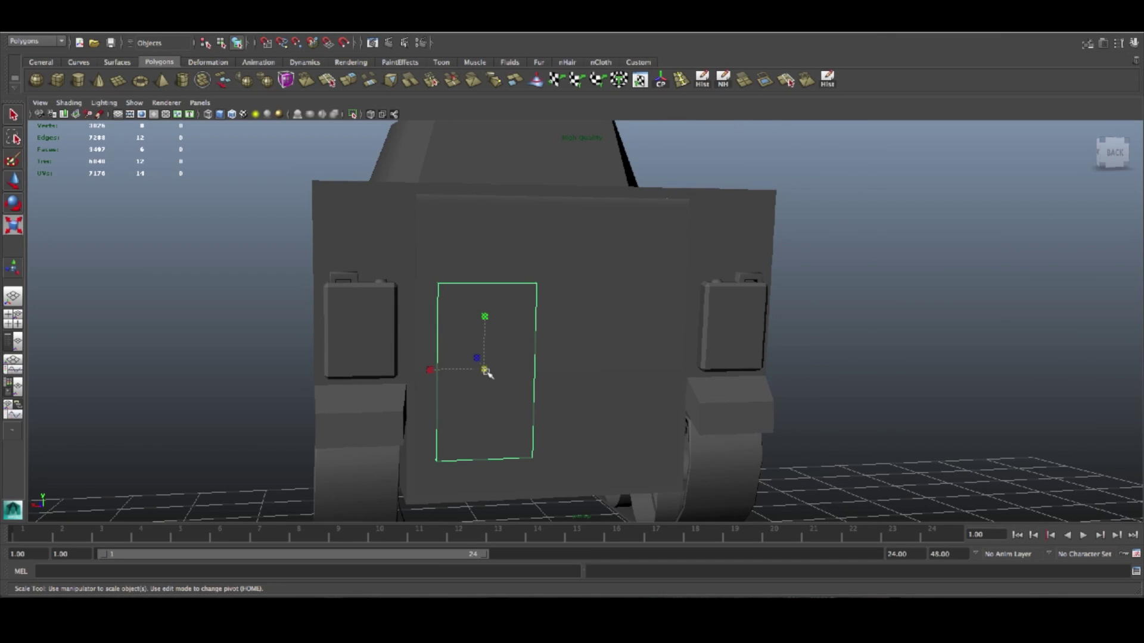
Step: Enlarge and reposition the slab so it covers the left half of the rear door
{"action": "left_click_drag", "start_coordinate": [490, 370], "coordinate": [532, 381]}
{"action": "key", "text": "w"}
{"action": "key", "text": "e"}
{"action": "key", "text": "r"}
{"action": "key", "text": "w"}
{"action": "key", "text": "e"}
{"action": "key", "text": "r"}
Step: Insert two evenly spaced vertical edge loops across the slab using Multiple edge loops set to 2, and preview its smoothing
{"action": "double_click", "coordinate": [680, 79]}
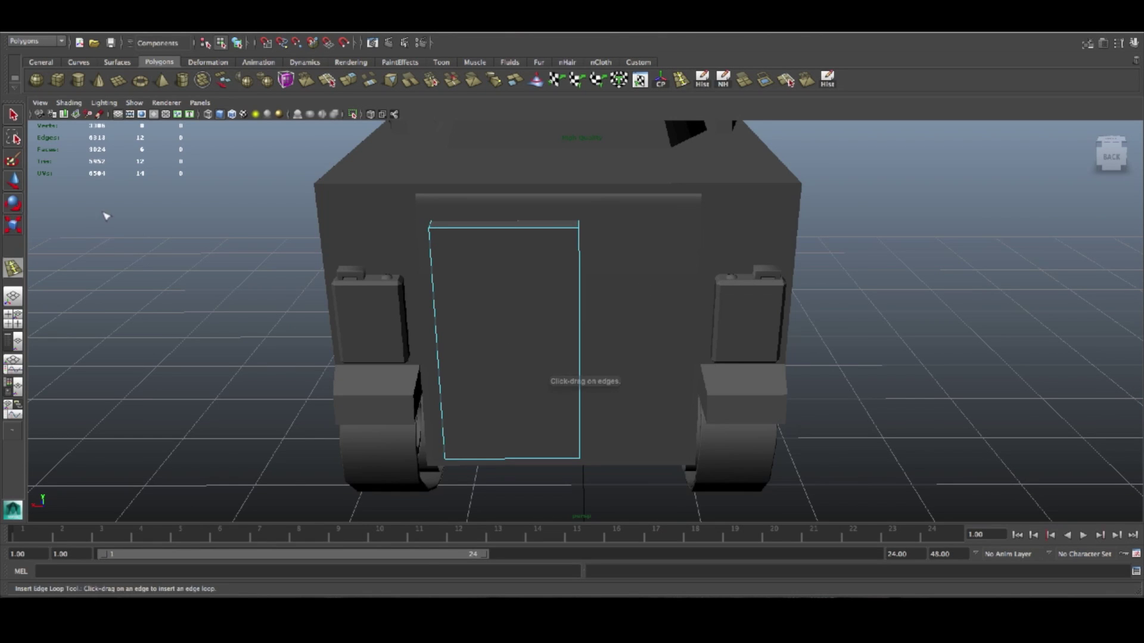
{"action": "left_click", "coordinate": [142, 201]}
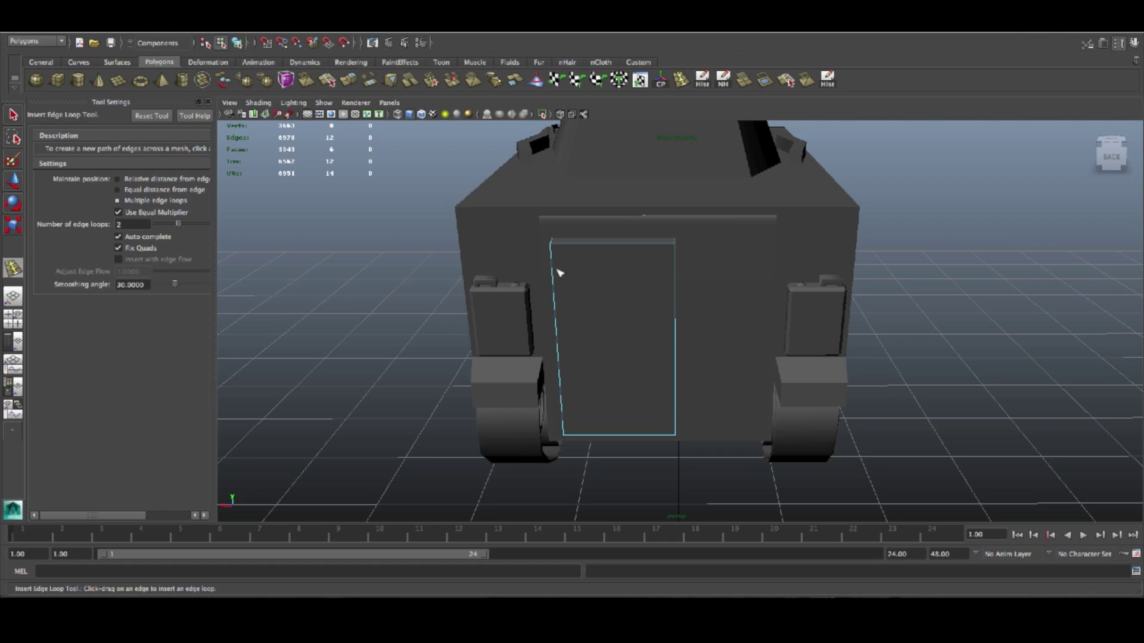
{"action": "left_click_drag", "start_coordinate": [581, 247], "coordinate": [597, 249]}
{"action": "key", "text": "e"}
{"action": "key", "text": "r"}
{"action": "key", "text": "3"}
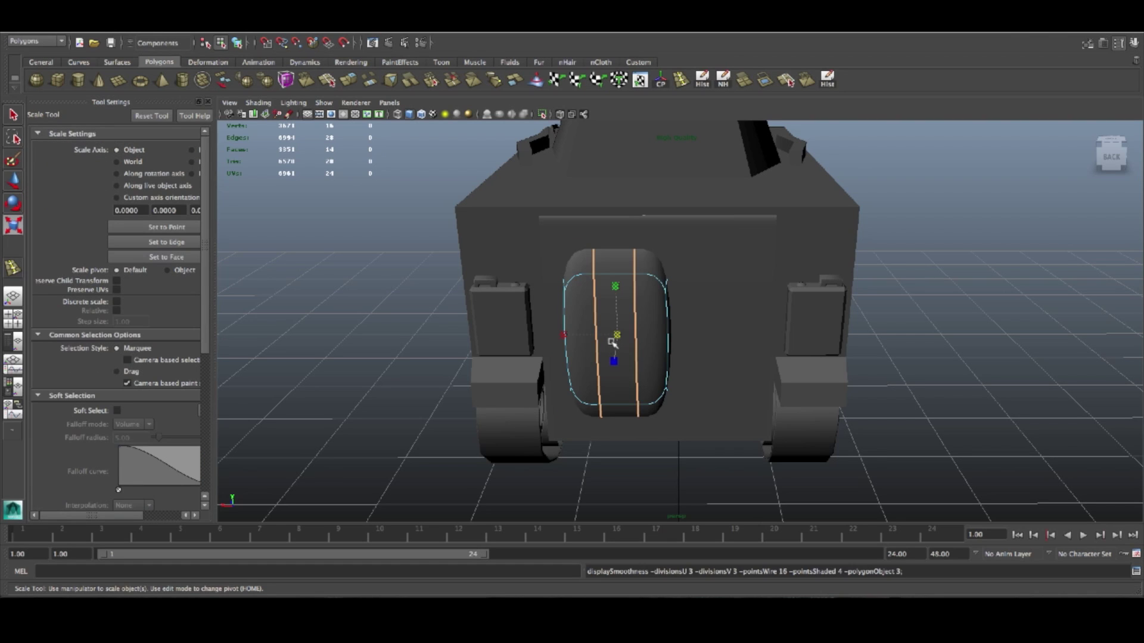
{"action": "key", "text": "1"}
Step: Insert two horizontal edge loops across the slab, preview it smoothed, and close the tool settings
{"action": "left_click", "coordinate": [13, 268]}
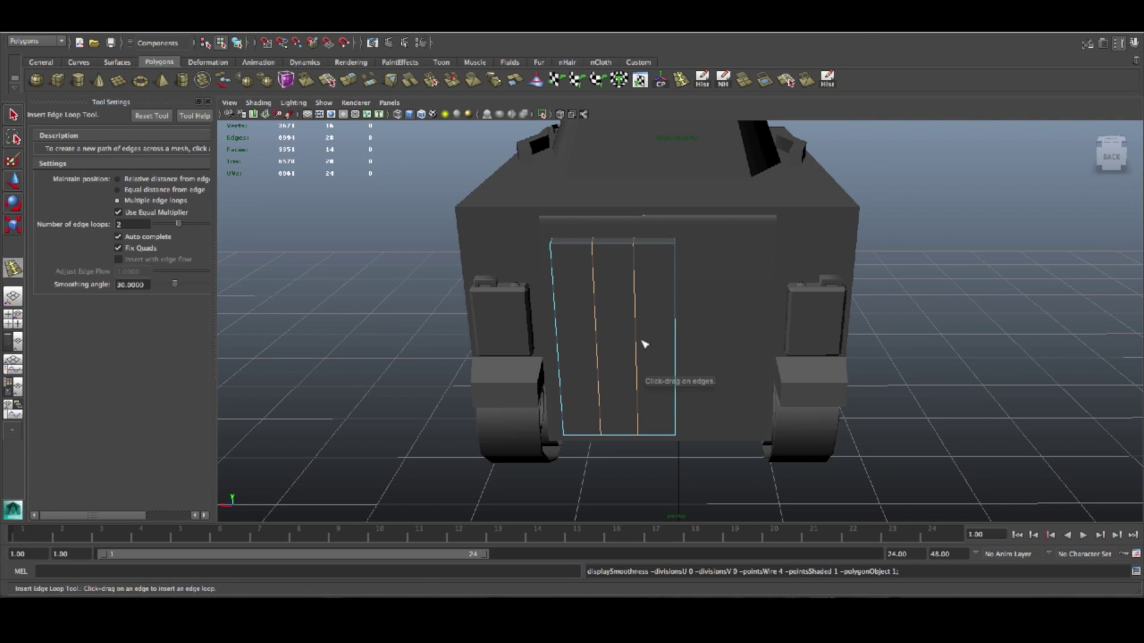
{"action": "left_click_drag", "start_coordinate": [634, 337], "coordinate": [634, 336]}
{"action": "key", "text": "3"}
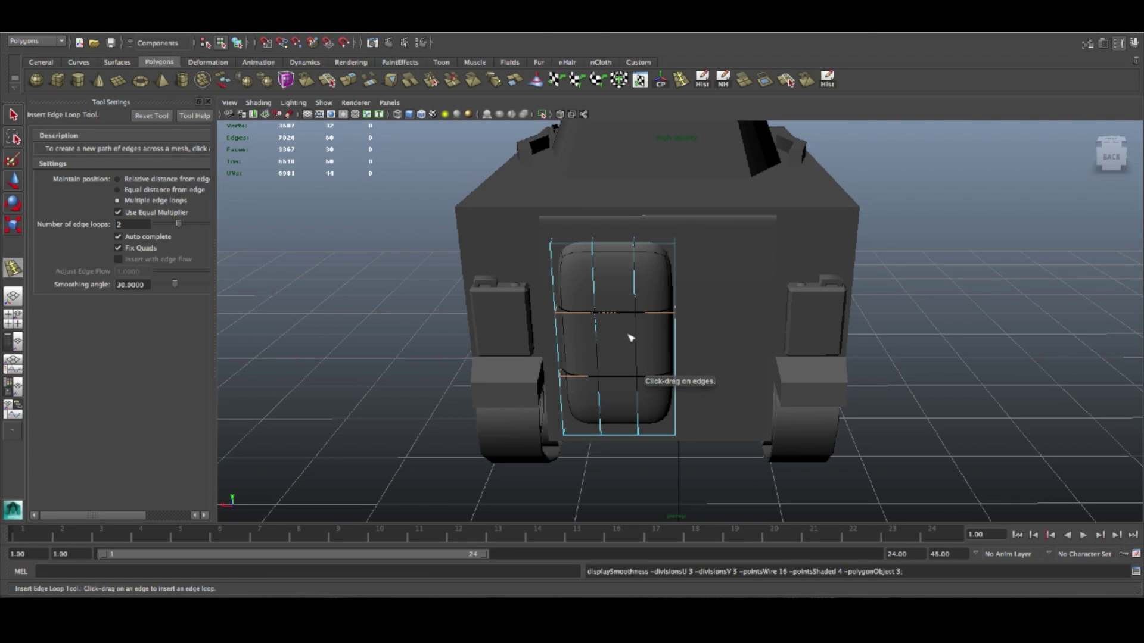
{"action": "mouse_move", "coordinate": [740, 345]}
{"action": "left_mouse_down", "text": "alt"}
{"action": "mouse_move", "coordinate": [753, 327]}
{"action": "mouse_move", "coordinate": [739, 333]}
{"action": "left_mouse_up", "text": "alt"}
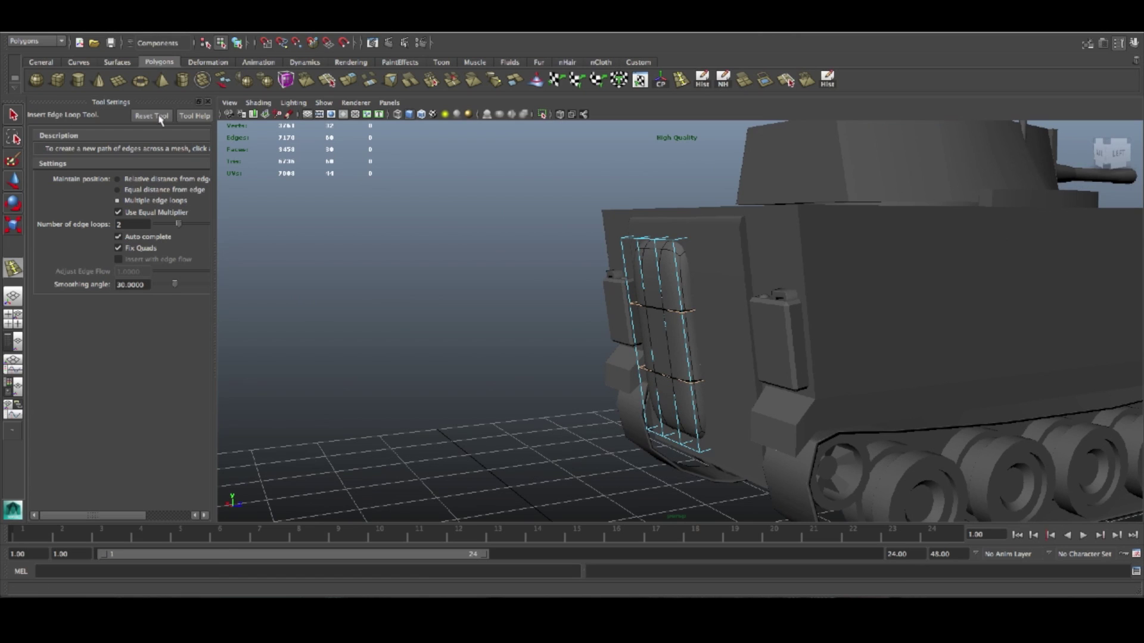
{"action": "left_click", "coordinate": [209, 103]}
Step: Turn off the slab's smooth preview and apply Smooth to its geometry
{"action": "left_click_drag", "start_coordinate": [365, 211], "coordinate": [485, 279], "text": "alt"}
{"action": "key", "text": "w"}
{"action": "right_click_drag", "start_coordinate": [535, 271], "coordinate": [563, 260]}
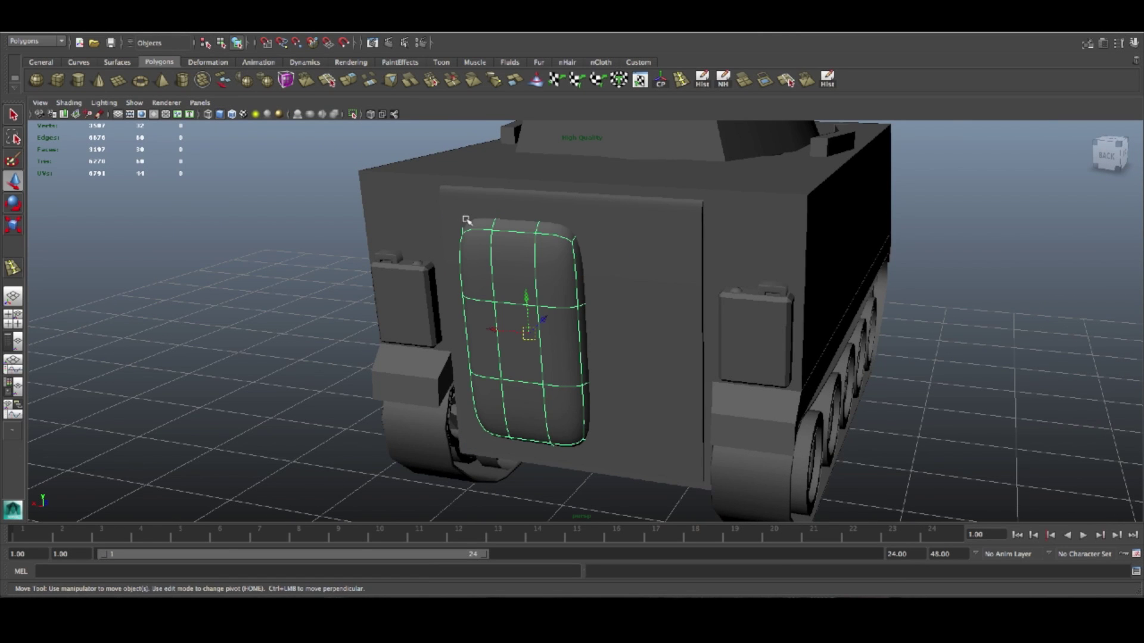
{"action": "key", "text": "1"}
{"action": "left_click", "coordinate": [353, 26]}
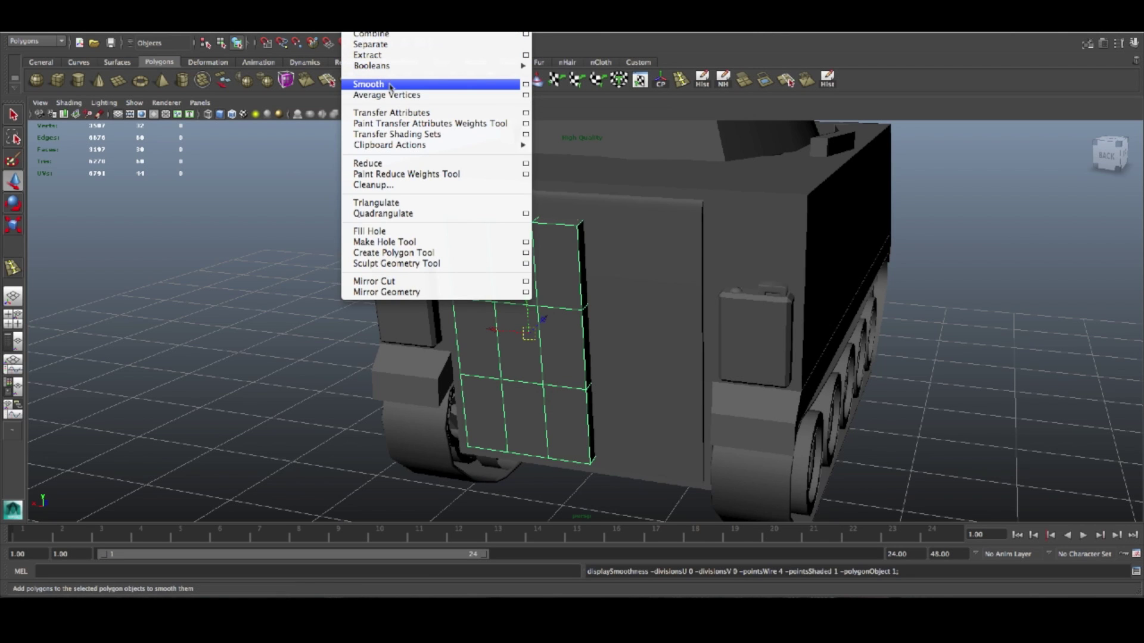
{"action": "left_click", "coordinate": [389, 85]}
{"action": "left_click_drag", "start_coordinate": [623, 366], "coordinate": [581, 359], "text": "alt"}
{"action": "left_click", "coordinate": [184, 276]}
{"action": "left_click_drag", "start_coordinate": [486, 345], "coordinate": [580, 337], "text": "alt"}
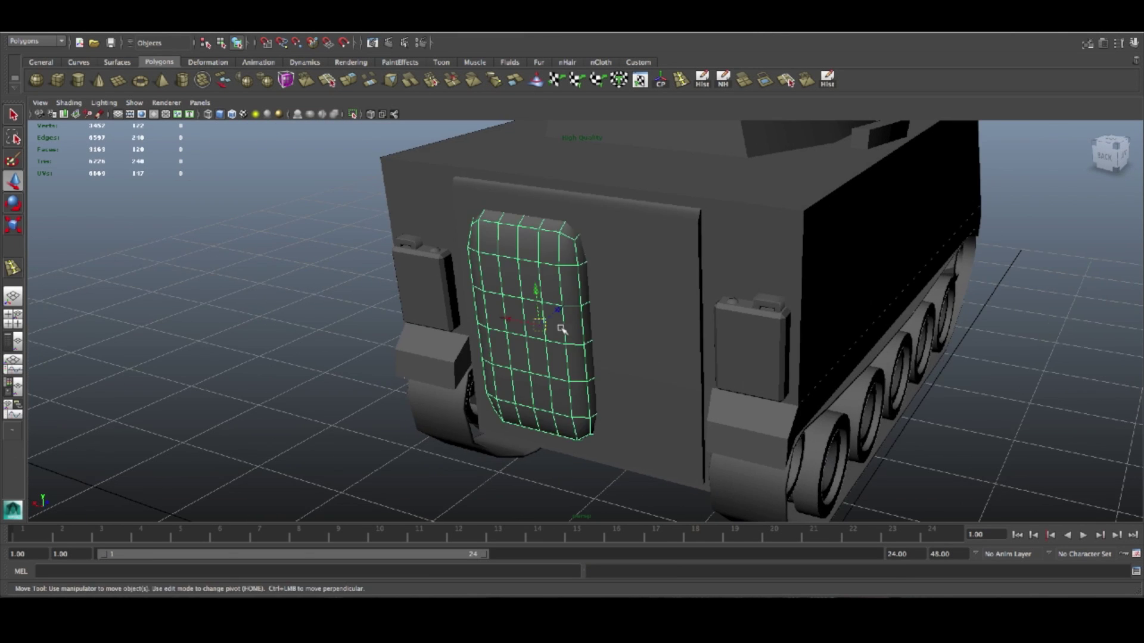
Step: Shift the edge loop around the slab's side slightly toward its outer face
{"action": "left_click_drag", "start_coordinate": [638, 323], "coordinate": [582, 324], "text": "alt"}
{"action": "right_click_drag", "start_coordinate": [571, 310], "coordinate": [576, 256]}
{"action": "left_click", "coordinate": [579, 261]}
{"action": "left_click_drag", "start_coordinate": [575, 290], "coordinate": [571, 305], "text": "alt"}
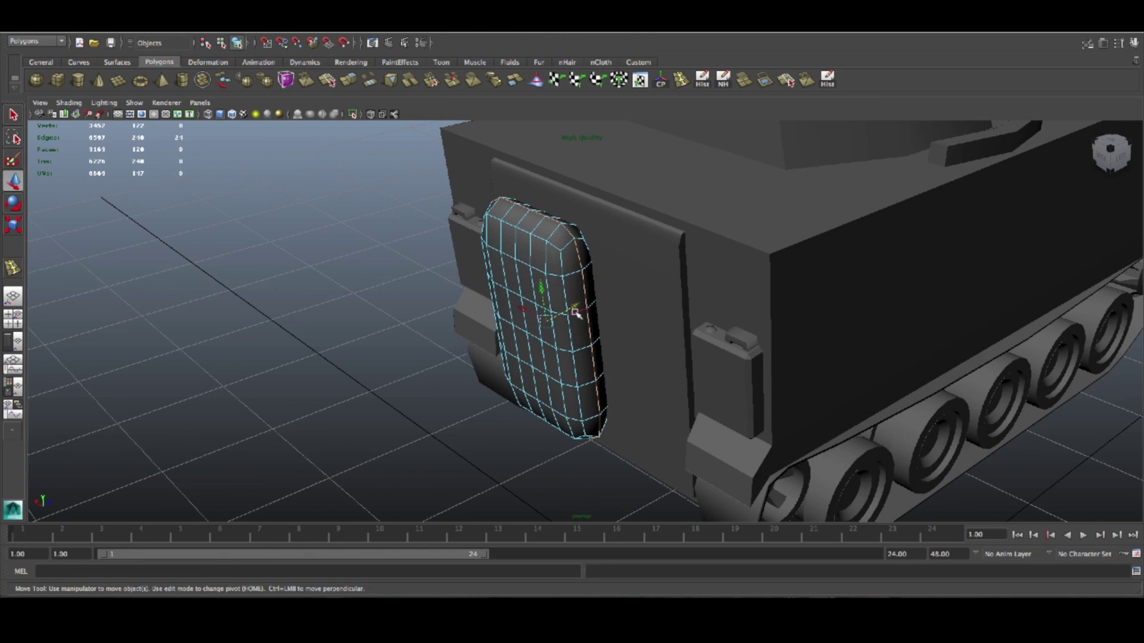
{"action": "double_click", "coordinate": [564, 309]}
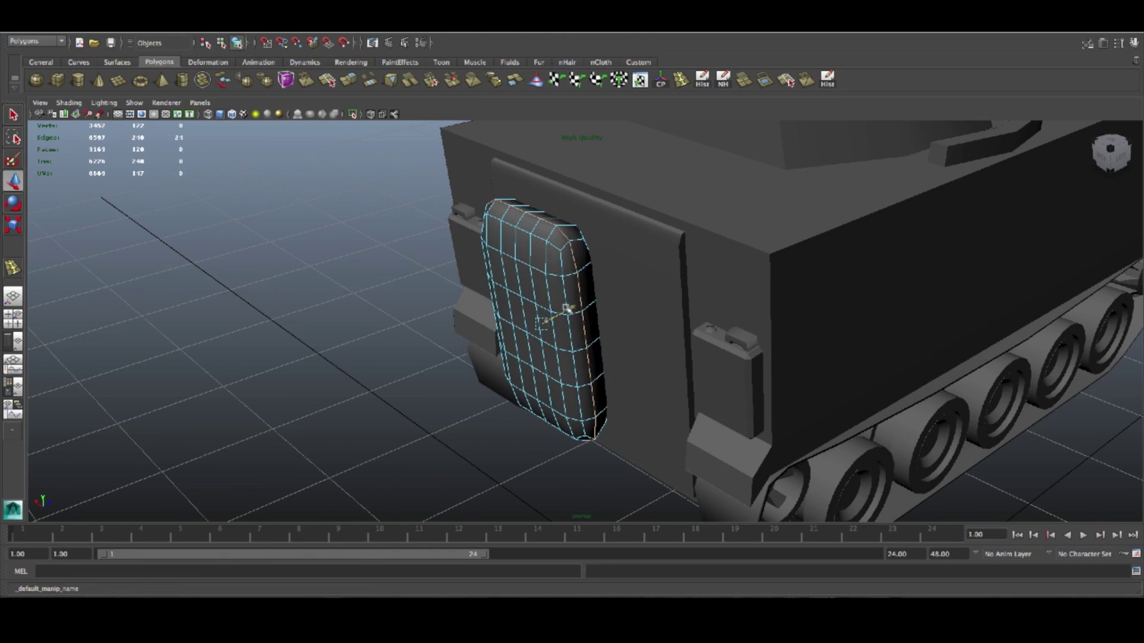
Step: Delete the slab's rear ring of side faces and its hidden back faces
{"action": "left_click_drag", "start_coordinate": [574, 256], "coordinate": [581, 262], "text": "alt"}
{"action": "right_click_drag", "start_coordinate": [578, 259], "coordinate": [576, 281]}
{"action": "left_click", "coordinate": [581, 262]}
{"action": "double_click", "coordinate": [583, 272]}
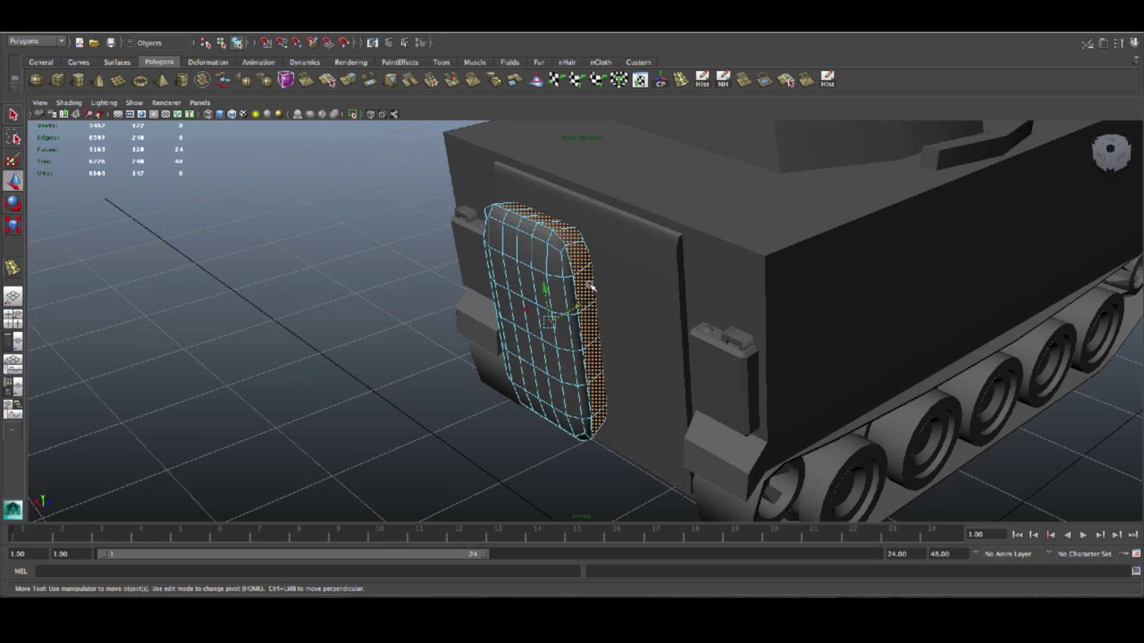
{"action": "key", "text": "Delete"}
{"action": "double_click", "coordinate": [585, 244]}
{"action": "key", "text": "Delete"}
{"action": "right_click_drag", "start_coordinate": [565, 274], "coordinate": [541, 278]}
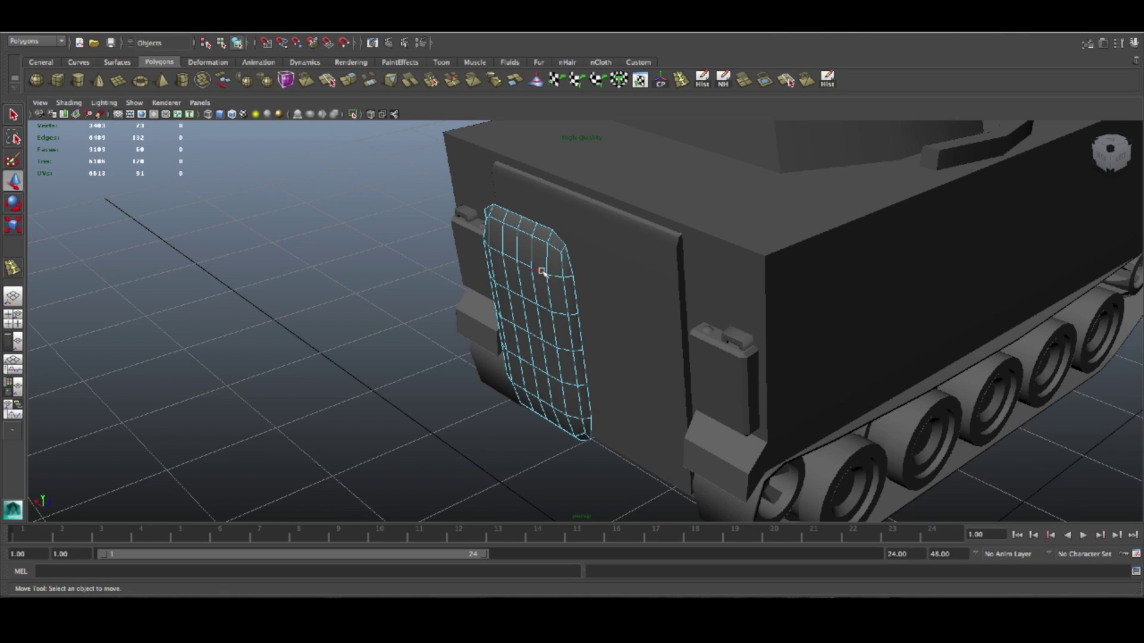
Step: Delete the three inner vertical and three inner horizontal edge loops of the door panel, along with their leftover vertices
{"action": "left_click_drag", "start_coordinate": [542, 332], "coordinate": [610, 303], "text": "alt"}
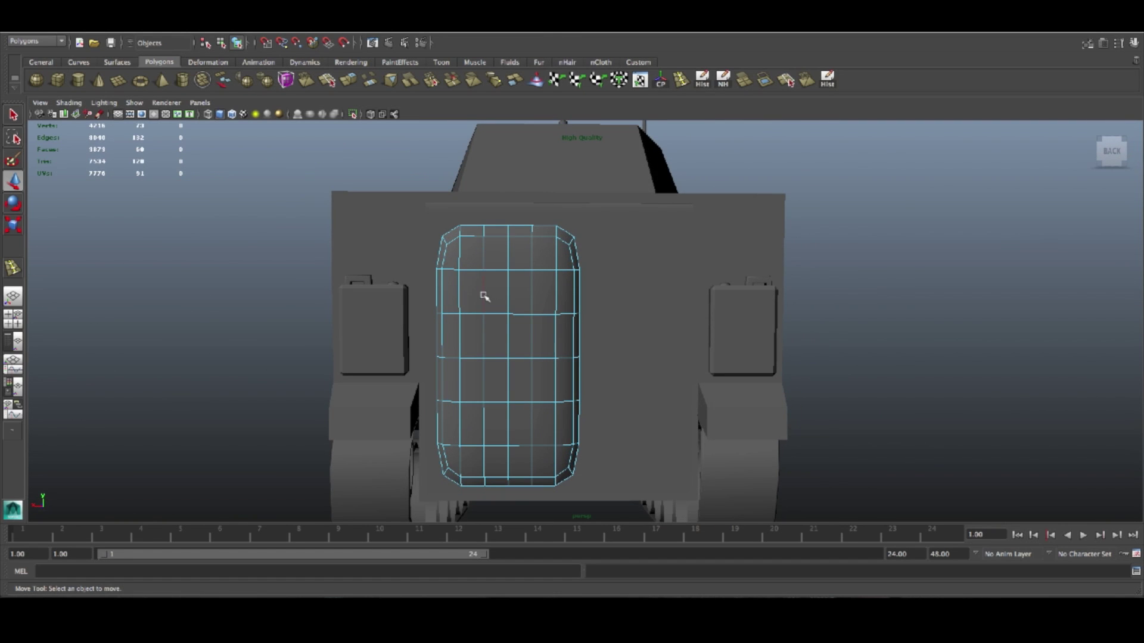
{"action": "double_click", "coordinate": [483, 294]}
{"action": "double_click", "coordinate": [508, 296], "text": "shift"}
{"action": "double_click", "coordinate": [532, 296], "text": "shift"}
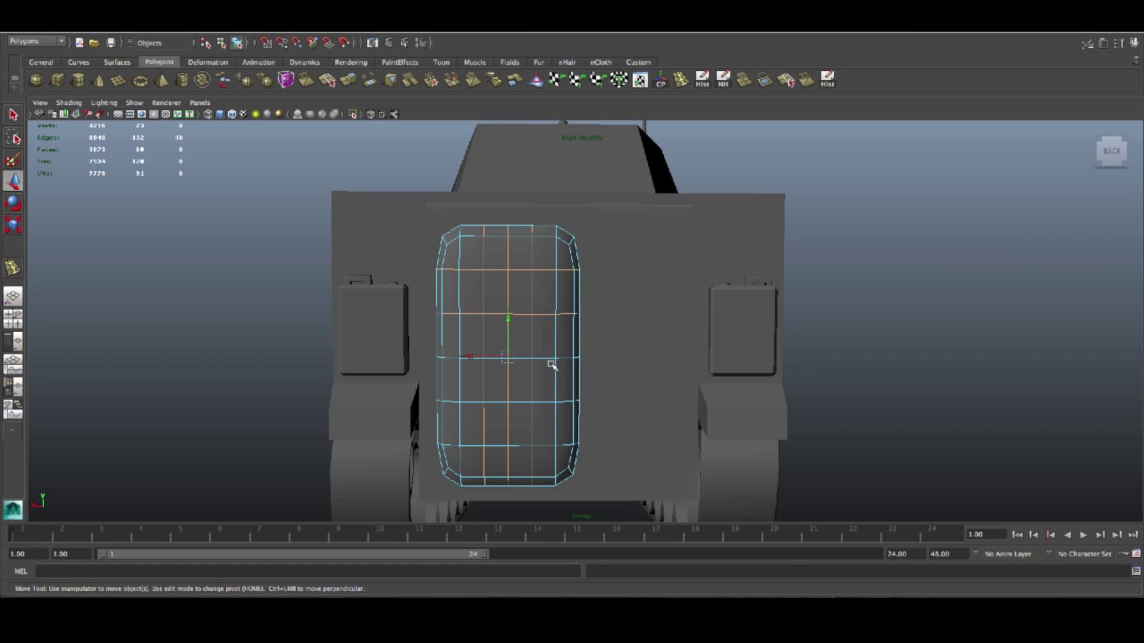
{"action": "key", "text": "F8"}
{"action": "key", "text": "F8"}
{"action": "left_click", "coordinate": [557, 311]}
{"action": "double_click", "coordinate": [569, 315]}
{"action": "double_click", "coordinate": [566, 358], "text": "shift"}
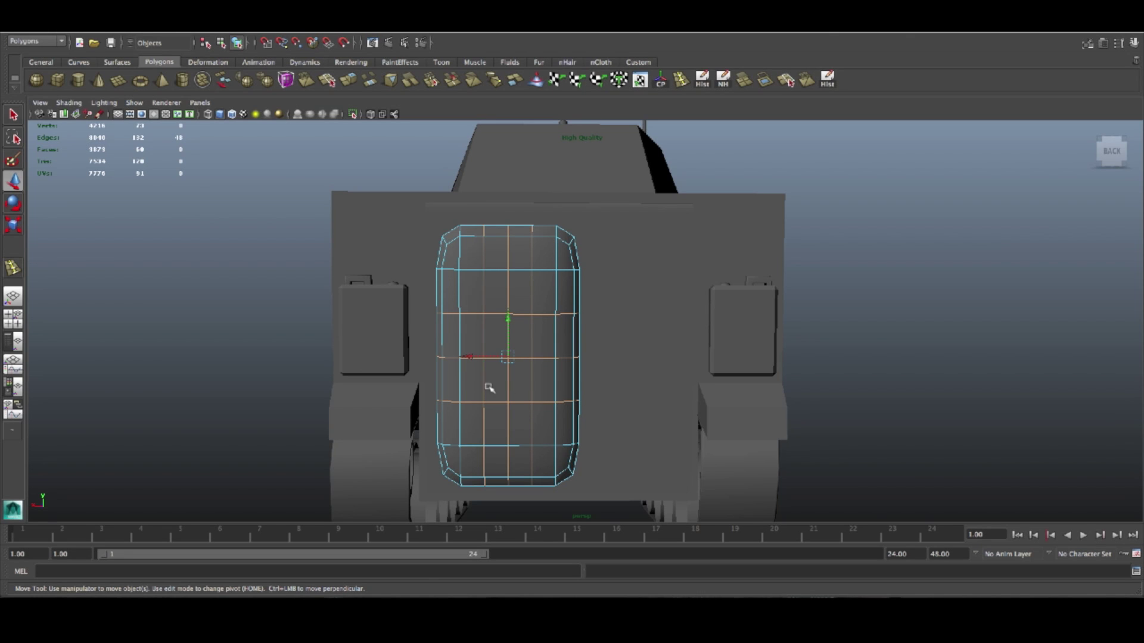
{"action": "right_click_drag", "start_coordinate": [536, 396], "coordinate": [594, 512], "text": "shift"}
{"action": "left_click_drag", "start_coordinate": [606, 505], "coordinate": [289, 132]}
{"action": "key", "text": "Delete"}
{"action": "right_click_drag", "start_coordinate": [534, 356], "coordinate": [581, 329]}
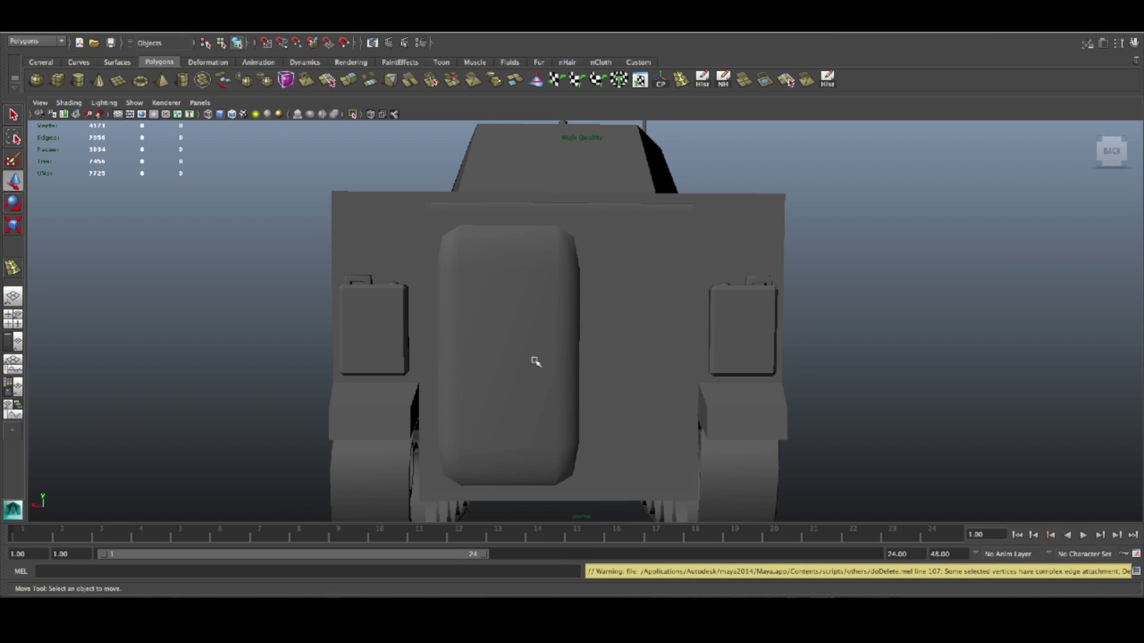
Step: Rotate and move the panel so it lies parallel and close to the sloped rear door
{"action": "left_click_drag", "start_coordinate": [587, 407], "coordinate": [518, 417], "text": "alt"}
{"action": "left_click", "coordinate": [551, 365]}
{"action": "mouse_move", "coordinate": [587, 313]}
{"action": "left_mouse_down", "text": "alt"}
{"action": "mouse_move", "coordinate": [573, 327]}
{"action": "mouse_move", "coordinate": [606, 304]}
{"action": "left_mouse_up", "text": "alt"}
{"action": "key", "text": "e"}
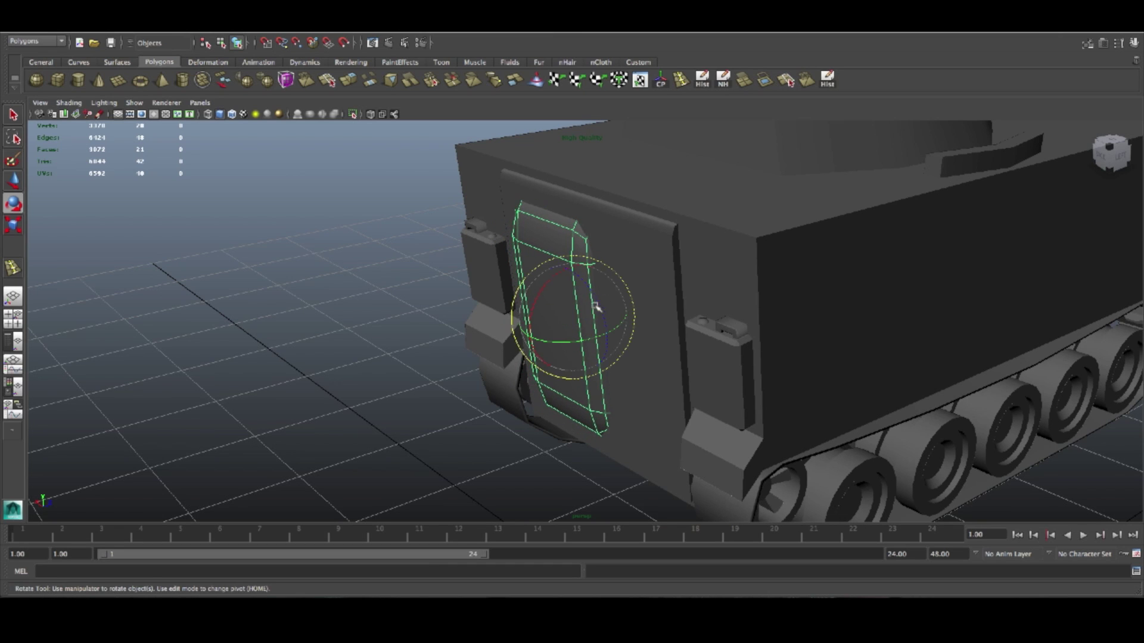
{"action": "left_click_drag", "start_coordinate": [541, 293], "coordinate": [603, 306]}
{"action": "key", "text": "w"}
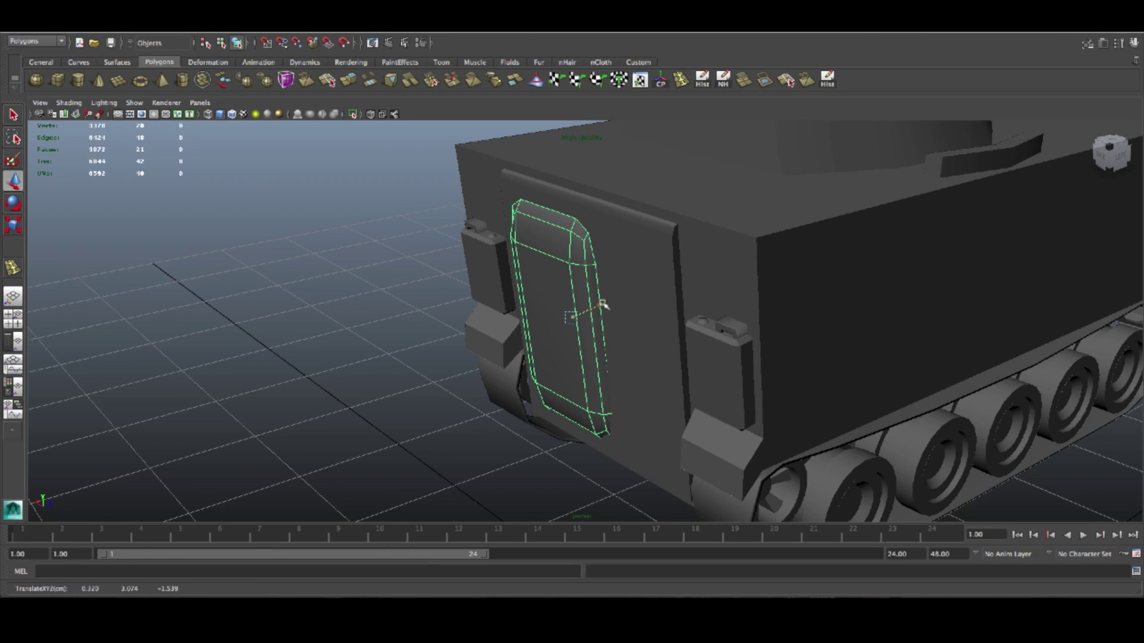
{"action": "key", "text": "e"}
{"action": "left_click_drag", "start_coordinate": [554, 276], "coordinate": [553, 275]}
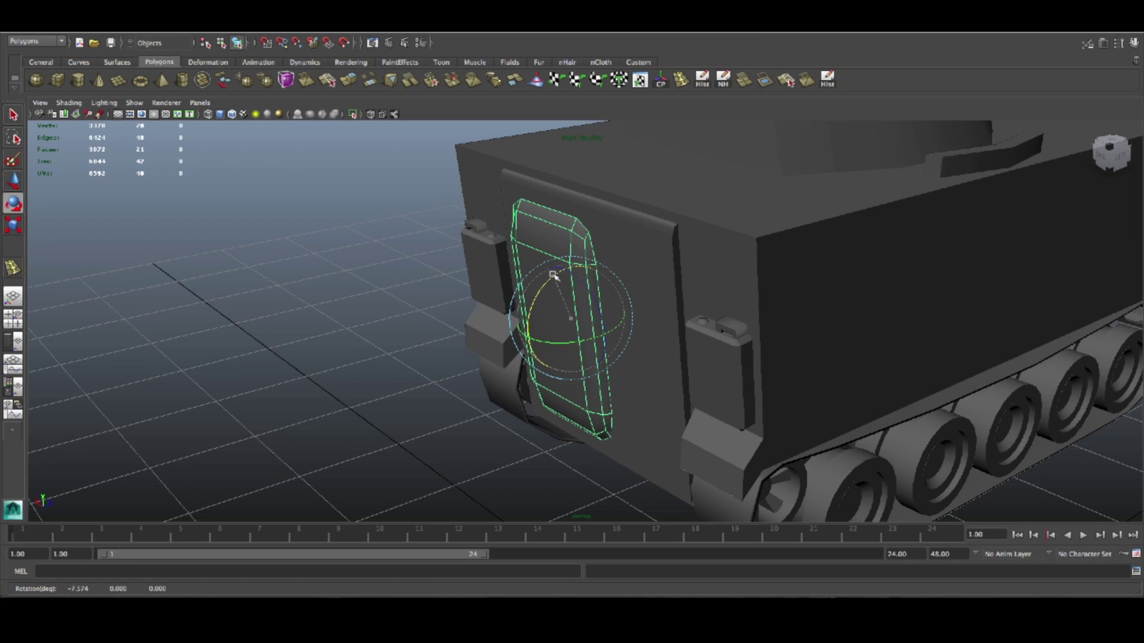
{"action": "key", "text": "w"}
{"action": "left_click_drag", "start_coordinate": [606, 304], "coordinate": [606, 303]}
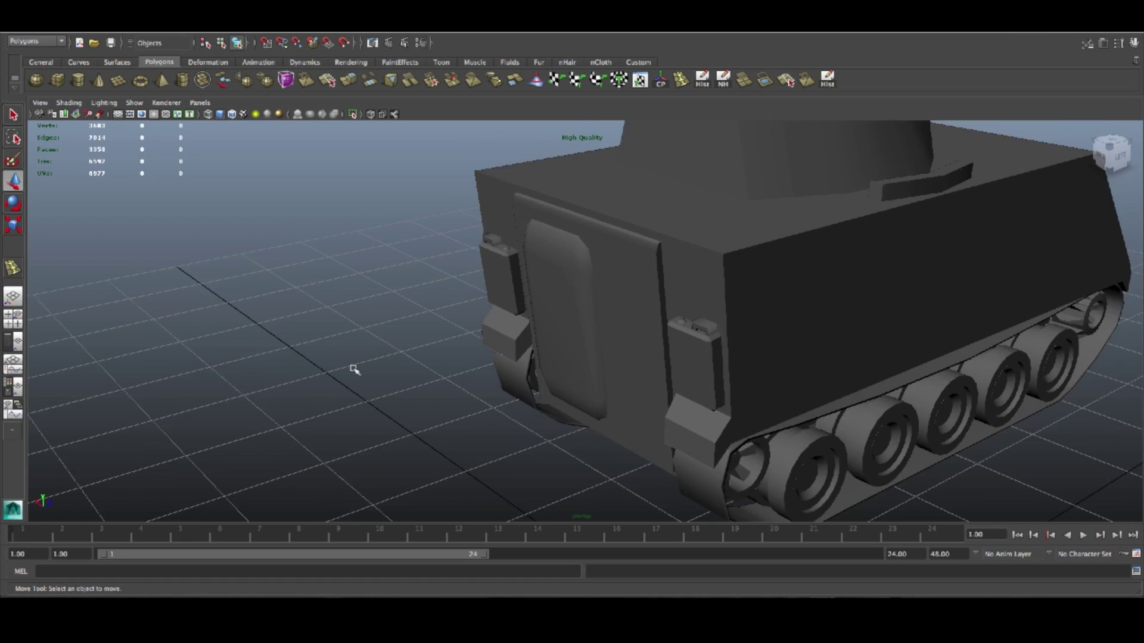
Step: Extrude the panel's open border edges and move them toward the rear door to give it a side wall
{"action": "left_click_drag", "start_coordinate": [354, 370], "coordinate": [560, 286], "text": "alt"}
{"action": "left_click", "coordinate": [608, 309]}
{"action": "scroll", "coordinate": [596, 297], "scroll_direction": "up", "scroll_amount": 8}
{"action": "right_click_drag", "start_coordinate": [557, 232], "coordinate": [559, 215]}
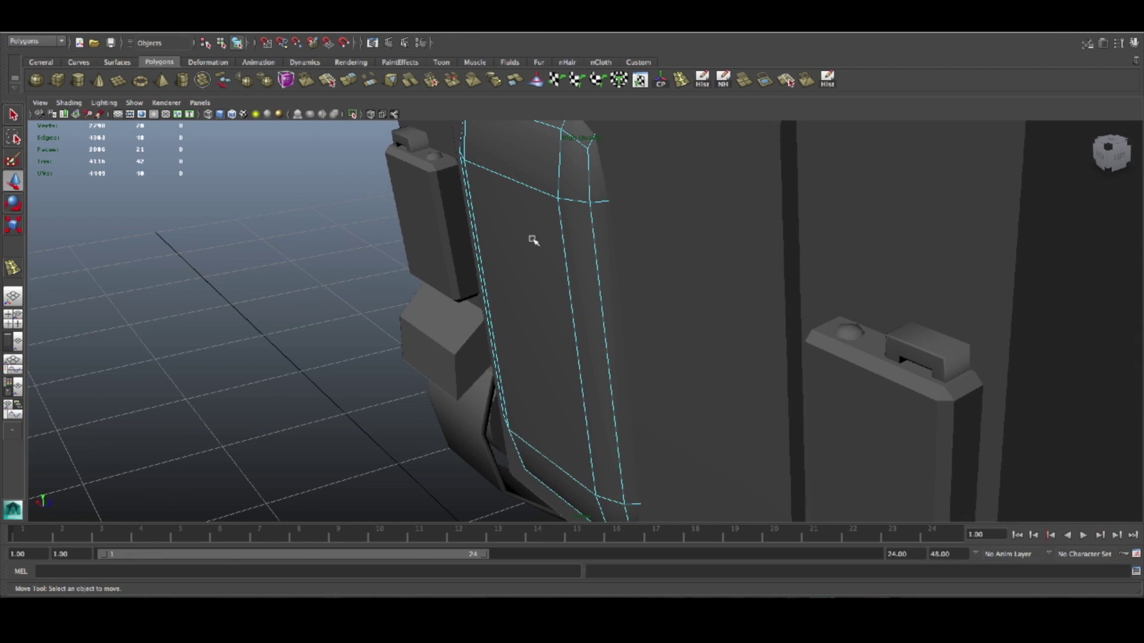
{"action": "left_click", "coordinate": [573, 295]}
{"action": "left_click_drag", "start_coordinate": [553, 320], "coordinate": [532, 325]}
{"action": "right_click_drag", "start_coordinate": [516, 243], "coordinate": [522, 219]}
{"action": "double_click", "coordinate": [538, 212]}
{"action": "left_click", "coordinate": [347, 81]}
{"action": "left_click_drag", "start_coordinate": [581, 286], "coordinate": [553, 173], "text": "alt"}
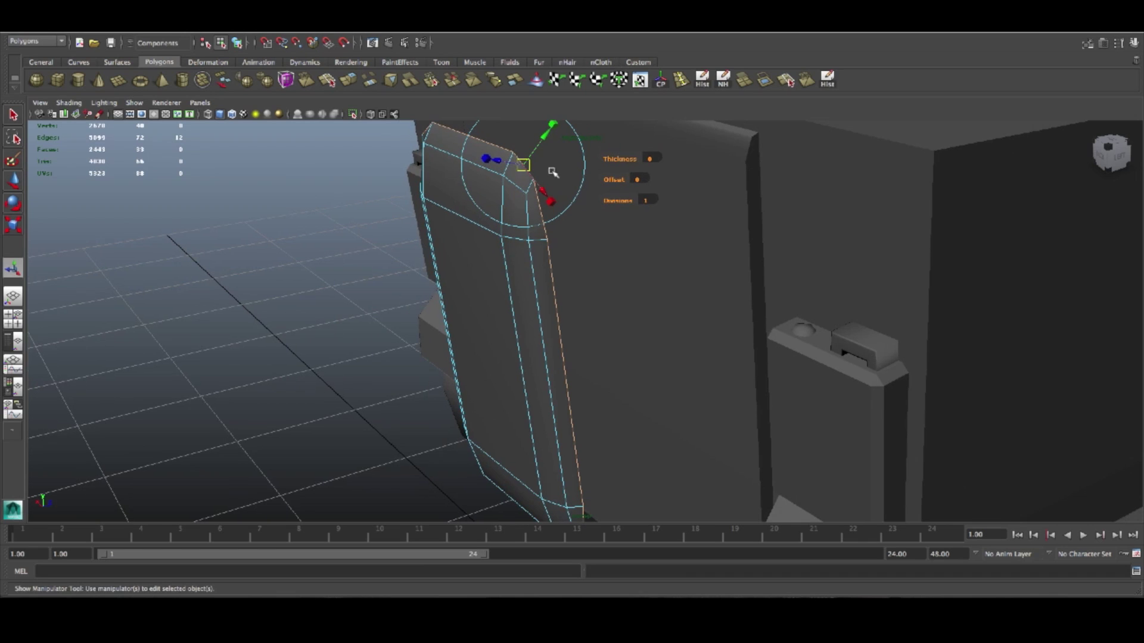
{"action": "key", "text": "w"}
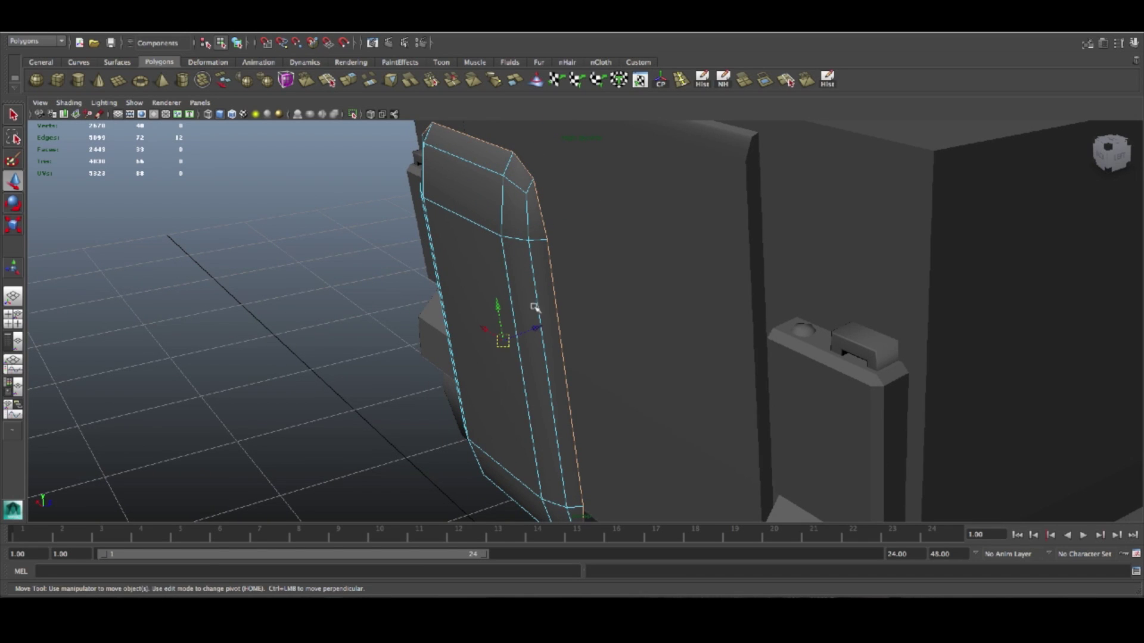
{"action": "left_click_drag", "start_coordinate": [540, 332], "coordinate": [547, 329]}
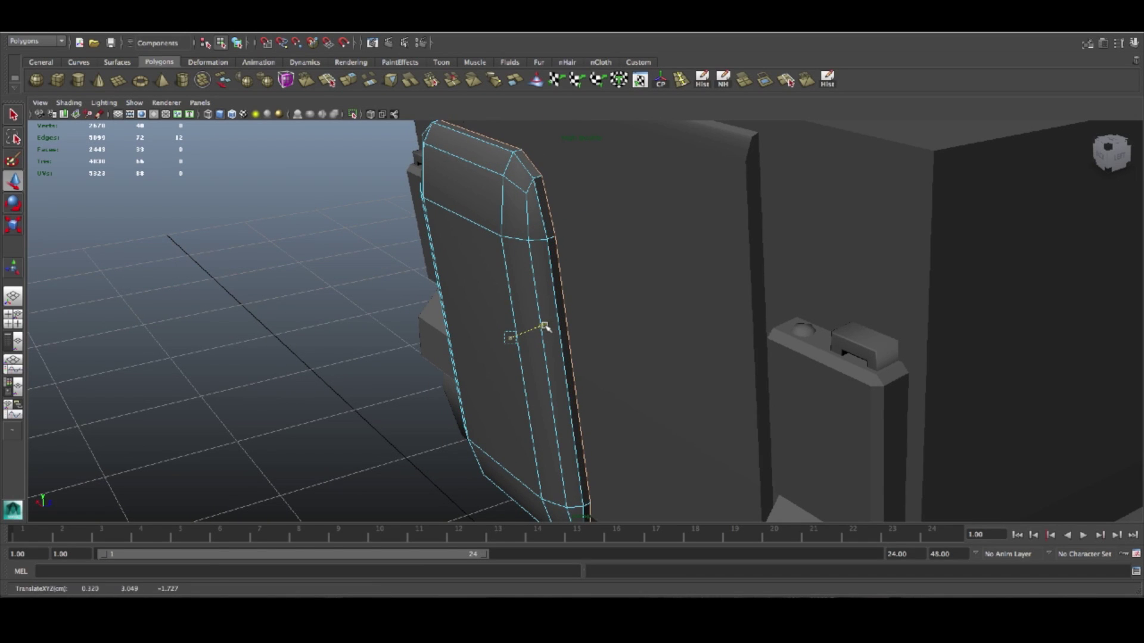
Step: Push the whole panel back against the rear door and deselect it
{"action": "right_click_drag", "start_coordinate": [476, 216], "coordinate": [518, 200]}
{"action": "left_click_drag", "start_coordinate": [555, 325], "coordinate": [582, 302]}
{"action": "left_click", "coordinate": [309, 370]}
{"action": "left_click_drag", "start_coordinate": [309, 370], "coordinate": [281, 372], "text": "alt"}
Step: Select the panel's outward-facing faces and move them slightly toward the rear door
{"action": "left_click", "coordinate": [579, 339]}
{"action": "left_click_drag", "start_coordinate": [579, 339], "coordinate": [576, 311], "text": "alt"}
{"action": "right_click_drag", "start_coordinate": [575, 306], "coordinate": [576, 315]}
{"action": "left_click", "coordinate": [576, 333]}
{"action": "left_click", "coordinate": [581, 322]}
{"action": "left_click", "coordinate": [584, 263], "text": "shift"}
{"action": "left_click", "coordinate": [565, 255], "text": "shift"}
{"action": "left_click_drag", "start_coordinate": [602, 320], "coordinate": [593, 374], "text": "alt"}
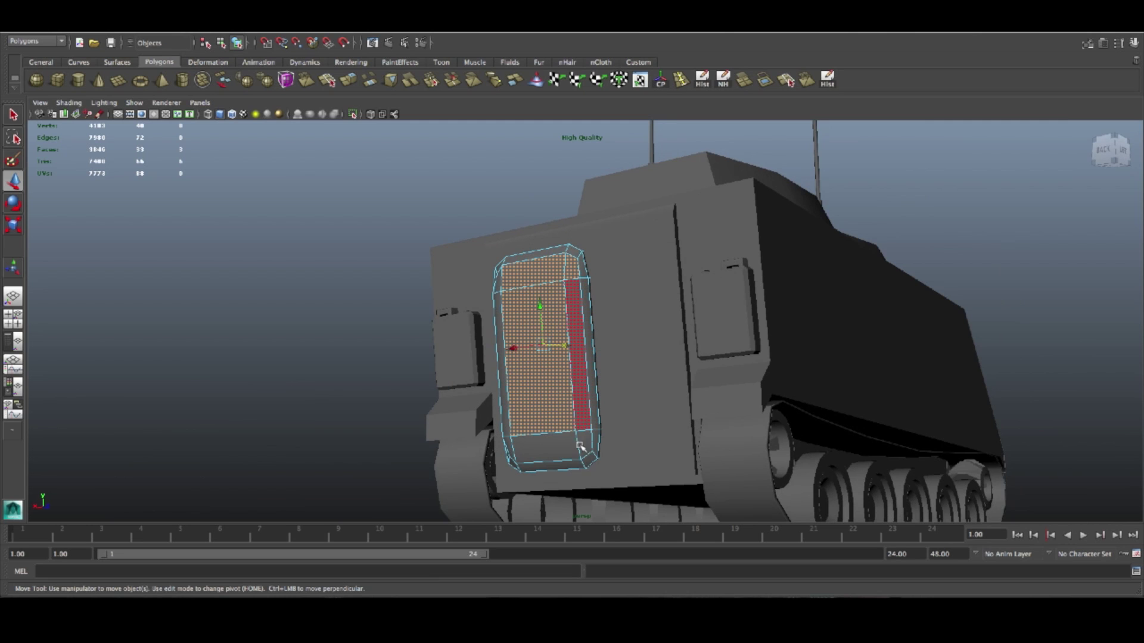
{"action": "left_click", "coordinate": [514, 446], "text": "shift"}
{"action": "left_click", "coordinate": [511, 436], "text": "shift"}
{"action": "left_click", "coordinate": [504, 416], "text": "shift"}
{"action": "left_click", "coordinate": [498, 280], "text": "shift"}
{"action": "left_click_drag", "start_coordinate": [603, 363], "coordinate": [554, 399], "text": "alt"}
{"action": "left_click_drag", "start_coordinate": [613, 309], "coordinate": [616, 309]}
{"action": "left_click", "coordinate": [627, 343]}
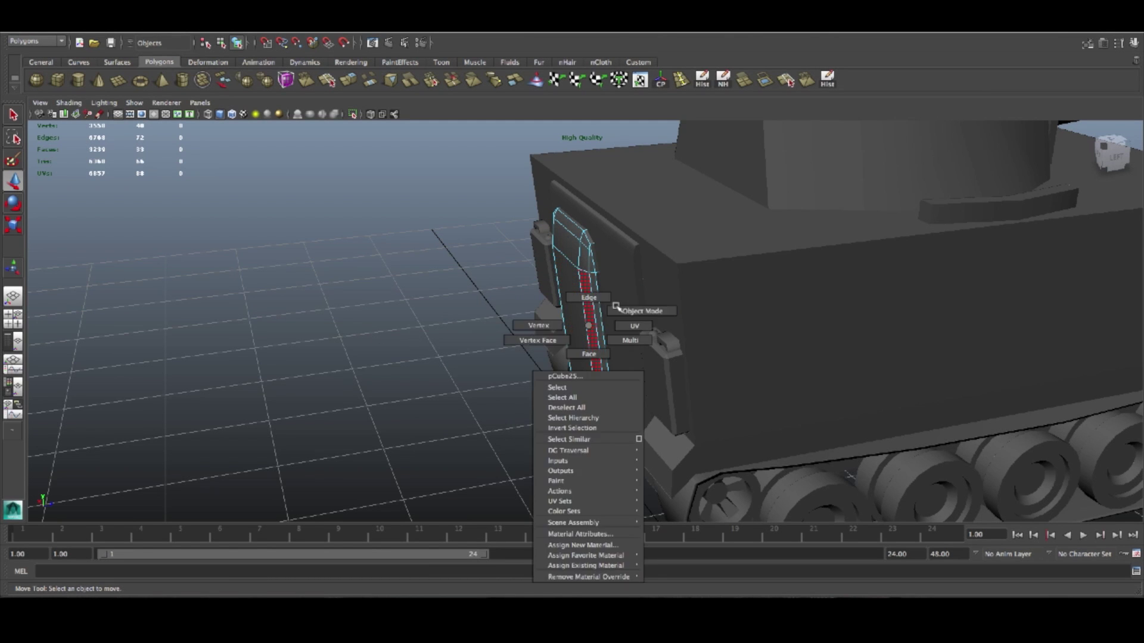
Step: Duplicate the round hatch disc on the front deck, move the copy to the hatch's edge, and scale it down uniformly
{"action": "left_click_drag", "start_coordinate": [436, 355], "coordinate": [419, 410], "text": "alt"}
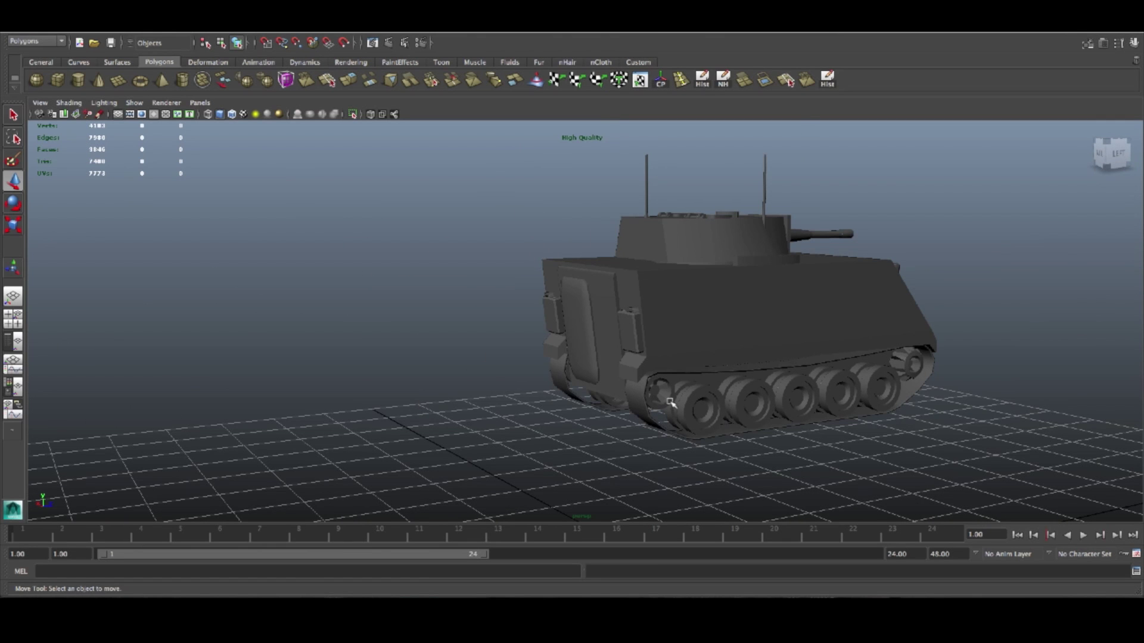
{"action": "left_click_drag", "start_coordinate": [841, 429], "coordinate": [635, 417], "text": "alt"}
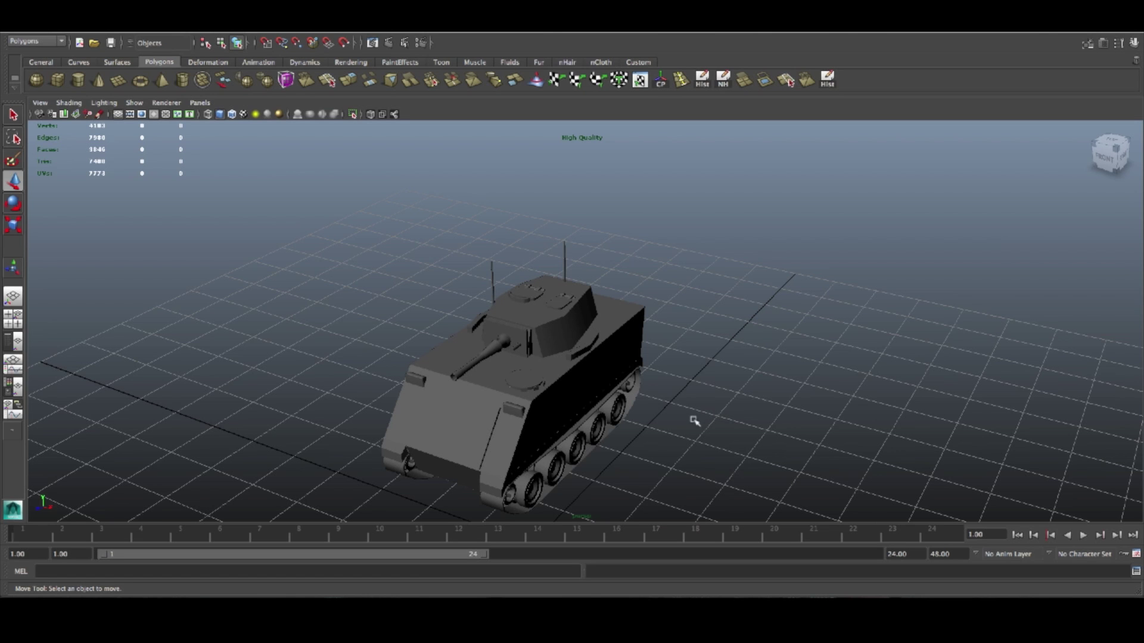
{"action": "mouse_move", "coordinate": [702, 427]}
{"action": "left_mouse_down", "text": "alt"}
{"action": "mouse_move", "coordinate": [682, 455]}
{"action": "mouse_move", "coordinate": [417, 387]}
{"action": "left_mouse_up", "text": "alt"}
{"action": "left_click", "coordinate": [409, 378]}
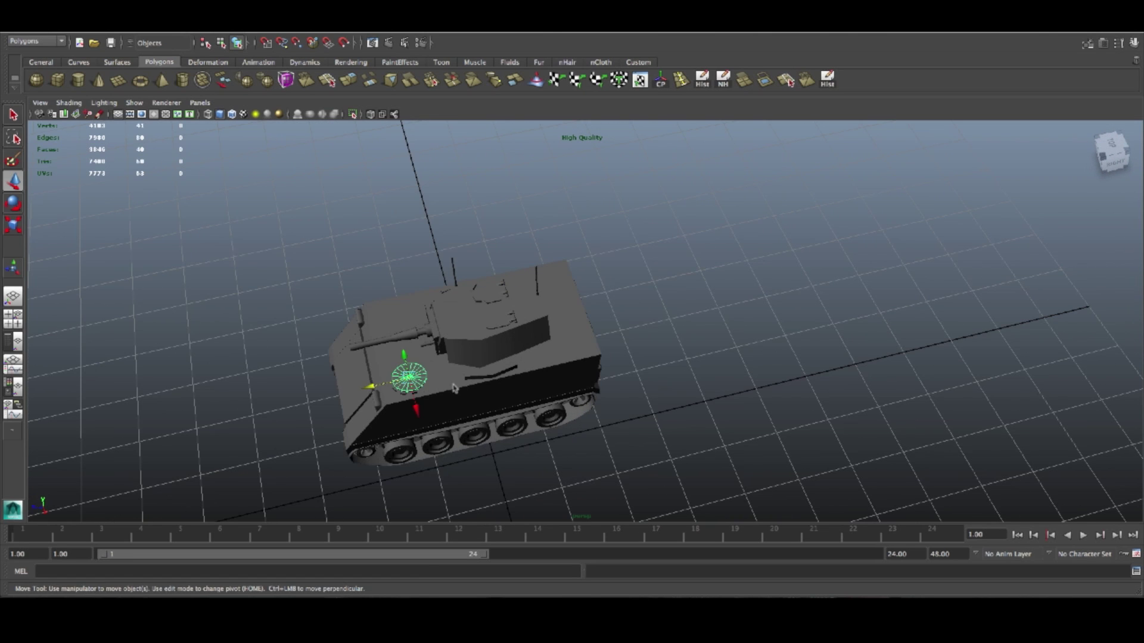
{"action": "key", "text": "f"}
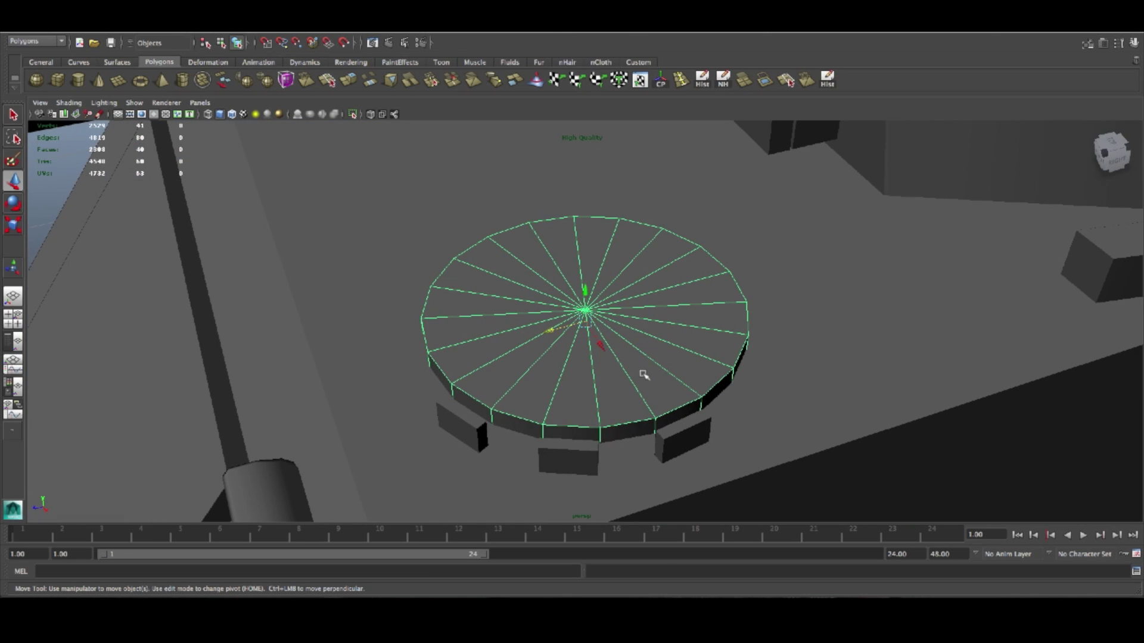
{"action": "key", "text": "ctrl+d"}
{"action": "left_click_drag", "start_coordinate": [548, 332], "coordinate": [567, 297]}
{"action": "key", "text": "r"}
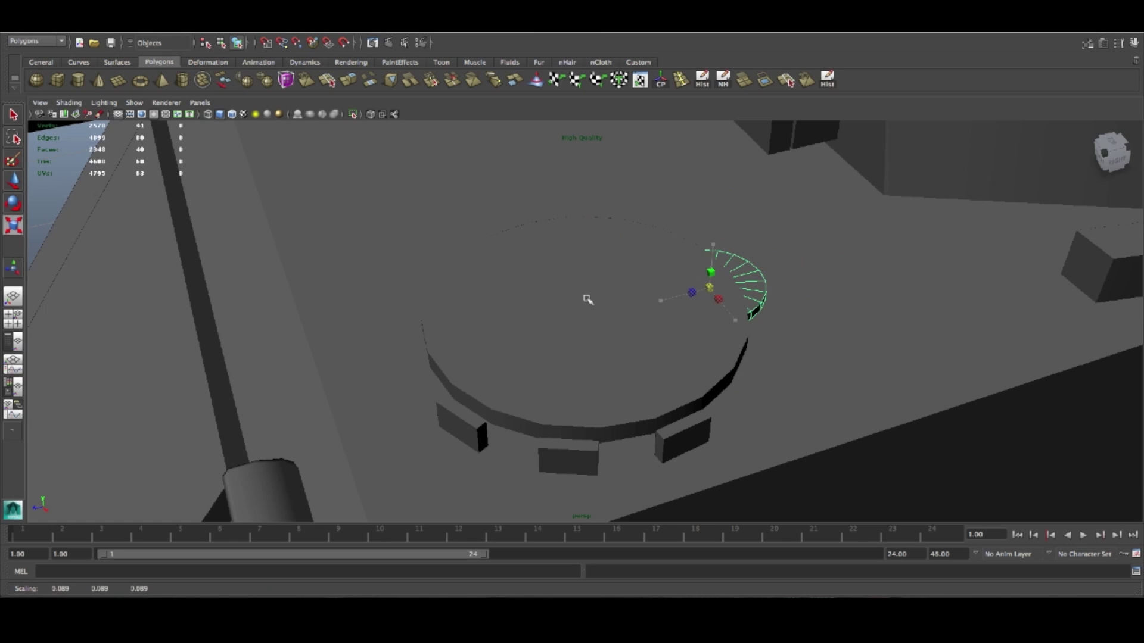
Step: Thicken the disc copy, shrink its diameter to make a small cylinder, and raise it slightly above the front deck
{"action": "left_click_drag", "start_coordinate": [716, 247], "coordinate": [698, 115]}
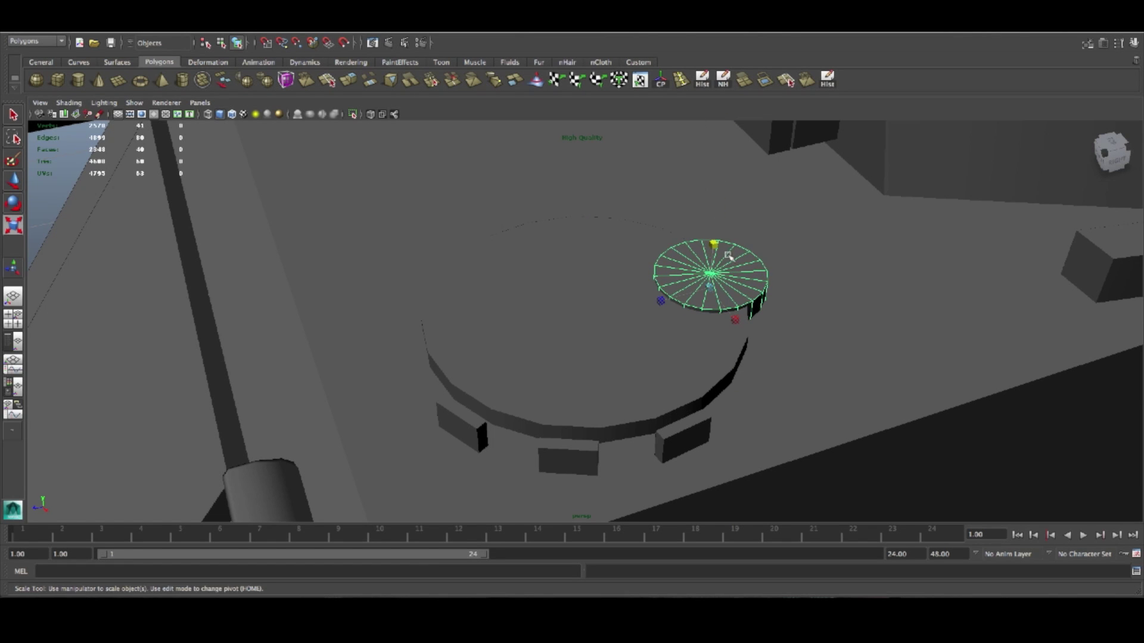
{"action": "left_click_drag", "start_coordinate": [711, 291], "coordinate": [662, 288]}
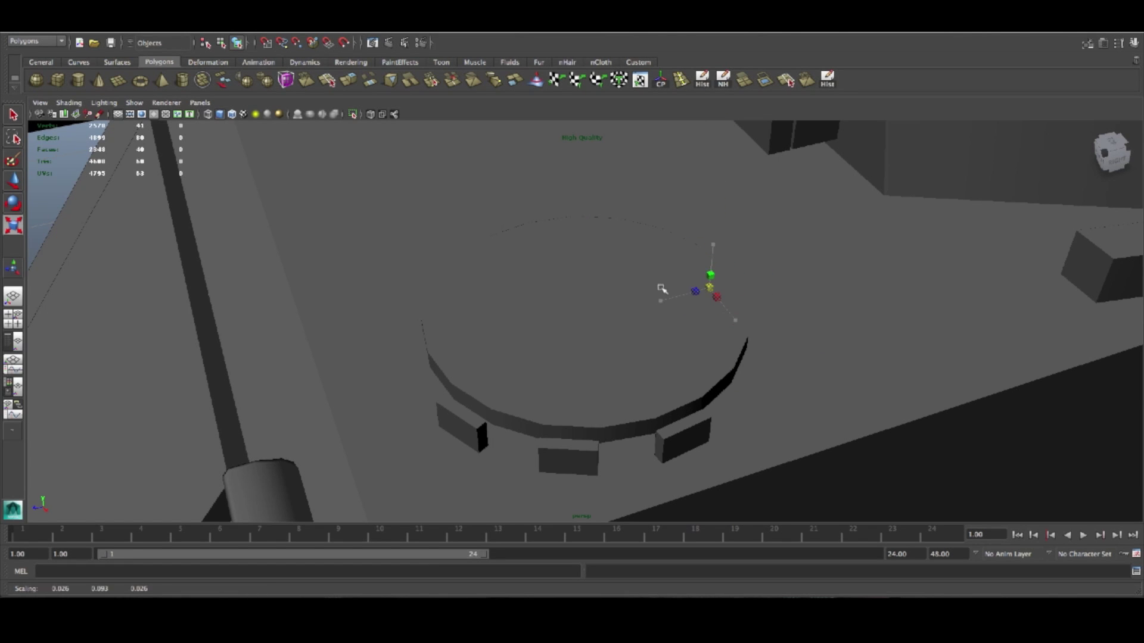
{"action": "key", "text": "w"}
{"action": "left_click_drag", "start_coordinate": [712, 253], "coordinate": [712, 232]}
{"action": "key", "text": "r"}
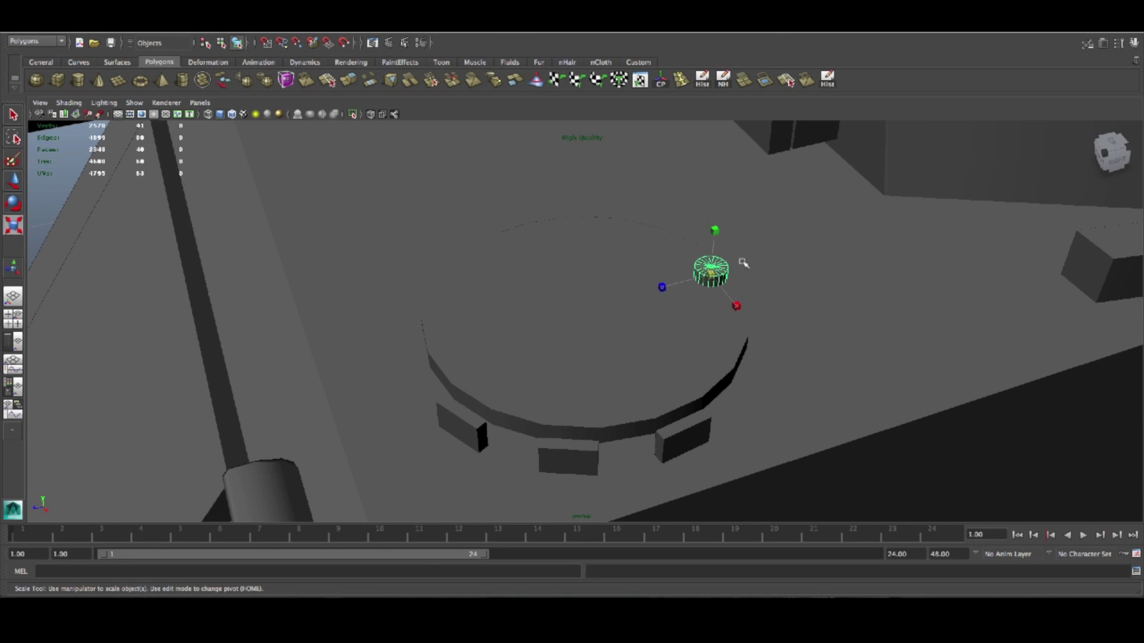
{"action": "left_click_drag", "start_coordinate": [713, 276], "coordinate": [735, 268]}
Step: Move the small cylinder onto the deck just behind the round hatch and scale it up slightly
{"action": "left_click_drag", "start_coordinate": [830, 275], "coordinate": [691, 328], "text": "alt"}
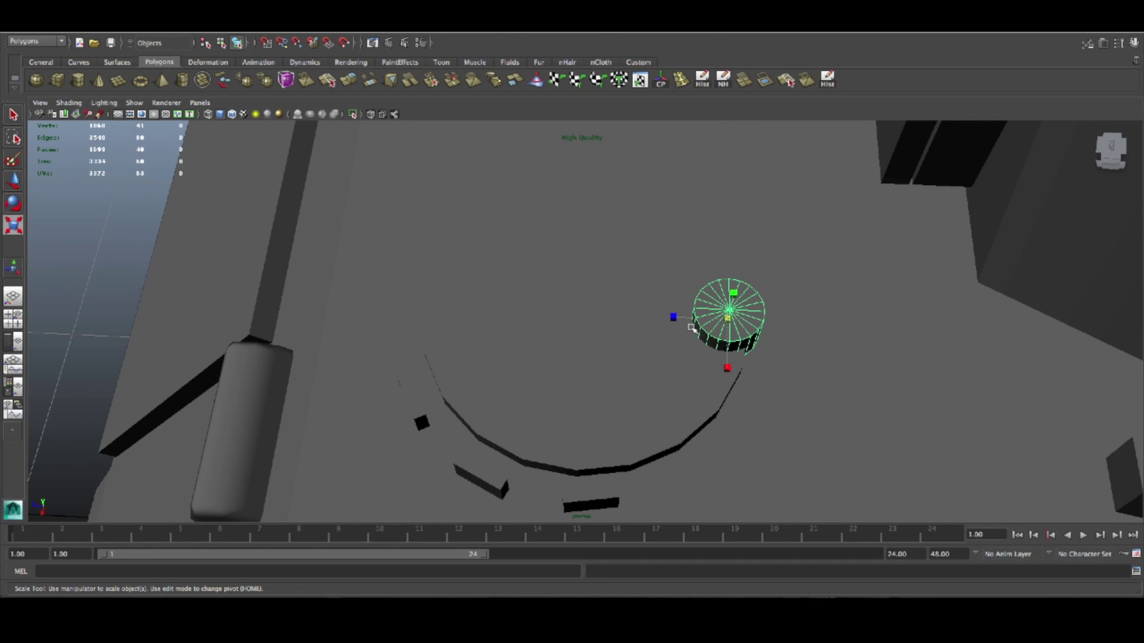
{"action": "left_click_drag", "start_coordinate": [794, 327], "coordinate": [705, 388], "text": "alt"}
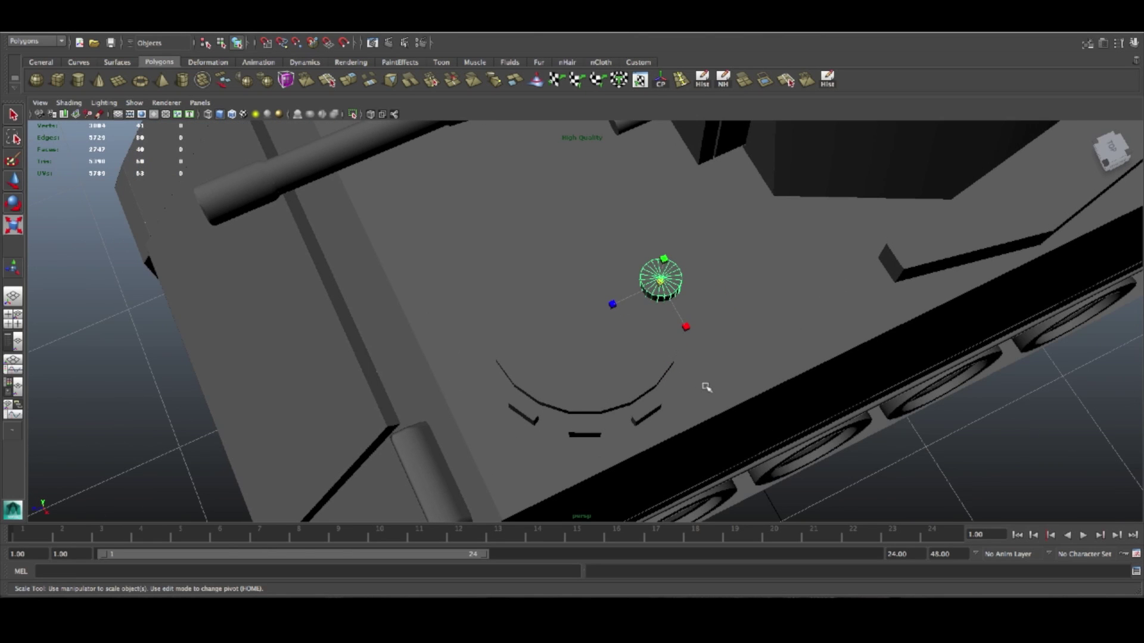
{"action": "key", "text": "w"}
{"action": "left_click_drag", "start_coordinate": [662, 295], "coordinate": [738, 274]}
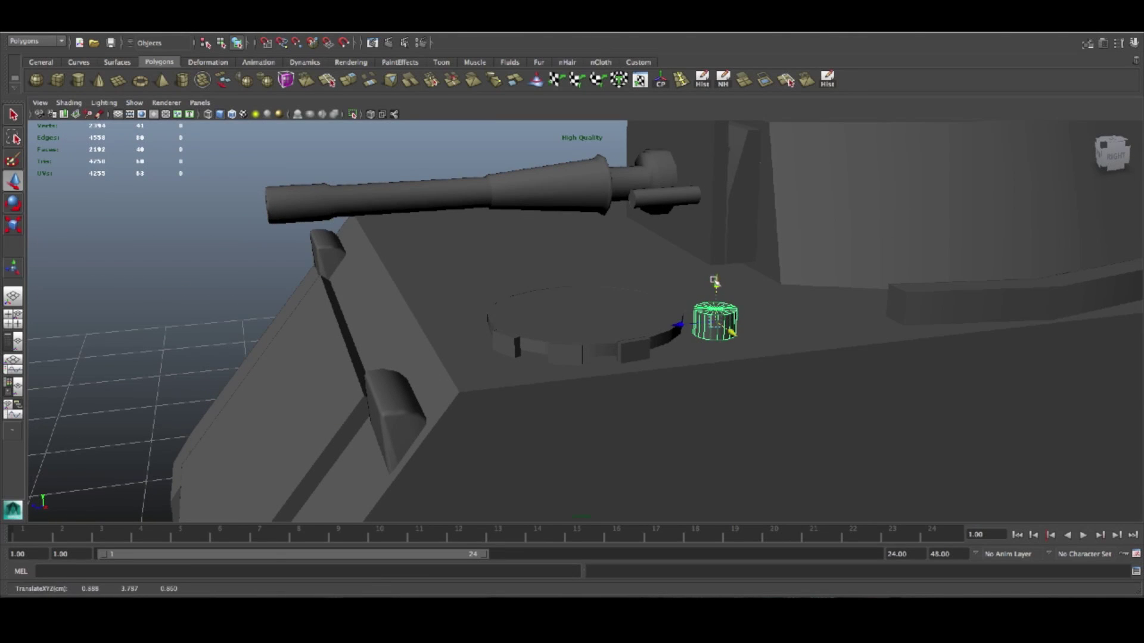
{"action": "left_click_drag", "start_coordinate": [723, 292], "coordinate": [754, 335], "text": "alt"}
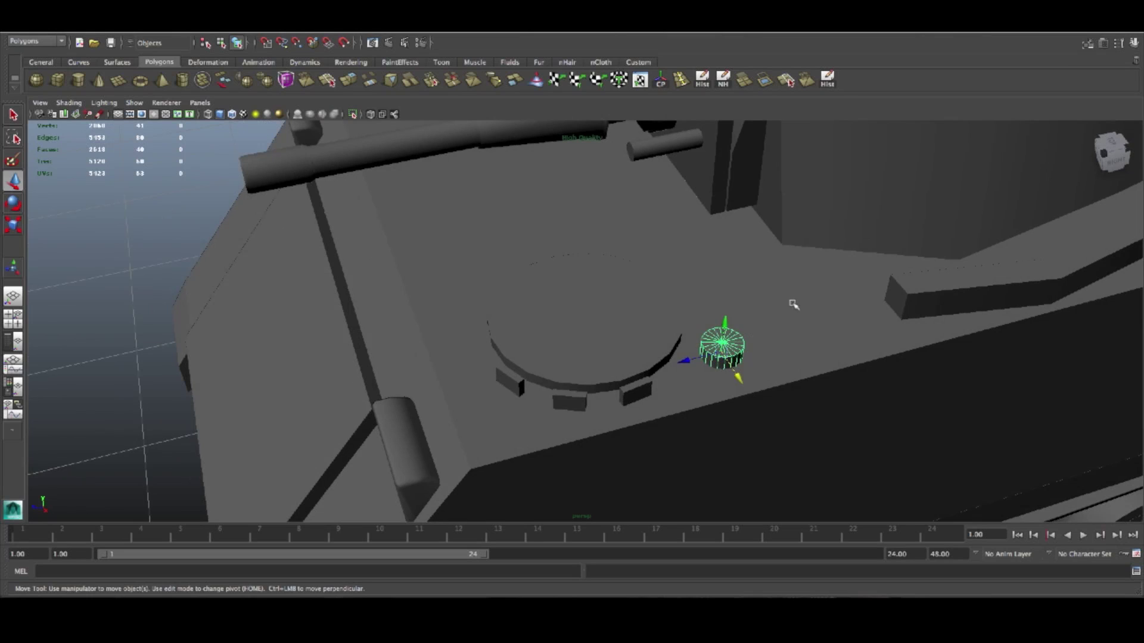
{"action": "key", "text": "e"}
{"action": "key", "text": "r"}
{"action": "mouse_move", "coordinate": [727, 352]}
{"action": "left_mouse_down"}
{"action": "mouse_move", "coordinate": [741, 352]}
{"action": "mouse_move", "coordinate": [729, 350]}
{"action": "left_mouse_up"}
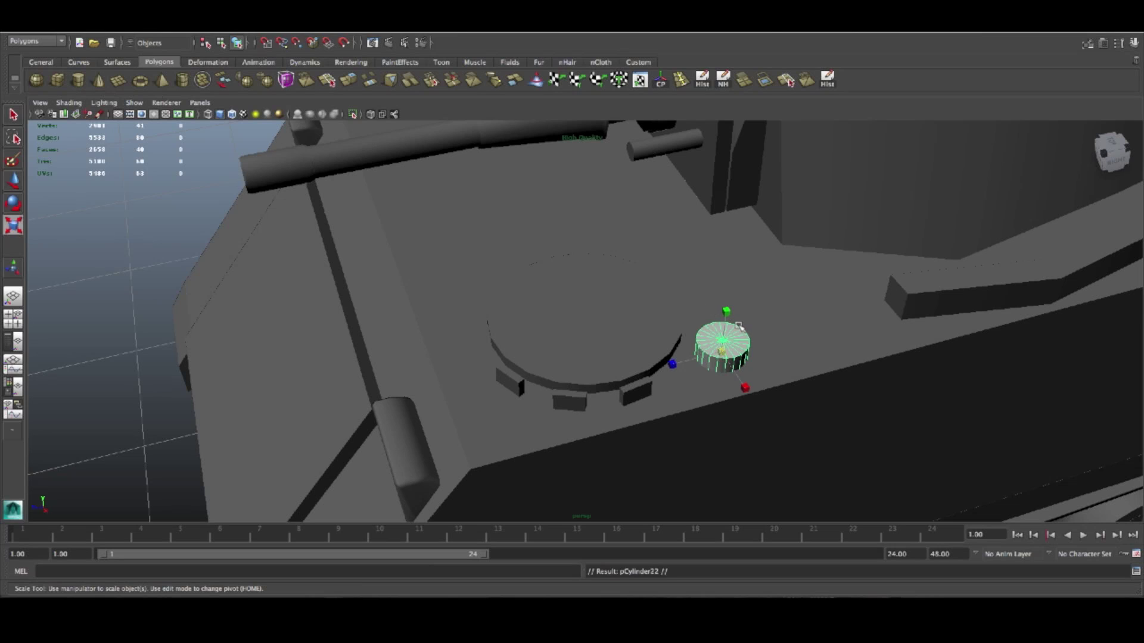
Step: Duplicate the small cylinder, make the copy narrower and taller, and seat it on top of the original
{"action": "key", "text": "w"}
{"action": "mouse_move", "coordinate": [727, 316]}
{"action": "left_mouse_down"}
{"action": "mouse_move", "coordinate": [727, 293]}
{"action": "mouse_move", "coordinate": [708, 329]}
{"action": "left_mouse_up"}
{"action": "key", "text": "e"}
{"action": "key", "text": "r"}
{"action": "left_click_drag", "start_coordinate": [728, 287], "coordinate": [730, 250]}
{"action": "left_click", "coordinate": [734, 299]}
{"action": "left_click_drag", "start_coordinate": [729, 338], "coordinate": [761, 280], "text": "alt"}
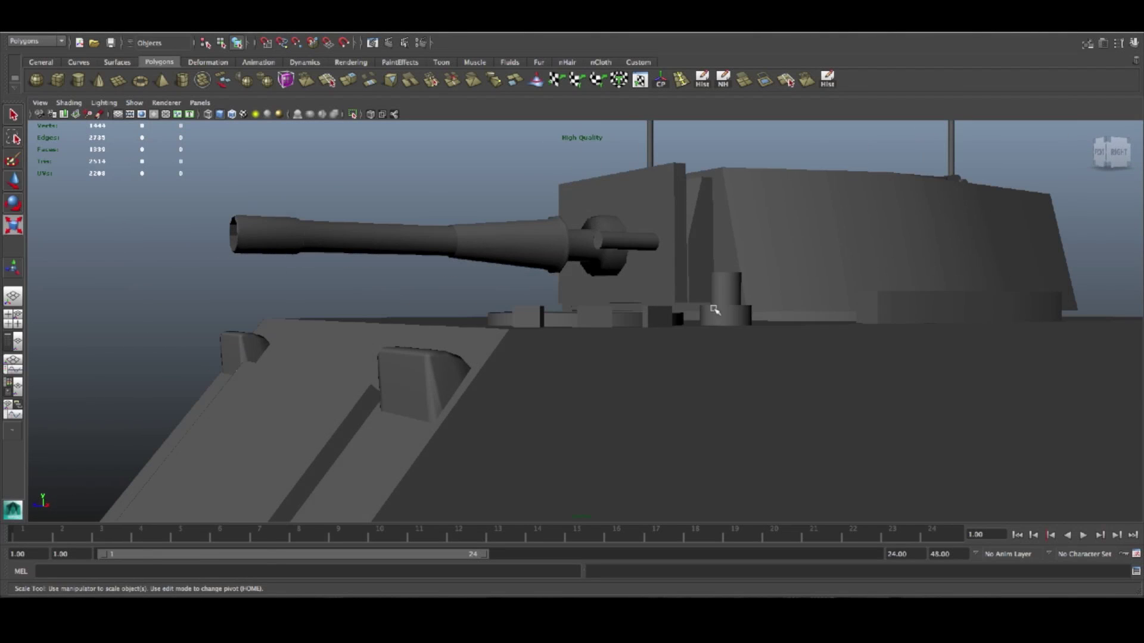
{"action": "left_click", "coordinate": [729, 281]}
{"action": "key", "text": "w"}
{"action": "left_click_drag", "start_coordinate": [730, 257], "coordinate": [729, 264]}
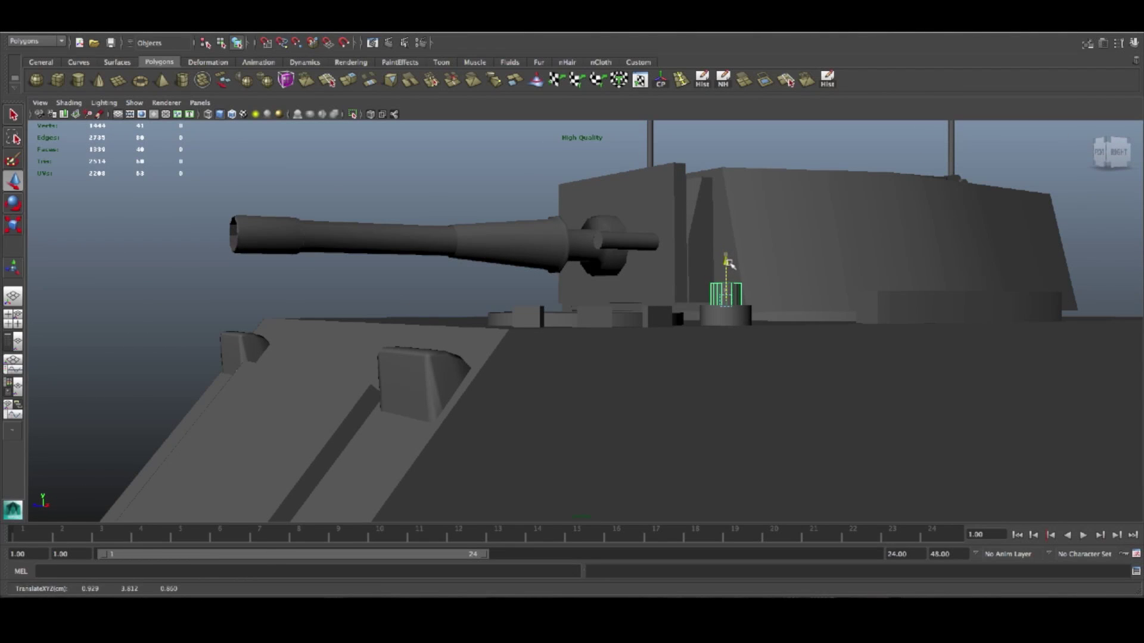
Step: Create a polygon cube and move it up to the front deck over the round hatch's side
{"action": "left_click_drag", "start_coordinate": [590, 269], "coordinate": [644, 292], "text": "alt"}
{"action": "left_click_drag", "start_coordinate": [698, 324], "coordinate": [646, 334], "text": "alt"}
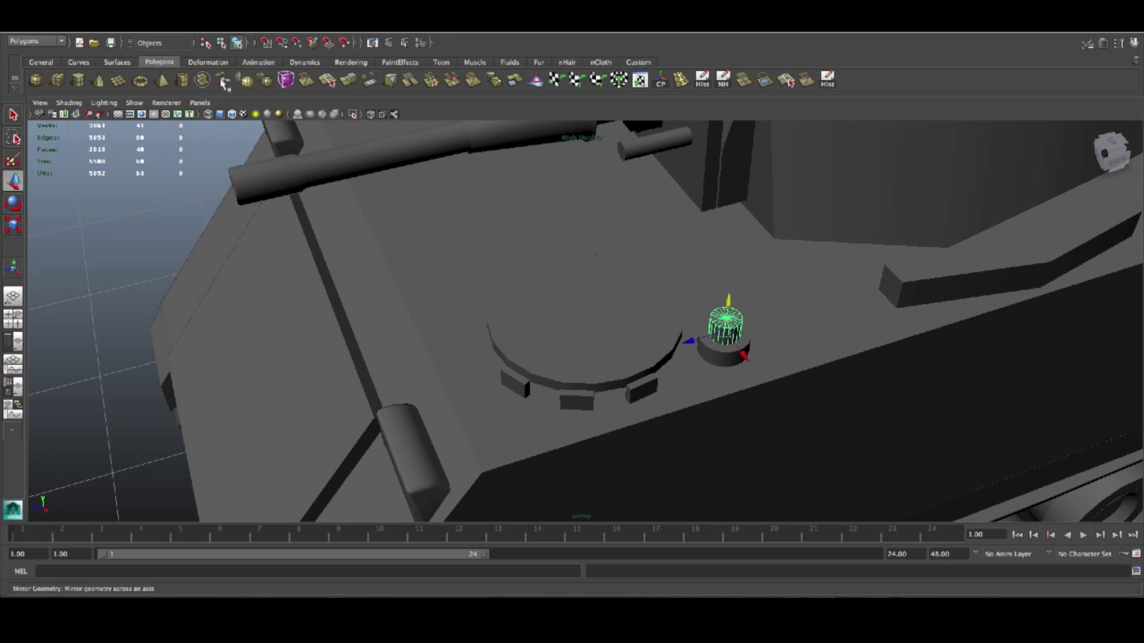
{"action": "left_click", "coordinate": [57, 80]}
{"action": "key", "text": "space"}
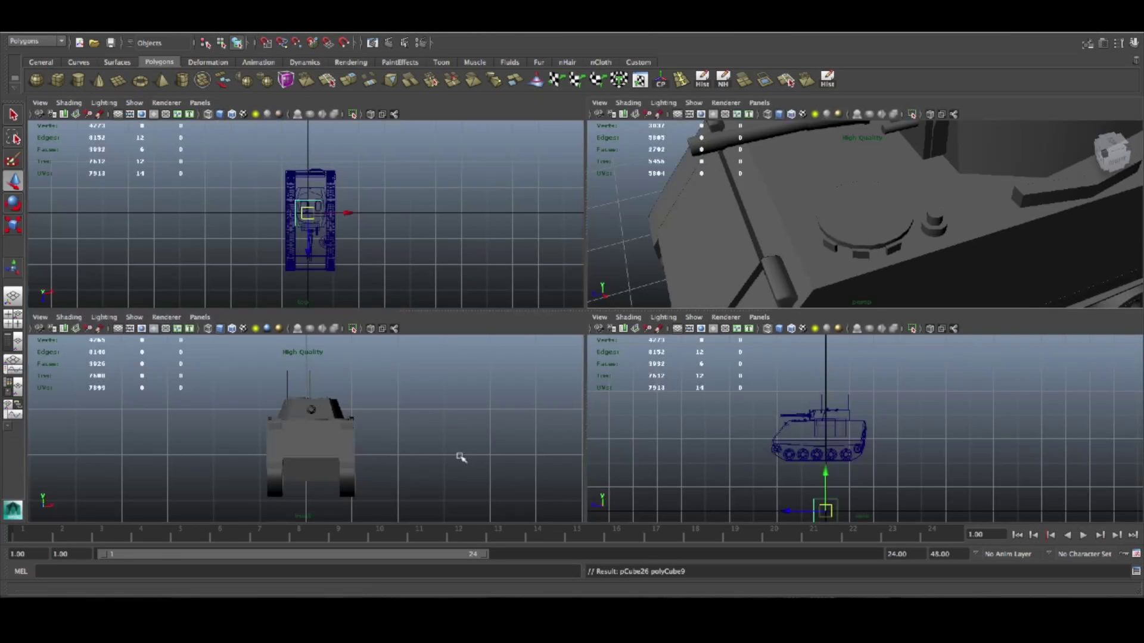
{"action": "left_click_drag", "start_coordinate": [825, 511], "coordinate": [803, 422]}
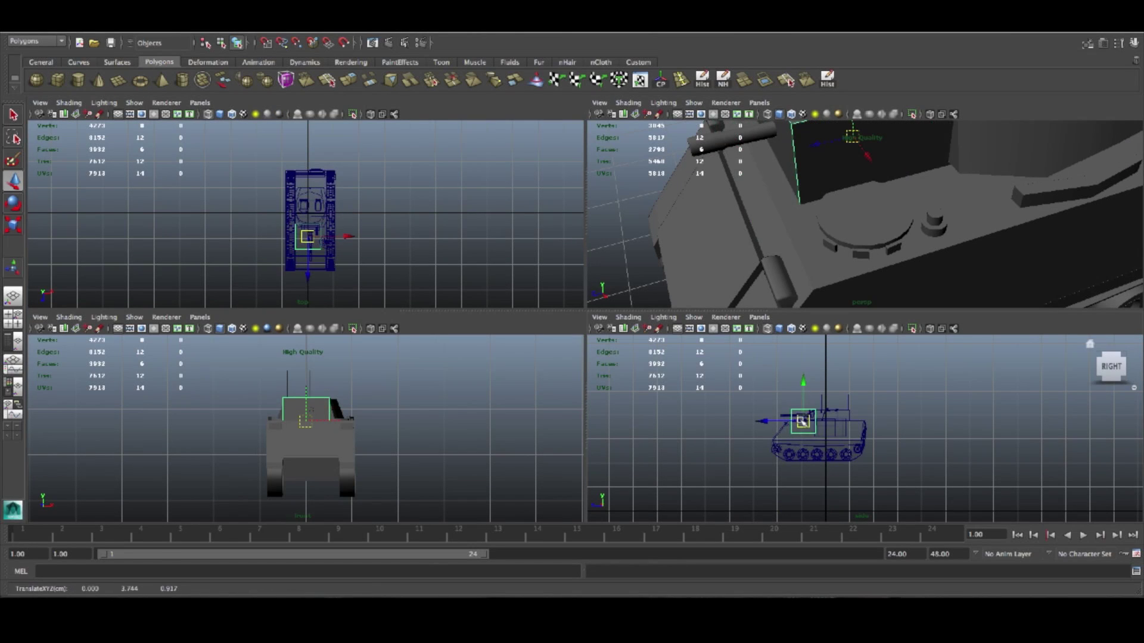
{"action": "left_click_drag", "start_coordinate": [865, 160], "coordinate": [896, 219]}
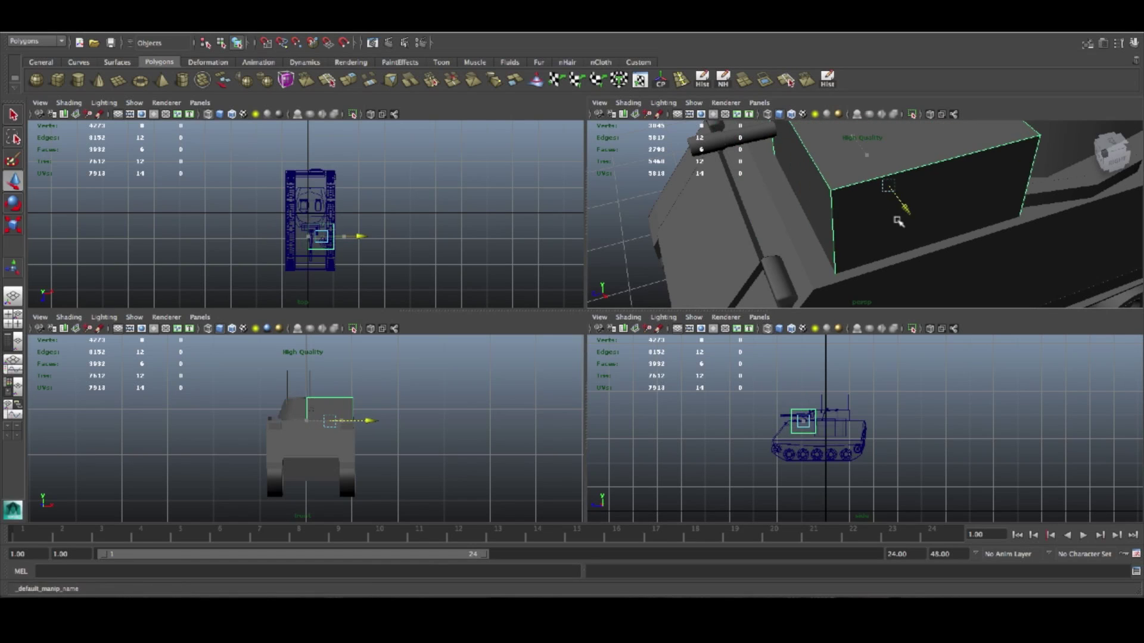
{"action": "key", "text": "space"}
Step: Scale the cube down uniformly and place it on the deck near the hatch and the two stacked cylinders
{"action": "key", "text": "r"}
{"action": "left_click_drag", "start_coordinate": [634, 263], "coordinate": [418, 311]}
{"action": "left_click_drag", "start_coordinate": [728, 333], "coordinate": [784, 355], "text": "alt"}
{"action": "key", "text": "w"}
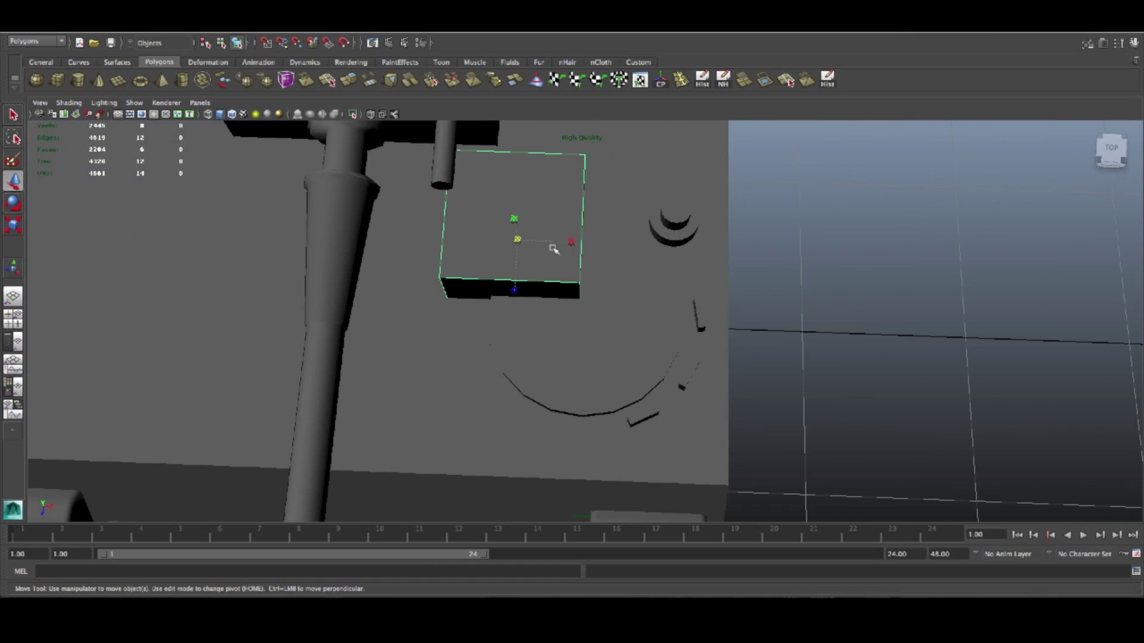
{"action": "left_click_drag", "start_coordinate": [570, 242], "coordinate": [685, 245]}
{"action": "left_click_drag", "start_coordinate": [623, 289], "coordinate": [572, 296]}
{"action": "key", "text": "e"}
{"action": "key", "text": "r"}
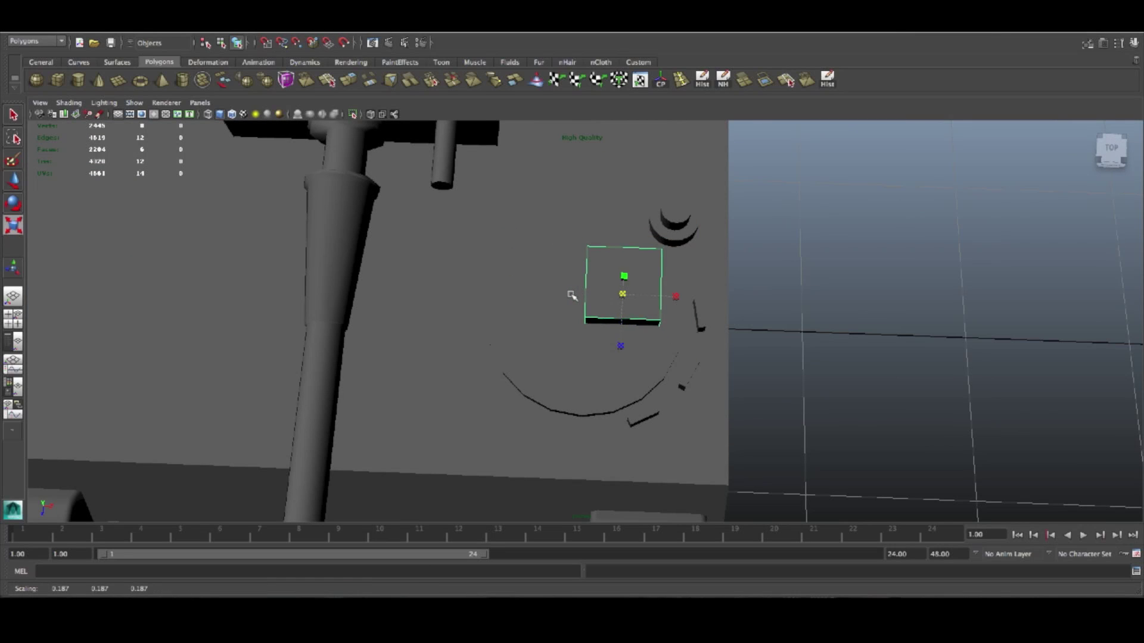
Step: Flatten and narrow the cube into a thin, elongated bar above the hatch
{"action": "left_click_drag", "start_coordinate": [635, 280], "coordinate": [637, 392], "text": "alt"}
{"action": "key", "text": "e"}
{"action": "key", "text": "w"}
{"action": "key", "text": "r"}
{"action": "left_click_drag", "start_coordinate": [571, 410], "coordinate": [657, 301]}
{"action": "key", "text": "w"}
{"action": "key", "text": "e"}
{"action": "key", "text": "r"}
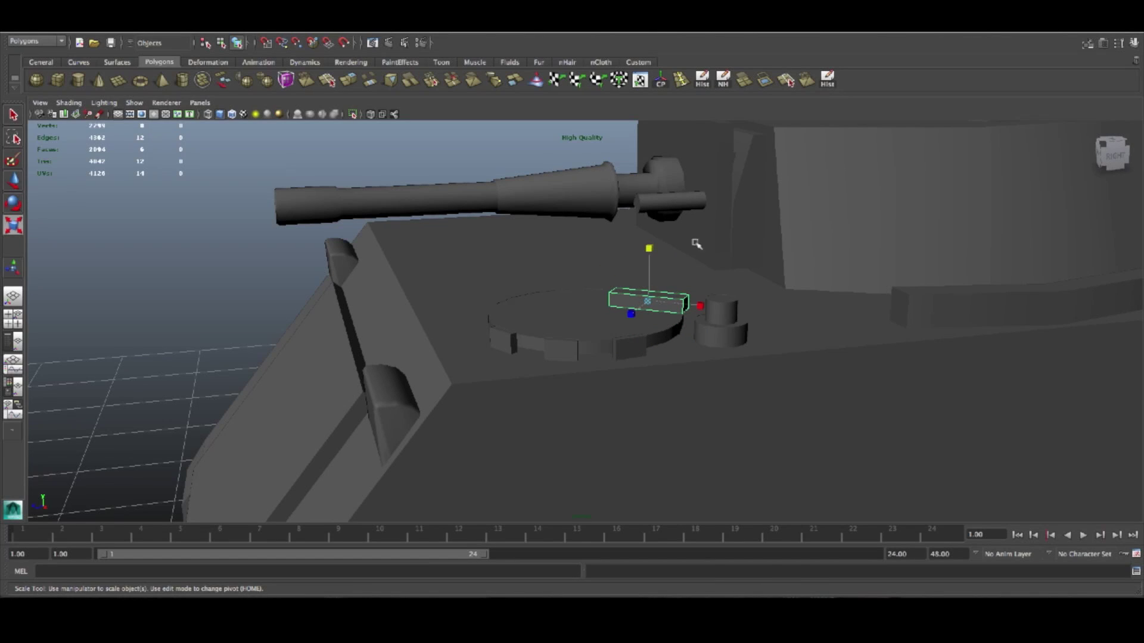
Step: Move the bar up against the upper small cylinder and reduce its width
{"action": "key", "text": "w"}
{"action": "left_click_drag", "start_coordinate": [650, 275], "coordinate": [662, 251]}
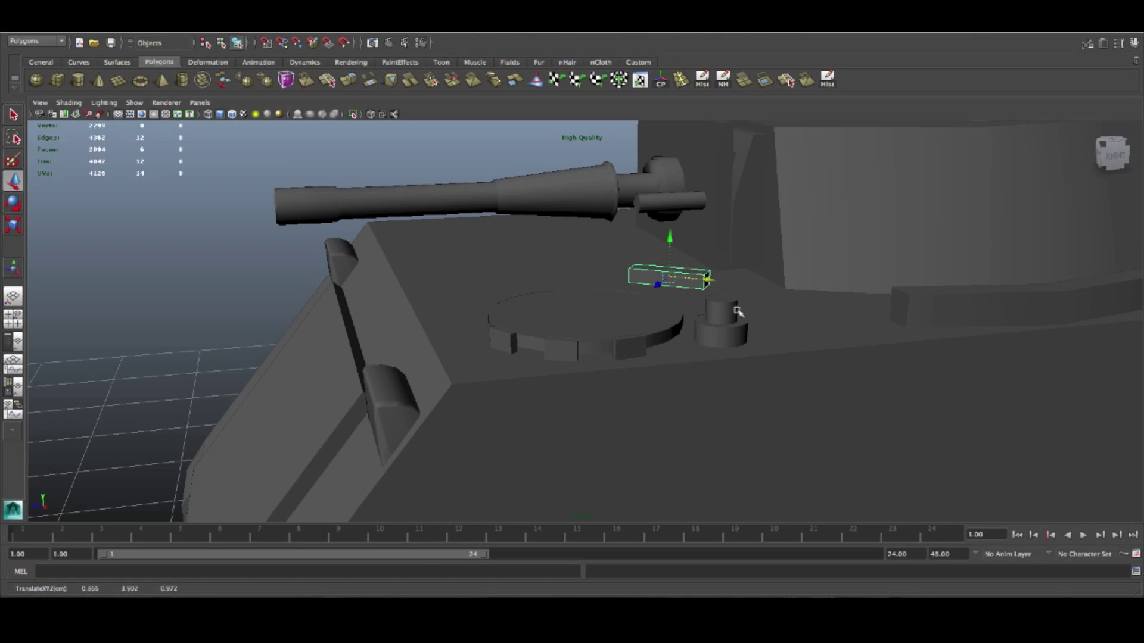
{"action": "left_click_drag", "start_coordinate": [671, 239], "coordinate": [670, 353]}
{"action": "key", "text": "r"}
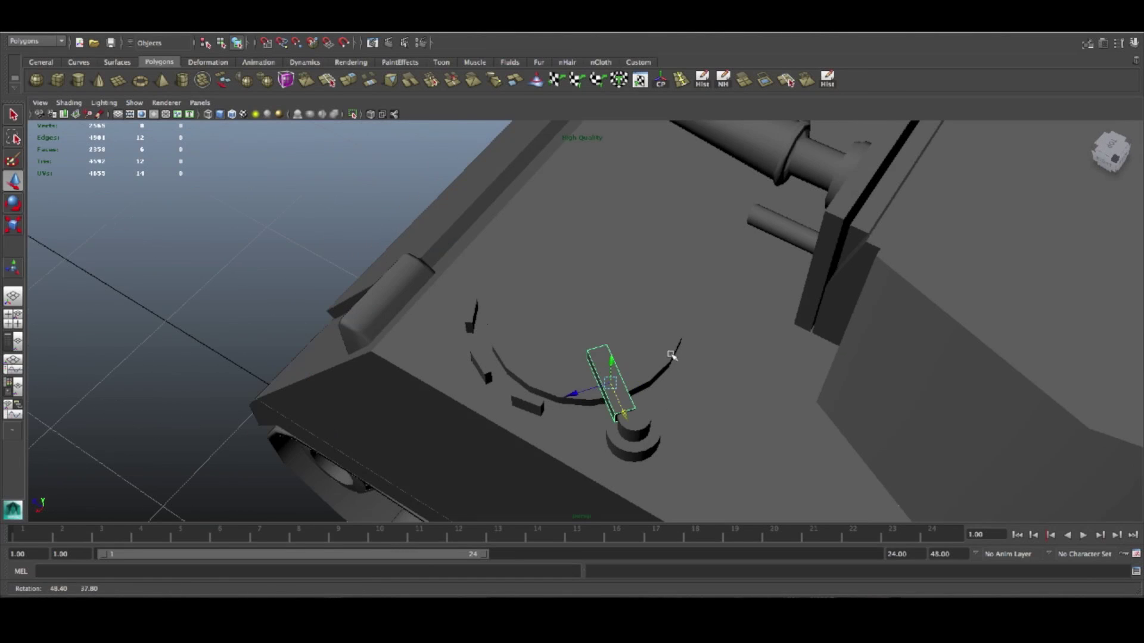
{"action": "left_click_drag", "start_coordinate": [561, 397], "coordinate": [634, 403]}
Step: Line the bar up with the upper small cylinder so that its end sinks into the cylinder's side
{"action": "key", "text": "w"}
{"action": "key", "text": "f"}
{"action": "left_click_drag", "start_coordinate": [734, 456], "coordinate": [883, 445], "text": "alt"}
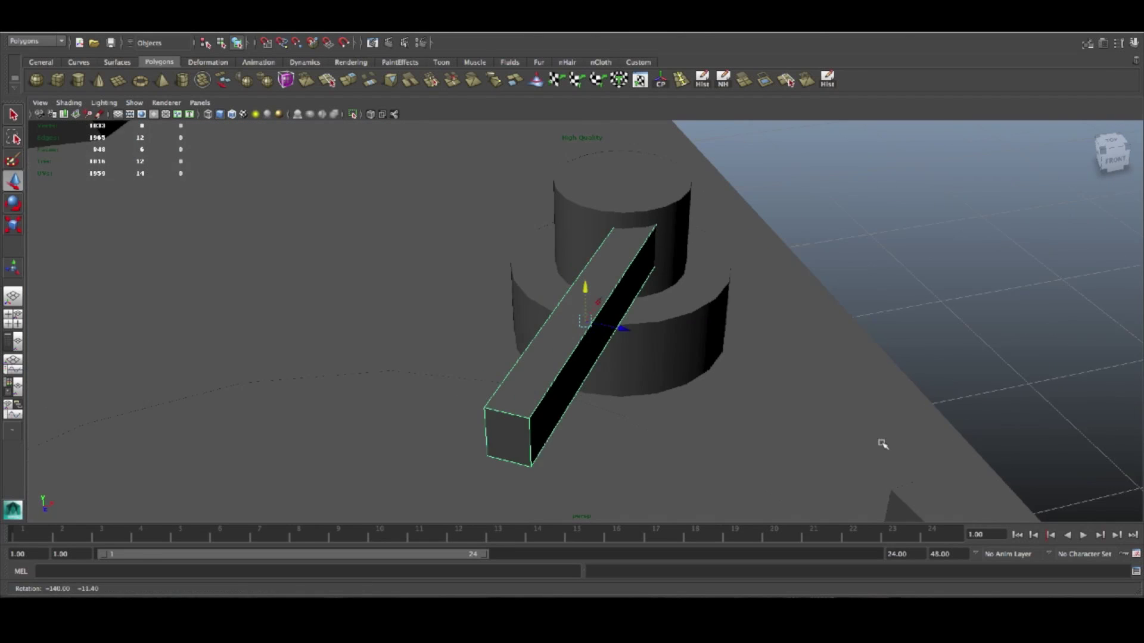
{"action": "left_click_drag", "start_coordinate": [621, 327], "coordinate": [572, 352]}
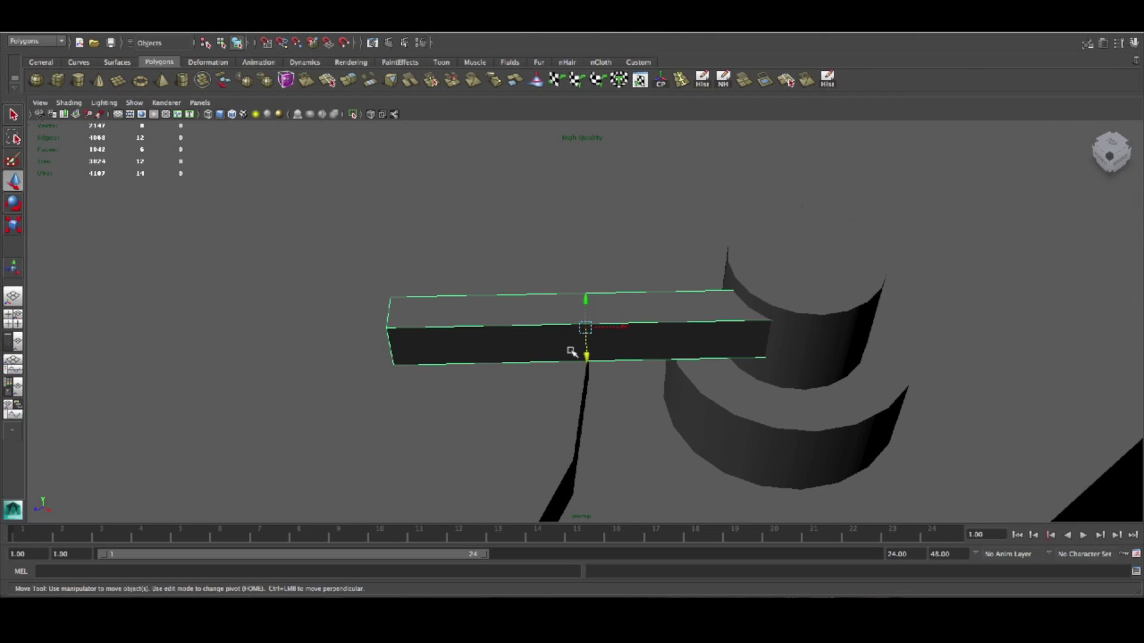
{"action": "mouse_move", "coordinate": [630, 329]}
{"action": "left_mouse_down"}
{"action": "mouse_move", "coordinate": [660, 329]}
{"action": "mouse_move", "coordinate": [618, 370]}
{"action": "mouse_move", "coordinate": [568, 359]}
{"action": "mouse_move", "coordinate": [606, 312]}
{"action": "mouse_move", "coordinate": [633, 331]}
{"action": "left_mouse_up"}
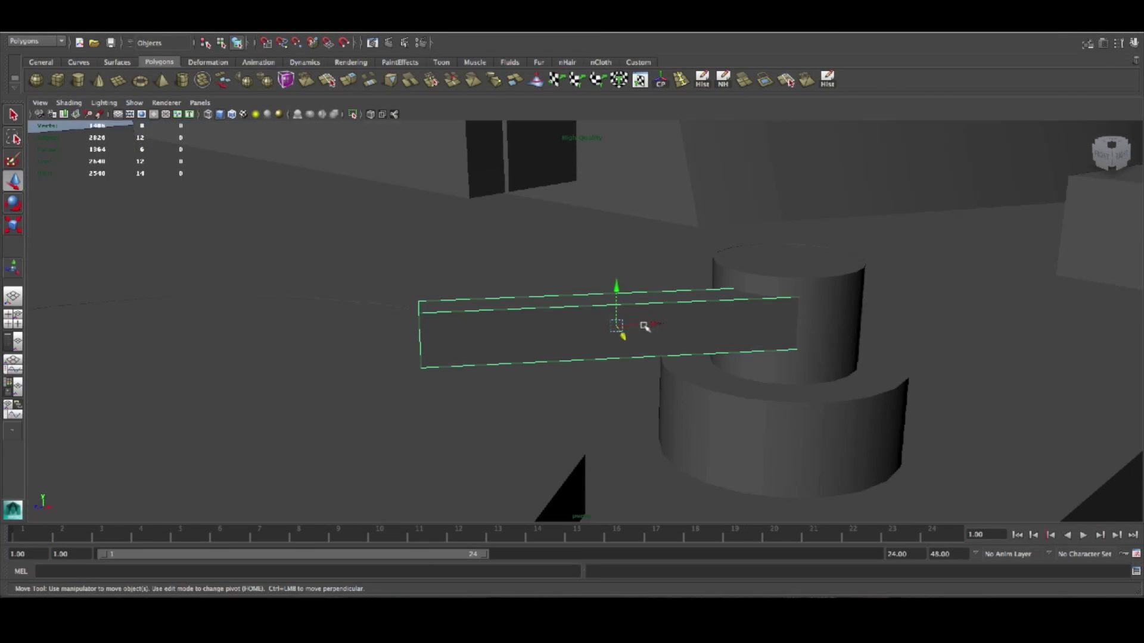
Step: Insert two edge loops across the bar, then tilt its free end face and move it down toward the hatch
{"action": "left_click", "coordinate": [681, 80]}
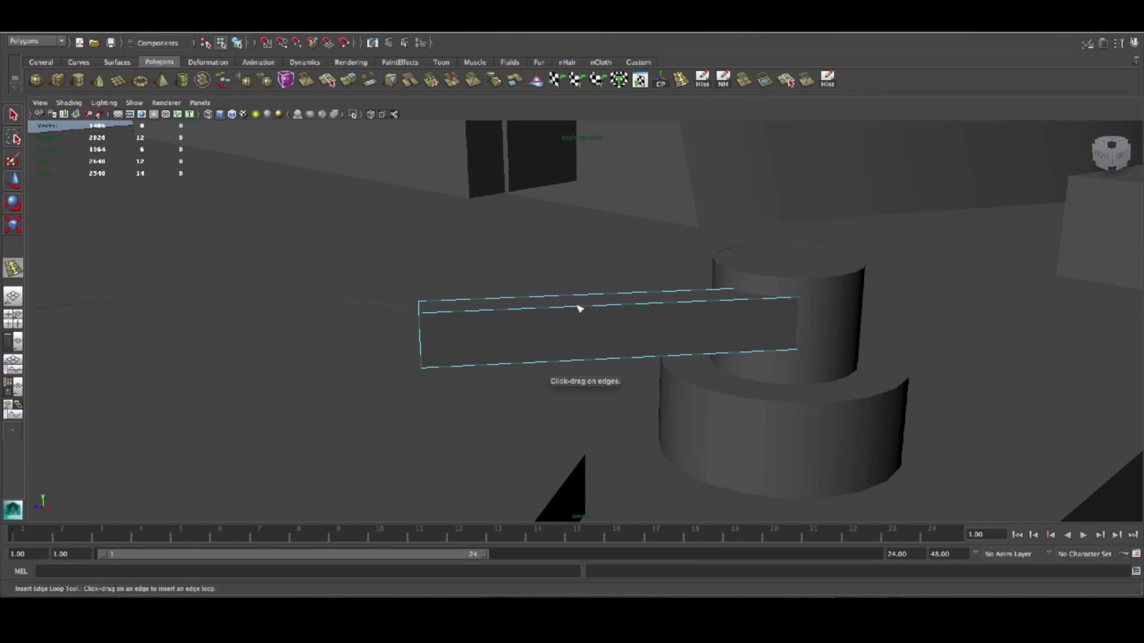
{"action": "key", "text": "w"}
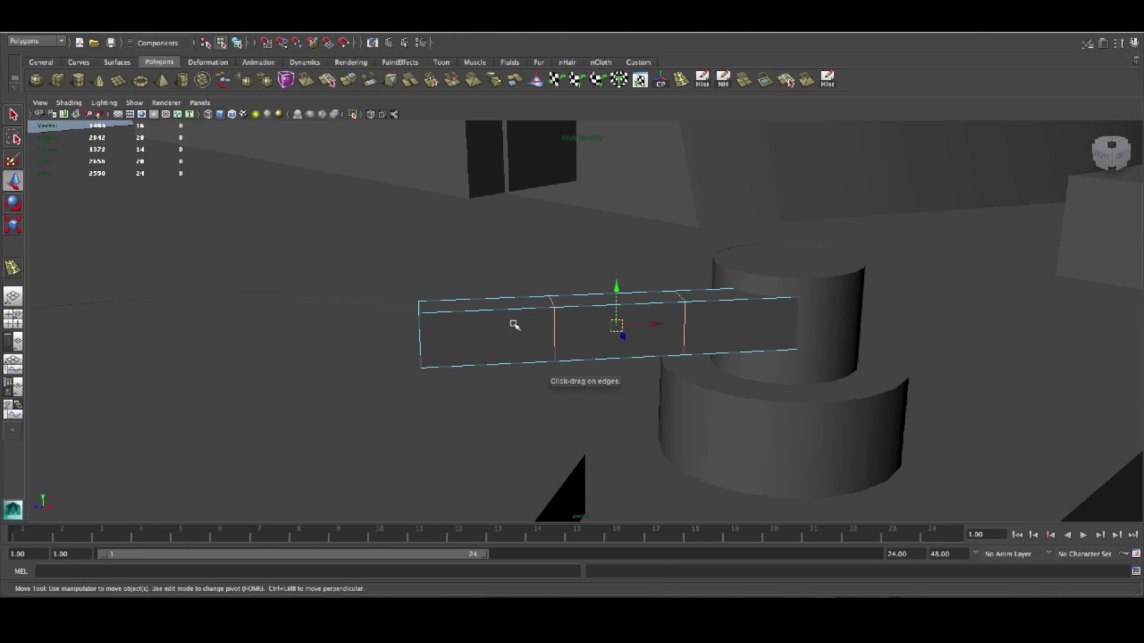
{"action": "left_click_drag", "start_coordinate": [566, 288], "coordinate": [453, 339], "text": "alt"}
{"action": "right_click_drag", "start_coordinate": [472, 331], "coordinate": [483, 359]}
{"action": "left_click", "coordinate": [466, 339]}
{"action": "key", "text": "e"}
{"action": "left_click_drag", "start_coordinate": [441, 299], "coordinate": [433, 359]}
{"action": "key", "text": "w"}
{"action": "left_click_drag", "start_coordinate": [466, 323], "coordinate": [482, 430]}
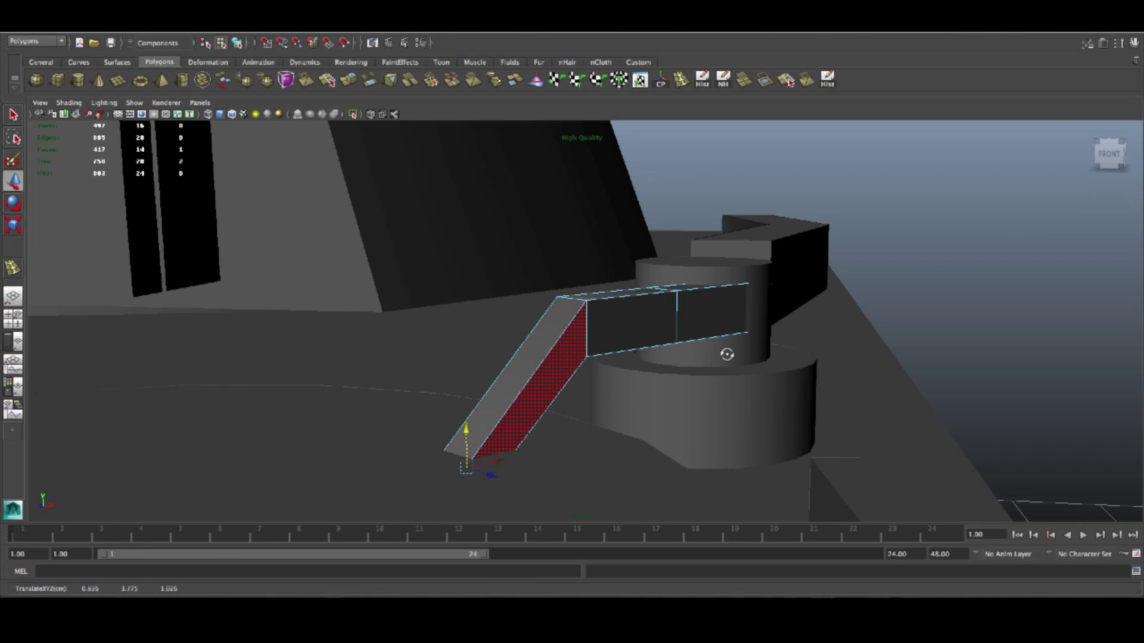
{"action": "left_click_drag", "start_coordinate": [727, 354], "coordinate": [679, 368], "text": "alt"}
Step: Raise the edge loop at the bar's bend and move it away from the cylinders, previewing the smoothed shape
{"action": "left_click", "coordinate": [571, 346]}
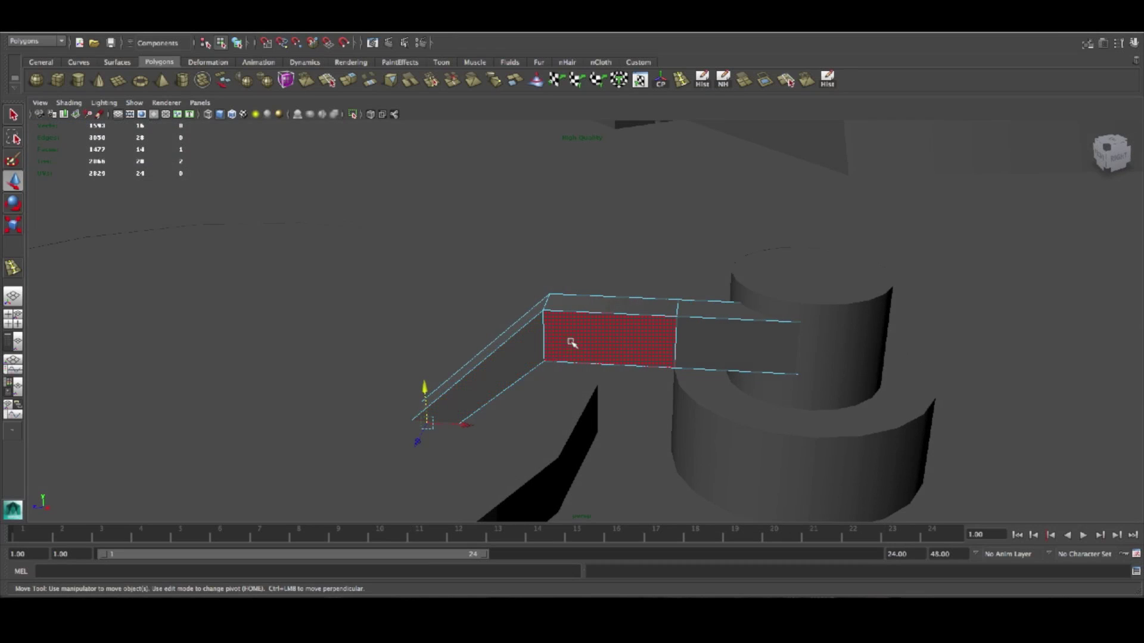
{"action": "right_click_drag", "start_coordinate": [573, 313], "coordinate": [557, 326]}
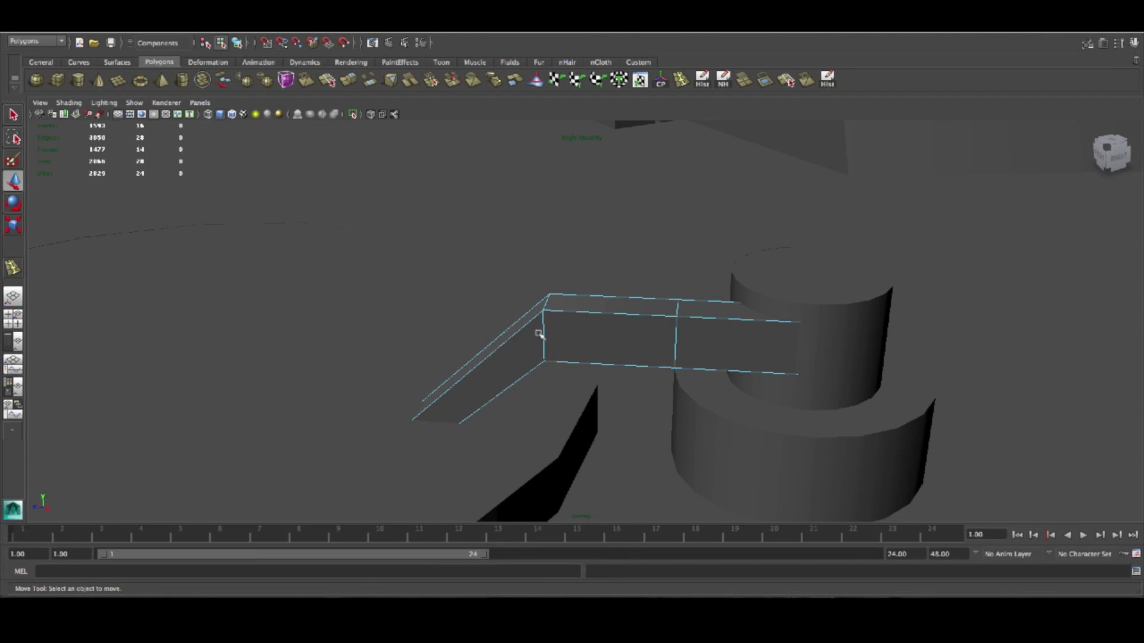
{"action": "left_click", "coordinate": [542, 332]}
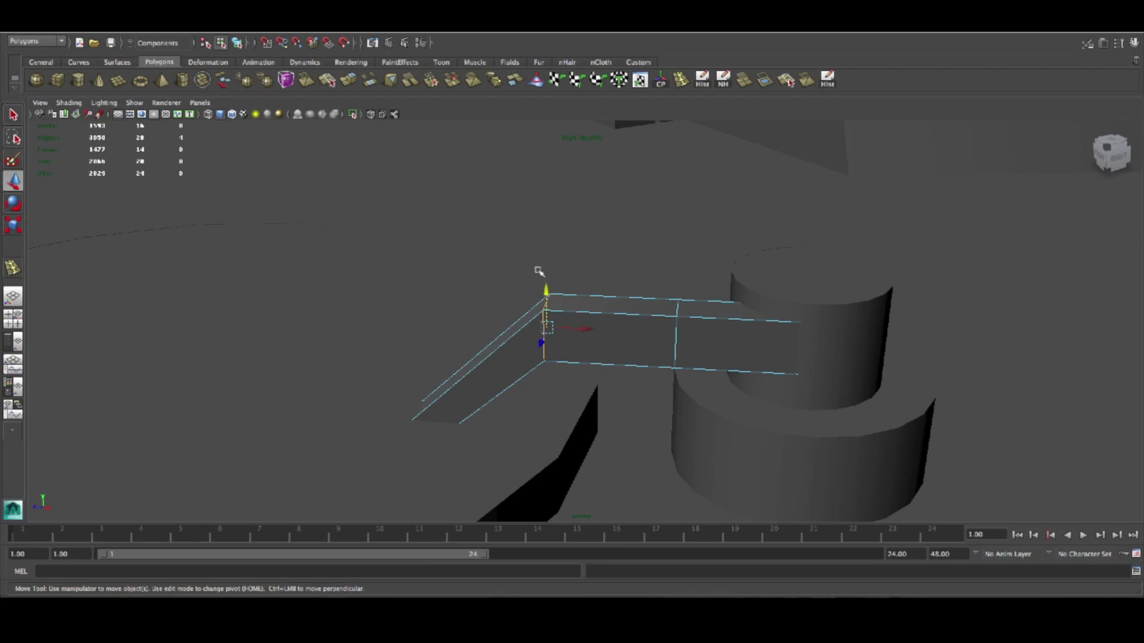
{"action": "left_click_drag", "start_coordinate": [546, 290], "coordinate": [545, 241]}
{"action": "left_click_drag", "start_coordinate": [587, 284], "coordinate": [501, 280]}
{"action": "key", "text": "3"}
{"action": "key", "text": "1"}
{"action": "key", "text": "e"}
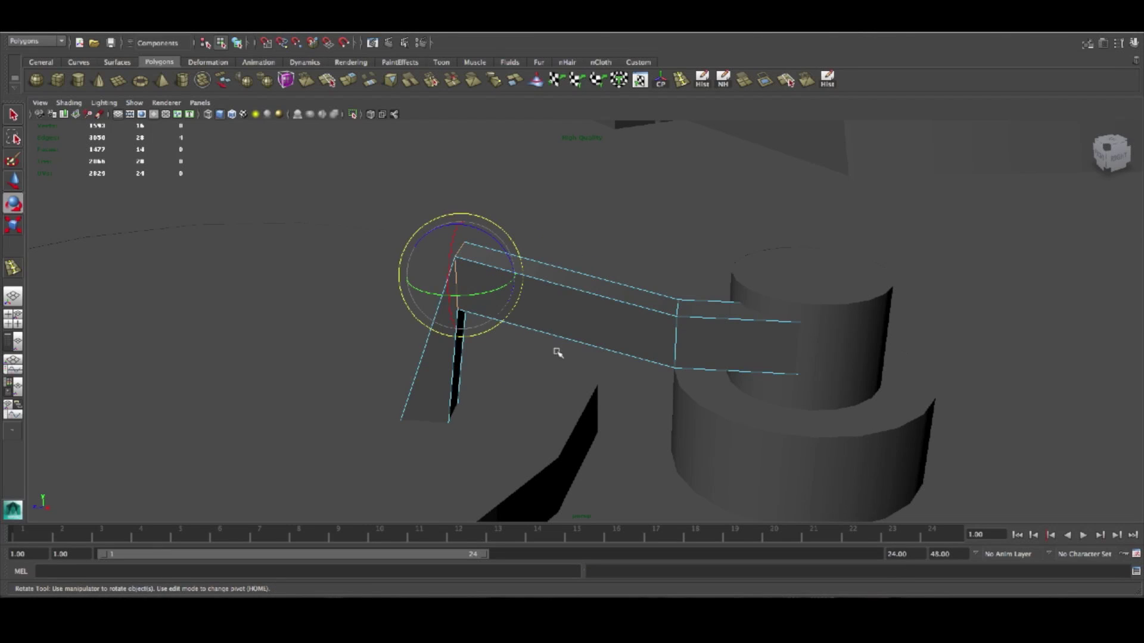
Step: Select the lower edge at the bar's bend and move it toward the cylinders to even out the corner
{"action": "key", "text": "ctrl+1"}
{"action": "right_click_drag", "start_coordinate": [545, 305], "coordinate": [552, 278]}
{"action": "left_click_drag", "start_coordinate": [539, 339], "coordinate": [500, 322], "text": "alt"}
{"action": "left_click", "coordinate": [476, 309]}
{"action": "key", "text": "w"}
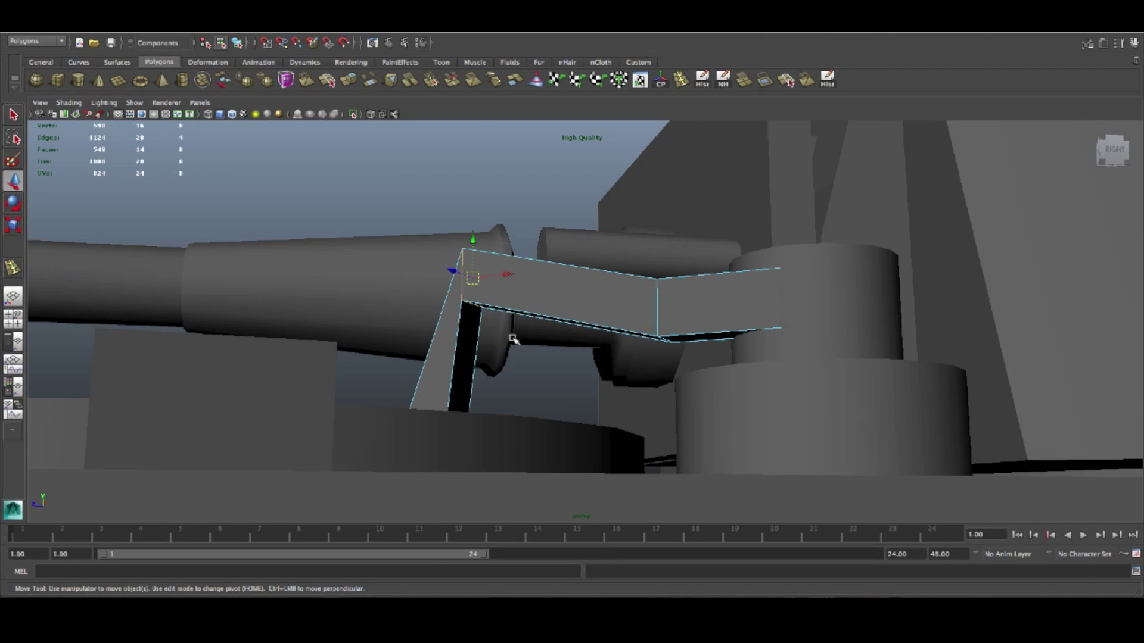
{"action": "left_click", "coordinate": [513, 339]}
{"action": "right_click_drag", "start_coordinate": [468, 317], "coordinate": [470, 314]}
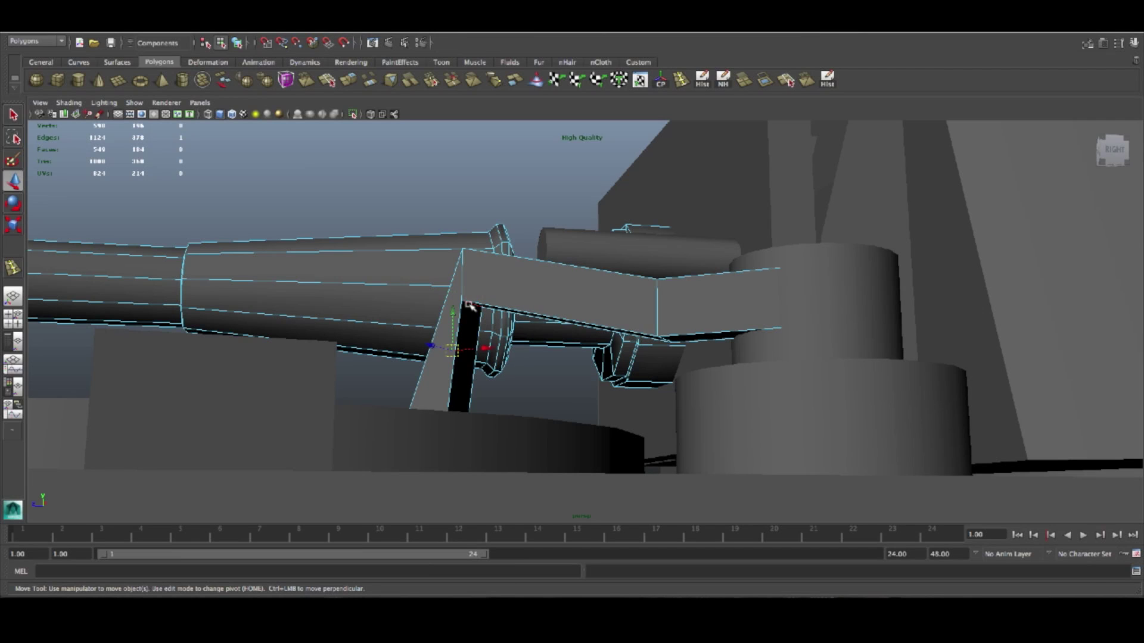
{"action": "left_click_drag", "start_coordinate": [484, 331], "coordinate": [534, 349], "text": "alt"}
{"action": "left_click_drag", "start_coordinate": [503, 298], "coordinate": [535, 303]}
Step: Preview the bent bar smoothed, return it to object mode, and apply Smooth to its mesh
{"action": "key", "text": "3"}
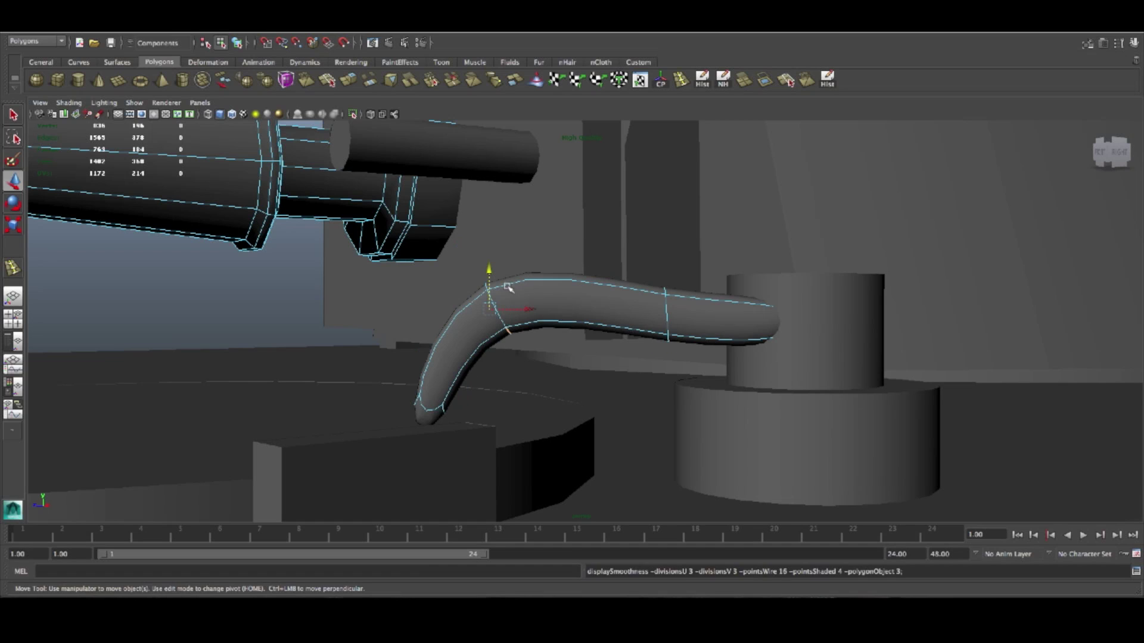
{"action": "key", "text": "1"}
{"action": "left_click_drag", "start_coordinate": [544, 321], "coordinate": [563, 352], "text": "alt"}
{"action": "key", "text": "3"}
{"action": "right_click_drag", "start_coordinate": [582, 306], "coordinate": [633, 293]}
{"action": "key", "text": "1"}
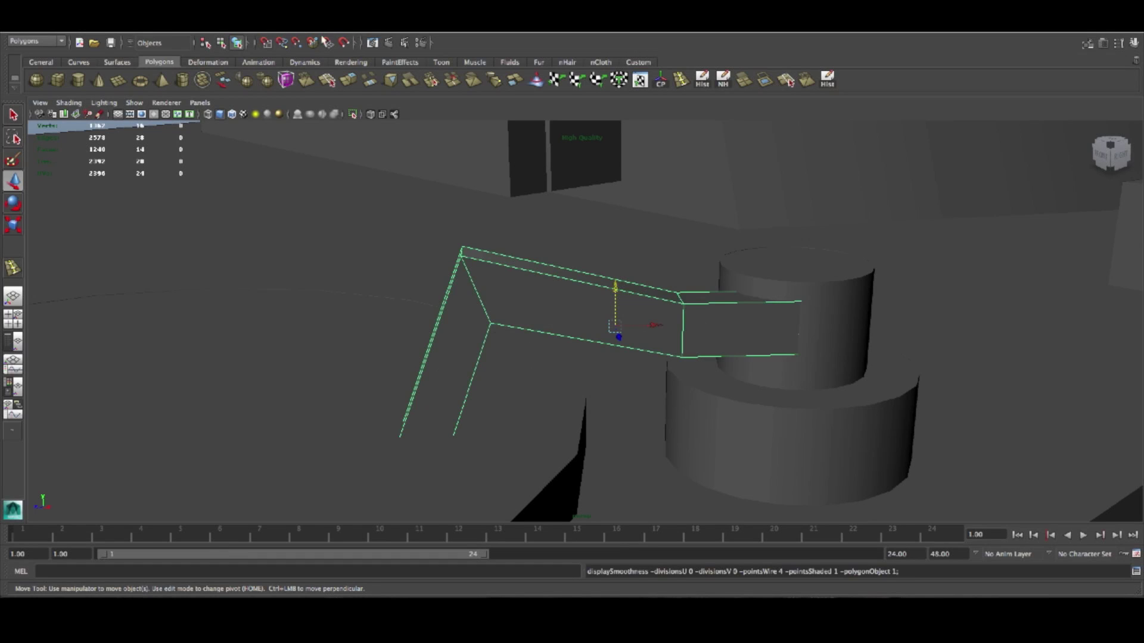
{"action": "left_click", "coordinate": [358, 27]}
{"action": "left_click", "coordinate": [372, 82]}
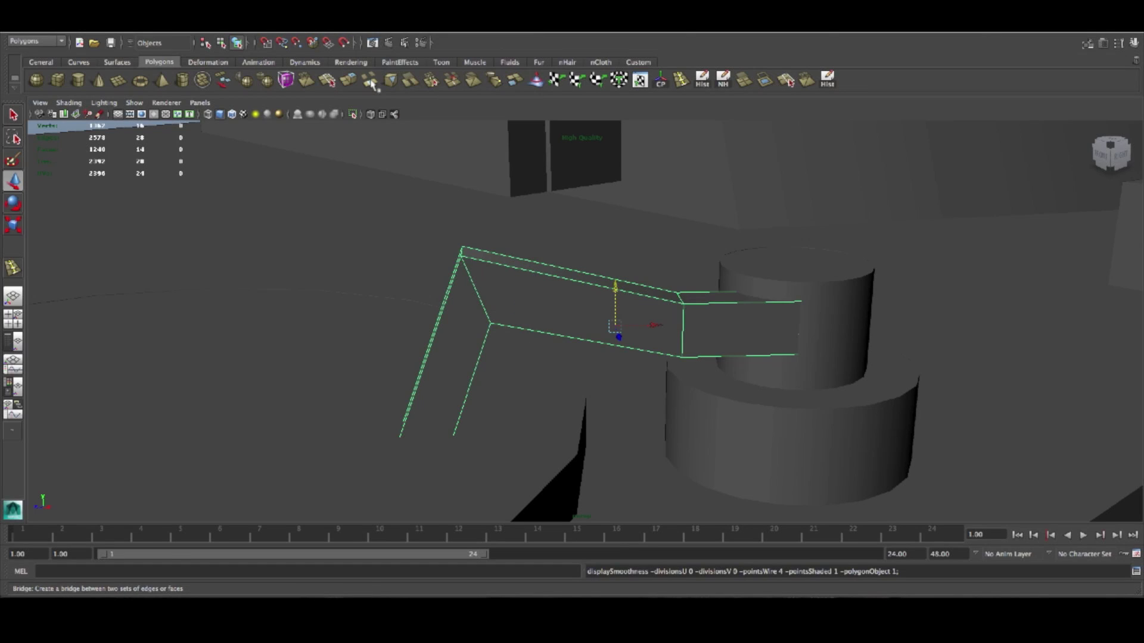
{"action": "left_click", "coordinate": [358, 27]}
{"action": "left_click", "coordinate": [381, 82]}
Step: Select the vertices at the smoothed bar's lower end and move them down into the hatch surface
{"action": "left_click", "coordinate": [616, 389]}
{"action": "left_click_drag", "start_coordinate": [616, 389], "coordinate": [594, 340], "text": "alt"}
{"action": "left_click", "coordinate": [517, 386]}
{"action": "left_click_drag", "start_coordinate": [517, 386], "coordinate": [459, 389], "text": "alt"}
{"action": "right_click_drag", "start_coordinate": [459, 391], "coordinate": [457, 362]}
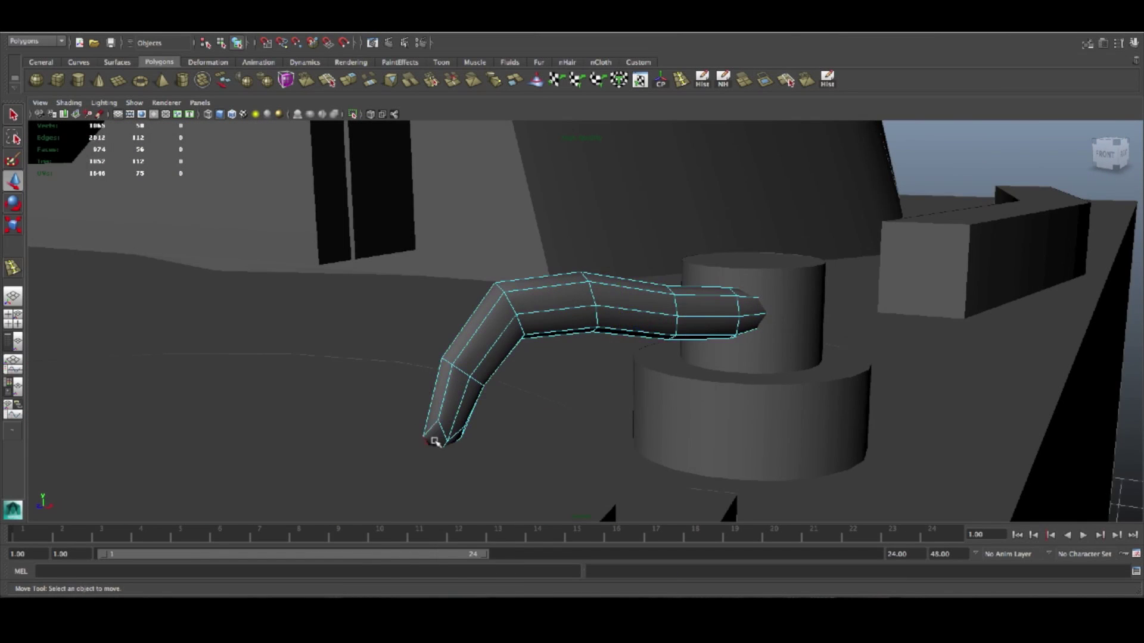
{"action": "right_click_drag", "start_coordinate": [452, 425], "coordinate": [451, 435]}
{"action": "left_click", "coordinate": [441, 431]}
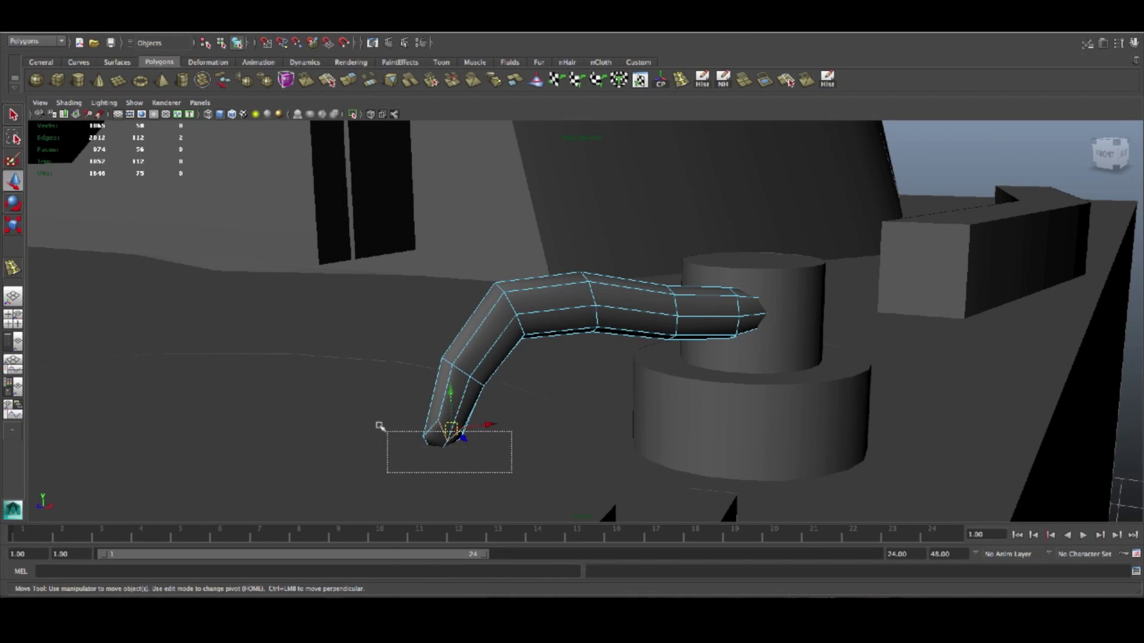
{"action": "right_click_drag", "start_coordinate": [437, 390], "coordinate": [385, 389]}
{"action": "left_click_drag", "start_coordinate": [514, 493], "coordinate": [549, 447]}
{"action": "key", "text": "ctrl+z"}
{"action": "key", "text": "ctrl+z"}
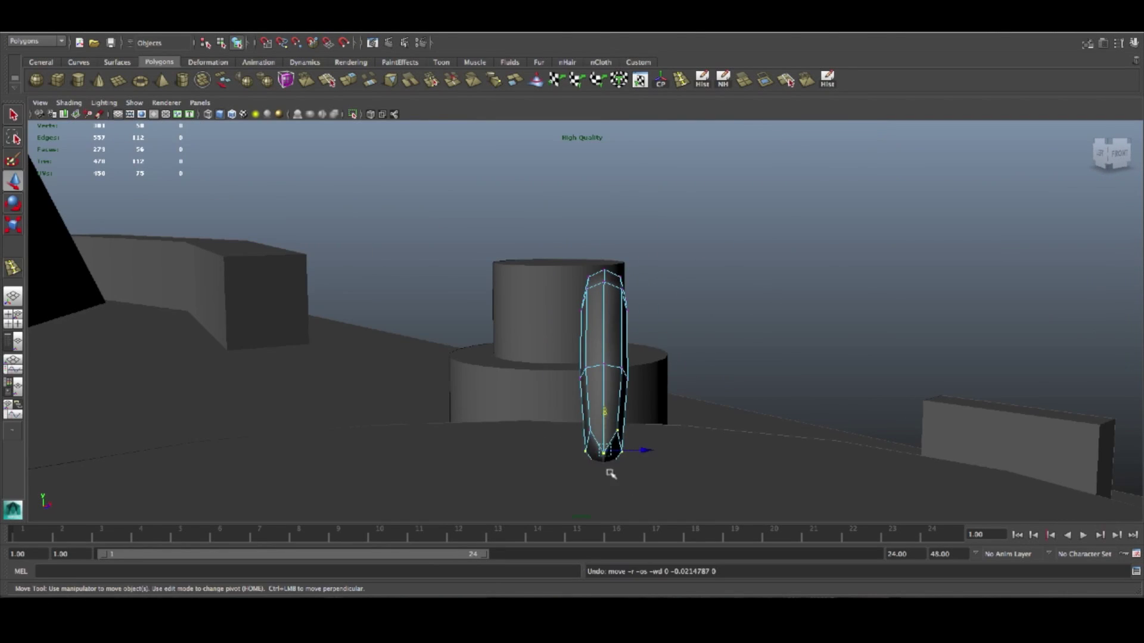
{"action": "key", "text": "shift+z"}
{"action": "left_click_drag", "start_coordinate": [613, 447], "coordinate": [438, 421], "text": "alt"}
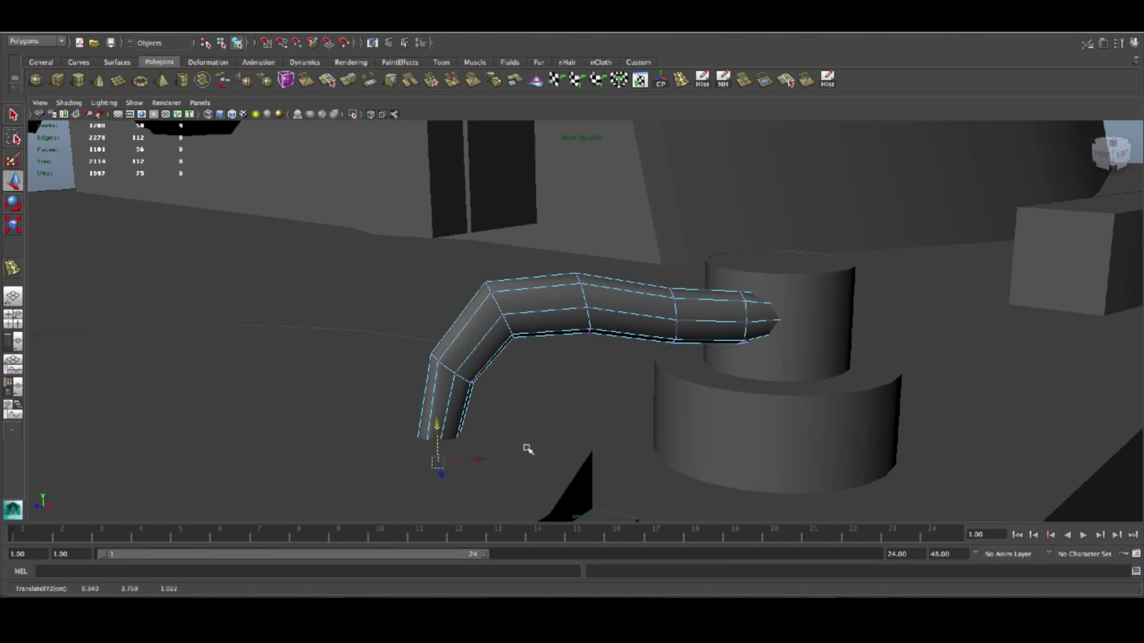
Step: Scale the lower end vertices up slightly, then return the bar to object mode
{"action": "key", "text": "r"}
{"action": "left_click_drag", "start_coordinate": [437, 463], "coordinate": [443, 463]}
{"action": "left_click_drag", "start_coordinate": [517, 438], "coordinate": [597, 307], "text": "alt"}
{"action": "right_click_drag", "start_coordinate": [597, 306], "coordinate": [630, 295]}
{"action": "left_click", "coordinate": [638, 325]}
{"action": "left_click_drag", "start_coordinate": [639, 324], "coordinate": [675, 380], "text": "alt"}
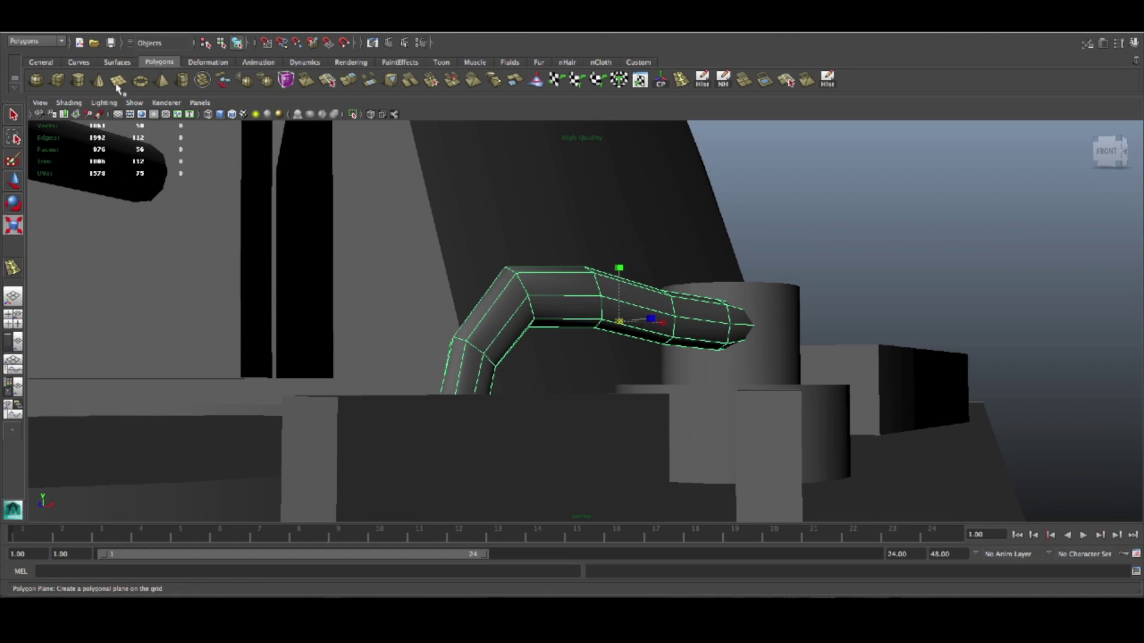
Step: Isolate the bar in the view and delete the last ring of faces and cap at its cylinder end
{"action": "left_click", "coordinate": [135, 103]}
{"action": "mouse_move", "coordinate": [156, 120]}
{"action": "left_click", "coordinate": [251, 127]}
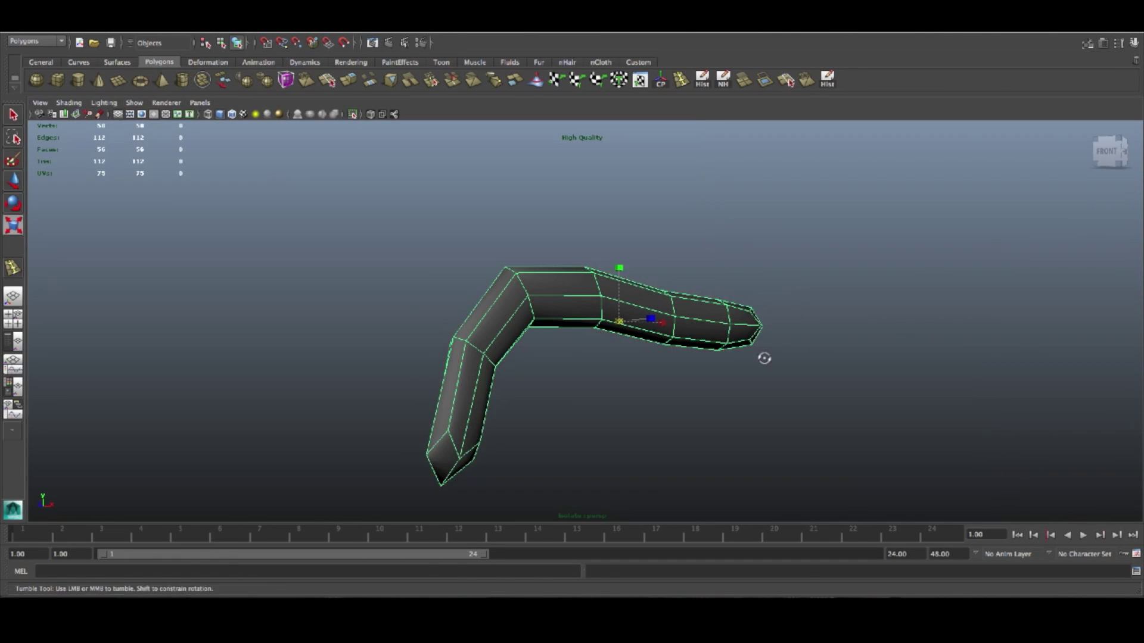
{"action": "left_click_drag", "start_coordinate": [763, 357], "coordinate": [740, 370], "text": "alt"}
{"action": "right_click_drag", "start_coordinate": [756, 360], "coordinate": [854, 414]}
{"action": "left_click_drag", "start_coordinate": [852, 414], "coordinate": [794, 285]}
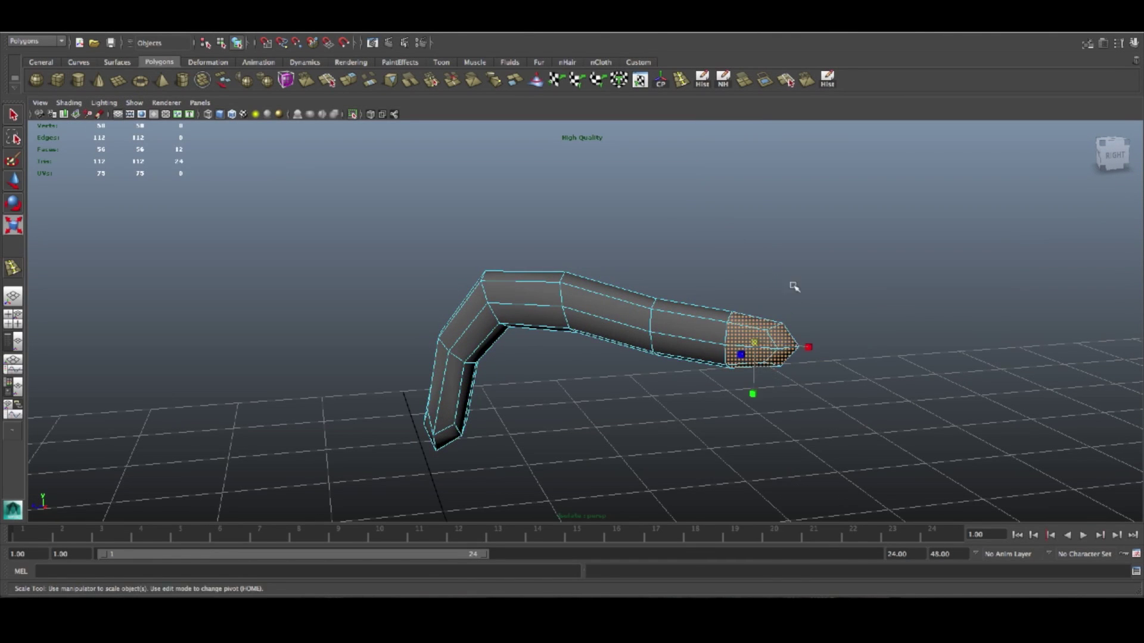
{"action": "key", "text": "Delete"}
Step: Delete the cap faces at the bar's lower end, then return to object mode and show the rest of the tank
{"action": "left_click_drag", "start_coordinate": [420, 438], "coordinate": [481, 389]}
{"action": "left_click_drag", "start_coordinate": [485, 487], "coordinate": [530, 465], "text": "alt"}
{"action": "left_click_drag", "start_coordinate": [523, 518], "coordinate": [368, 381]}
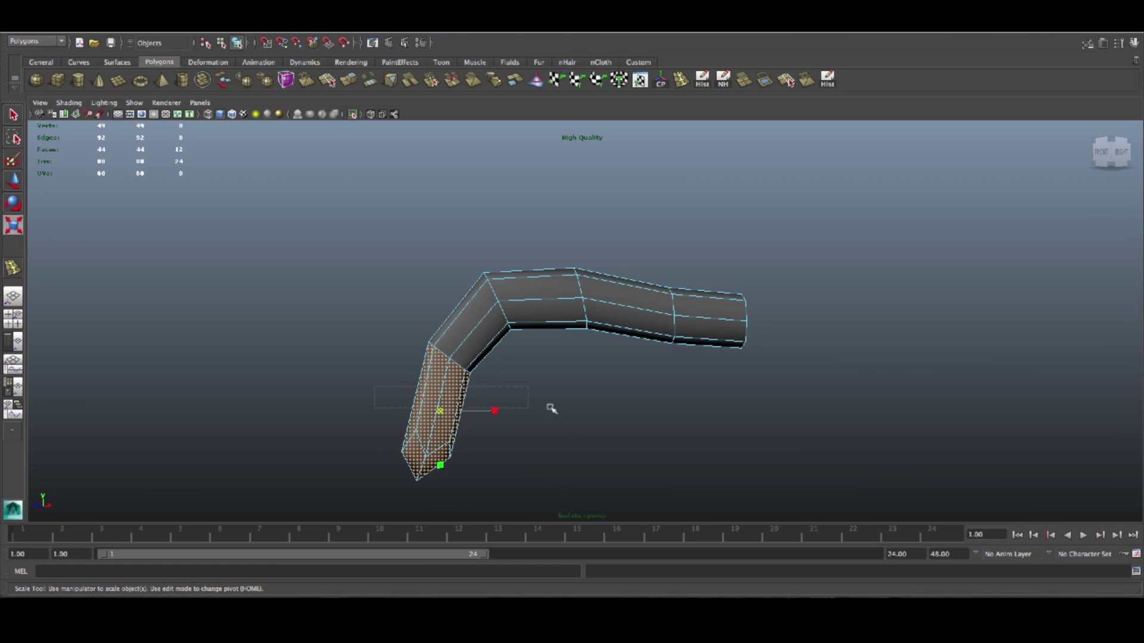
{"action": "key", "text": "Delete"}
{"action": "right_click_drag", "start_coordinate": [462, 399], "coordinate": [527, 354]}
{"action": "key", "text": "space"}
{"action": "key", "text": "space"}
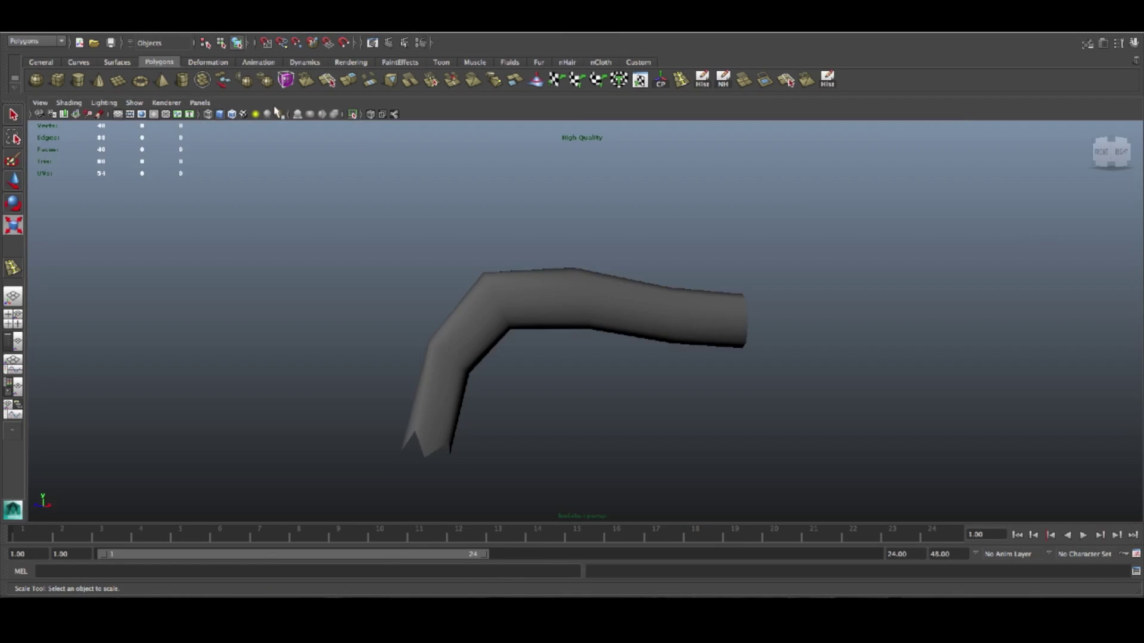
{"action": "left_click", "coordinate": [140, 105]}
{"action": "mouse_move", "coordinate": [156, 124]}
{"action": "left_click", "coordinate": [265, 127]}
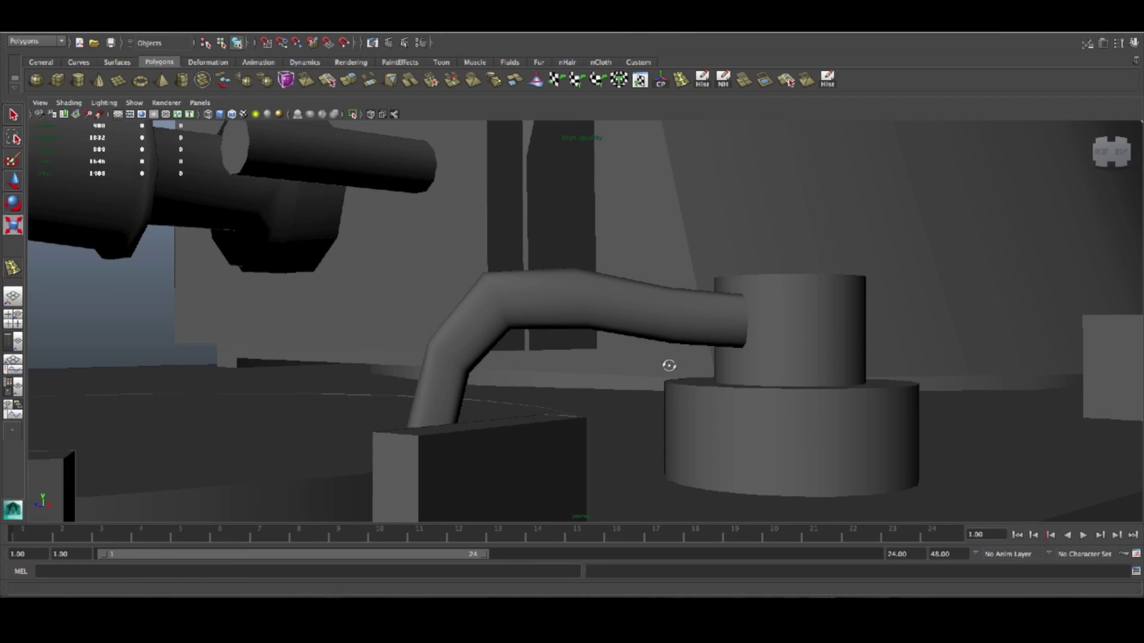
Step: Select the edge loop at the bar's open upper end and move it further into the upper cylinder
{"action": "left_click_drag", "start_coordinate": [669, 366], "coordinate": [622, 398], "text": "alt"}
{"action": "left_click", "coordinate": [720, 327]}
{"action": "right_click_drag", "start_coordinate": [670, 331], "coordinate": [671, 292]}
{"action": "key", "text": "r"}
{"action": "double_click", "coordinate": [728, 348]}
{"action": "key", "text": "w"}
{"action": "left_click_drag", "start_coordinate": [775, 354], "coordinate": [832, 364]}
{"action": "left_click_drag", "start_coordinate": [713, 352], "coordinate": [656, 365], "text": "alt"}
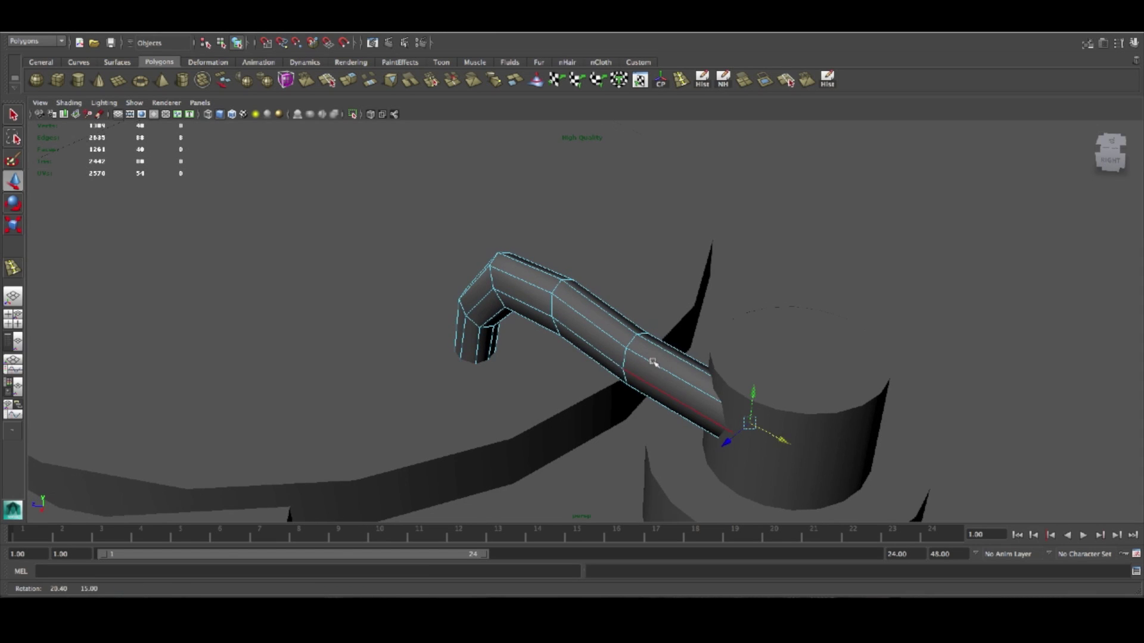
Step: Duplicate the bar in object mode and place the copy parallel beside the original, against the upper cylinder
{"action": "right_click_drag", "start_coordinate": [648, 347], "coordinate": [666, 339]}
{"action": "left_click", "coordinate": [666, 354]}
{"action": "key", "text": "ctrl+d"}
{"action": "left_click_drag", "start_coordinate": [735, 339], "coordinate": [646, 382], "text": "alt"}
{"action": "left_click_drag", "start_coordinate": [552, 350], "coordinate": [632, 352]}
{"action": "left_click_drag", "start_coordinate": [799, 401], "coordinate": [559, 398], "text": "alt"}
{"action": "left_click_drag", "start_coordinate": [544, 323], "coordinate": [524, 328]}
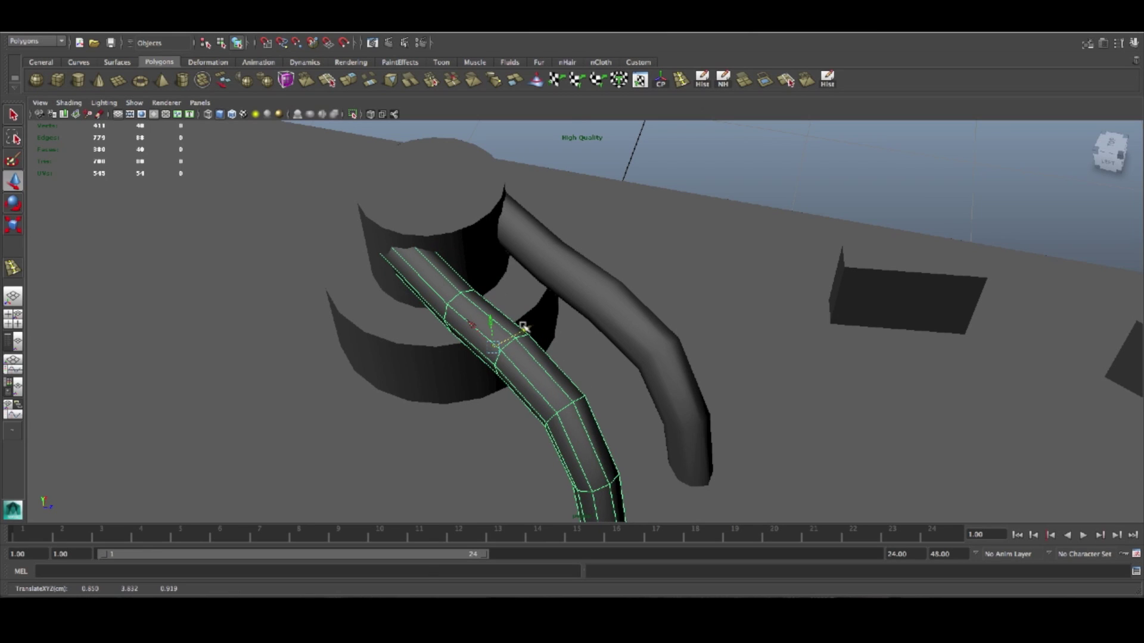
{"action": "left_click_drag", "start_coordinate": [589, 341], "coordinate": [456, 405], "text": "alt"}
{"action": "left_click_drag", "start_coordinate": [498, 349], "coordinate": [523, 383], "text": "alt"}
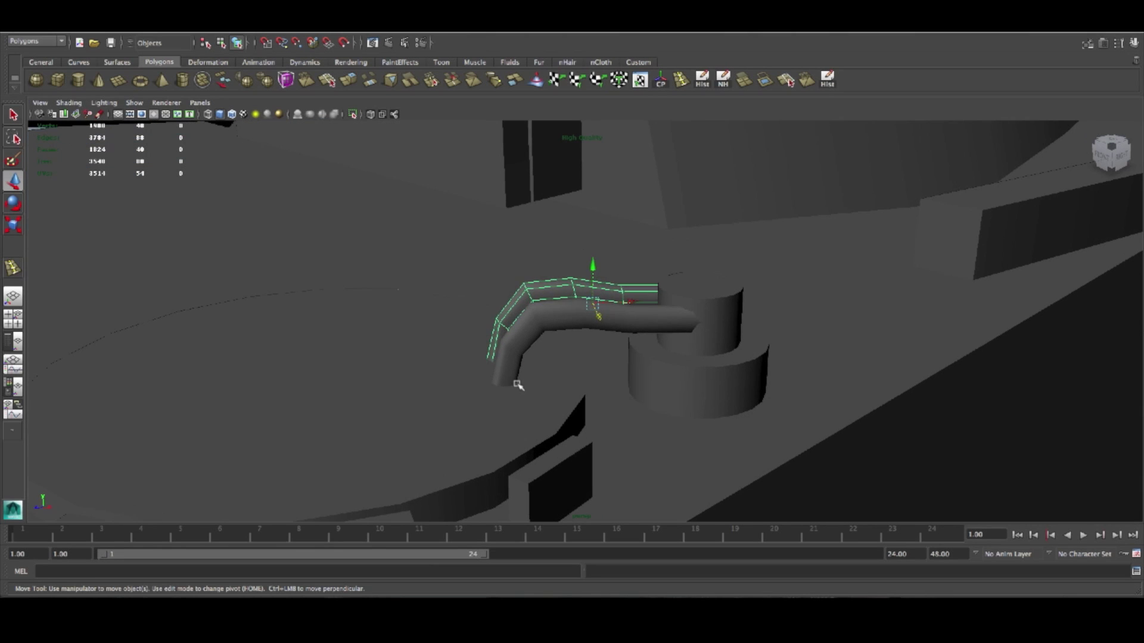
Step: Select faces on the lower legs of both handle bars and nudge them slightly toward the stacked cylinders
{"action": "left_click", "coordinate": [525, 390]}
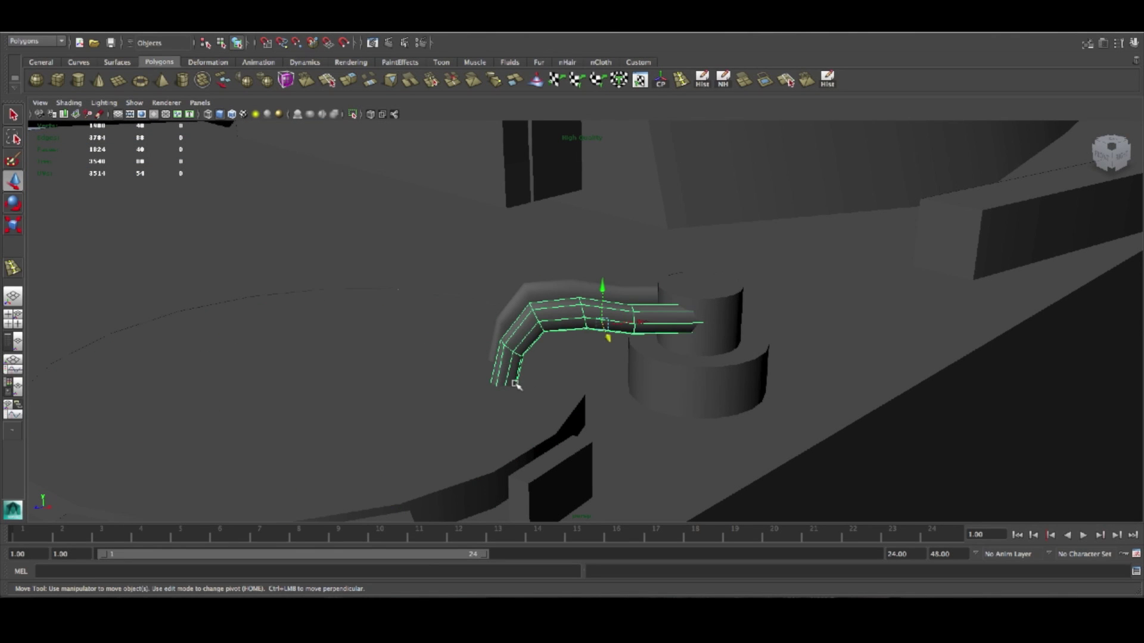
{"action": "left_click_drag", "start_coordinate": [511, 379], "coordinate": [511, 342], "text": "alt"}
{"action": "right_click_drag", "start_coordinate": [511, 342], "coordinate": [512, 357]}
{"action": "left_click", "coordinate": [523, 345]}
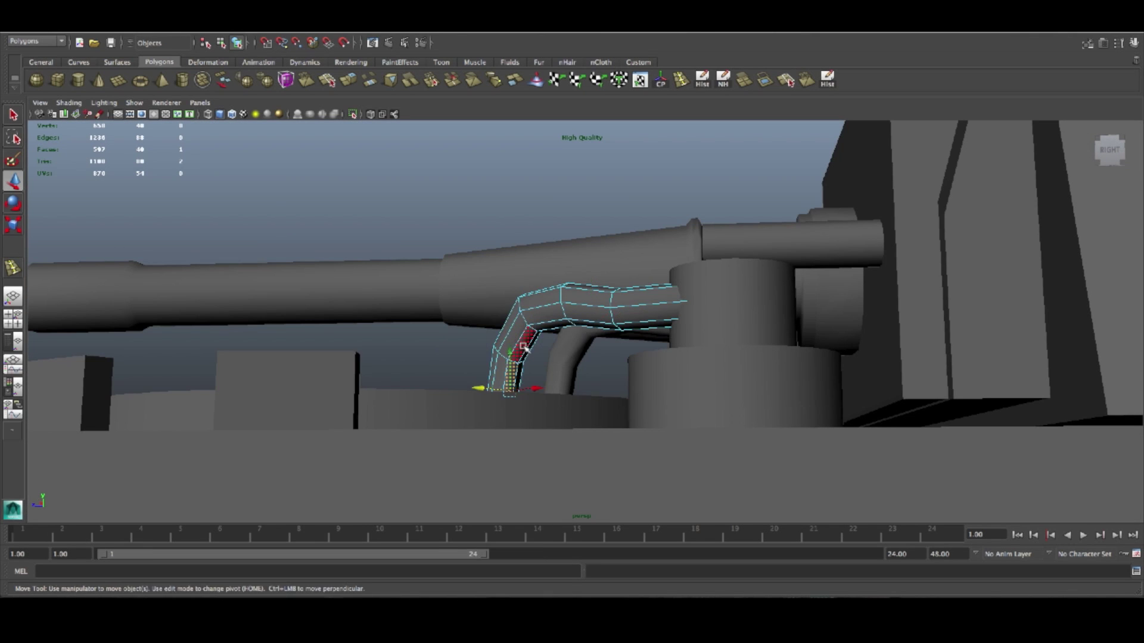
{"action": "left_click_drag", "start_coordinate": [595, 398], "coordinate": [585, 418], "text": "alt"}
{"action": "left_click", "coordinate": [682, 366]}
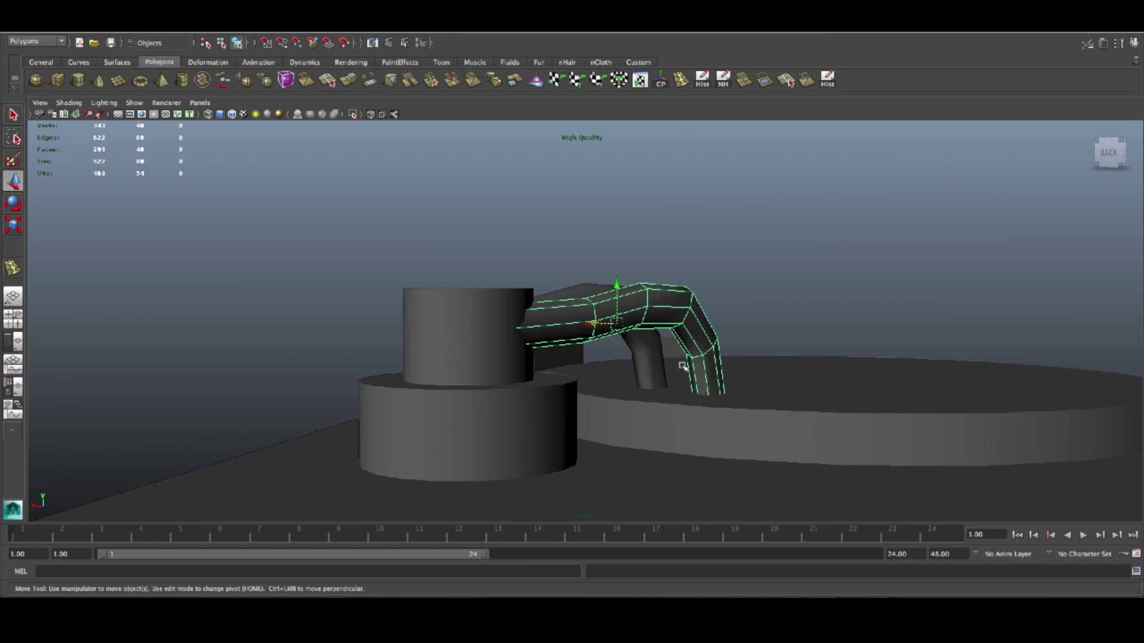
{"action": "key", "text": "ctrl+z"}
{"action": "right_click_drag", "start_coordinate": [712, 363], "coordinate": [718, 395]}
{"action": "left_click", "coordinate": [703, 383], "text": "shift"}
{"action": "left_click", "coordinate": [689, 350], "text": "shift"}
{"action": "left_click_drag", "start_coordinate": [738, 404], "coordinate": [467, 405], "text": "alt"}
{"action": "left_click_drag", "start_coordinate": [549, 366], "coordinate": [552, 361]}
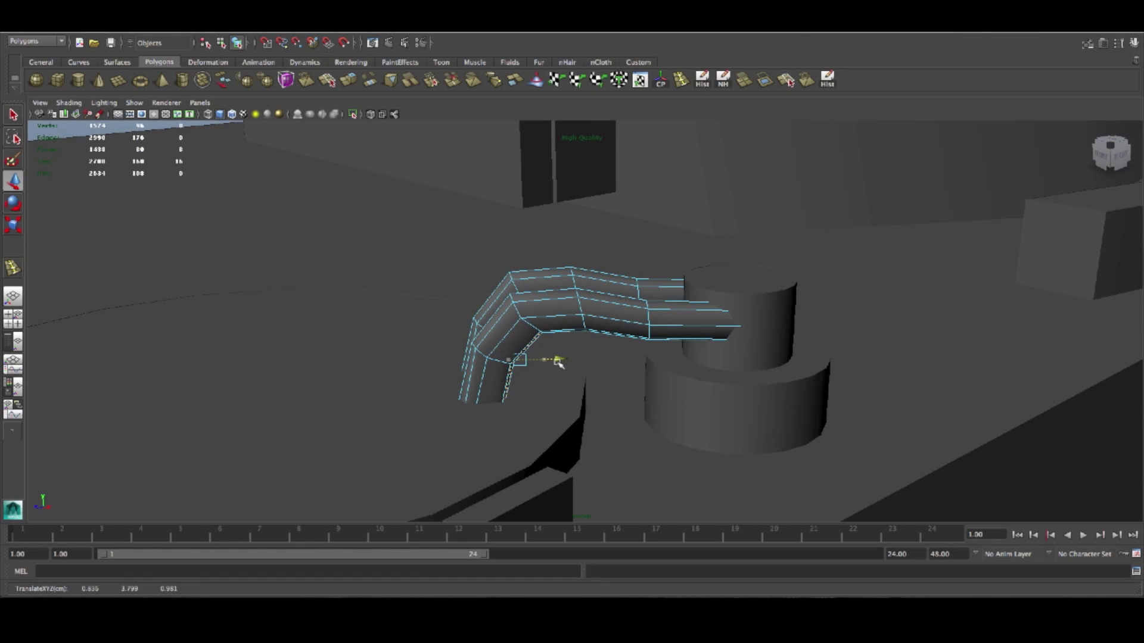
Step: Examine the two handle bars from several sides, clear the selection and check them on the whole tank
{"action": "left_click_drag", "start_coordinate": [594, 381], "coordinate": [470, 381], "text": "alt"}
{"action": "left_click", "coordinate": [509, 373]}
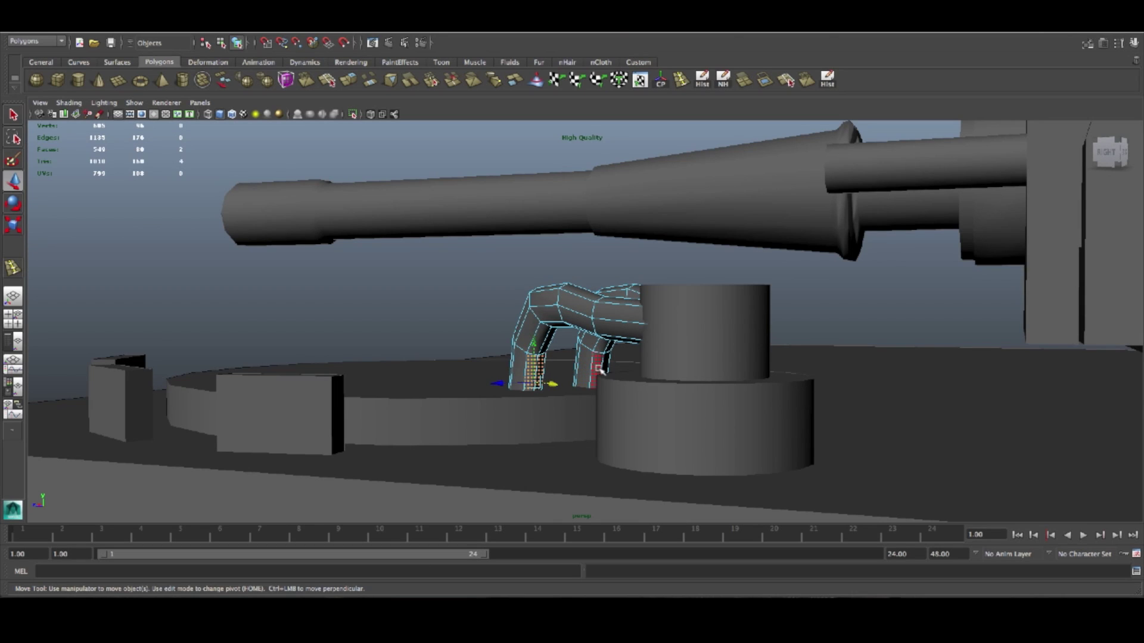
{"action": "left_click_drag", "start_coordinate": [605, 368], "coordinate": [561, 378], "text": "alt"}
{"action": "left_click", "coordinate": [603, 394]}
{"action": "right_click_drag", "start_coordinate": [613, 395], "coordinate": [567, 415], "text": "alt"}
{"action": "left_click_drag", "start_coordinate": [567, 416], "coordinate": [639, 416], "text": "alt"}
{"action": "left_click", "coordinate": [720, 323]}
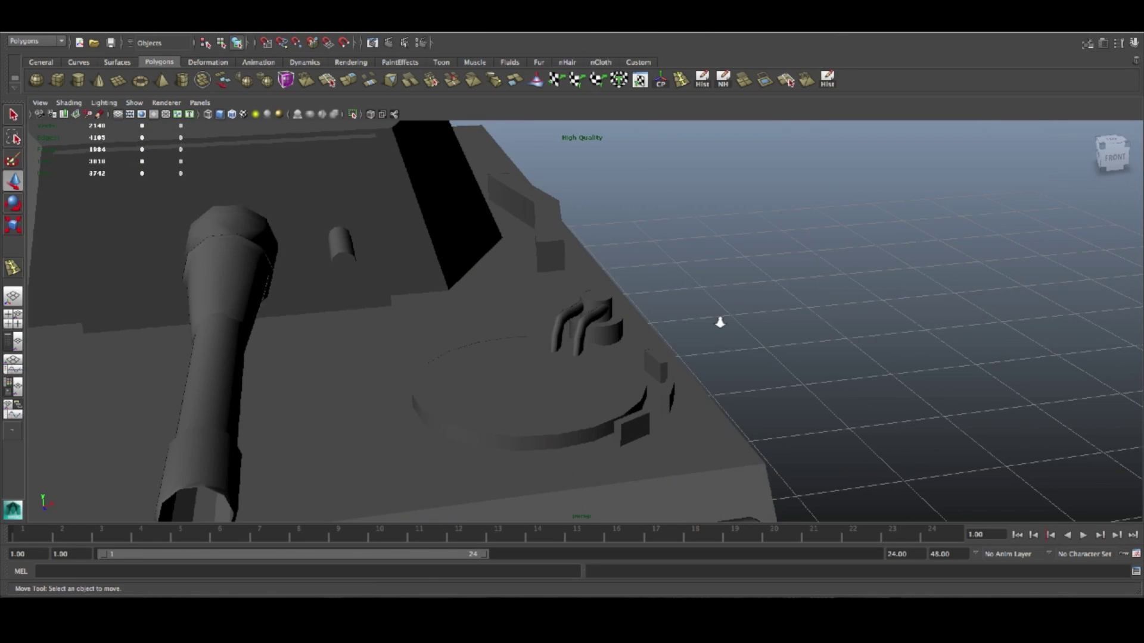
{"action": "scroll", "coordinate": [720, 324], "scroll_direction": "down", "scroll_amount": 15}
{"action": "left_click_drag", "start_coordinate": [678, 360], "coordinate": [601, 372], "text": "alt"}
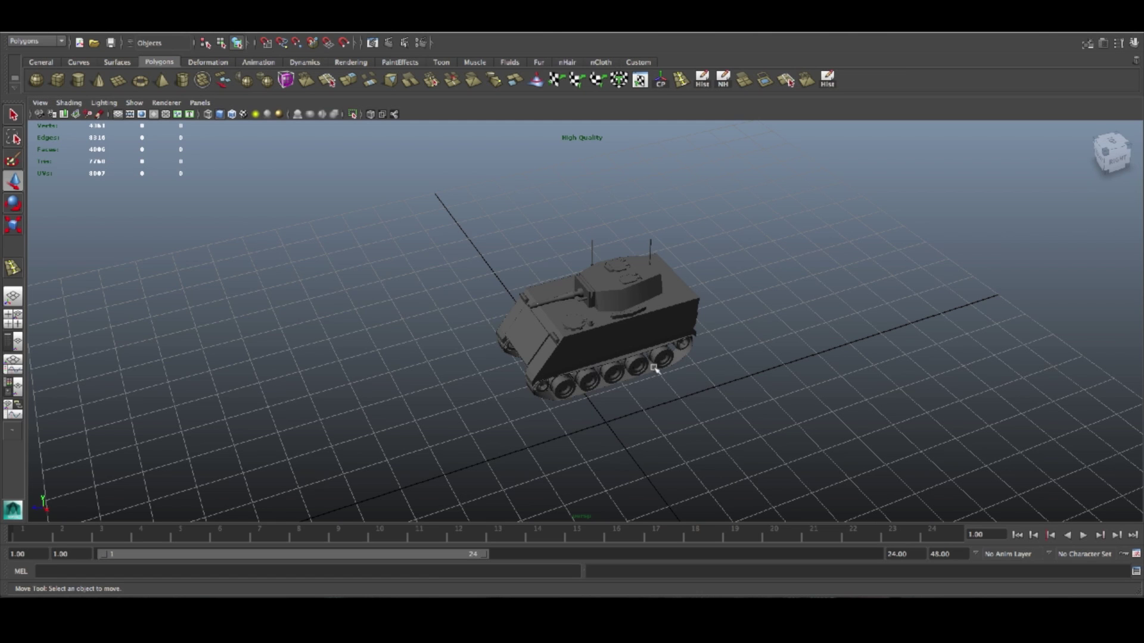
{"action": "left_click_drag", "start_coordinate": [627, 363], "coordinate": [625, 363], "text": "ctrl+alt"}
{"action": "scroll", "coordinate": [755, 325], "scroll_direction": "down", "scroll_amount": 5}
{"action": "scroll", "coordinate": [733, 321], "scroll_direction": "up", "scroll_amount": 9}
Step: Delete one lengthwise edge loop from the first handle bar and clean up its leftover vertices
{"action": "left_click", "coordinate": [696, 239]}
{"action": "key", "text": "f"}
{"action": "mouse_move", "coordinate": [653, 291]}
{"action": "left_mouse_down", "text": "alt"}
{"action": "mouse_move", "coordinate": [538, 297]}
{"action": "mouse_move", "coordinate": [814, 301]}
{"action": "left_mouse_up", "text": "alt"}
{"action": "right_click_drag", "start_coordinate": [578, 344], "coordinate": [591, 358]}
{"action": "right_click_drag", "start_coordinate": [604, 405], "coordinate": [545, 388]}
{"action": "key", "text": "Delete"}
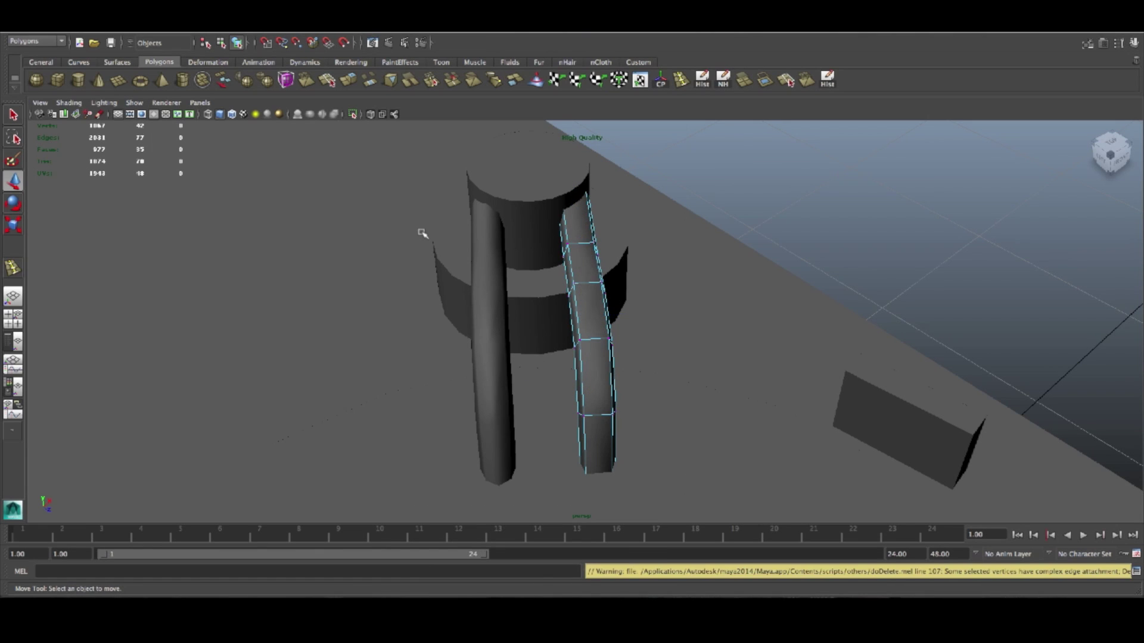
Step: Delete one lengthwise edge loop from the other handle bar and clean up its leftover vertices
{"action": "right_click_drag", "start_coordinate": [495, 351], "coordinate": [496, 325]}
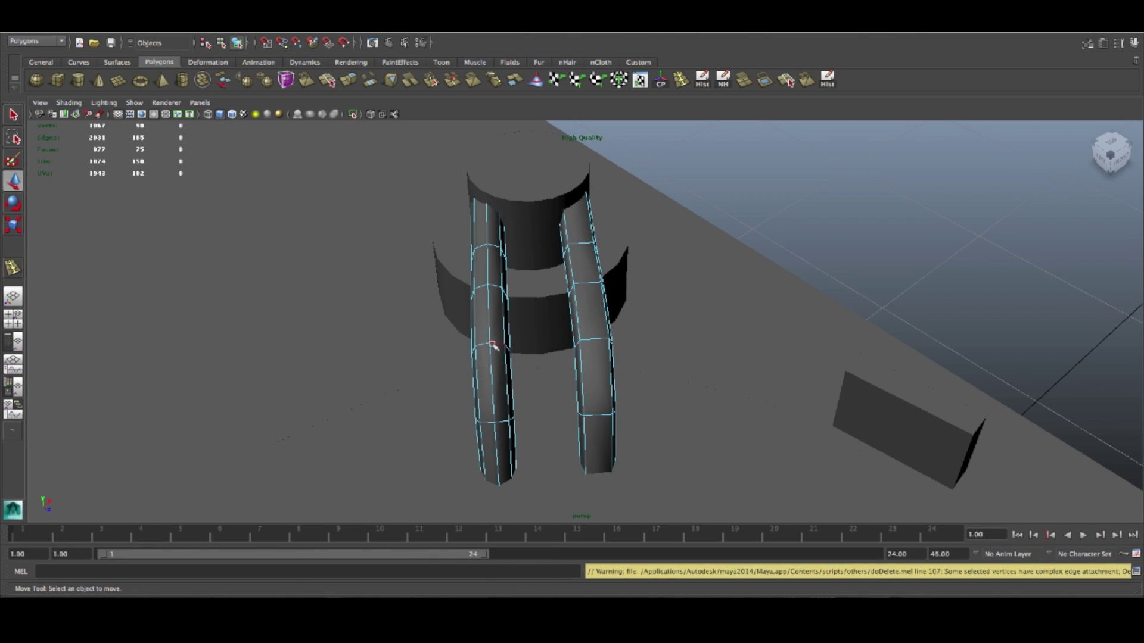
{"action": "left_click", "coordinate": [492, 363]}
{"action": "key", "text": "Delete"}
{"action": "right_click_drag", "start_coordinate": [491, 392], "coordinate": [459, 391]}
{"action": "left_click_drag", "start_coordinate": [553, 503], "coordinate": [389, 102]}
{"action": "key", "text": "Delete"}
Step: Return the handle bars to object mode, clear the selection and inspect the whole tank and its turret
{"action": "scroll", "coordinate": [708, 283], "scroll_direction": "down", "scroll_amount": 8}
{"action": "right_click_drag", "start_coordinate": [563, 324], "coordinate": [614, 306]}
{"action": "left_click", "coordinate": [653, 310]}
{"action": "scroll", "coordinate": [689, 301], "scroll_direction": "down", "scroll_amount": 10}
{"action": "scroll", "coordinate": [728, 294], "scroll_direction": "down", "scroll_amount": 3}
{"action": "left_click_drag", "start_coordinate": [729, 293], "coordinate": [613, 348], "text": "alt"}
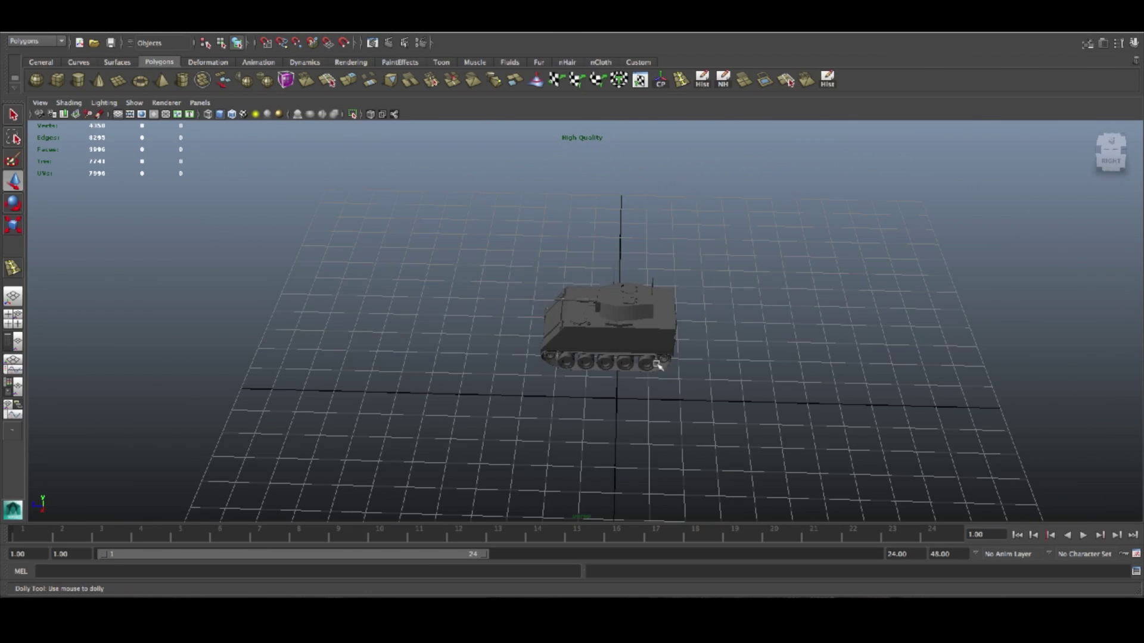
{"action": "scroll", "coordinate": [658, 365], "scroll_direction": "up", "scroll_amount": 10}
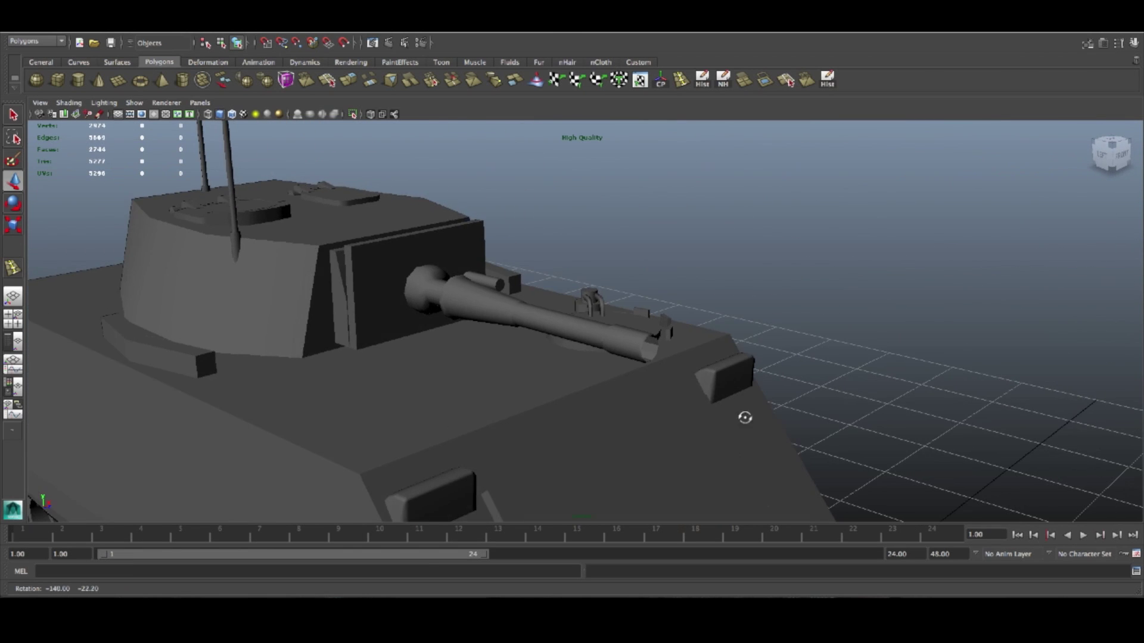